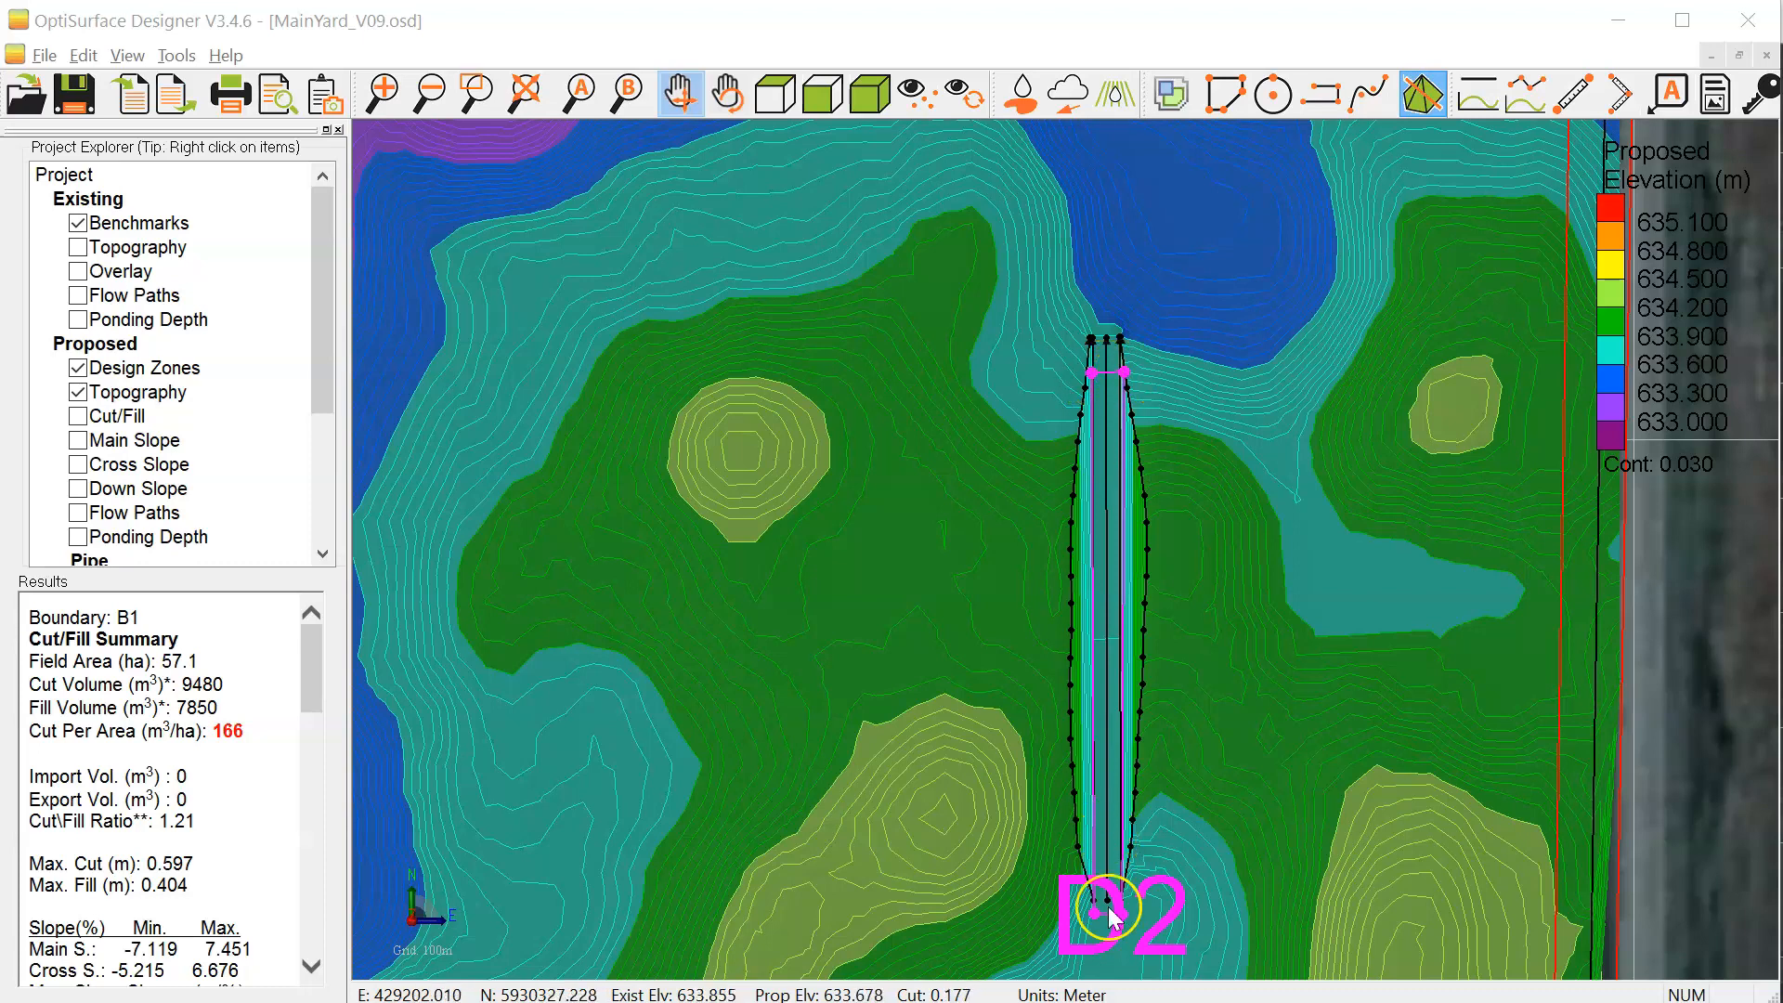
Step: Examine the topography around drain D2 in the MainYard_V09 project and compare the same area in MainYard_V9demo
scroll(1123, 373, "up", 4)
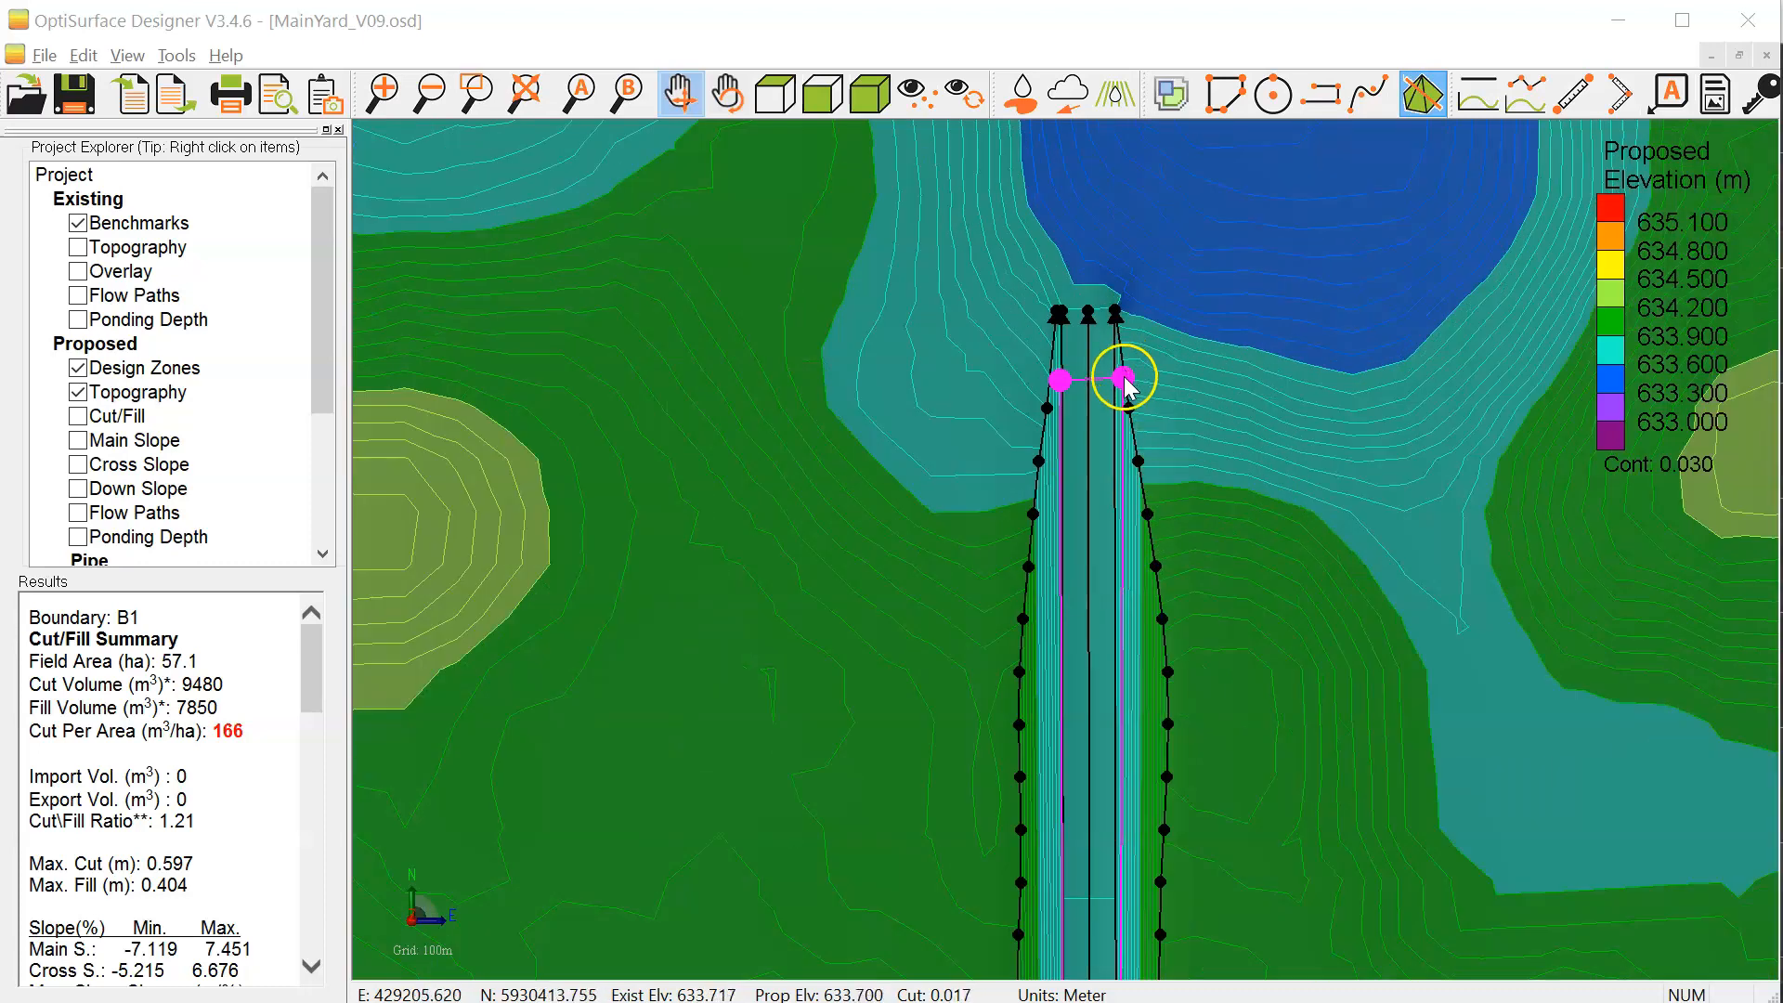
scroll(1121, 386, "up", 2)
scroll(1121, 386, "down", 6)
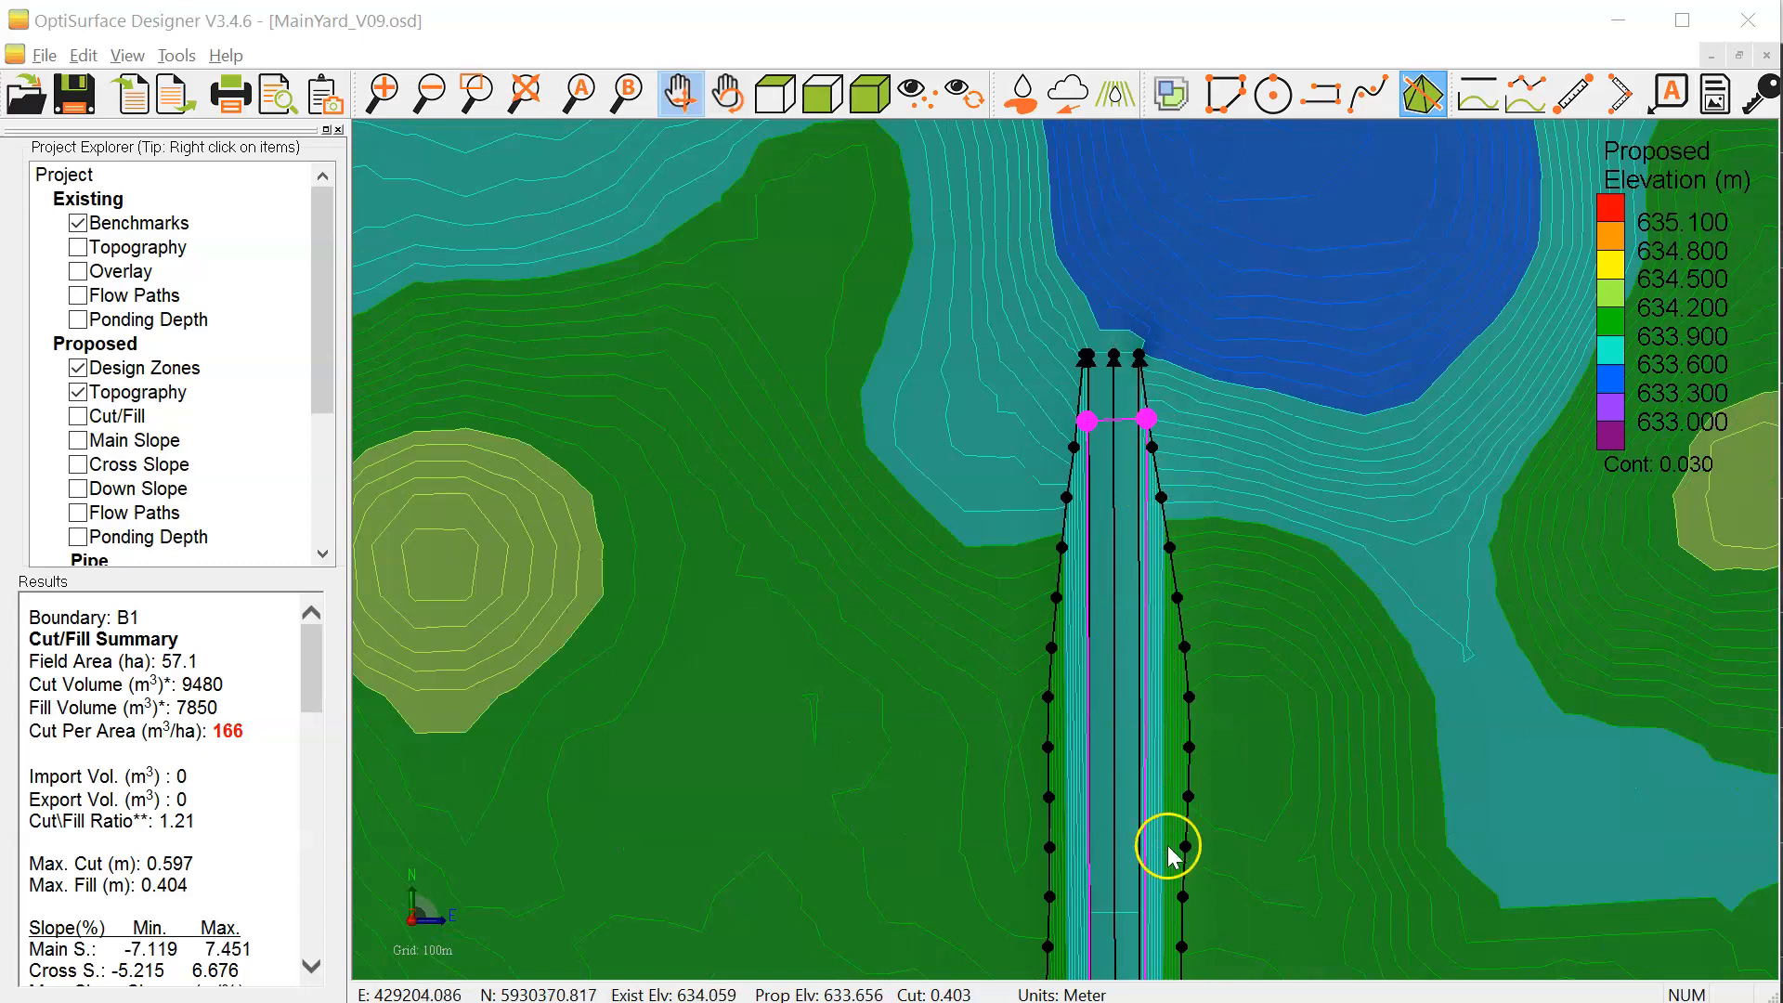
scroll(1114, 660, "down", 2)
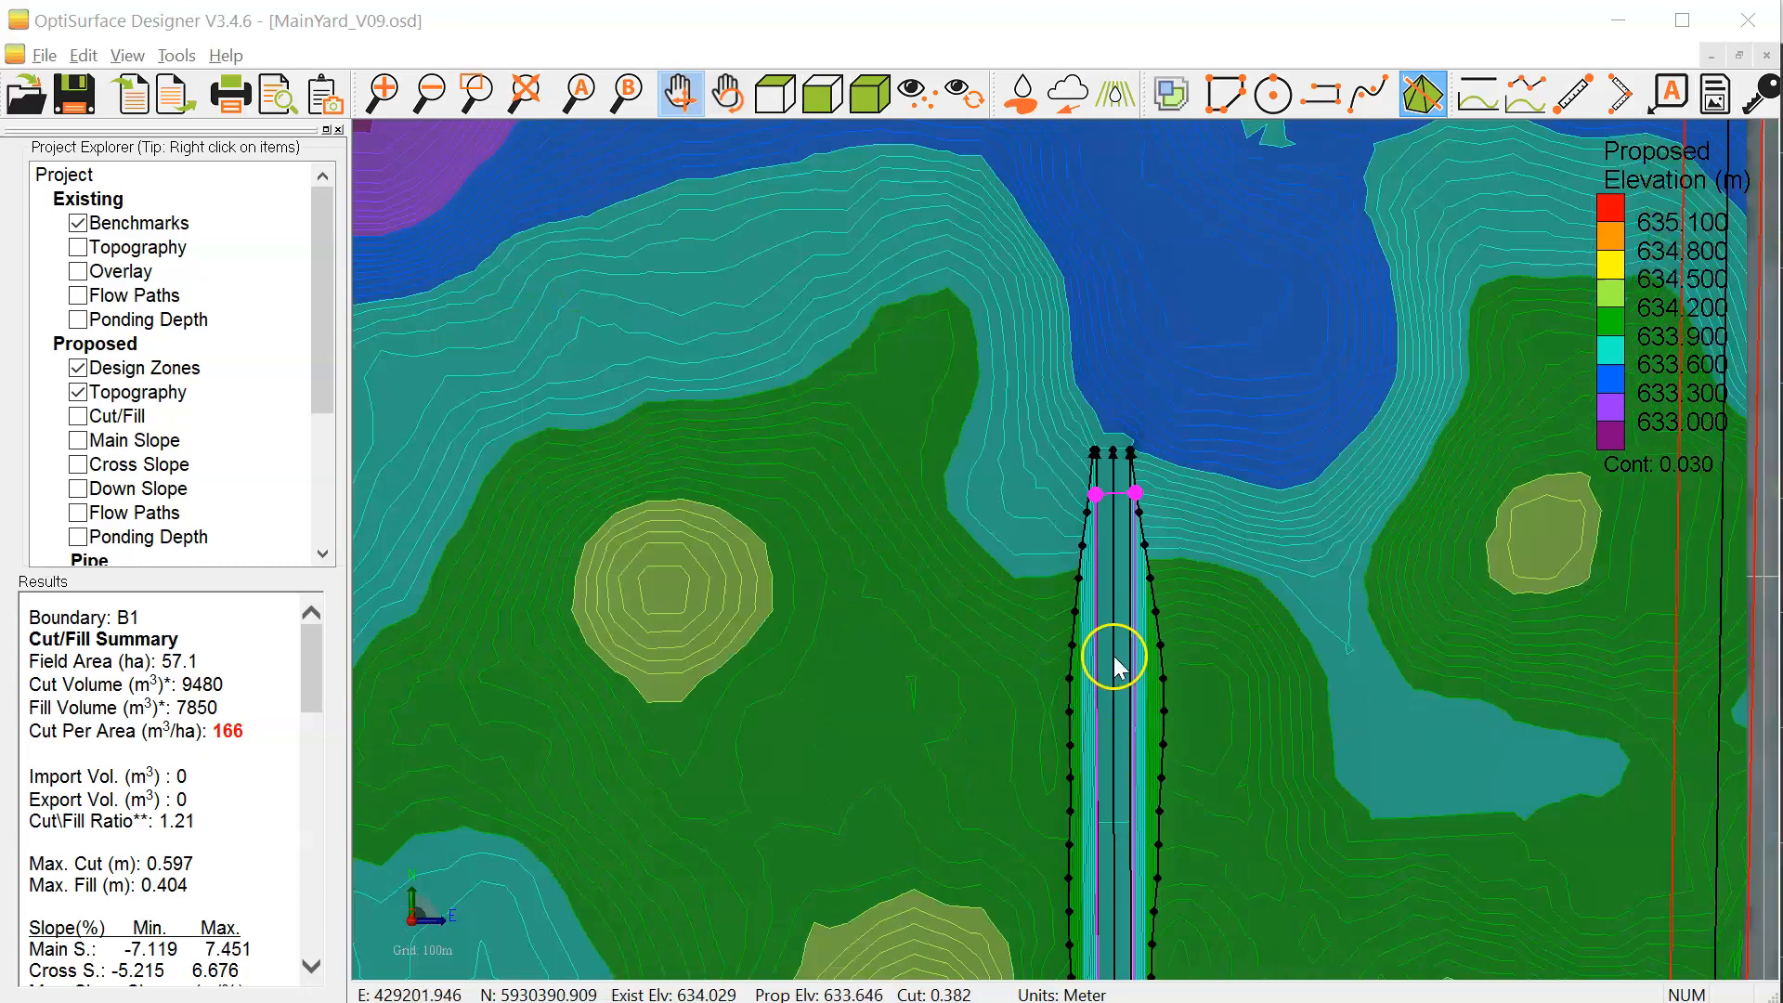
scroll(1131, 576, "up", 1)
left_click_drag(1129, 571, 1130, 539)
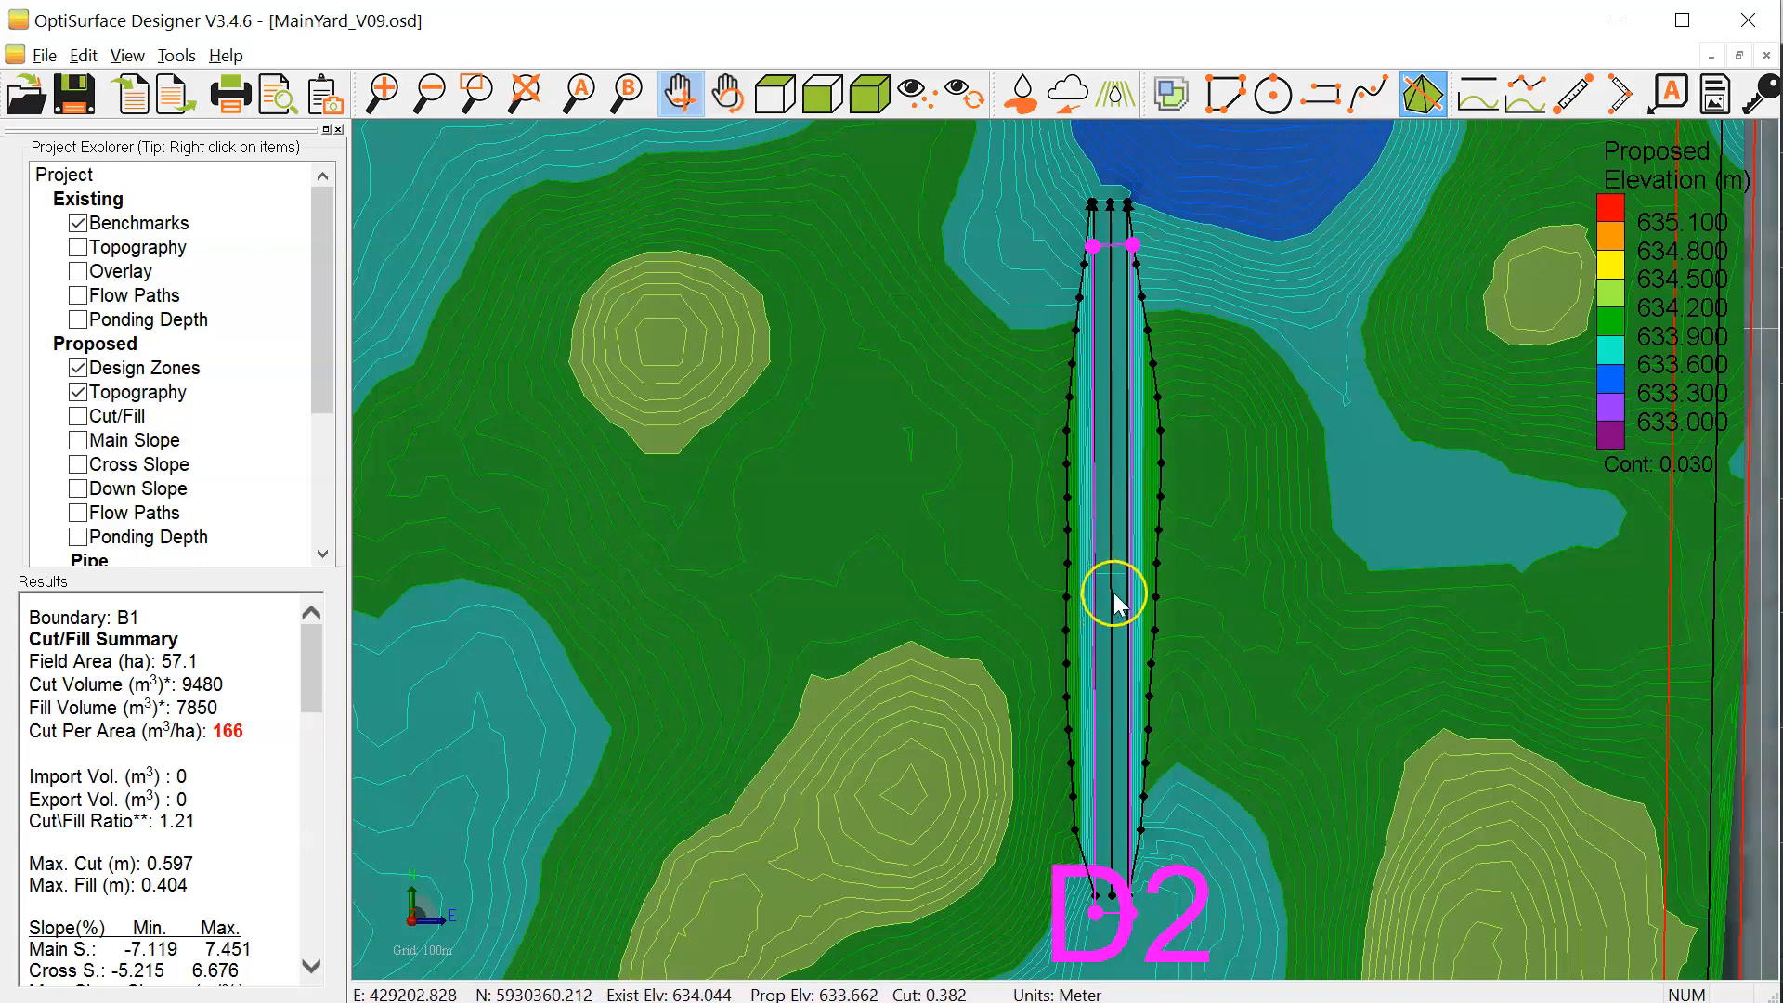
scroll(1173, 603, "down", 1)
scroll(1198, 720, "down", 2)
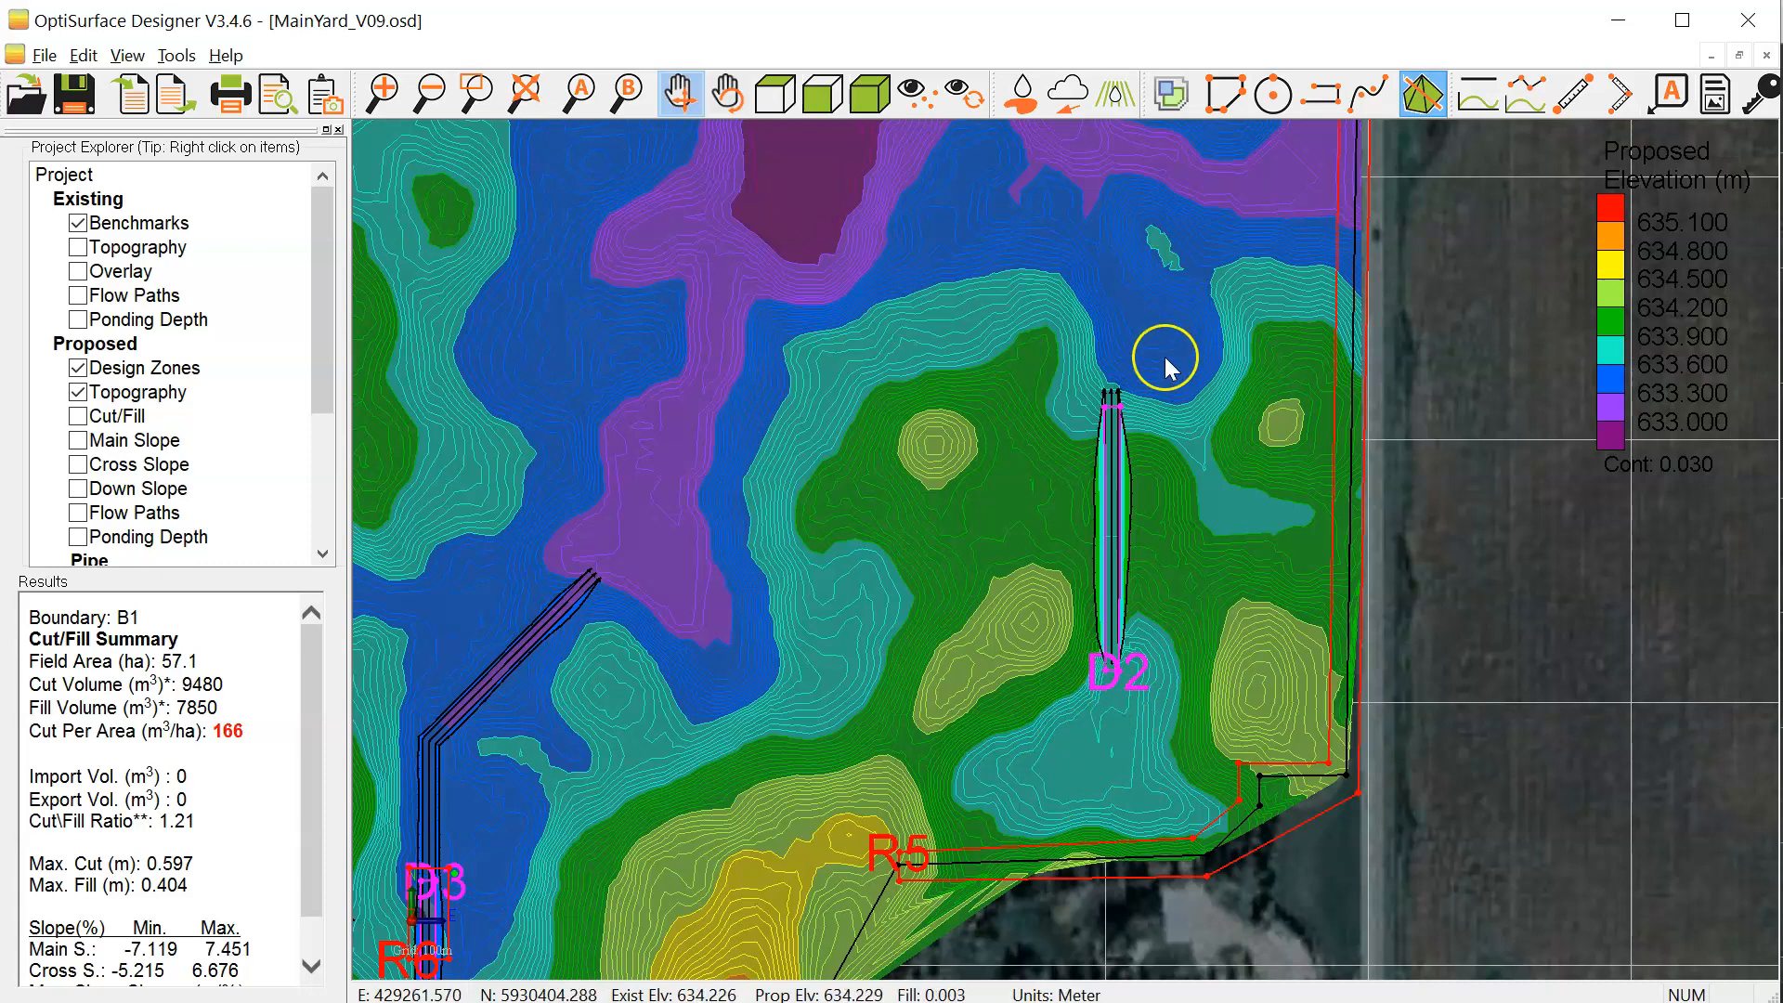
left_click_drag(1163, 325, 1114, 583)
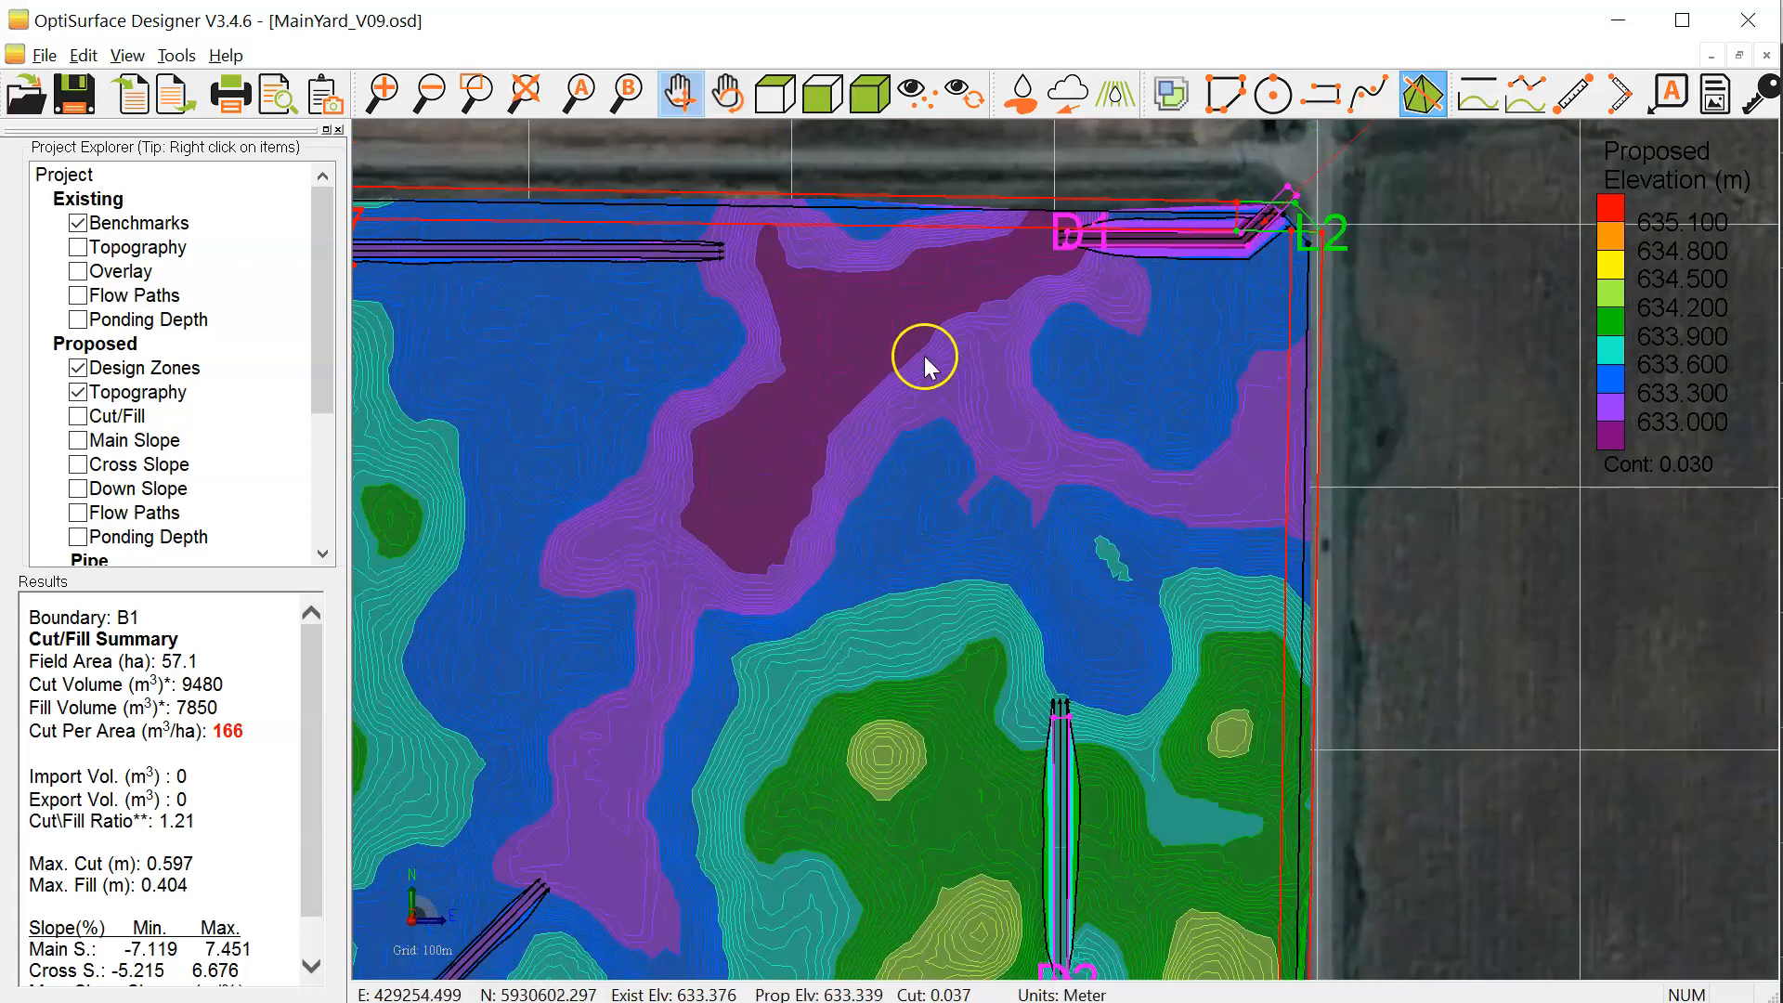
left_click_drag(975, 460, 993, 173)
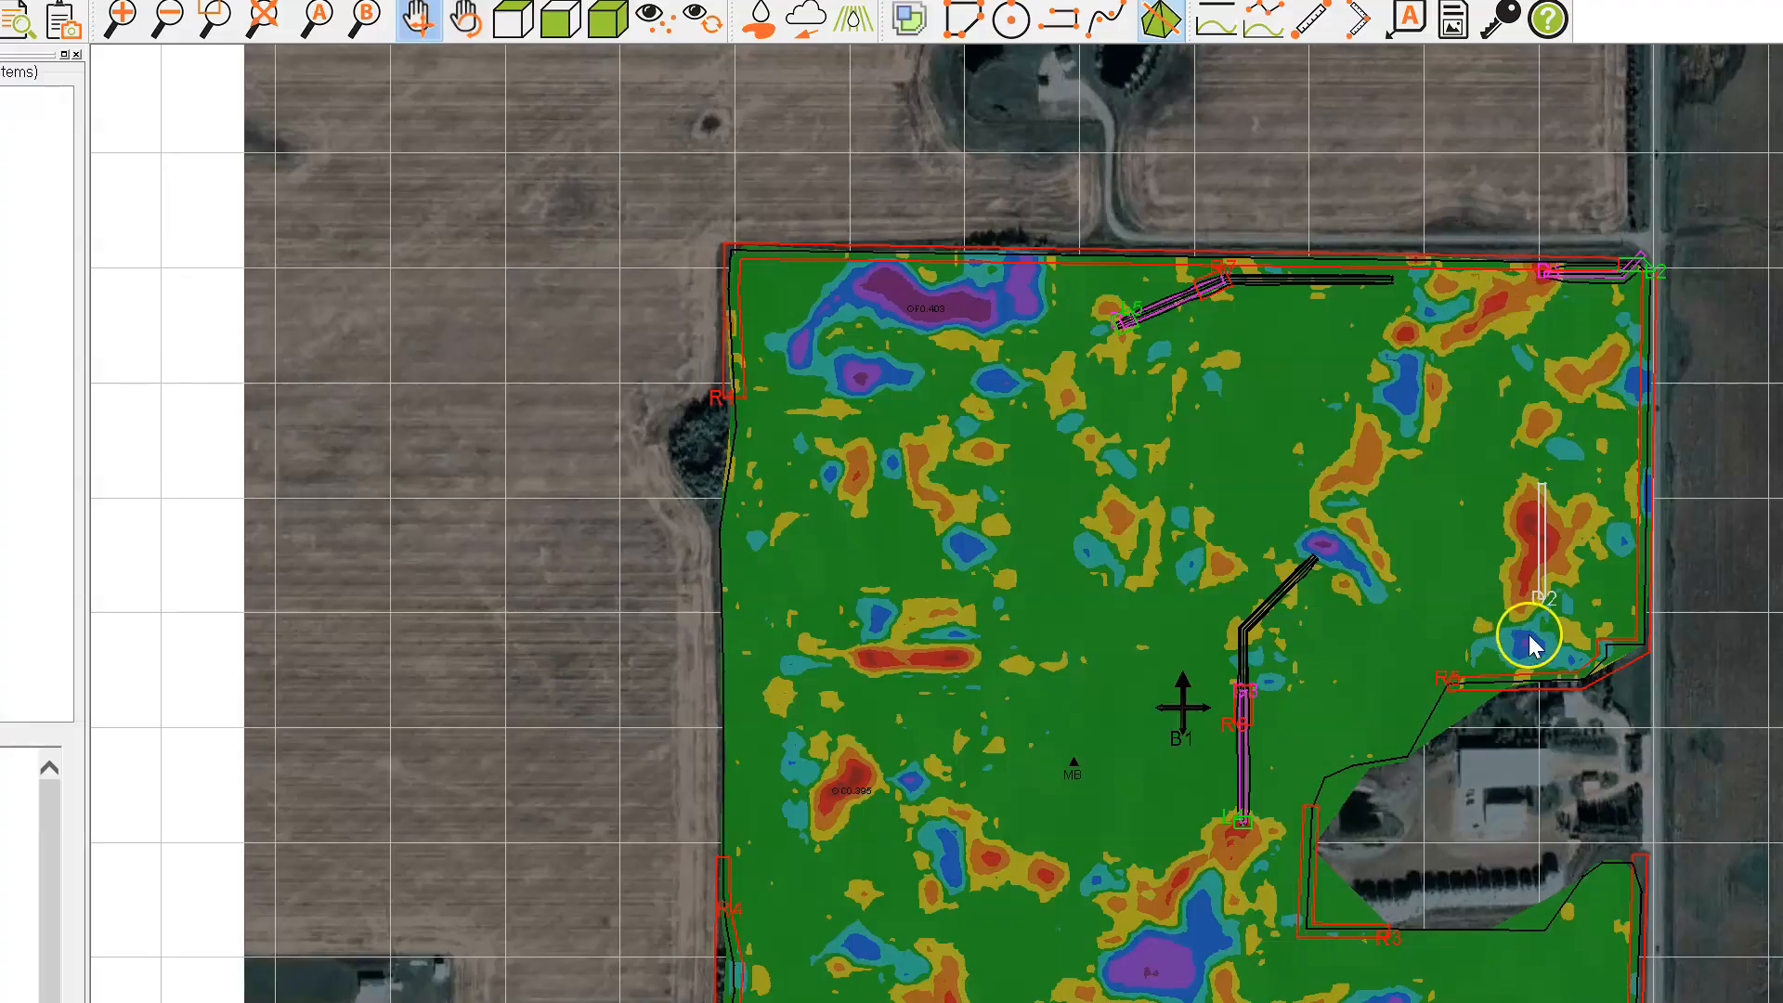
scroll(1528, 633, "up", 5)
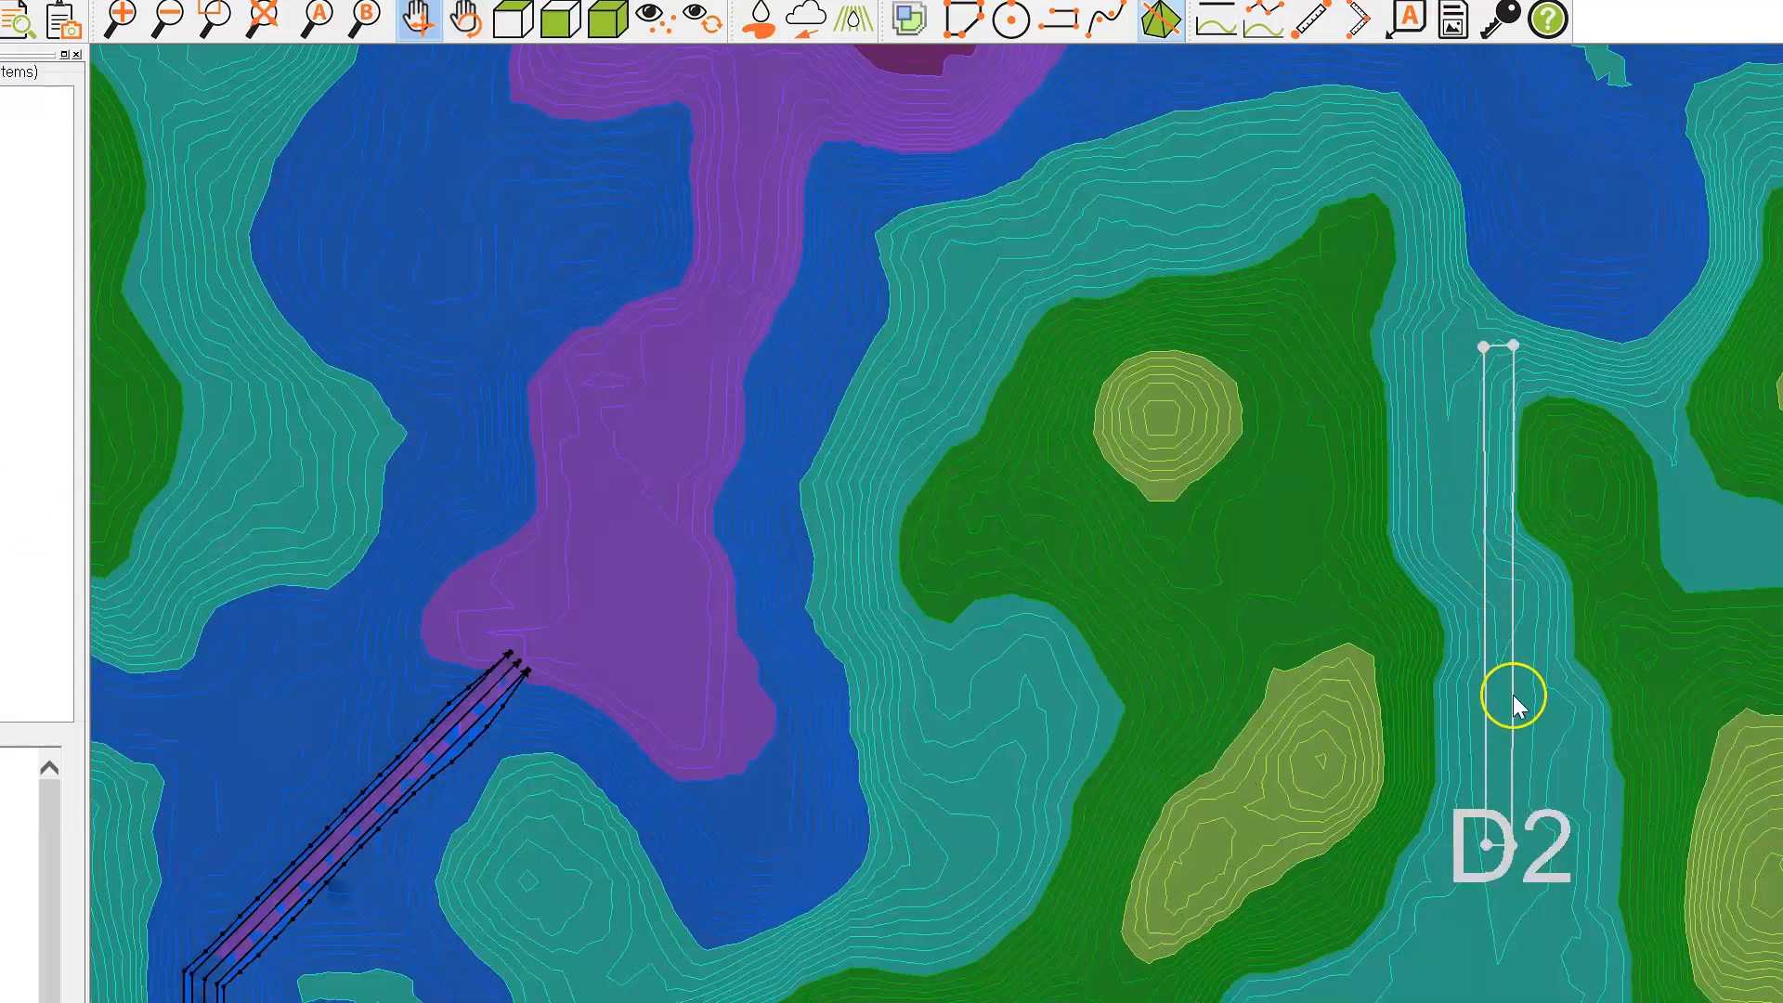
scroll(1558, 593, "up", 4)
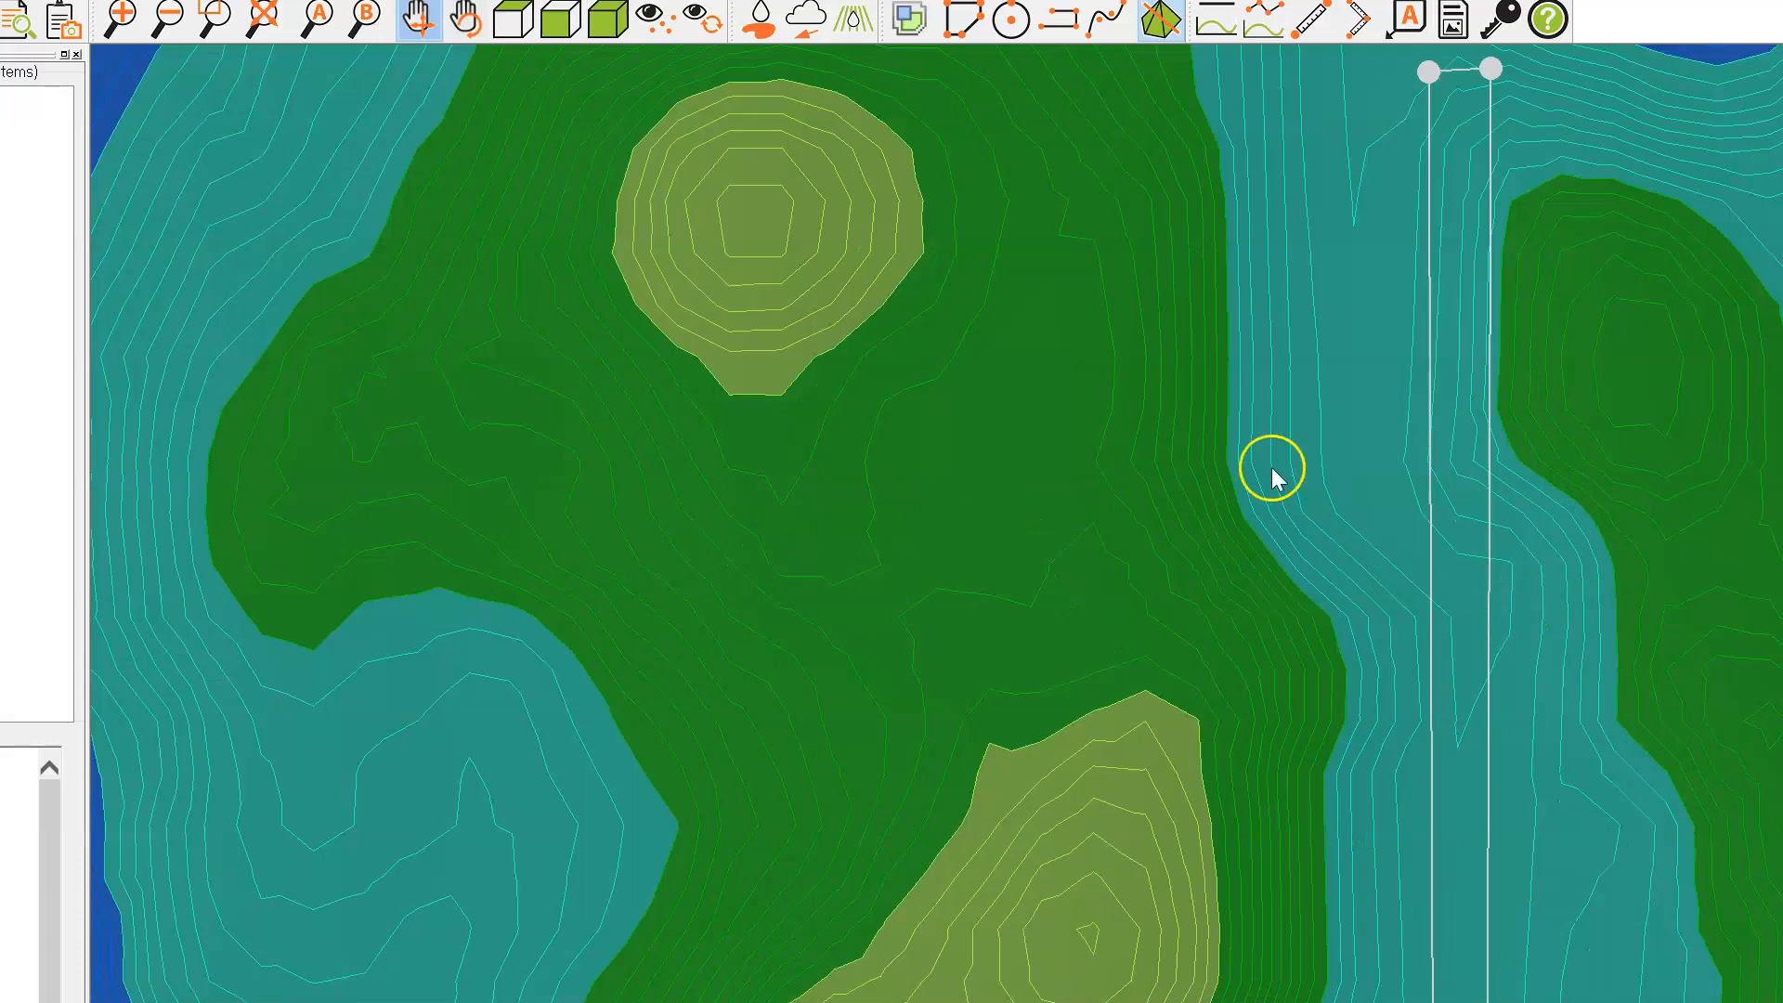
scroll(1434, 454, "down", 2)
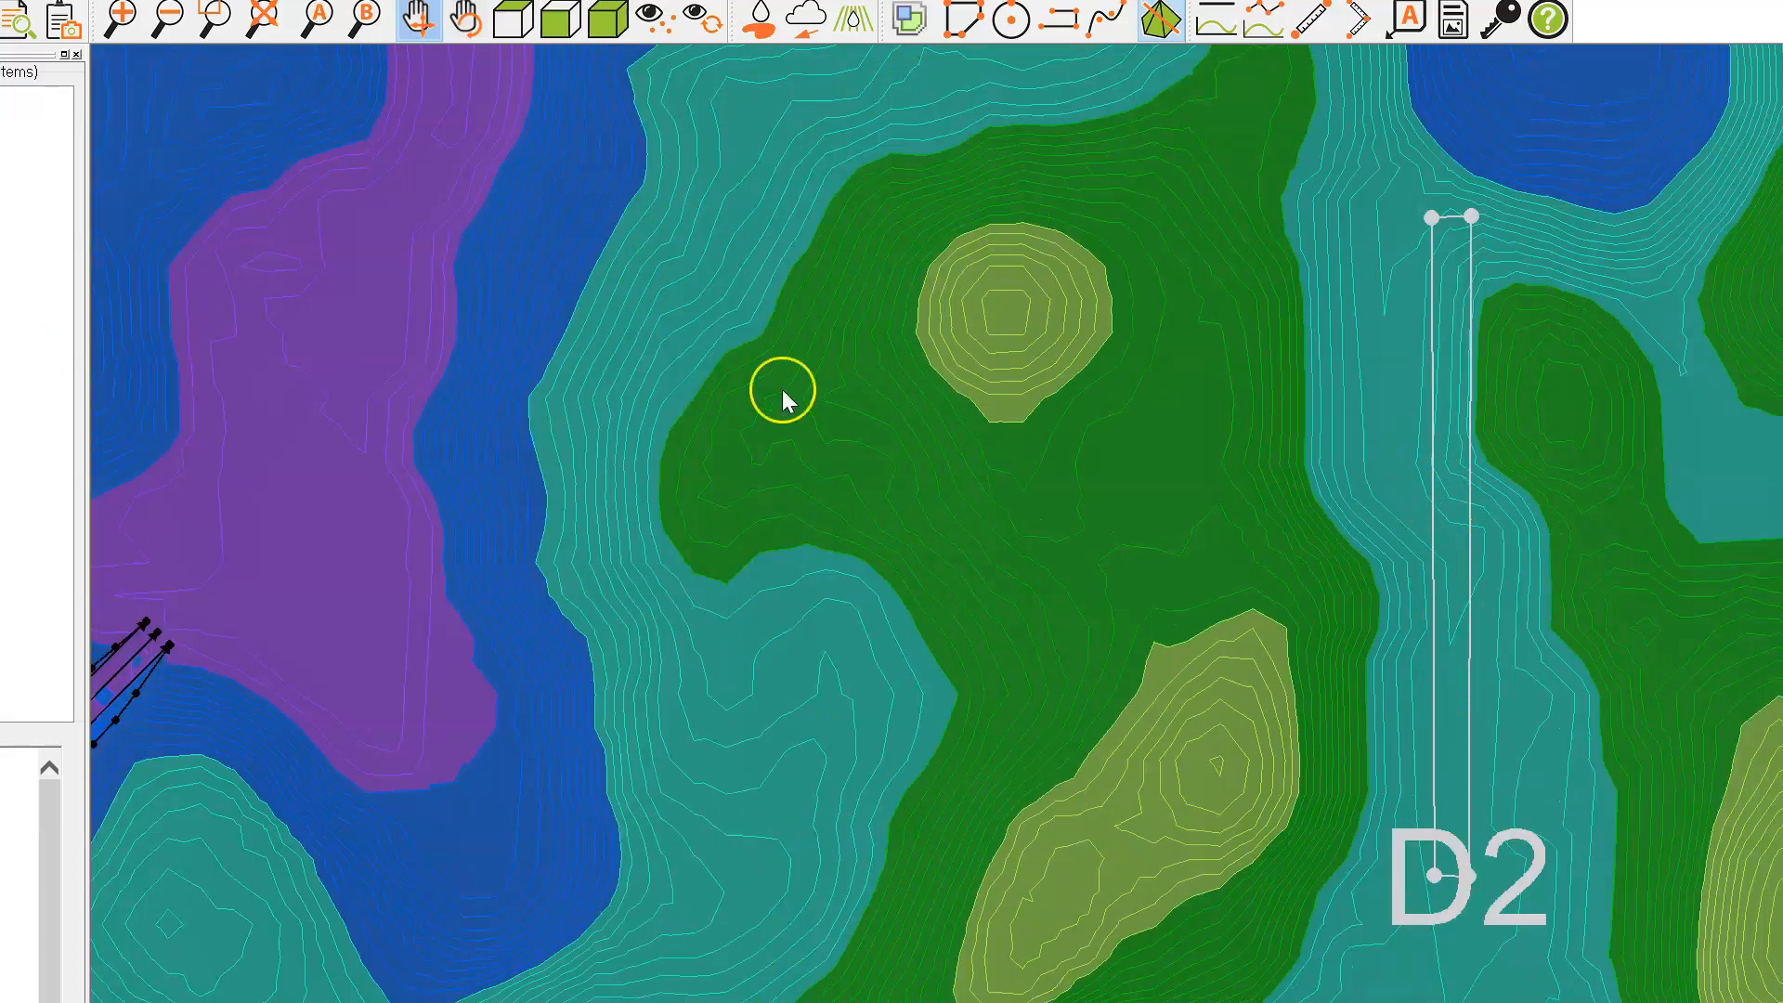
scroll(1495, 445, "up", 2)
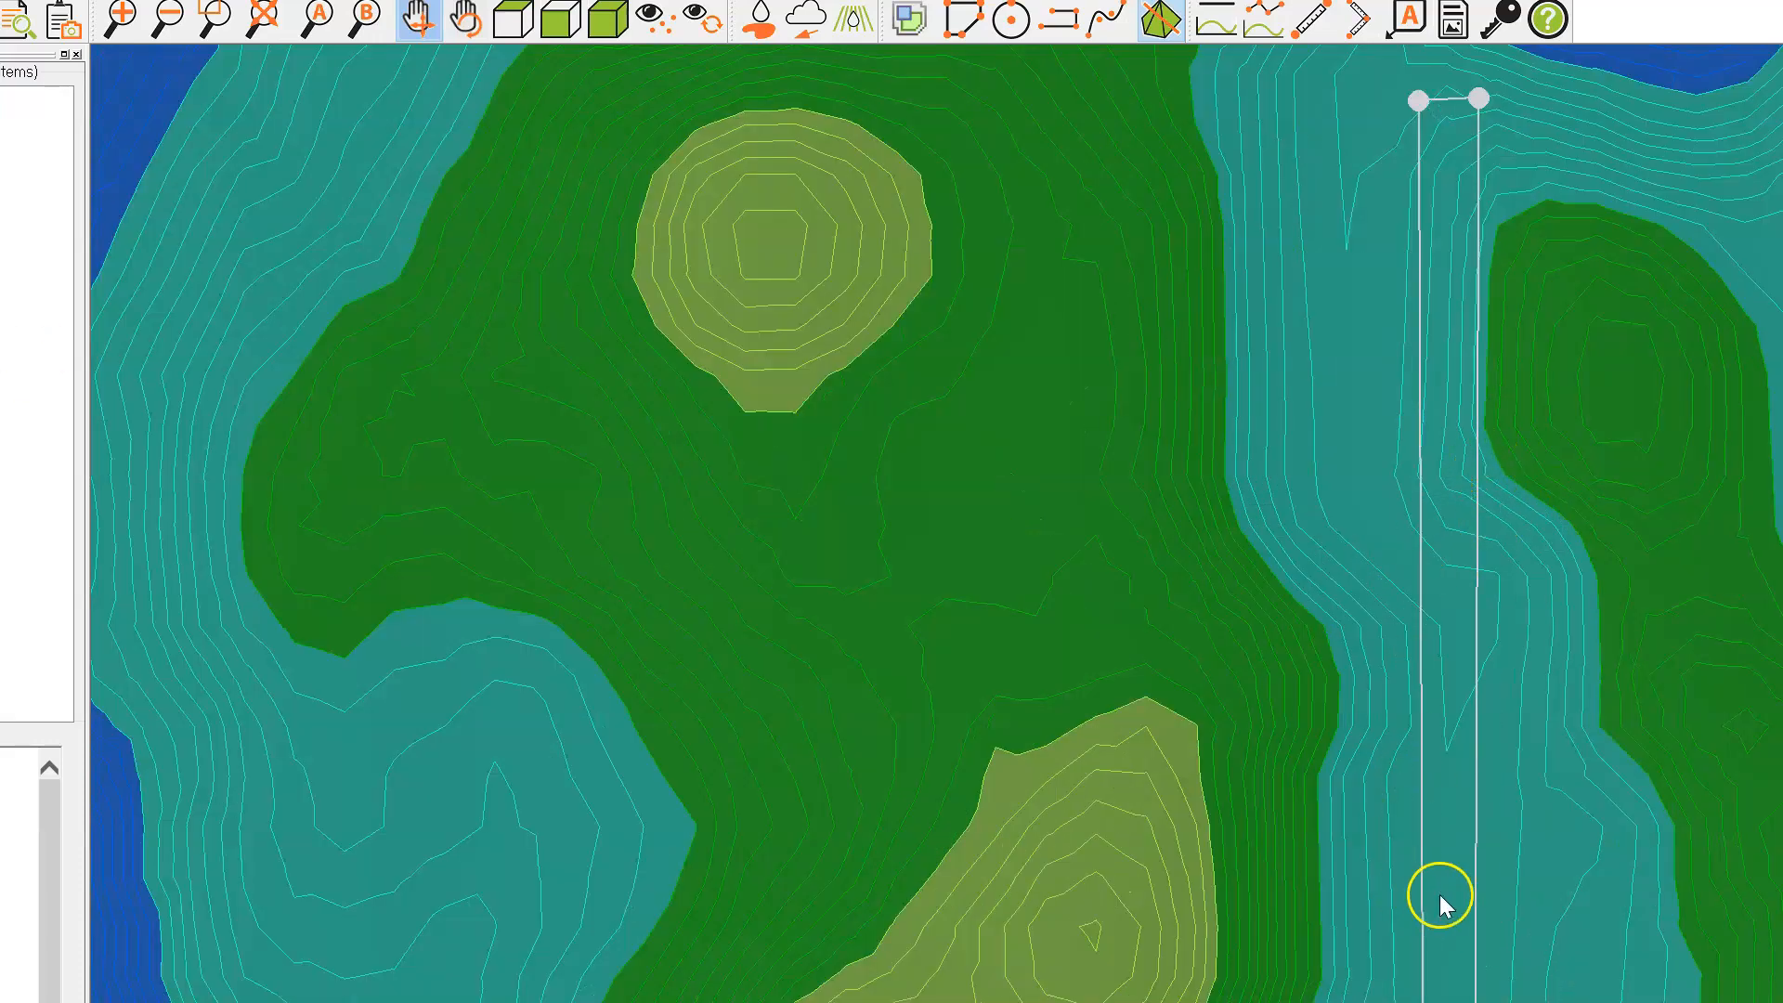
scroll(1531, 687, "down", 1)
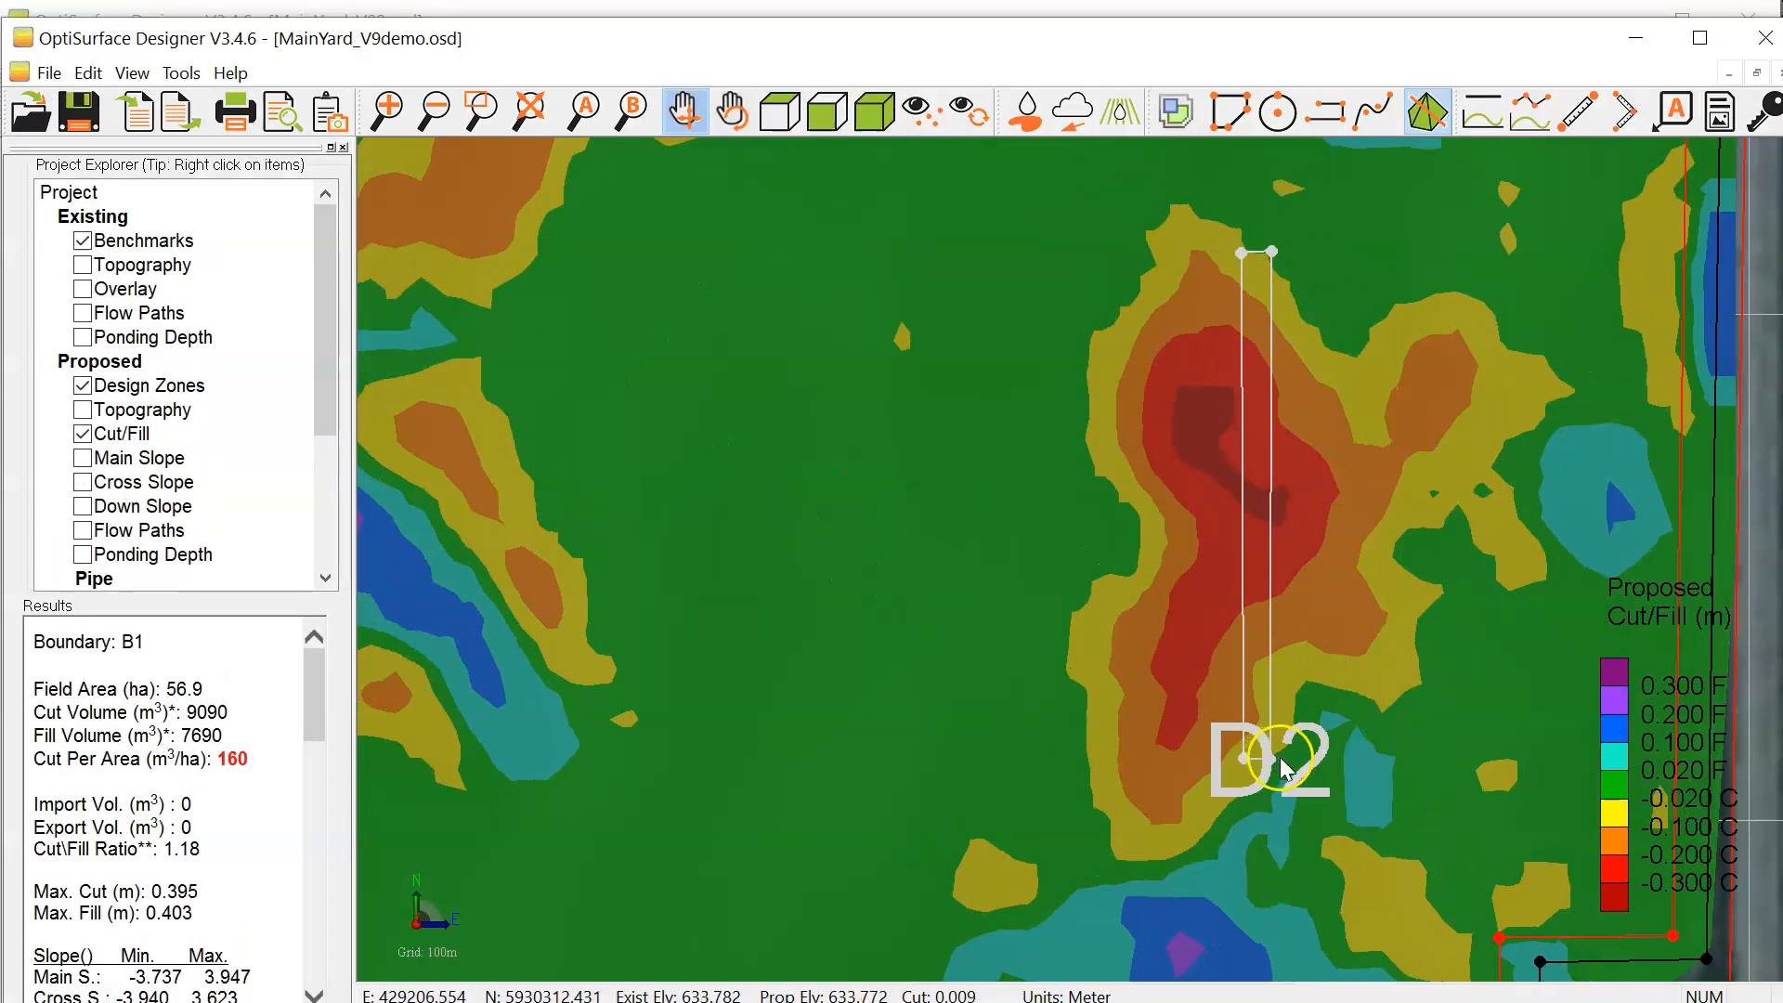
Step: Draw a new design zone that traces the outline of the existing D2 zone by snapping to its corner points
scroll(1268, 744, "up", 1)
left_click_drag(902, 563, 782, 678)
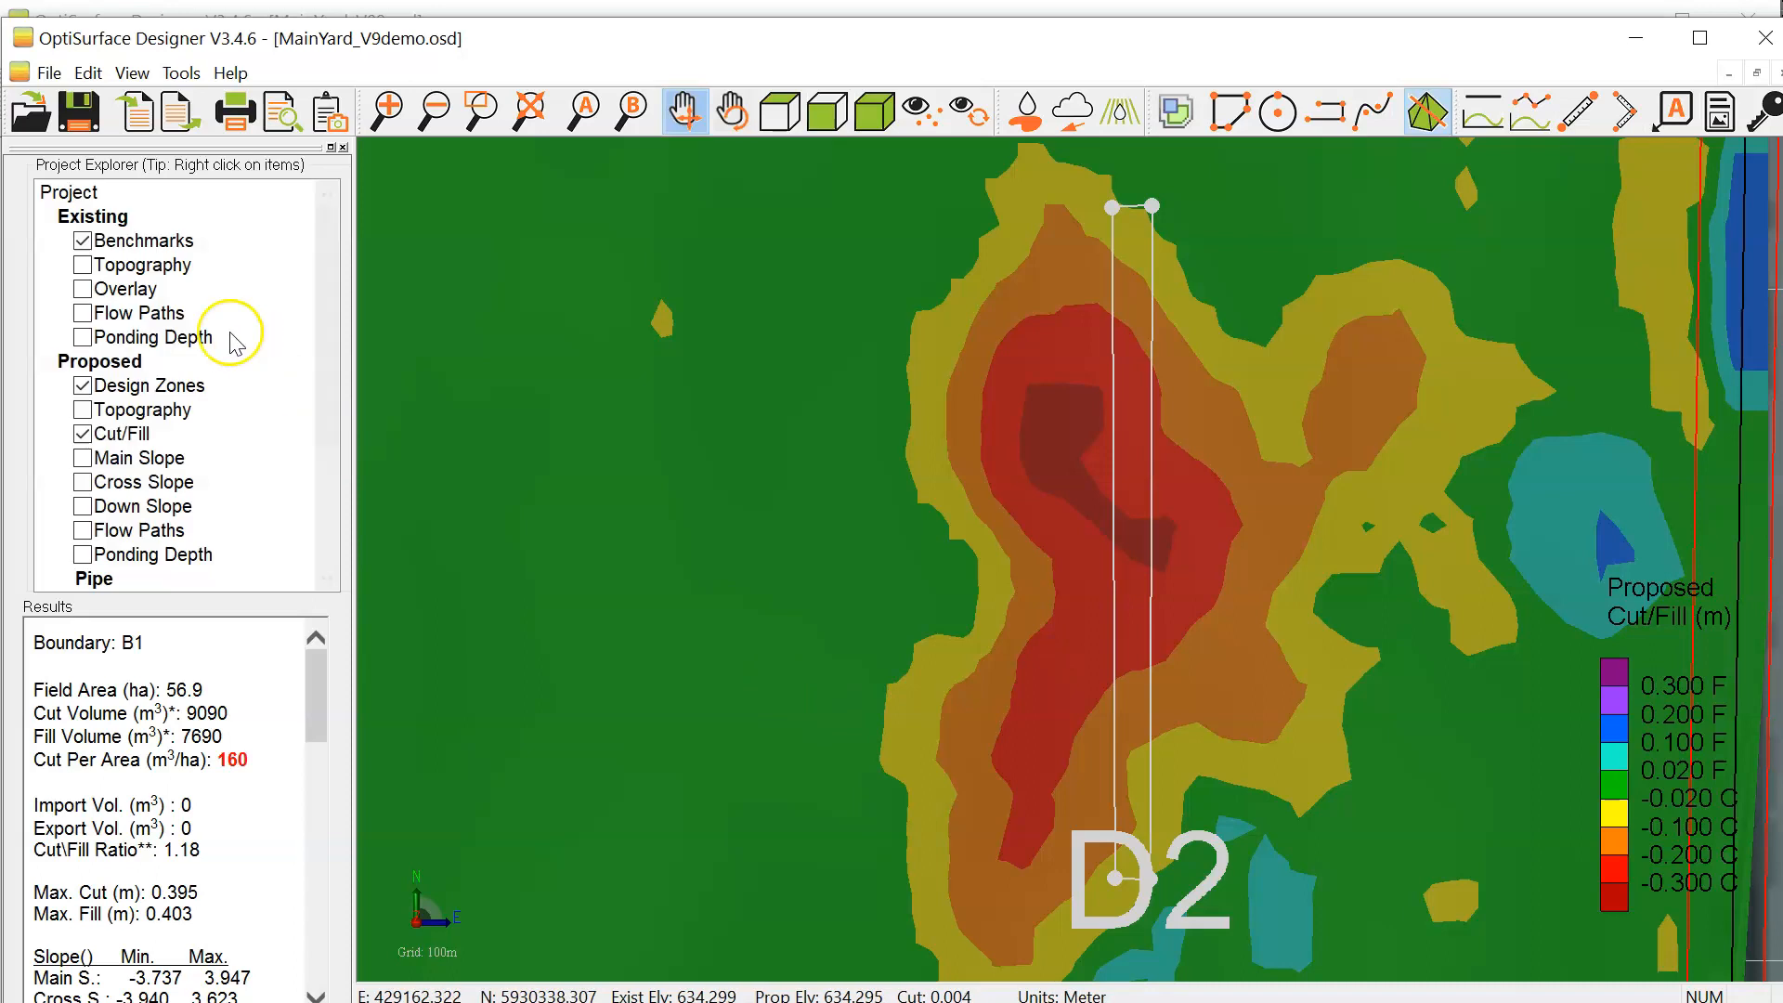
right_click(177, 390)
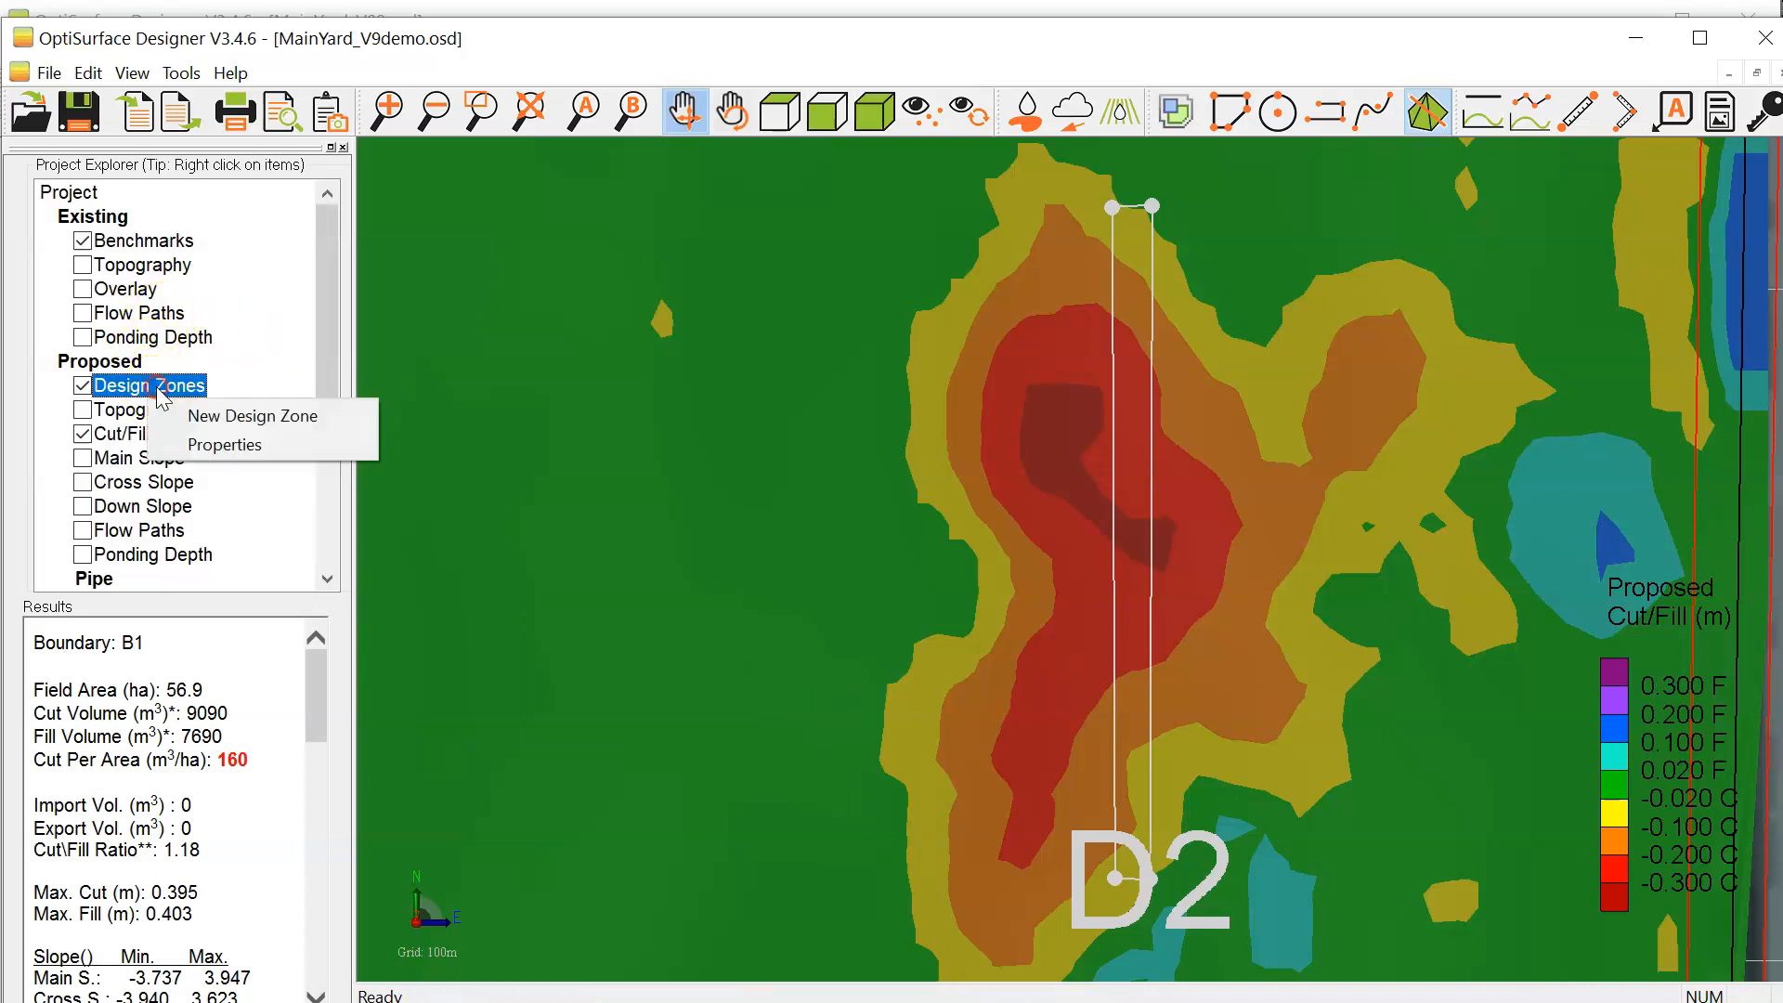
left_click(229, 408)
left_click(970, 624)
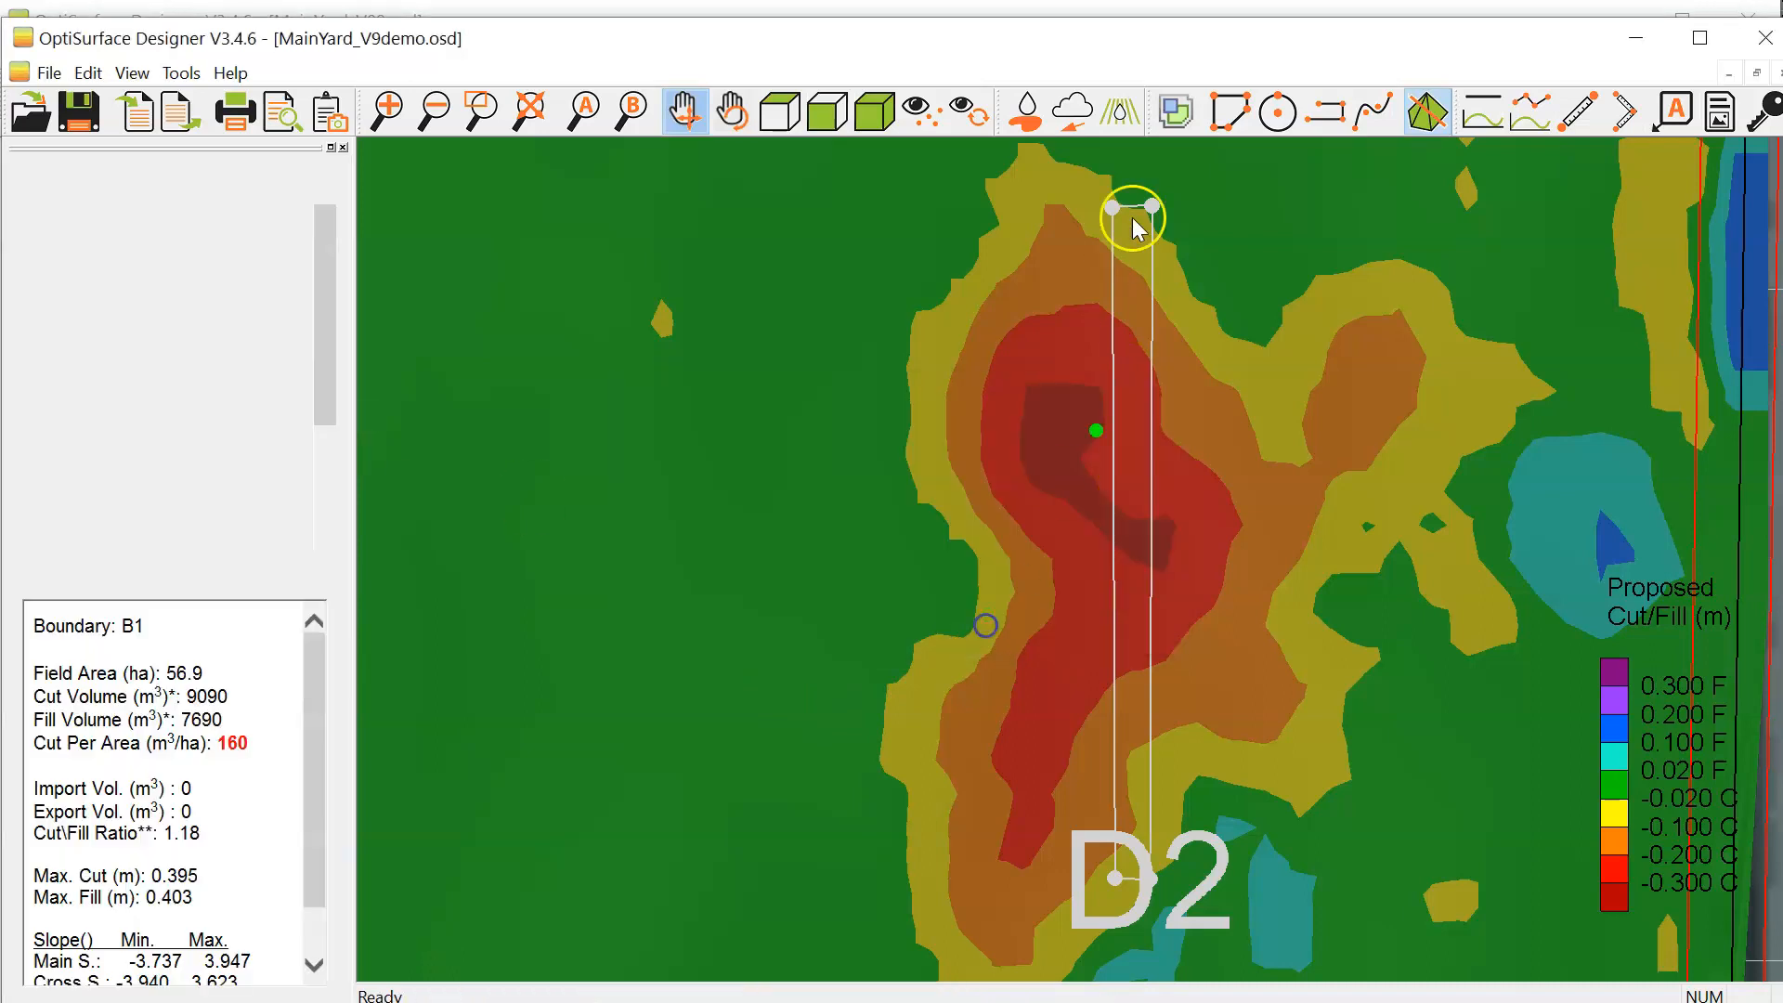
left_click(1152, 205)
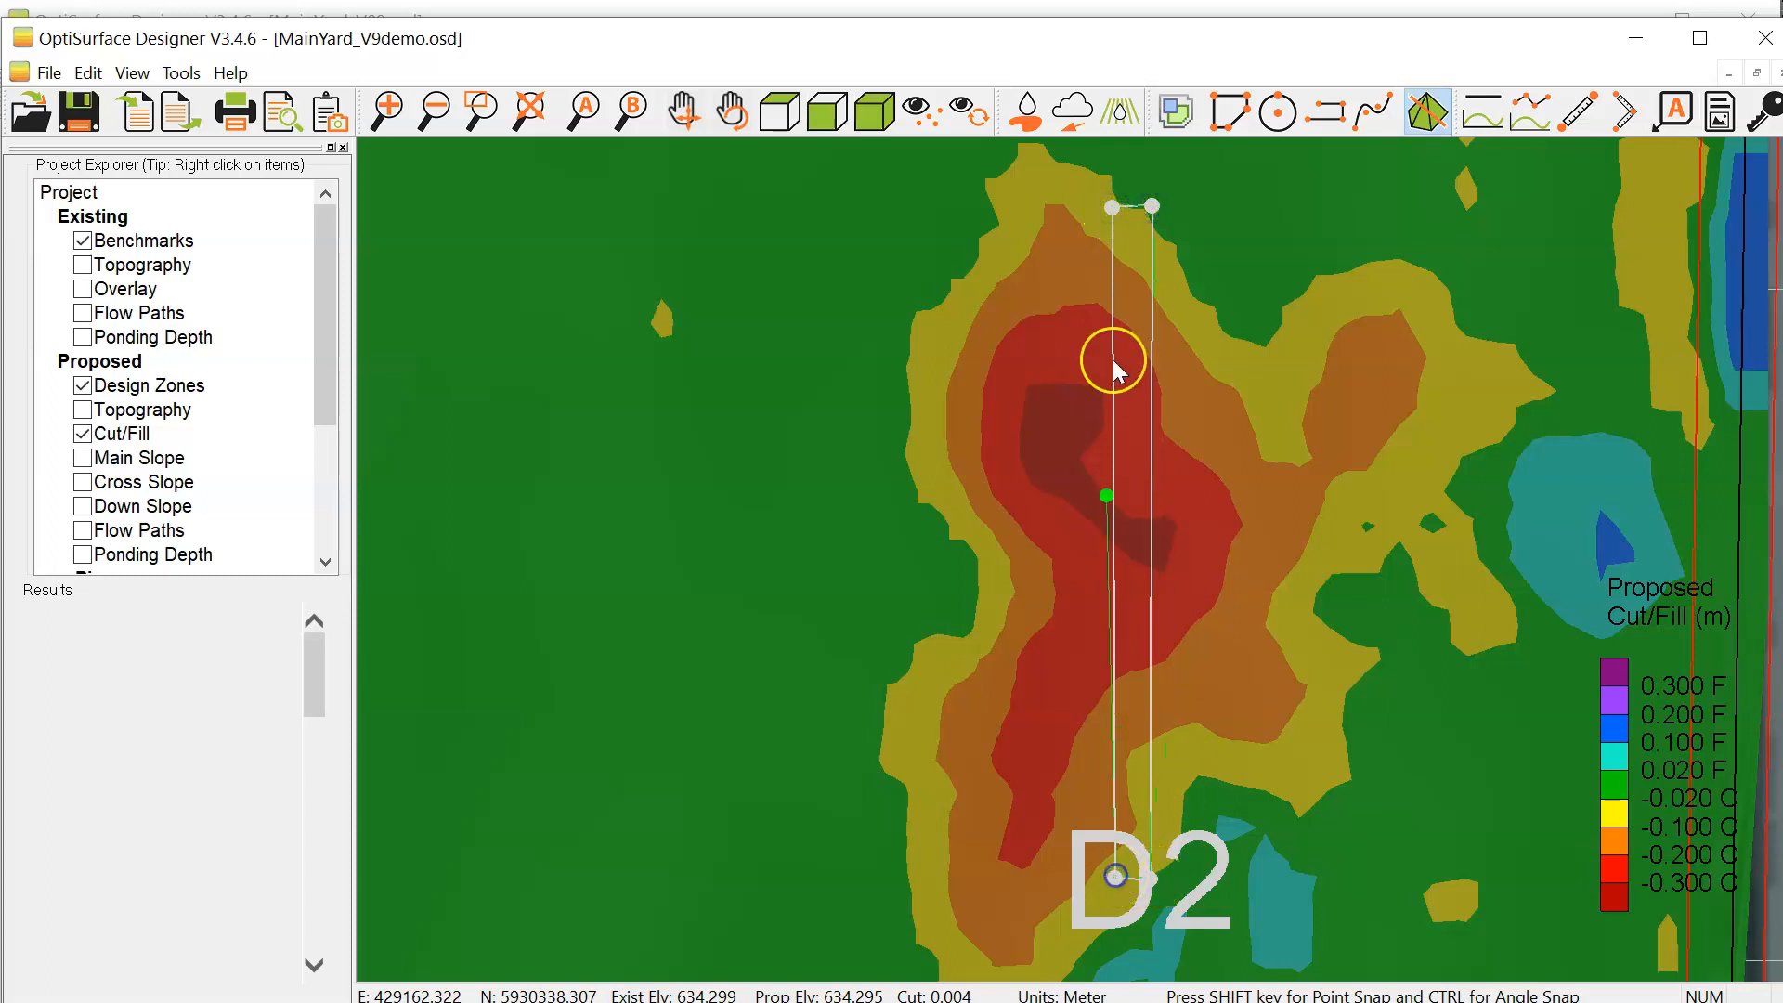
left_click(1110, 207)
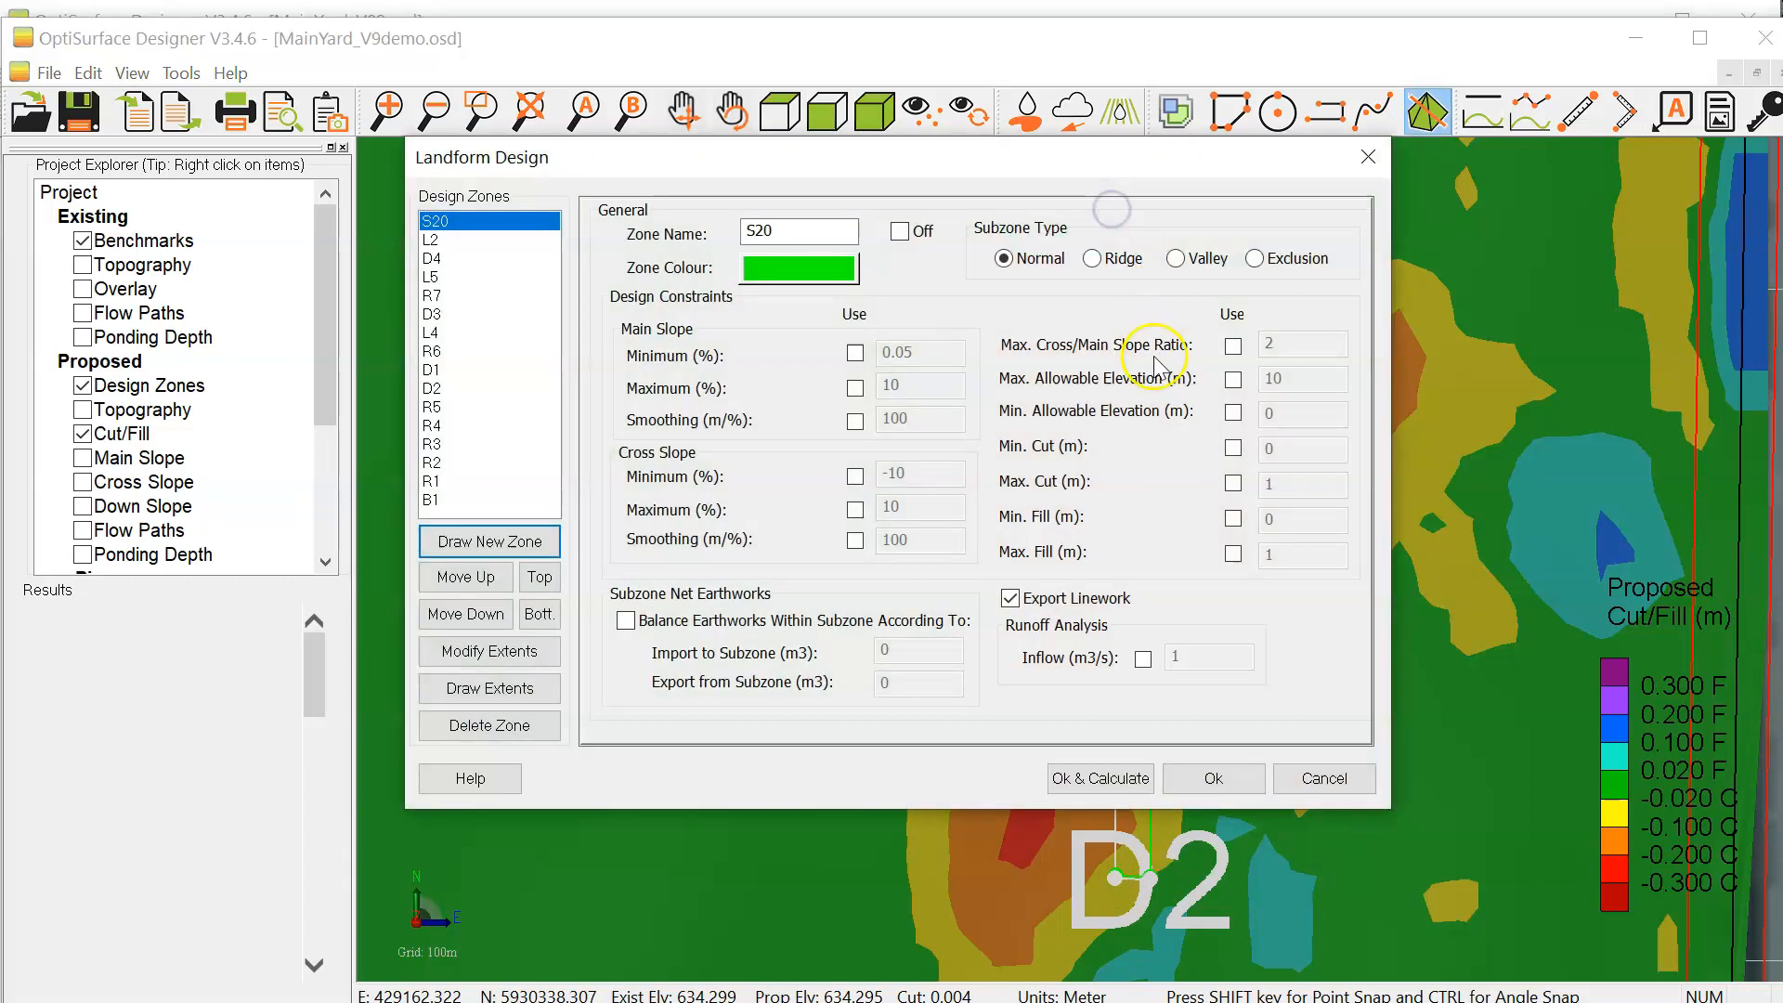
Step: Make the new zone over D2 an Exclusion subzone and accept the landform design settings
left_click(1263, 261)
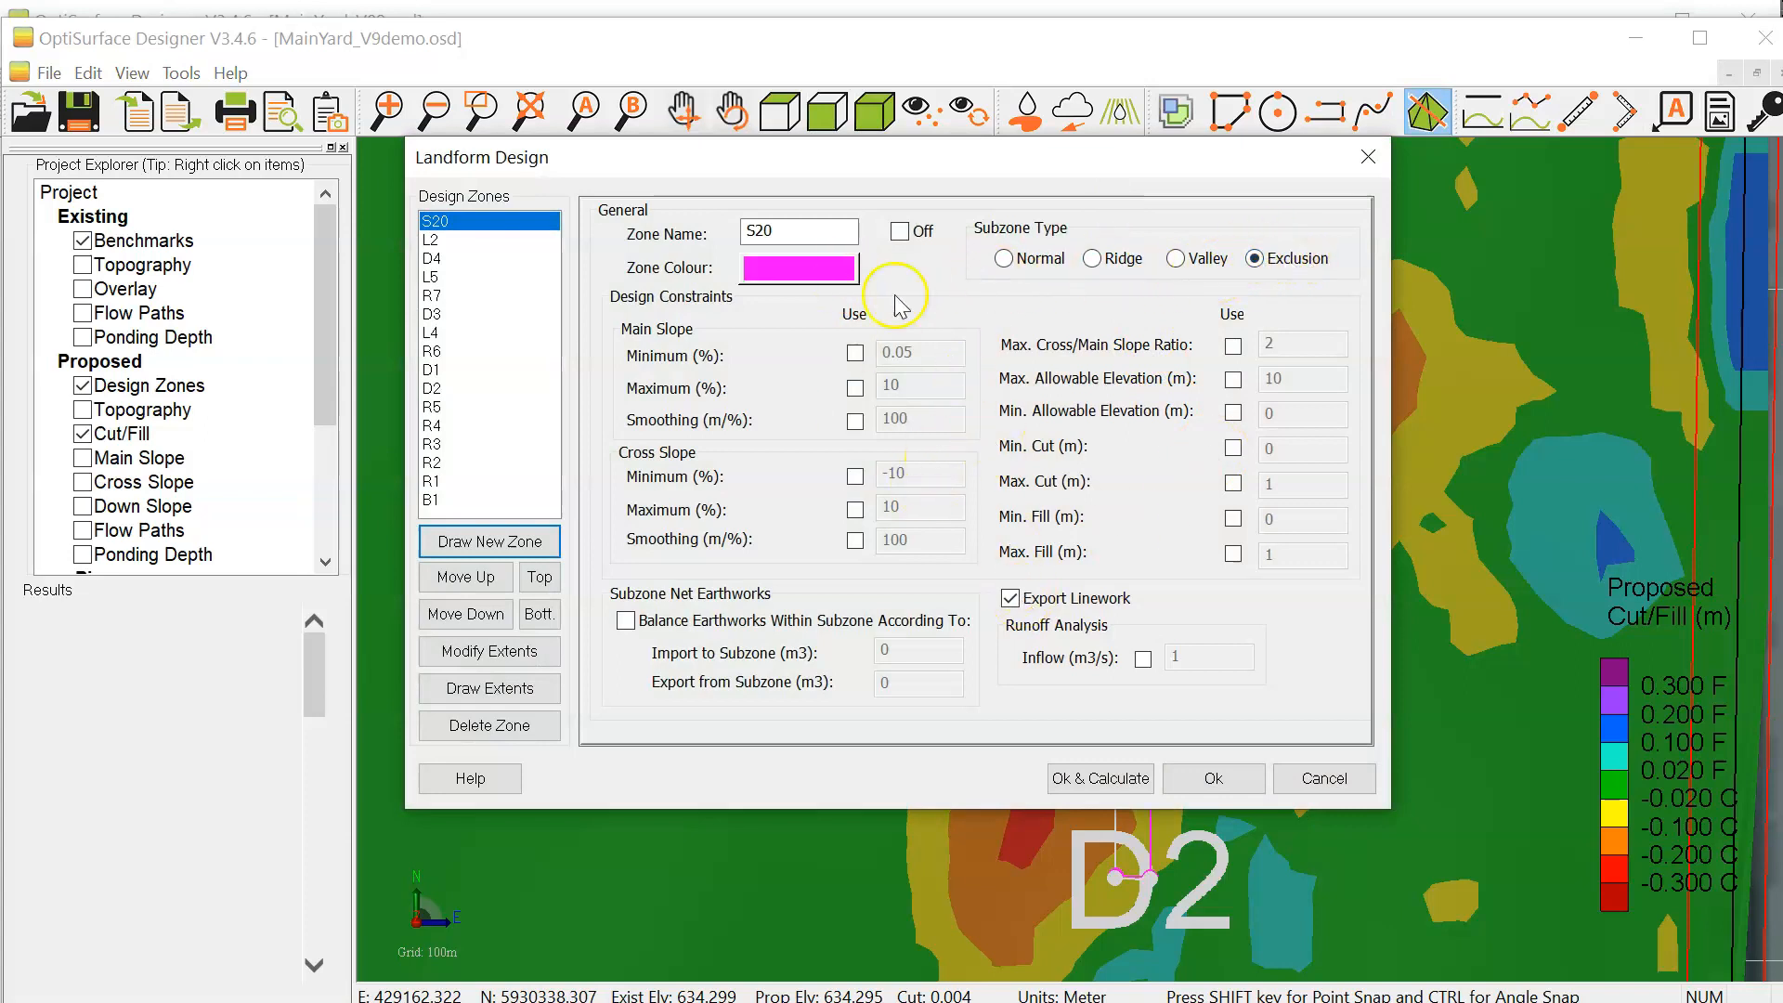
left_click(1220, 785)
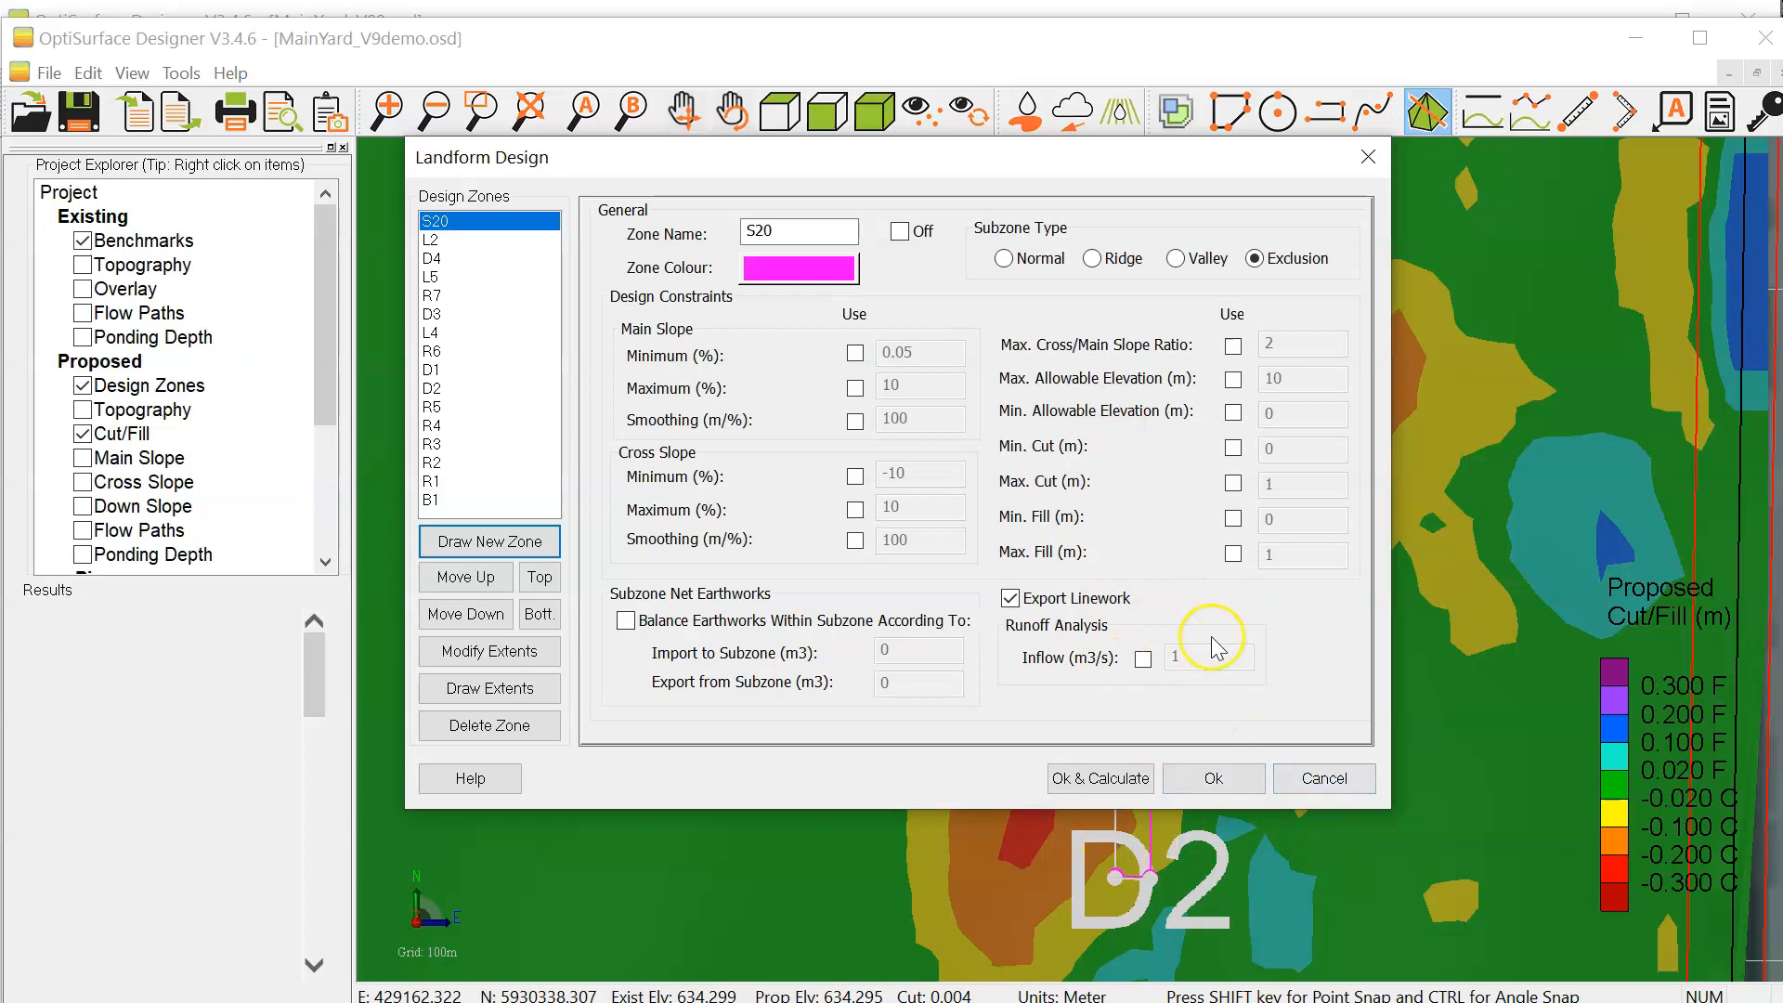
left_click(1213, 780)
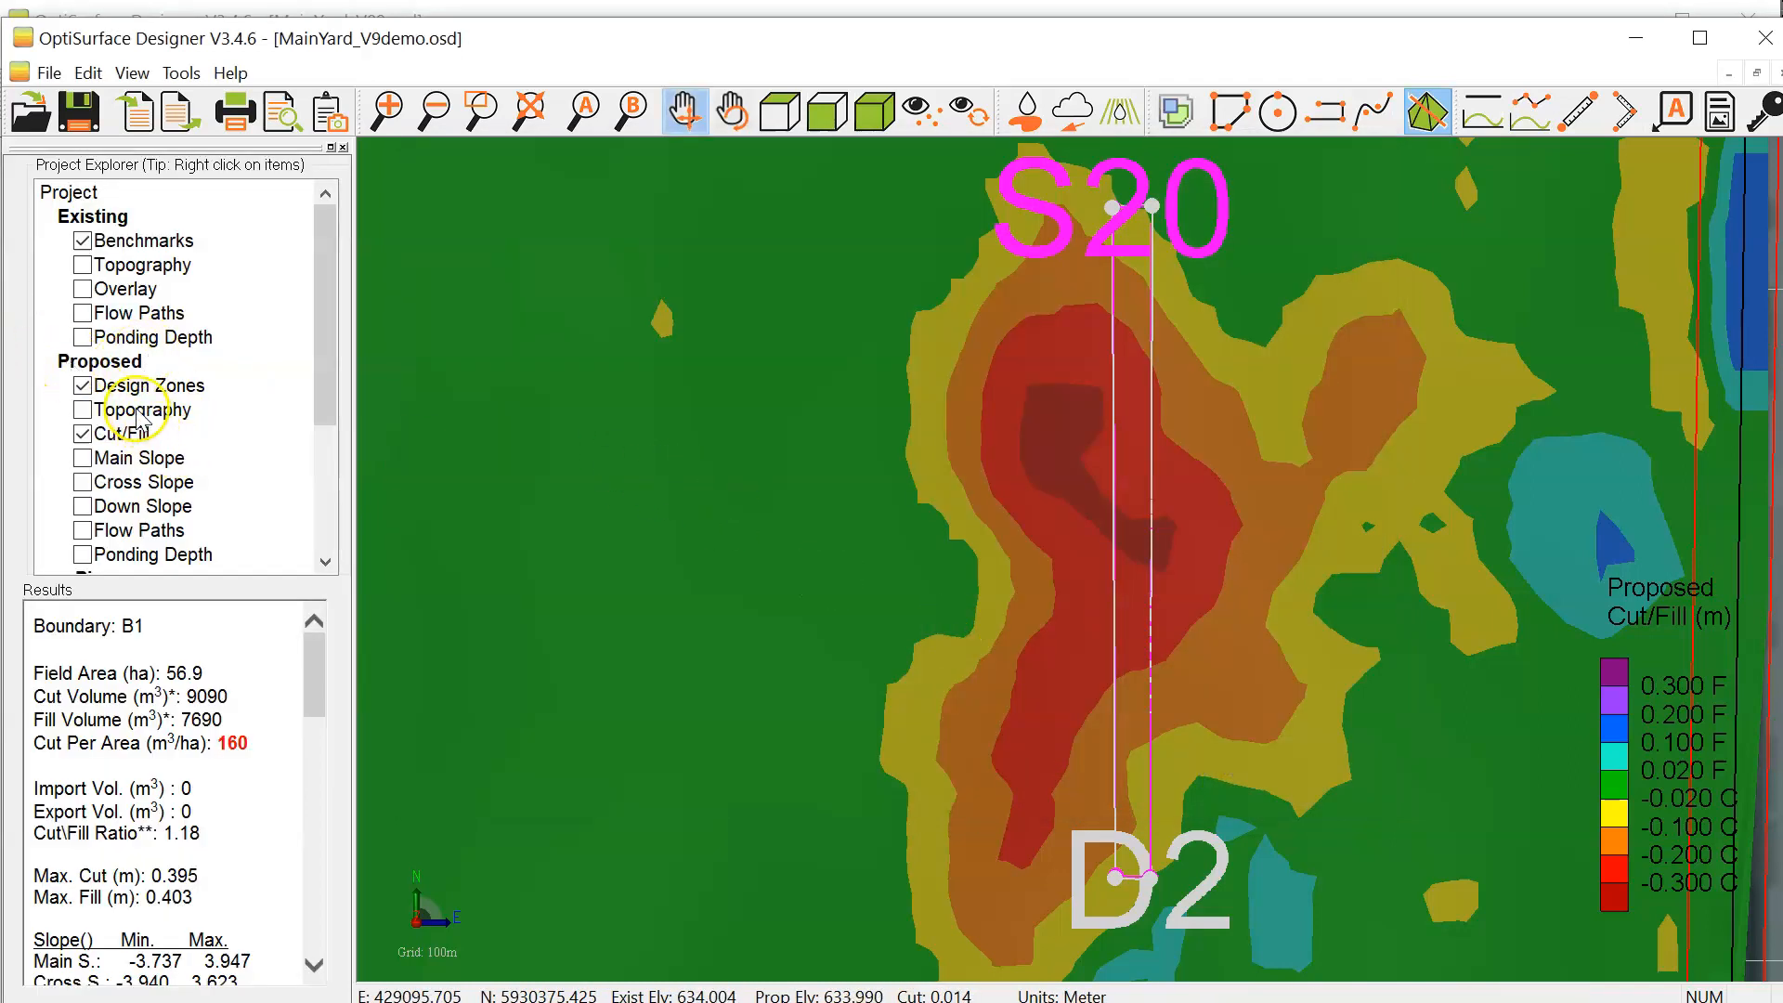
Step: Display the proposed topography instead of the cut/fill map and set its point markers size to 2
left_click(82, 433)
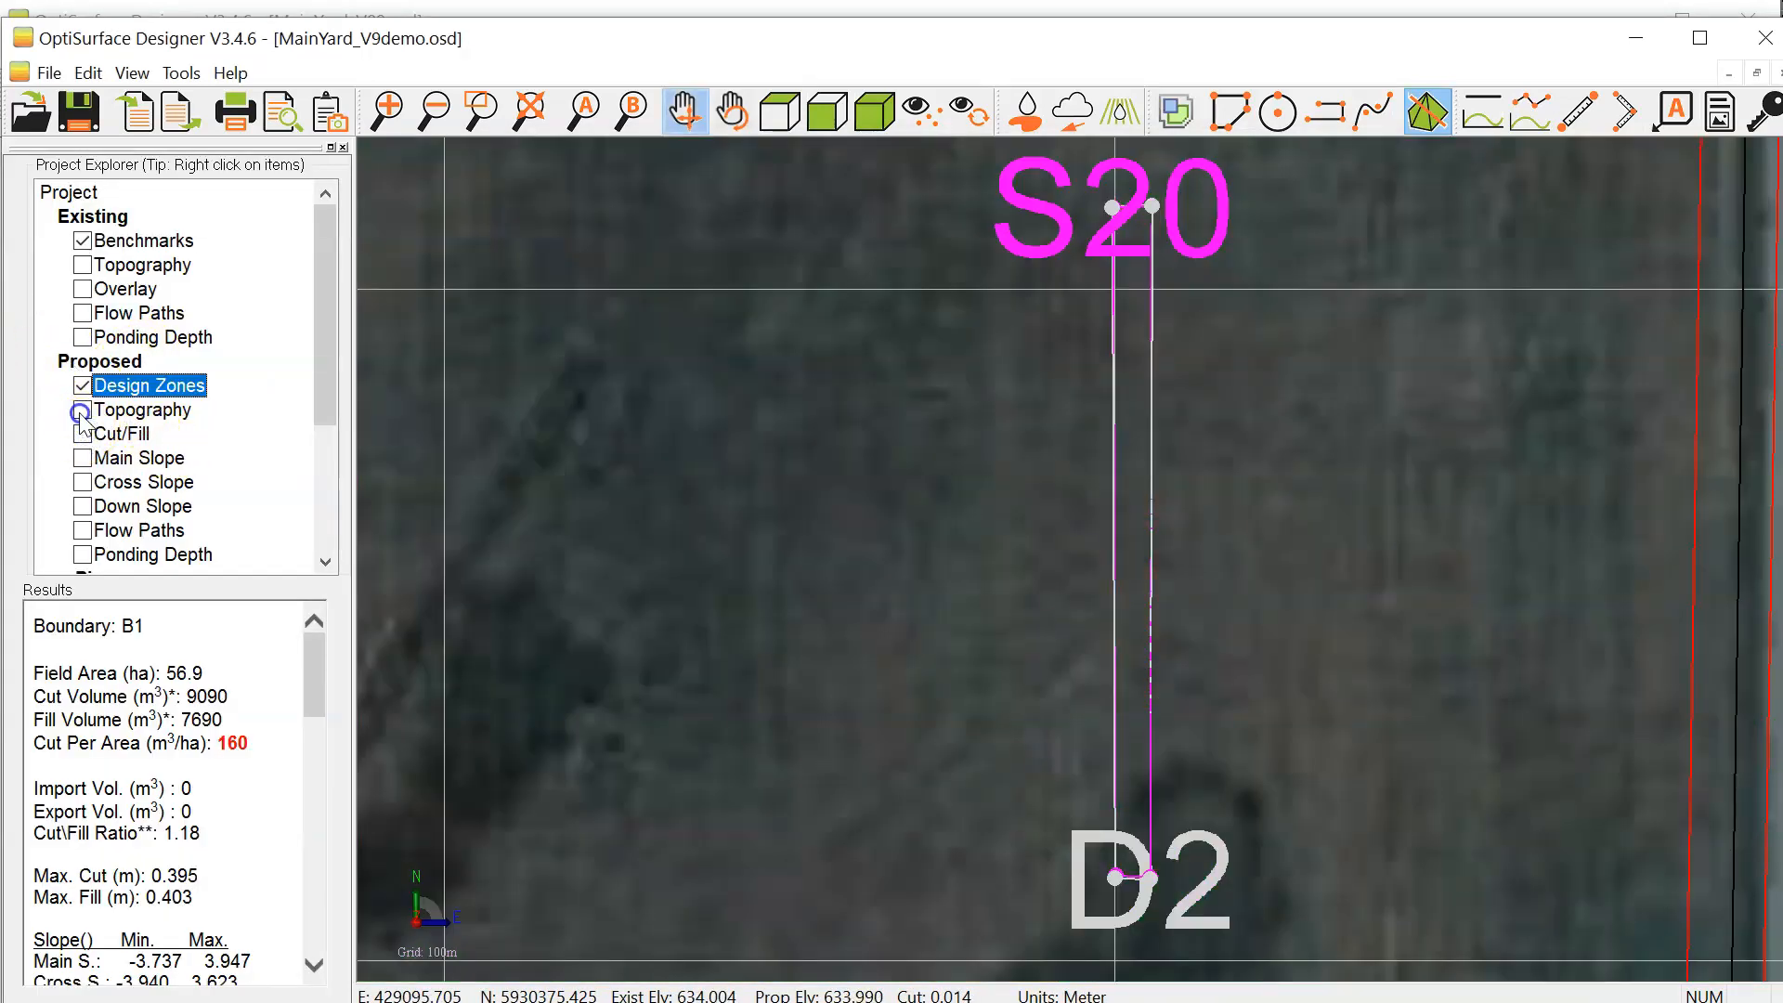
left_click(81, 410)
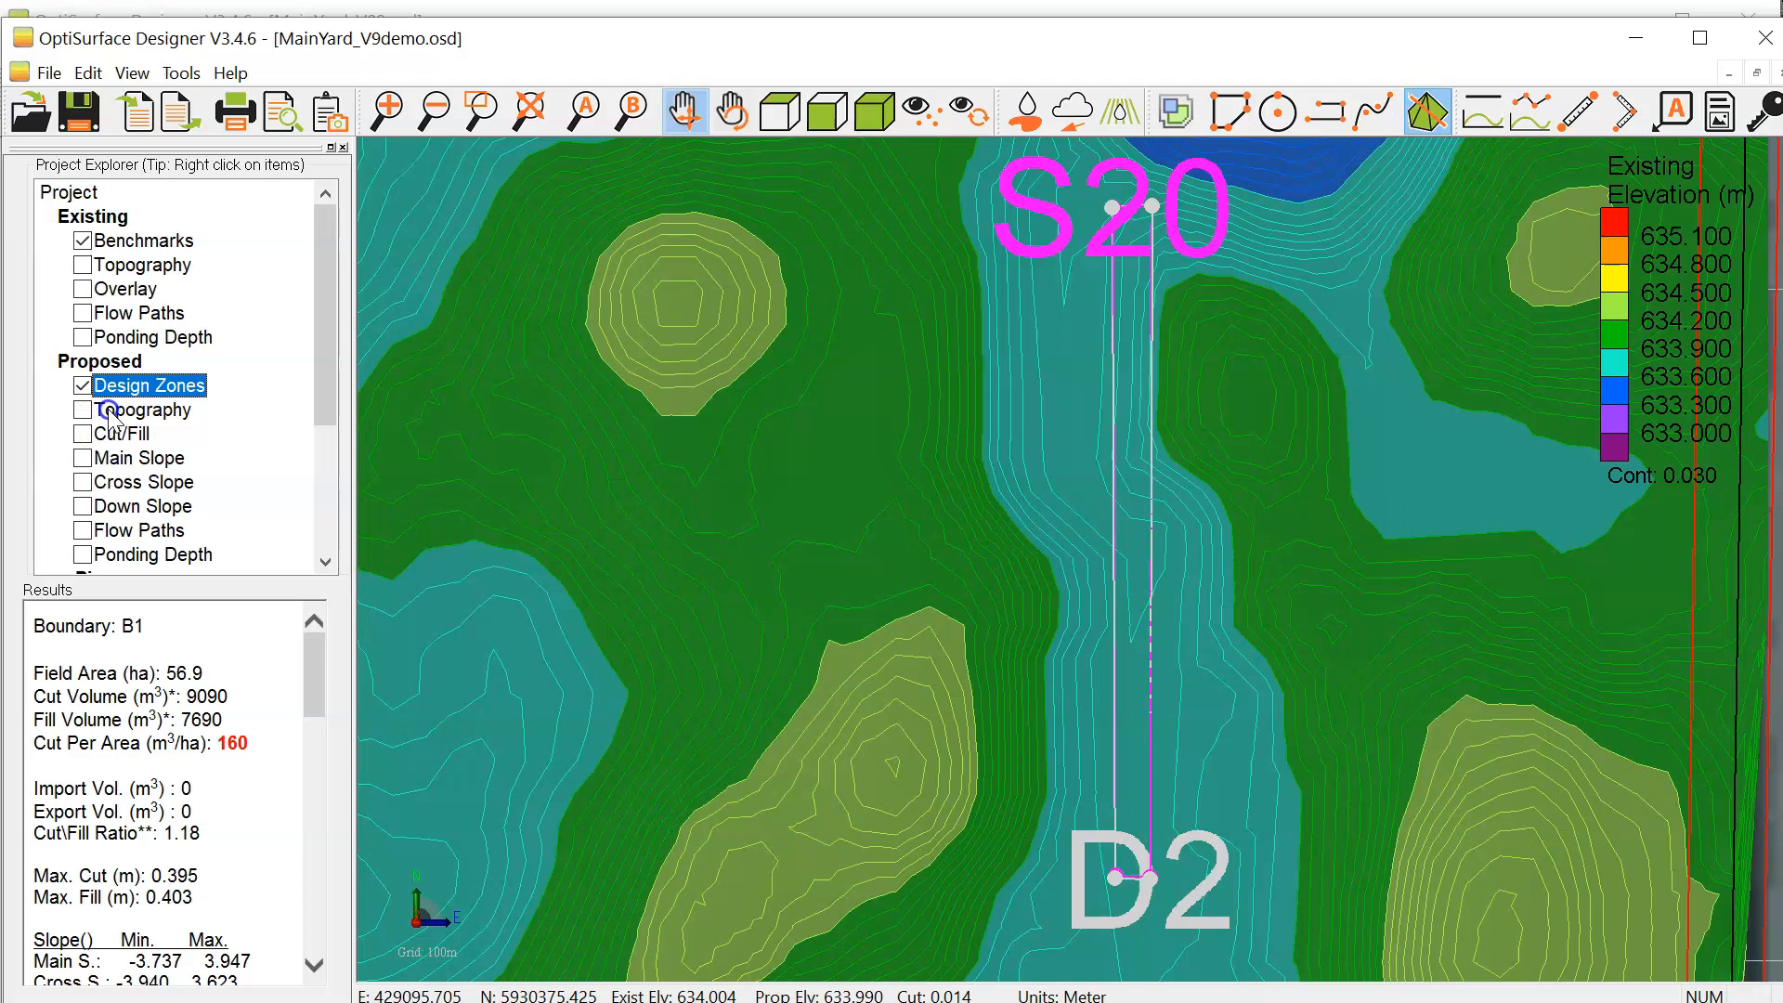
double_click(108, 410)
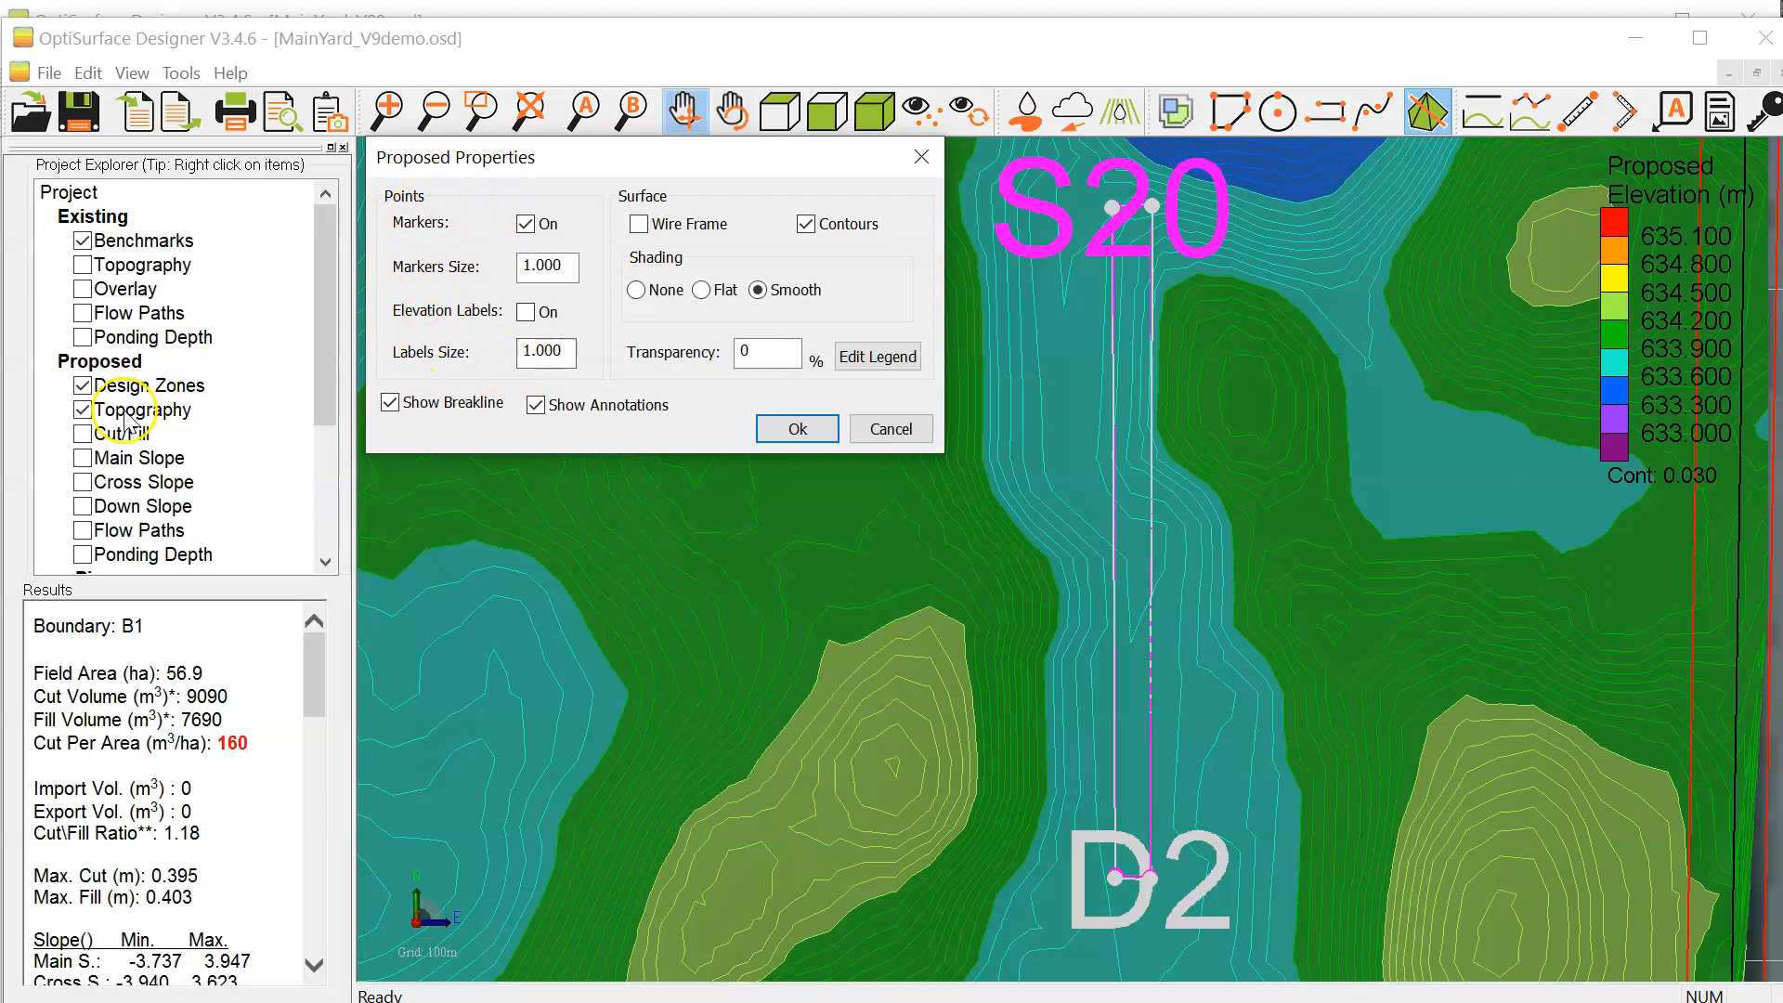
left_click_drag(569, 269, 439, 269)
type("2")
left_click(799, 429)
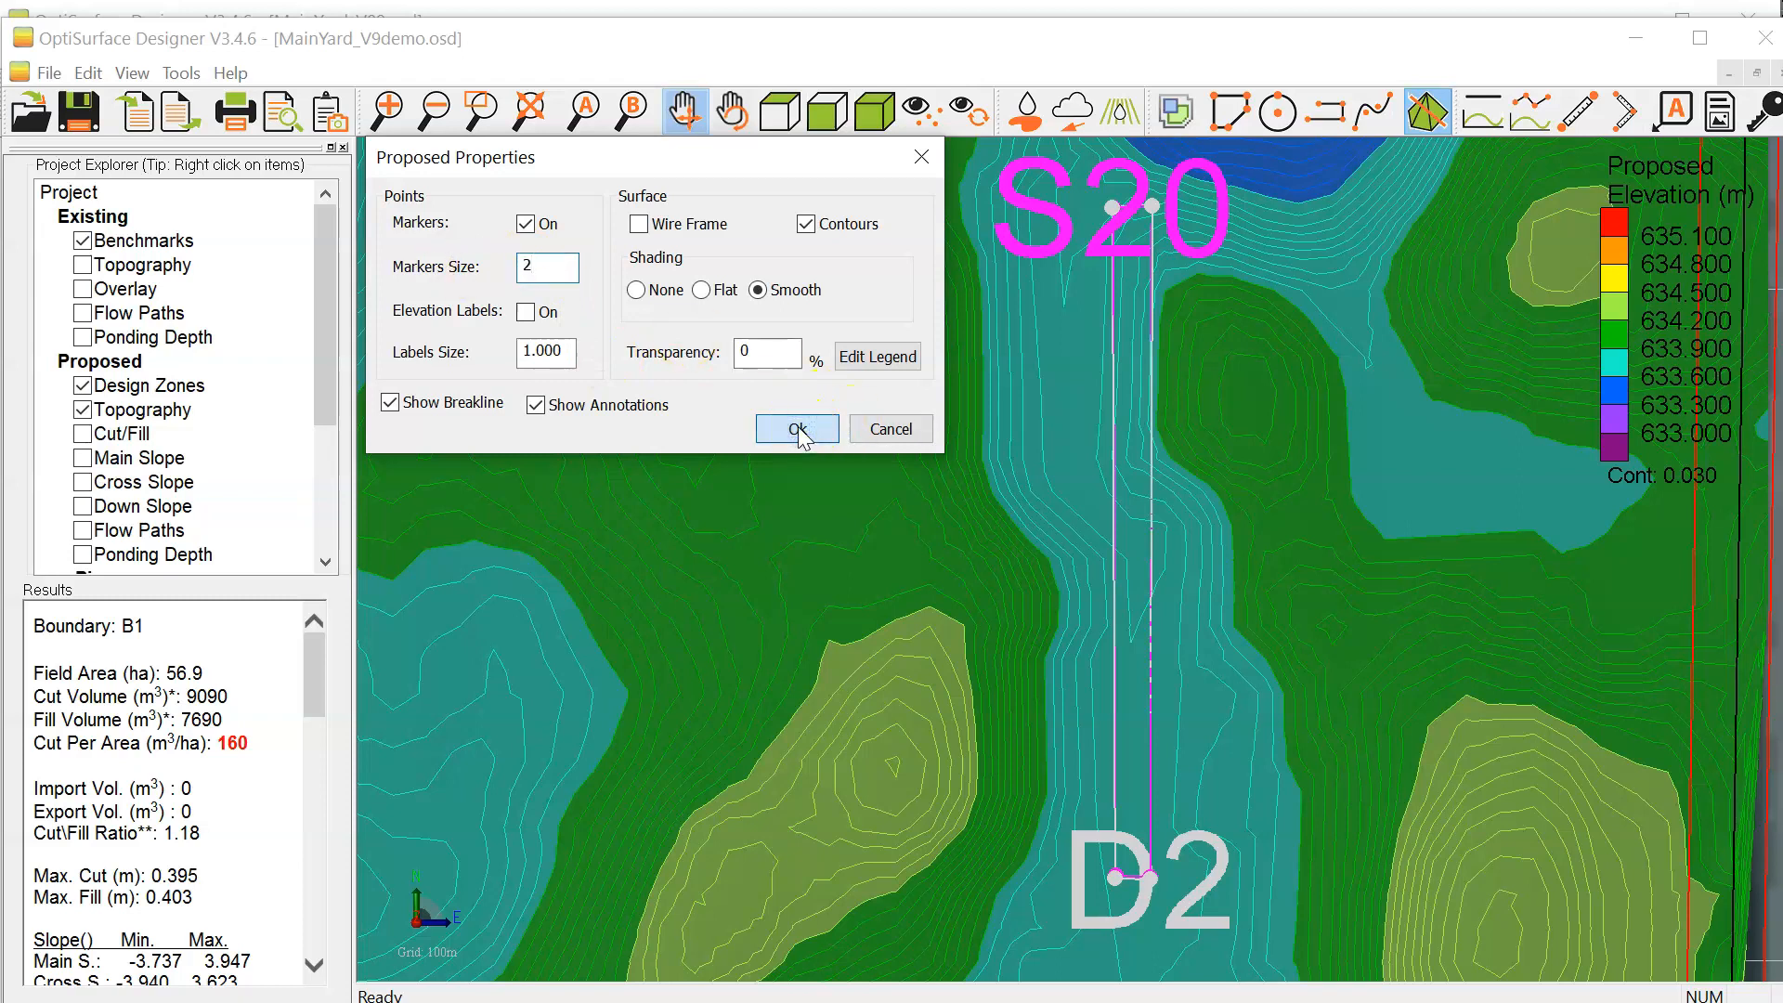
left_click(796, 436)
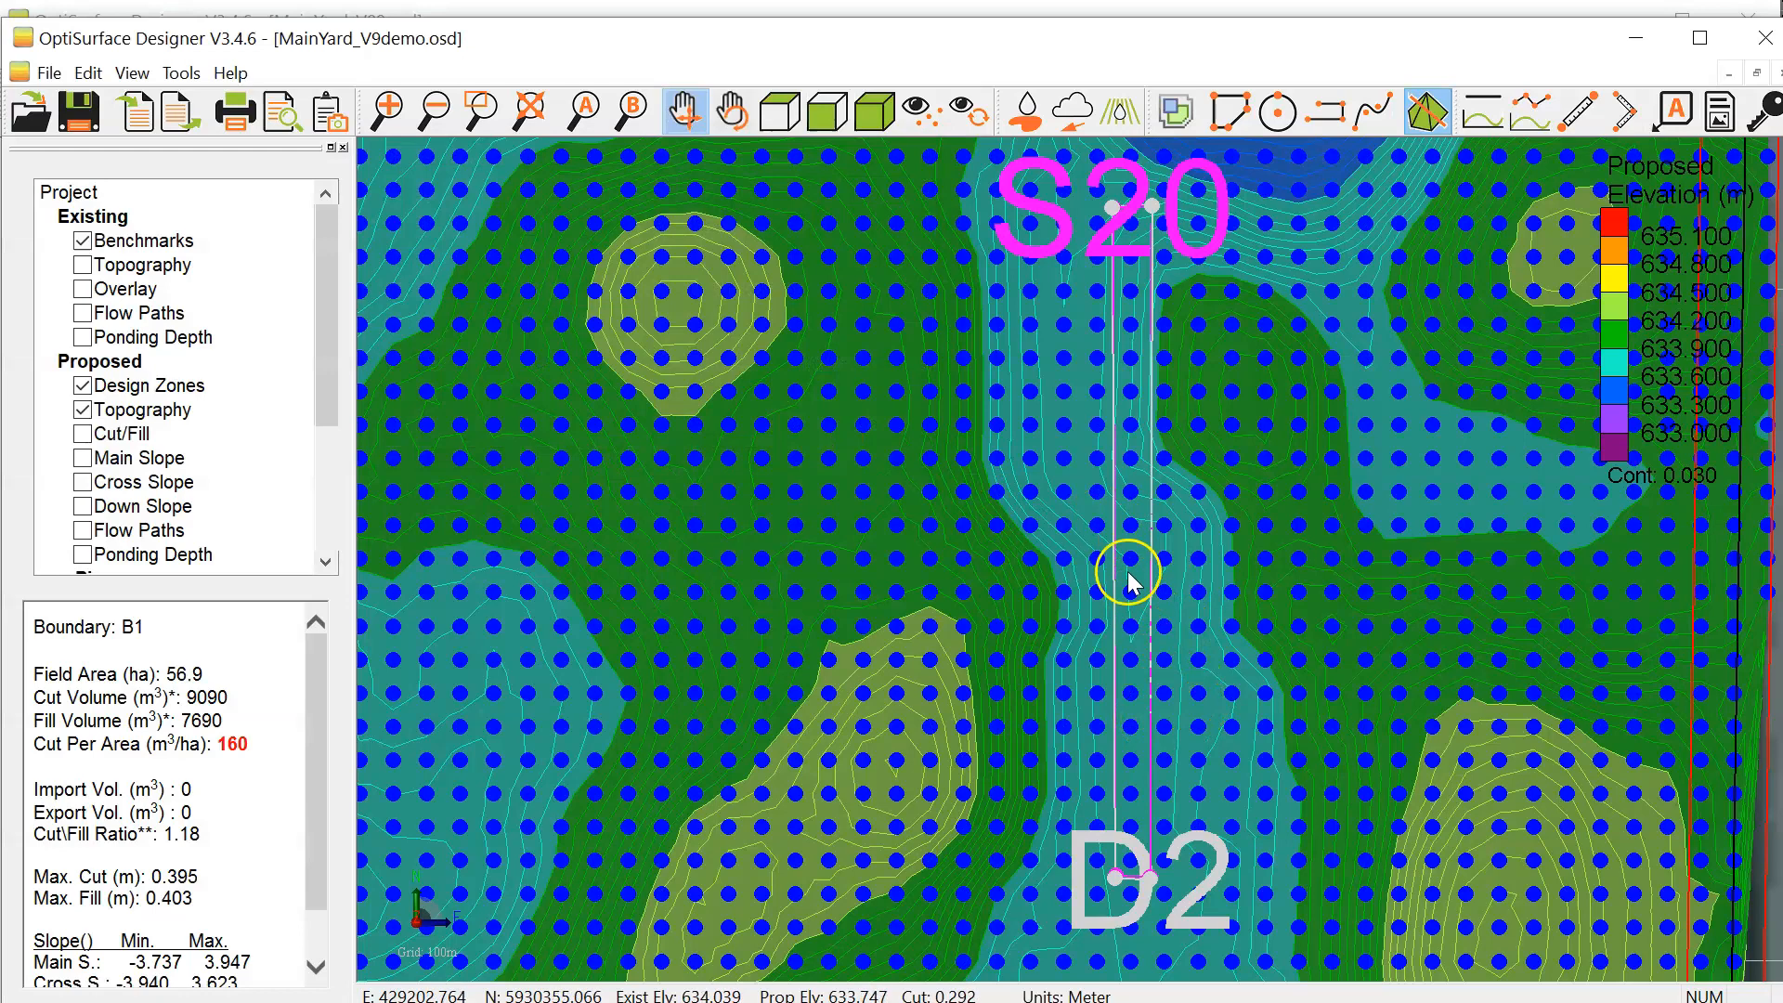
Step: Examine how the proposed grid points line up with the new exclusion zone along its length
scroll(1127, 566, "up", 5)
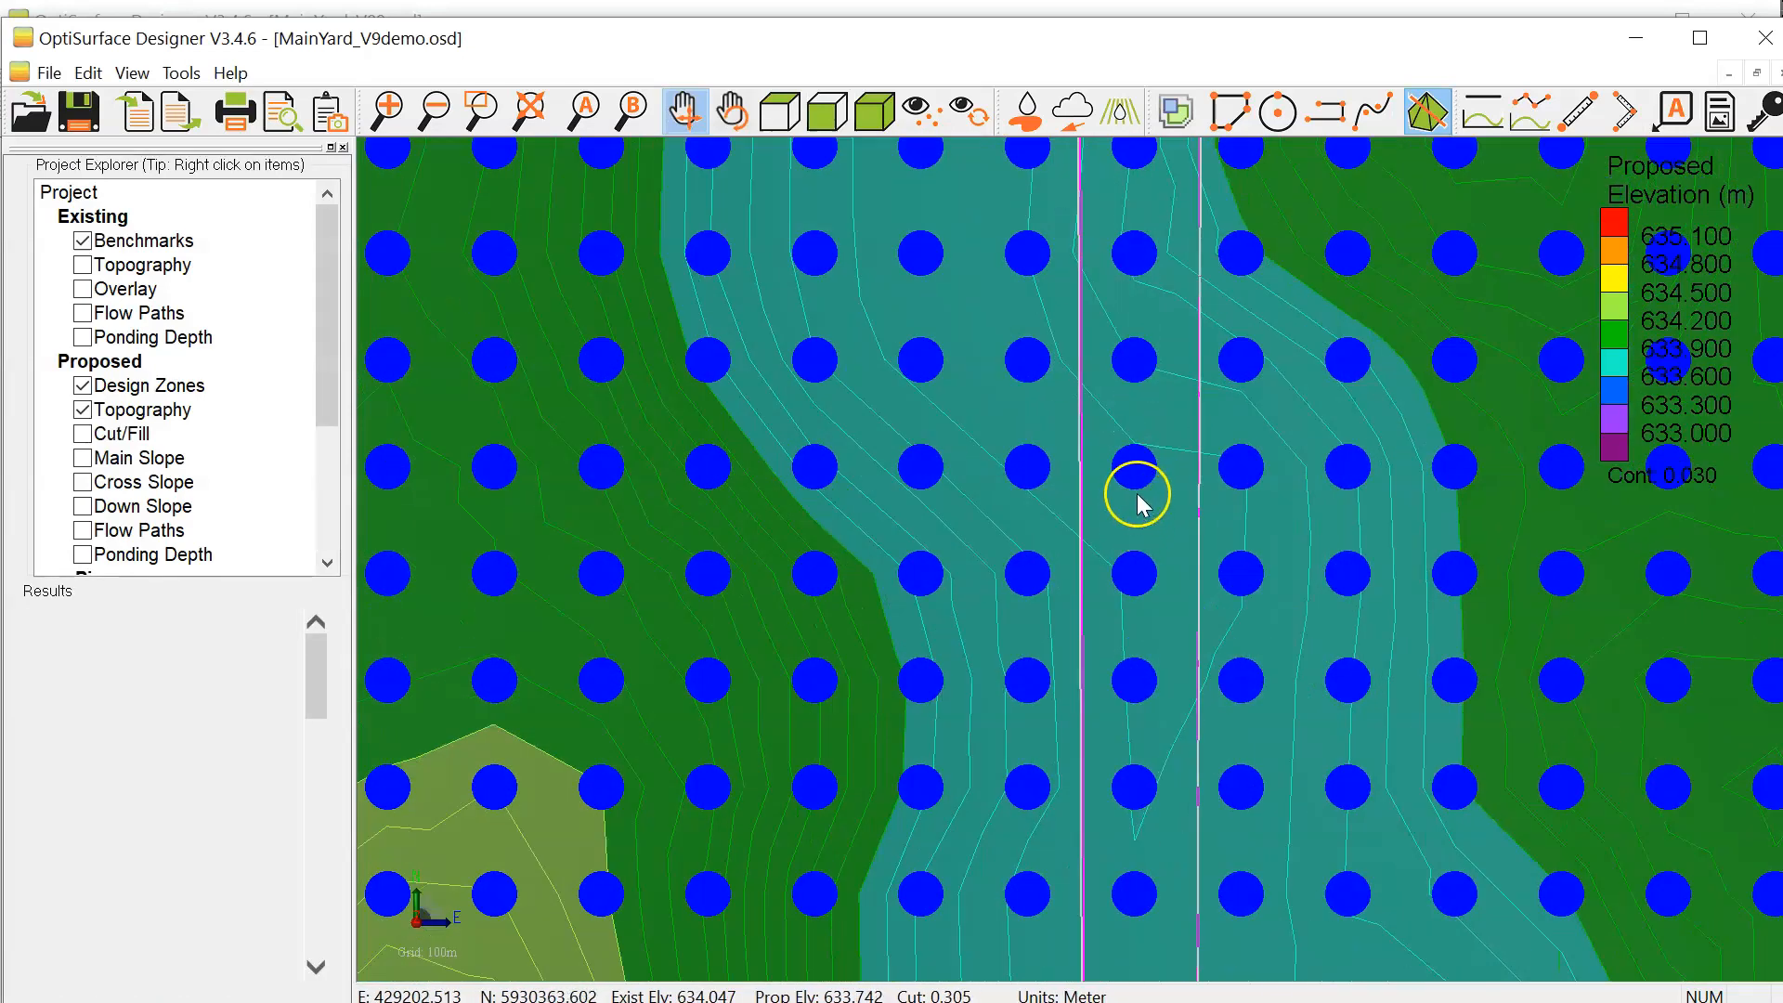
scroll(1139, 497, "down", 4)
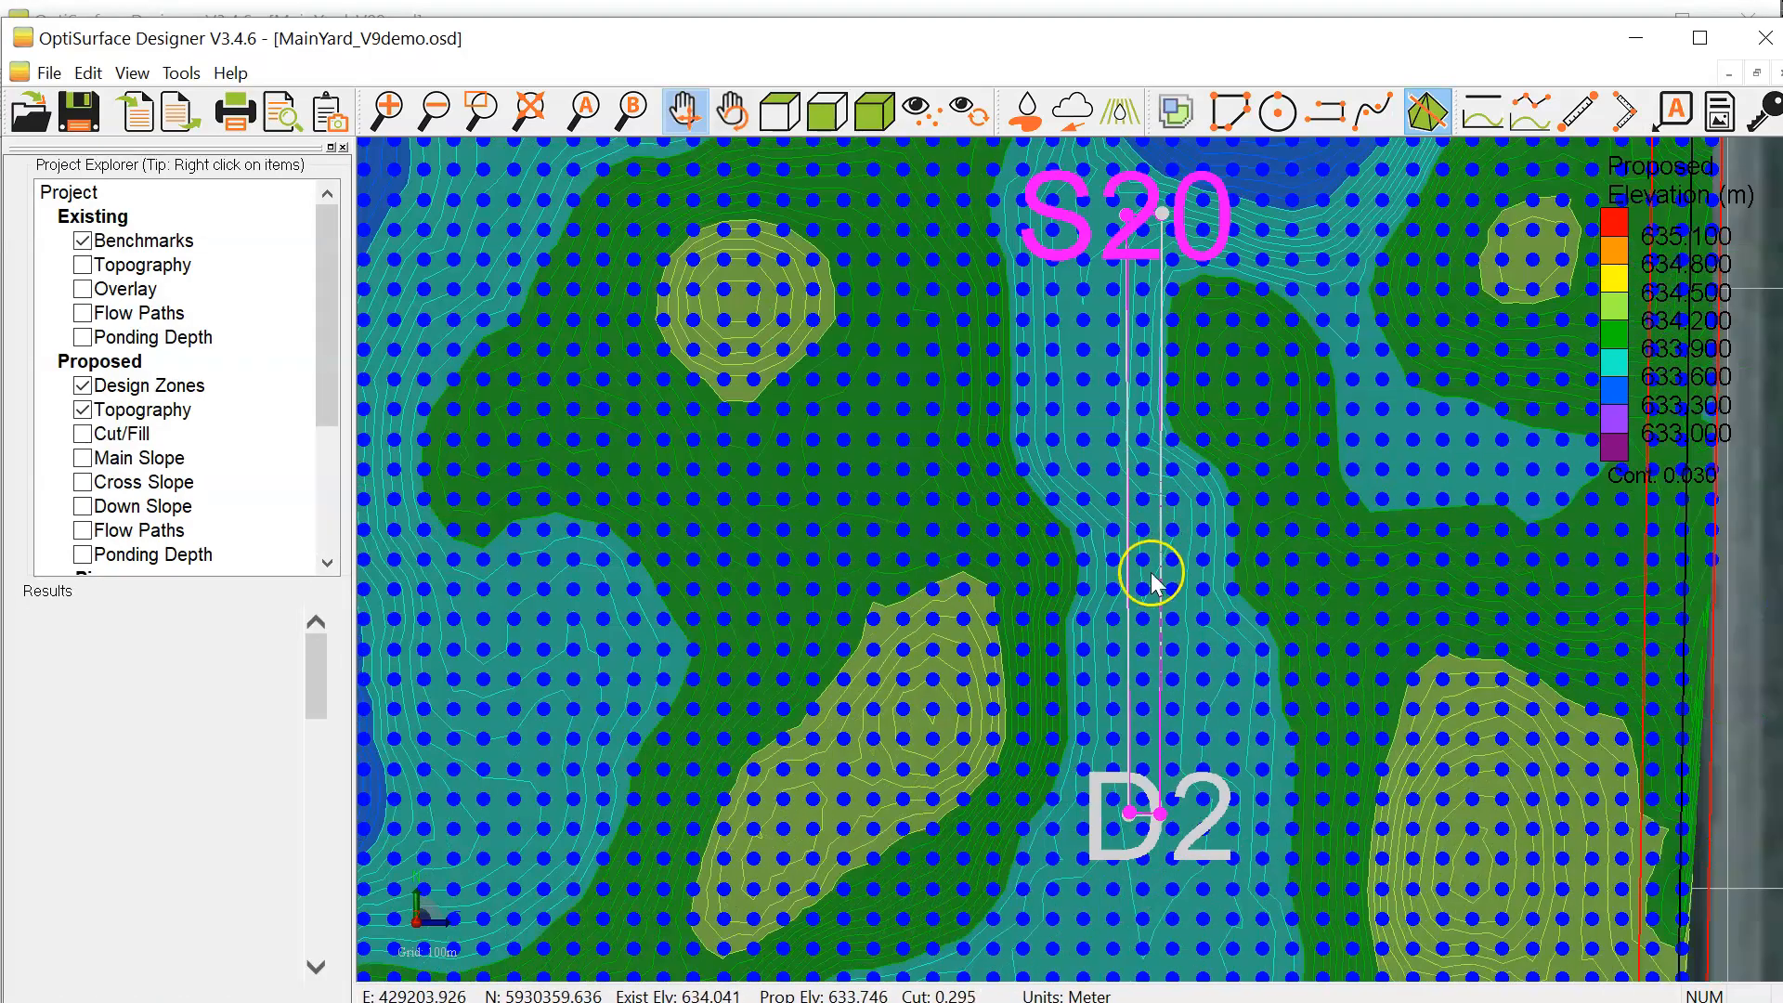
scroll(1134, 815, "up", 2)
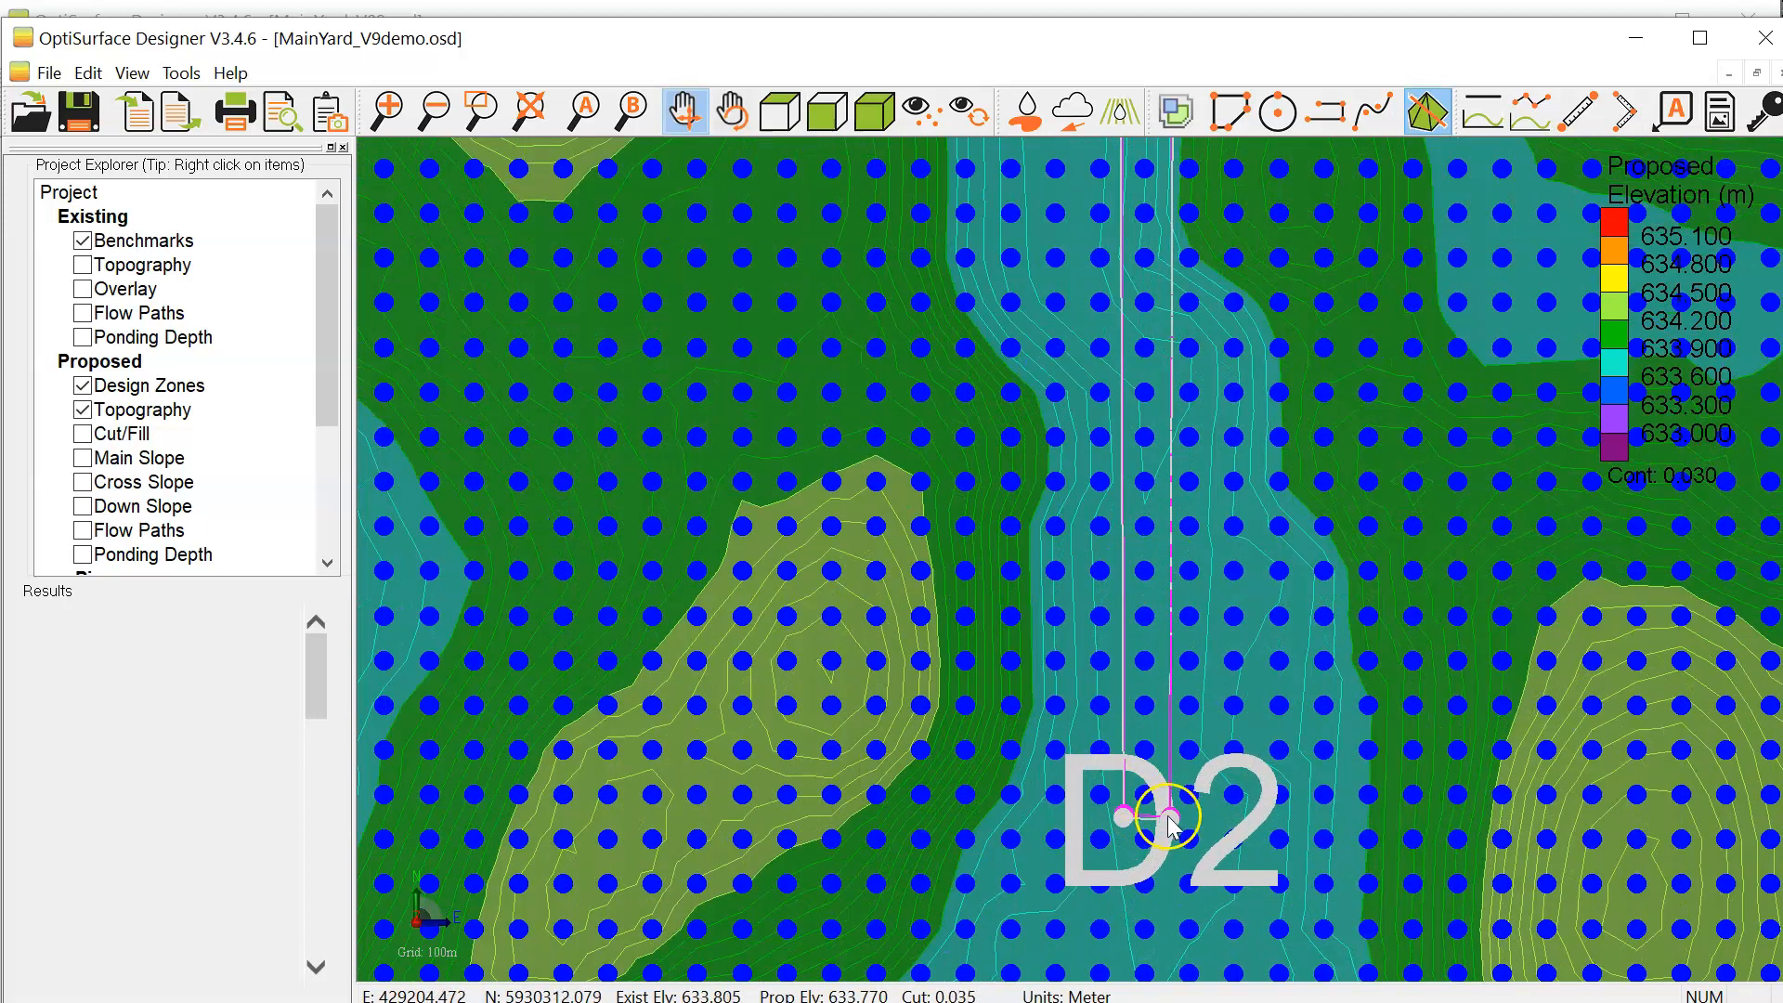
left_click_drag(1166, 418, 1100, 354)
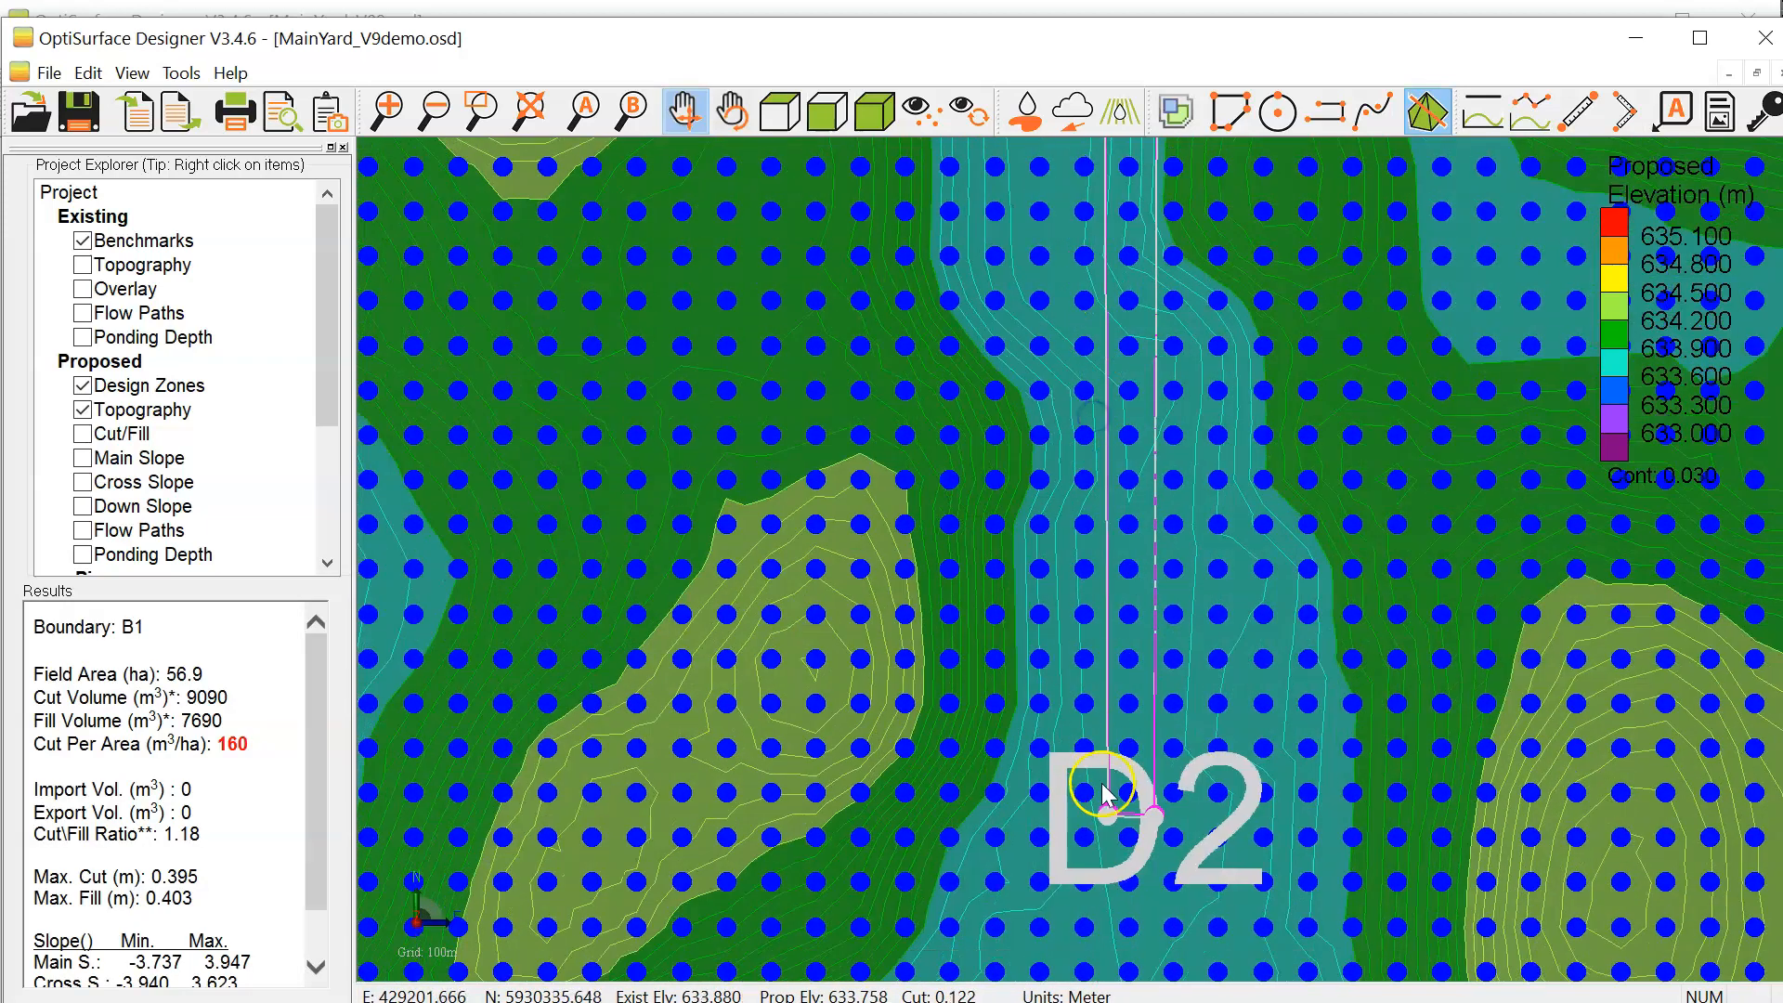
scroll(1140, 716, "down", 2)
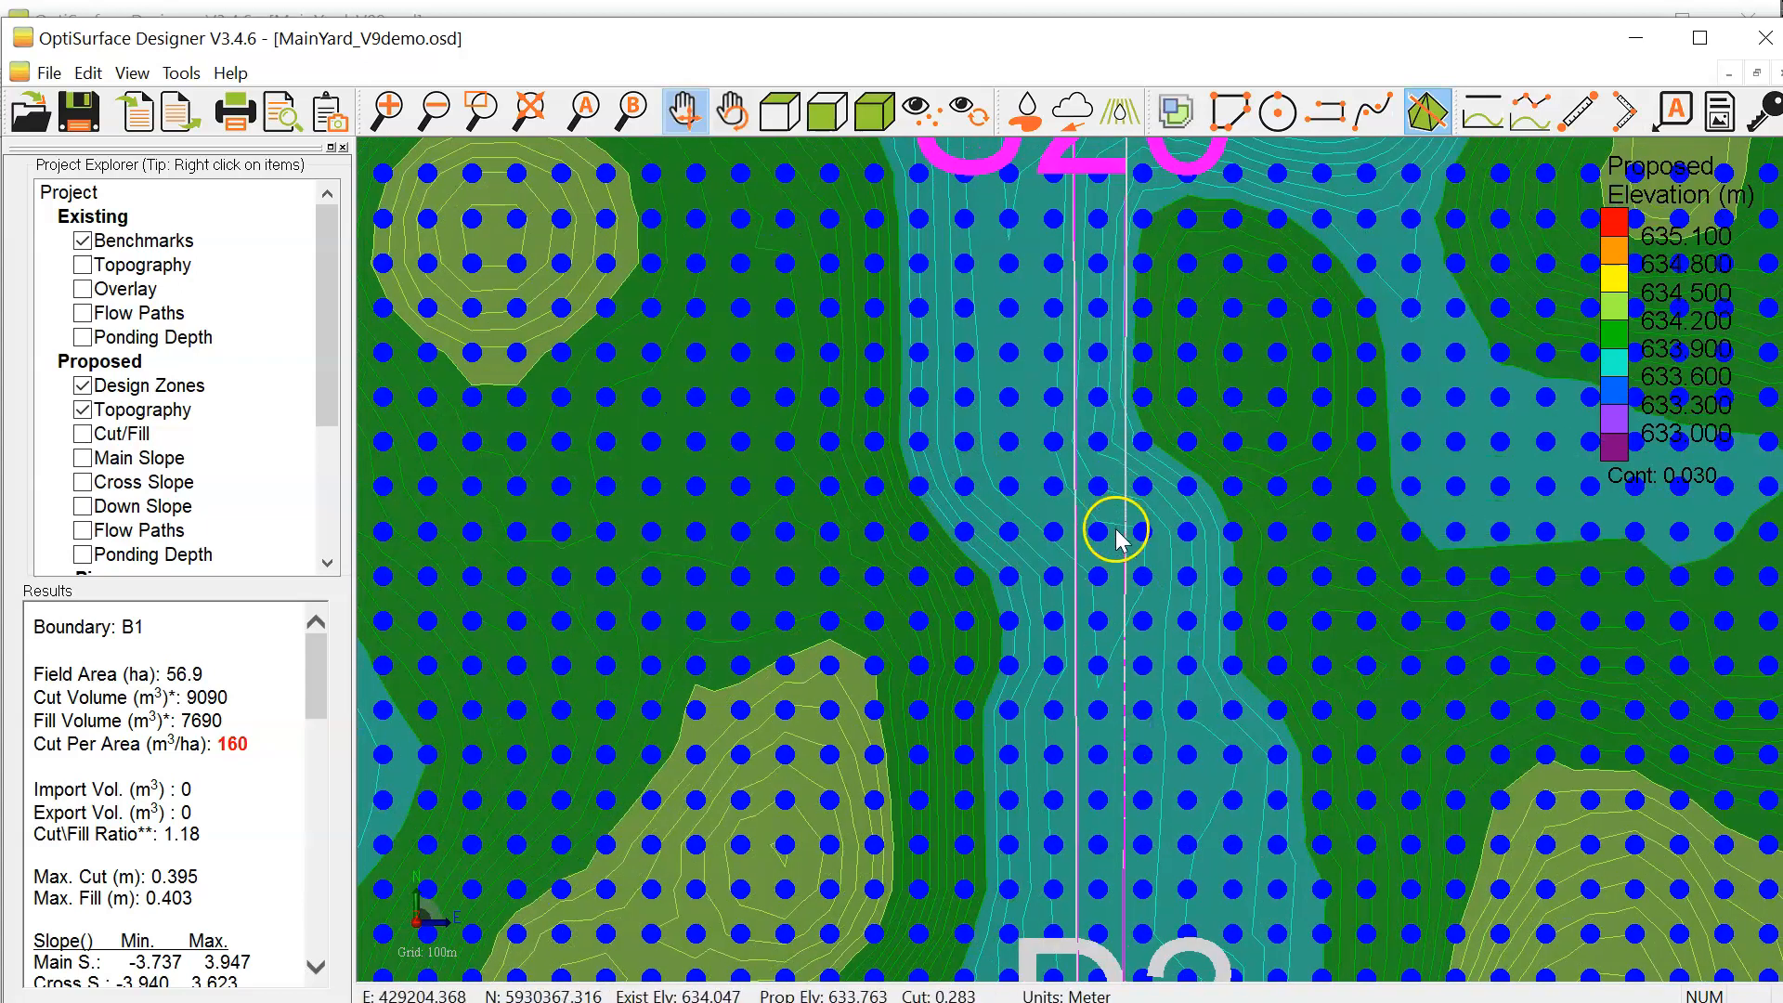
scroll(1116, 501, "down", 1)
scroll(1116, 474, "up", 2)
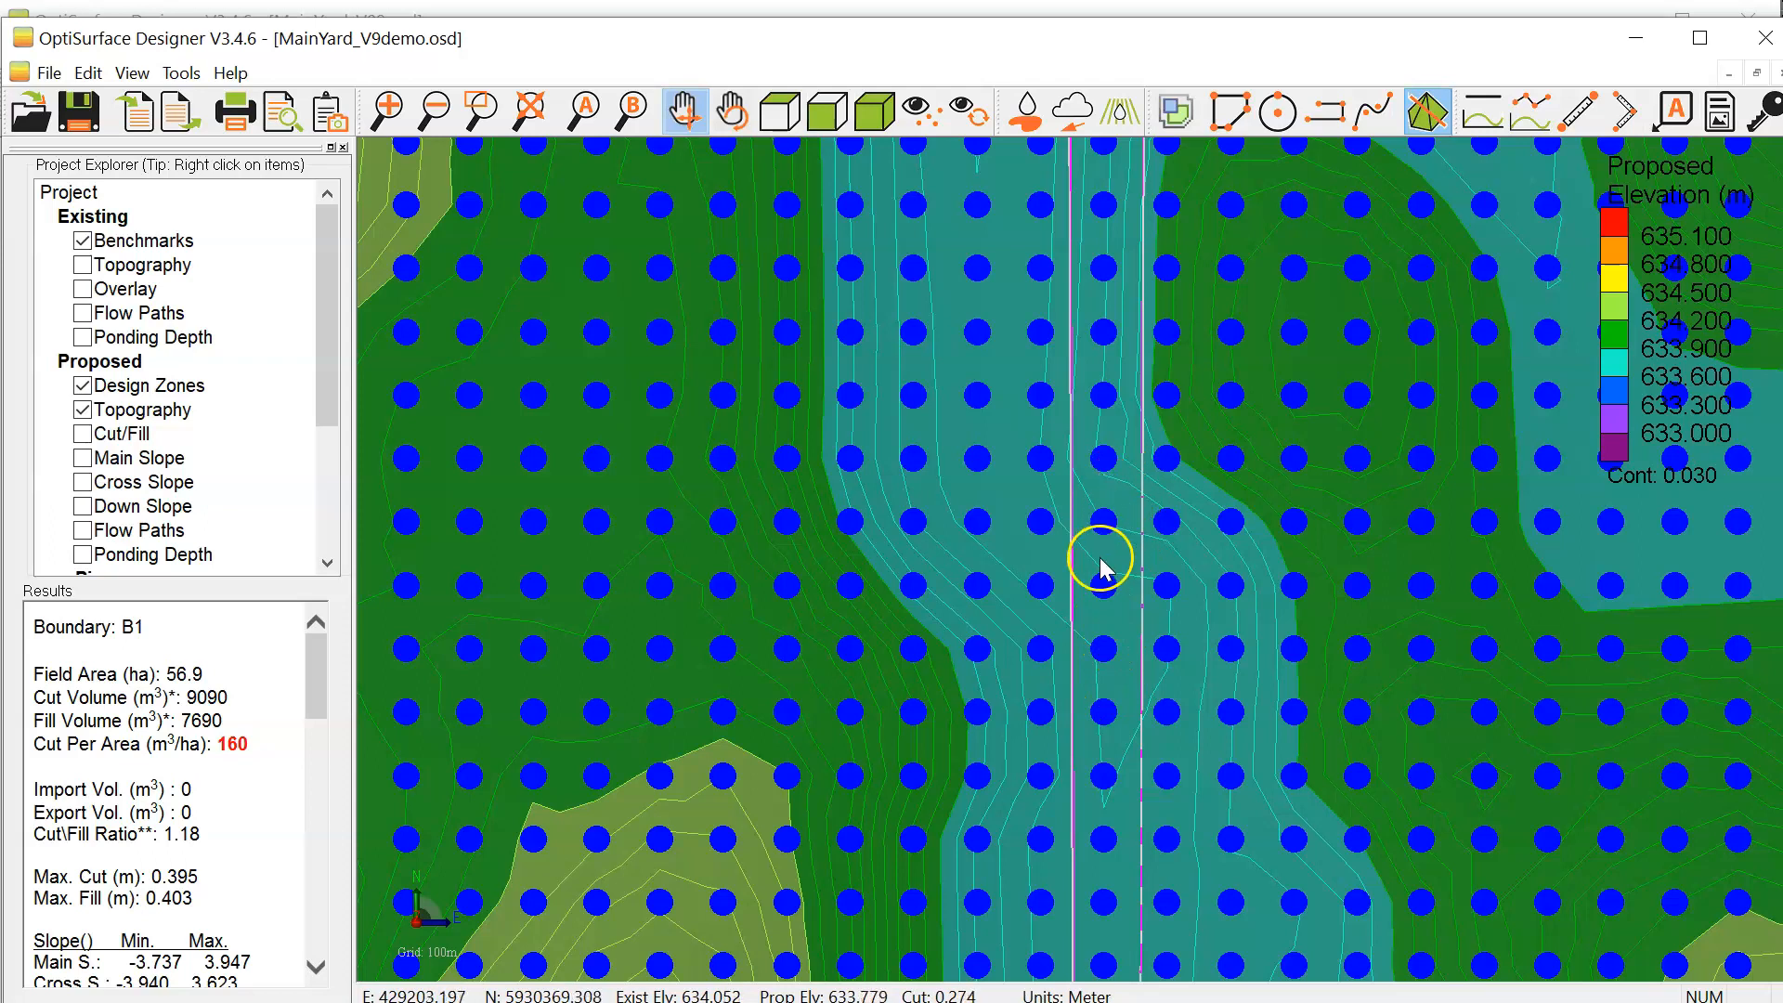
scroll(1101, 559, "down", 1)
scroll(1100, 559, "down", 1)
scroll(1107, 533, "up", 2)
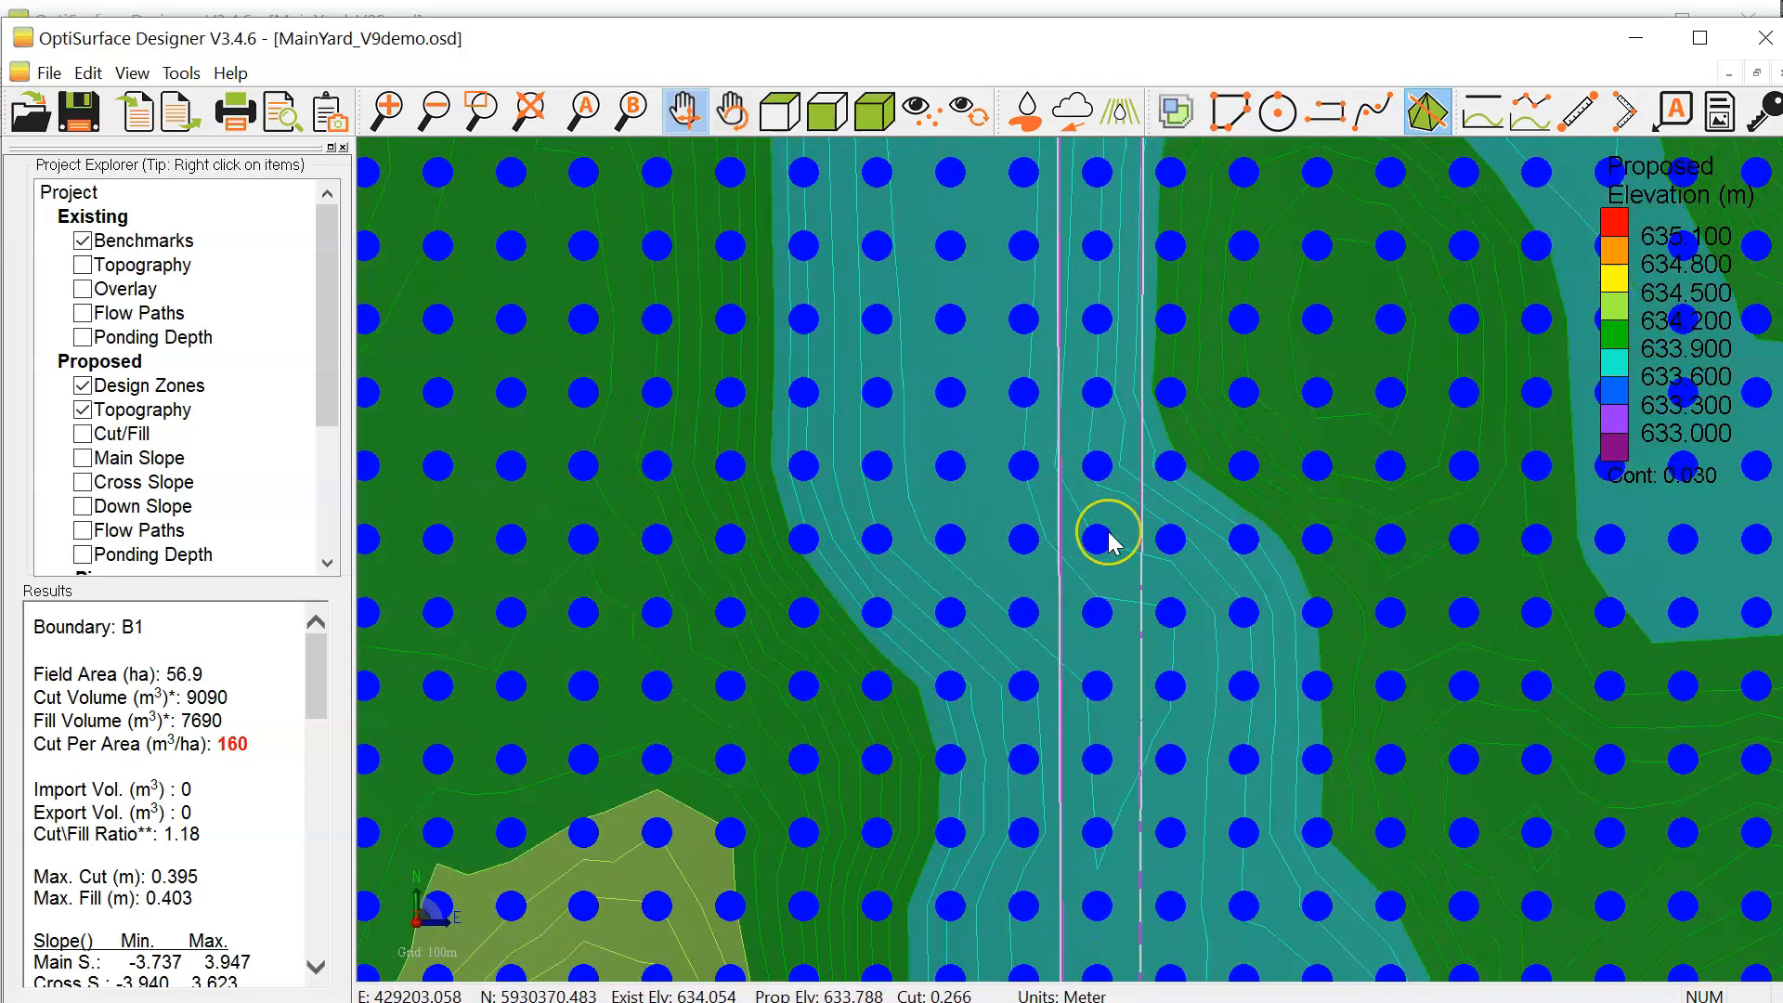
scroll(1110, 543, "down", 1)
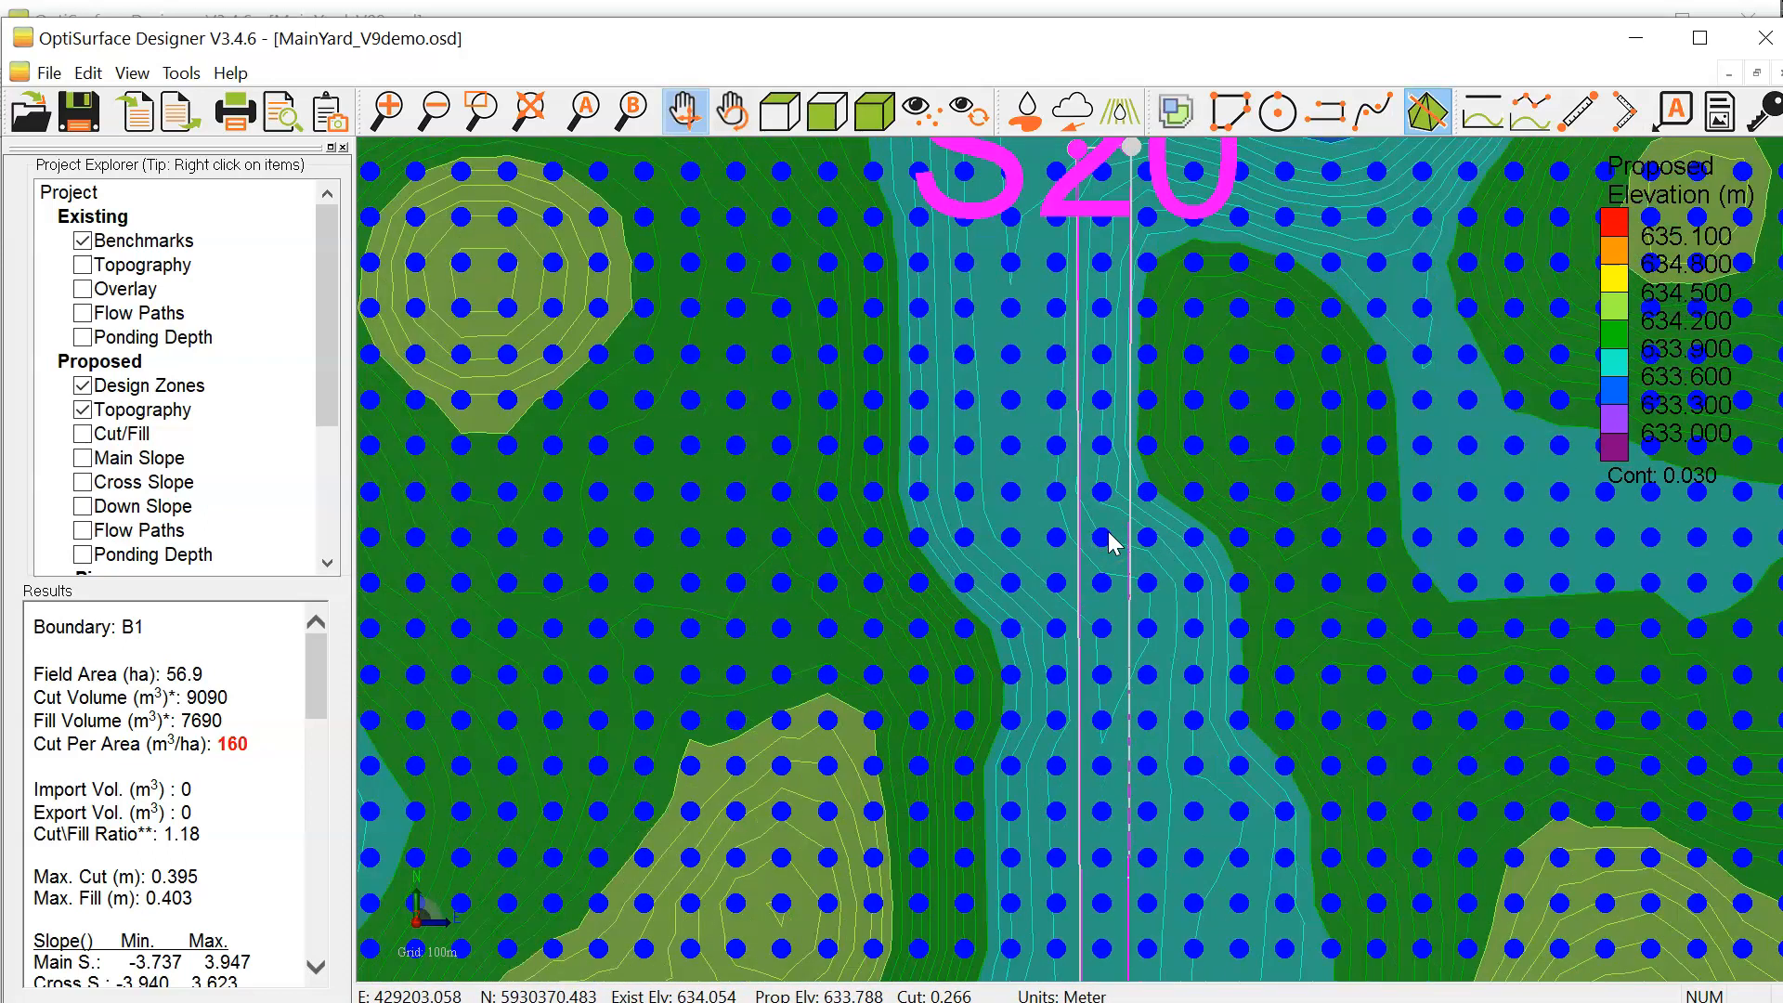
scroll(1126, 351, "up", 2)
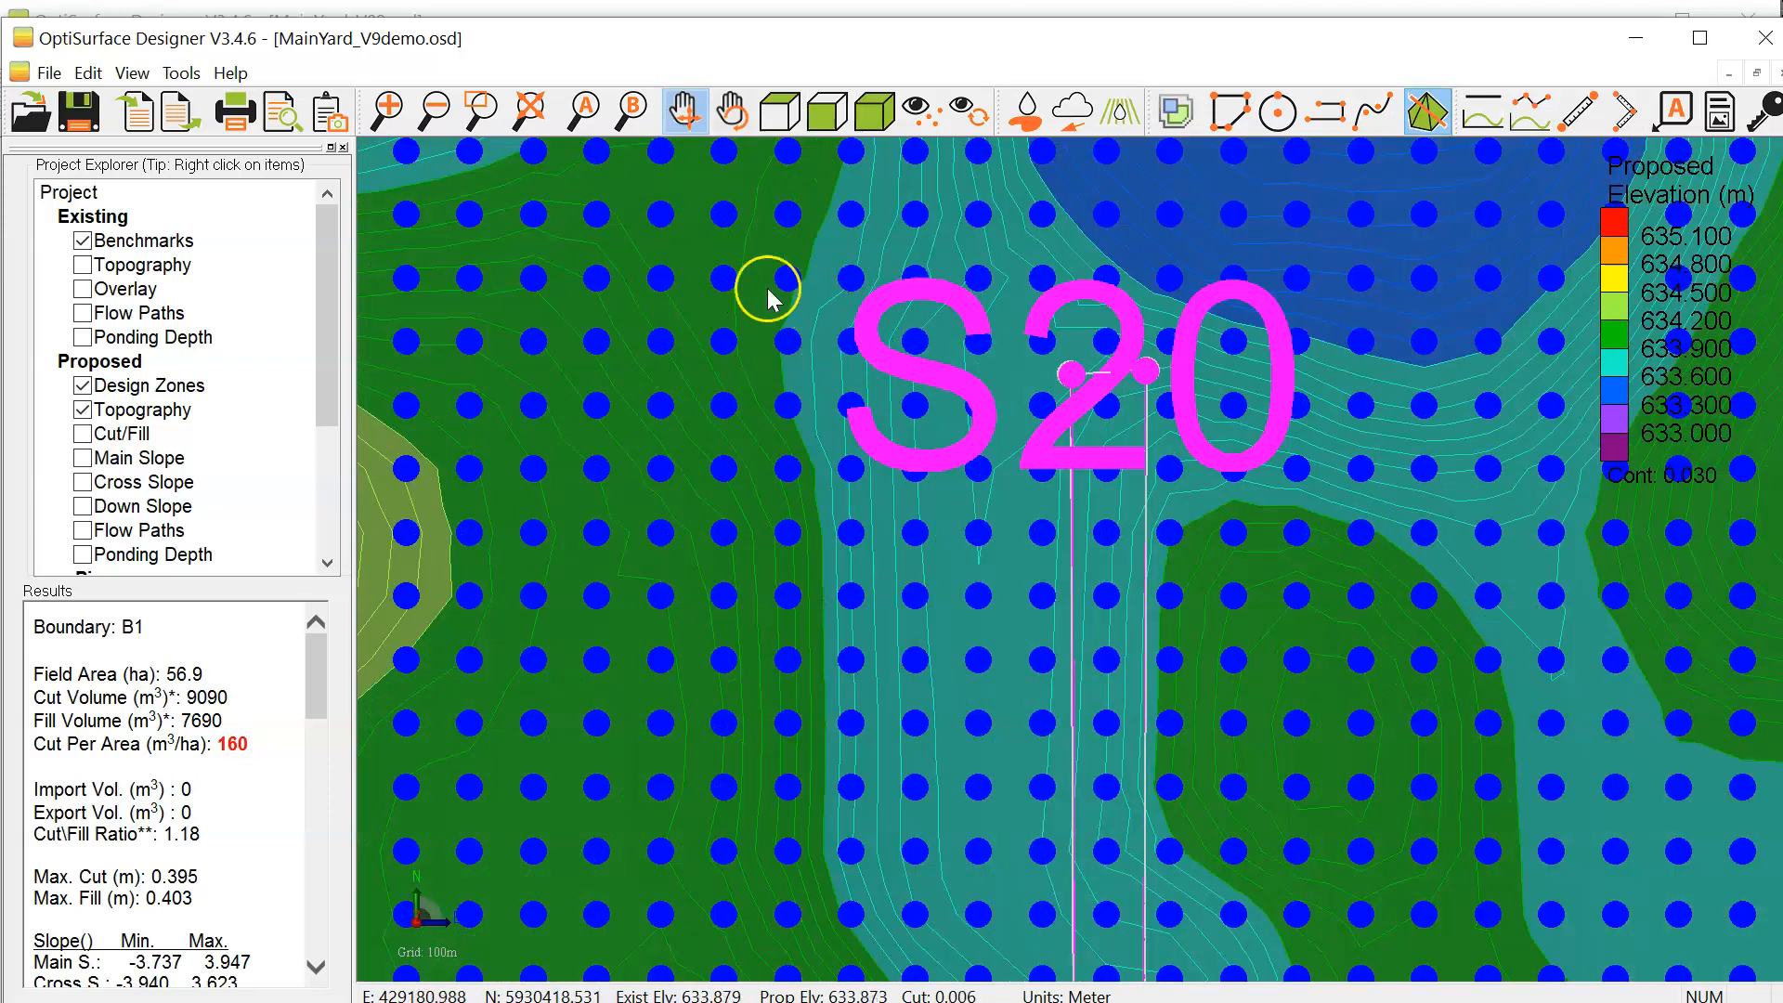
Step: Recalculate the landform design with boundary B1 selected and check the proposed grid points around exclusion zone S20
left_click(1181, 115)
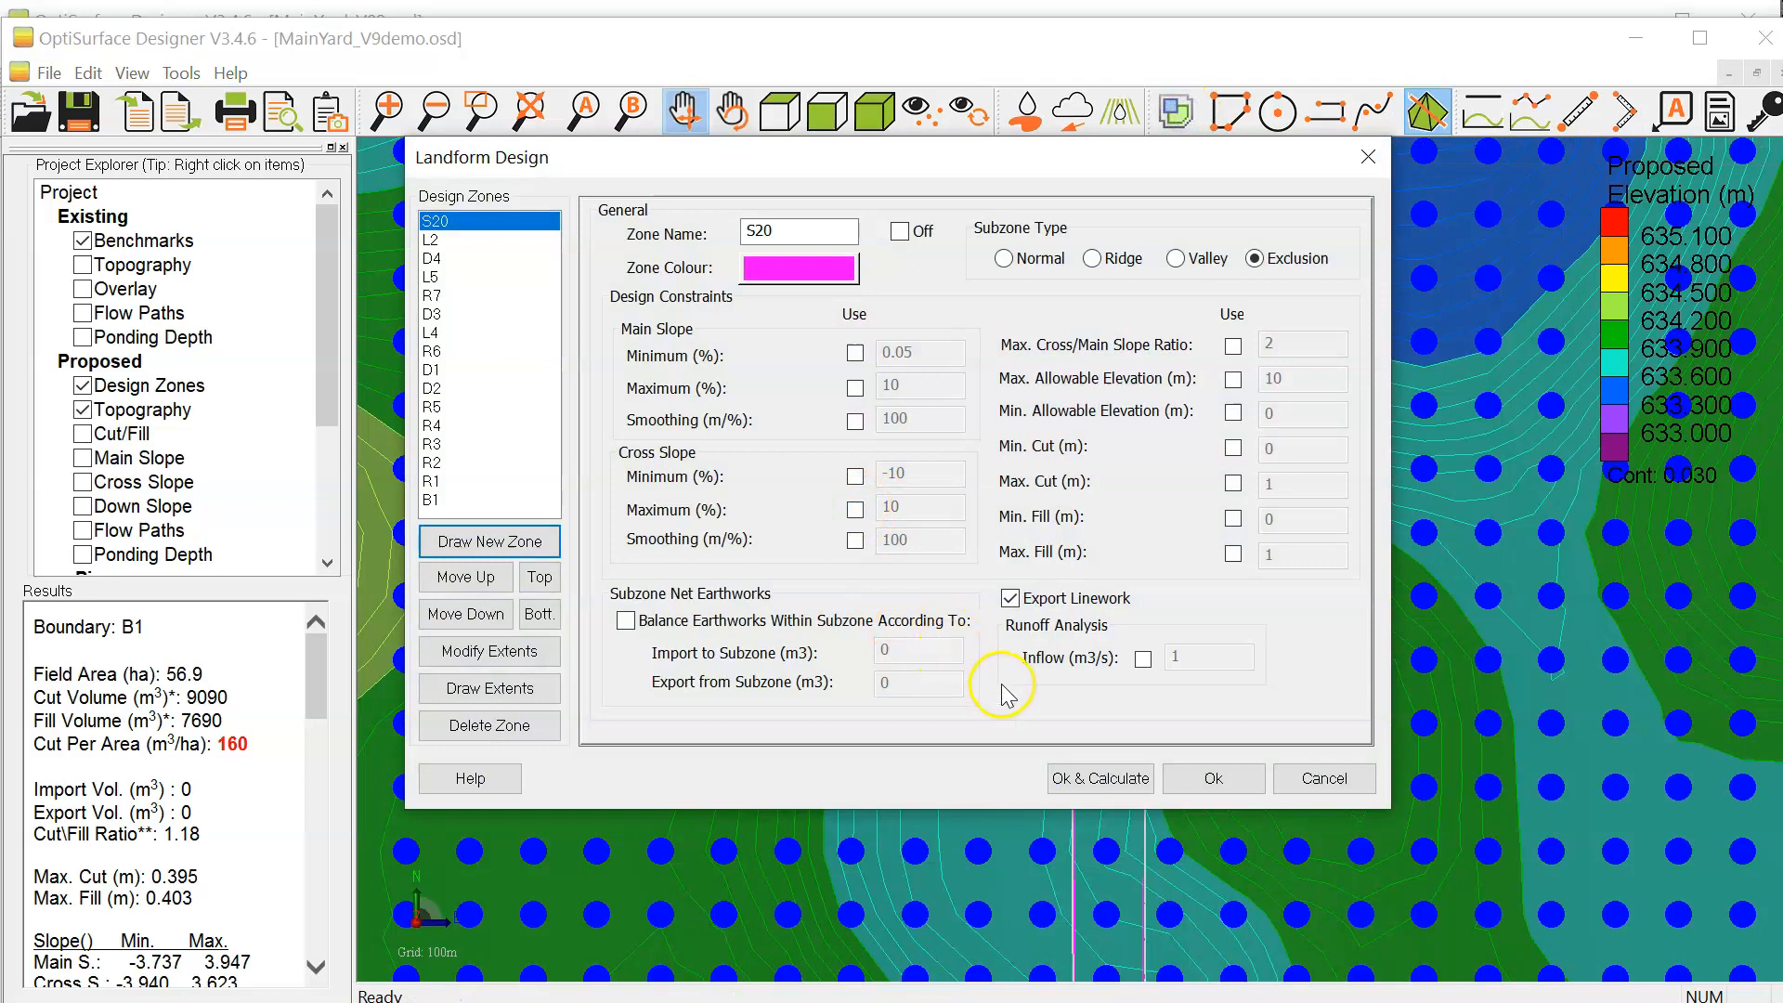
left_click(434, 500)
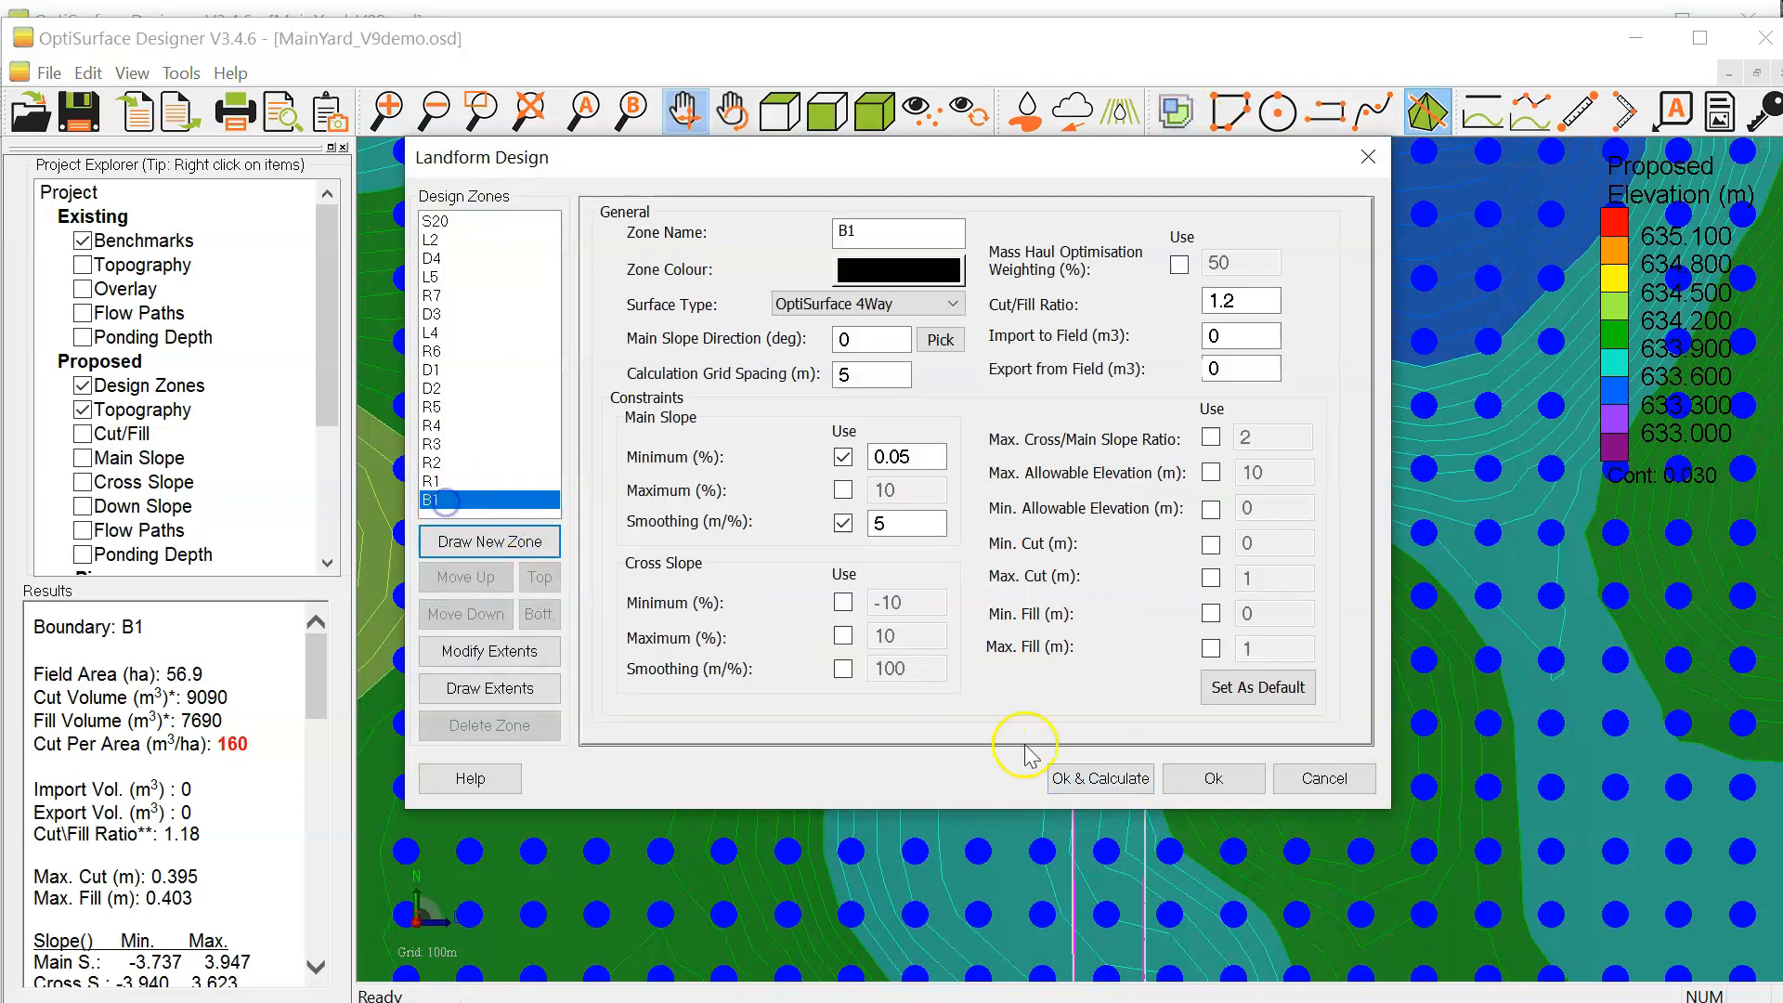
left_click(1146, 786)
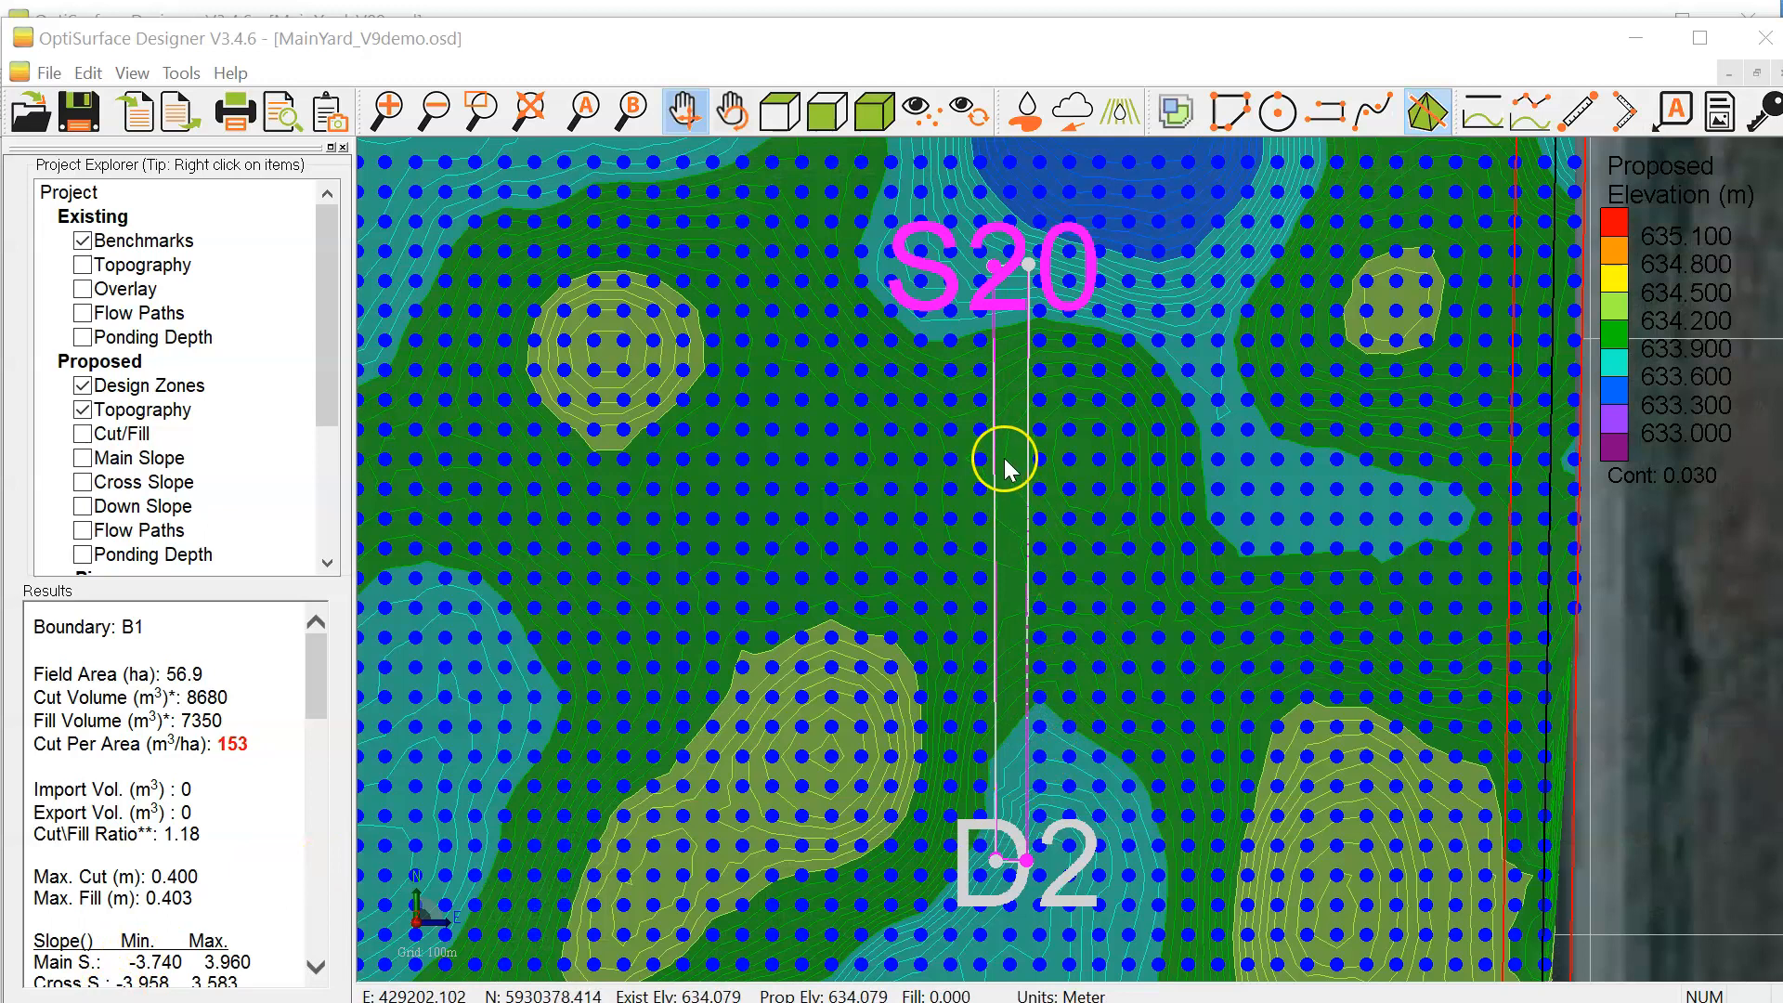
scroll(1005, 458, "up", 2)
scroll(1018, 521, "down", 2)
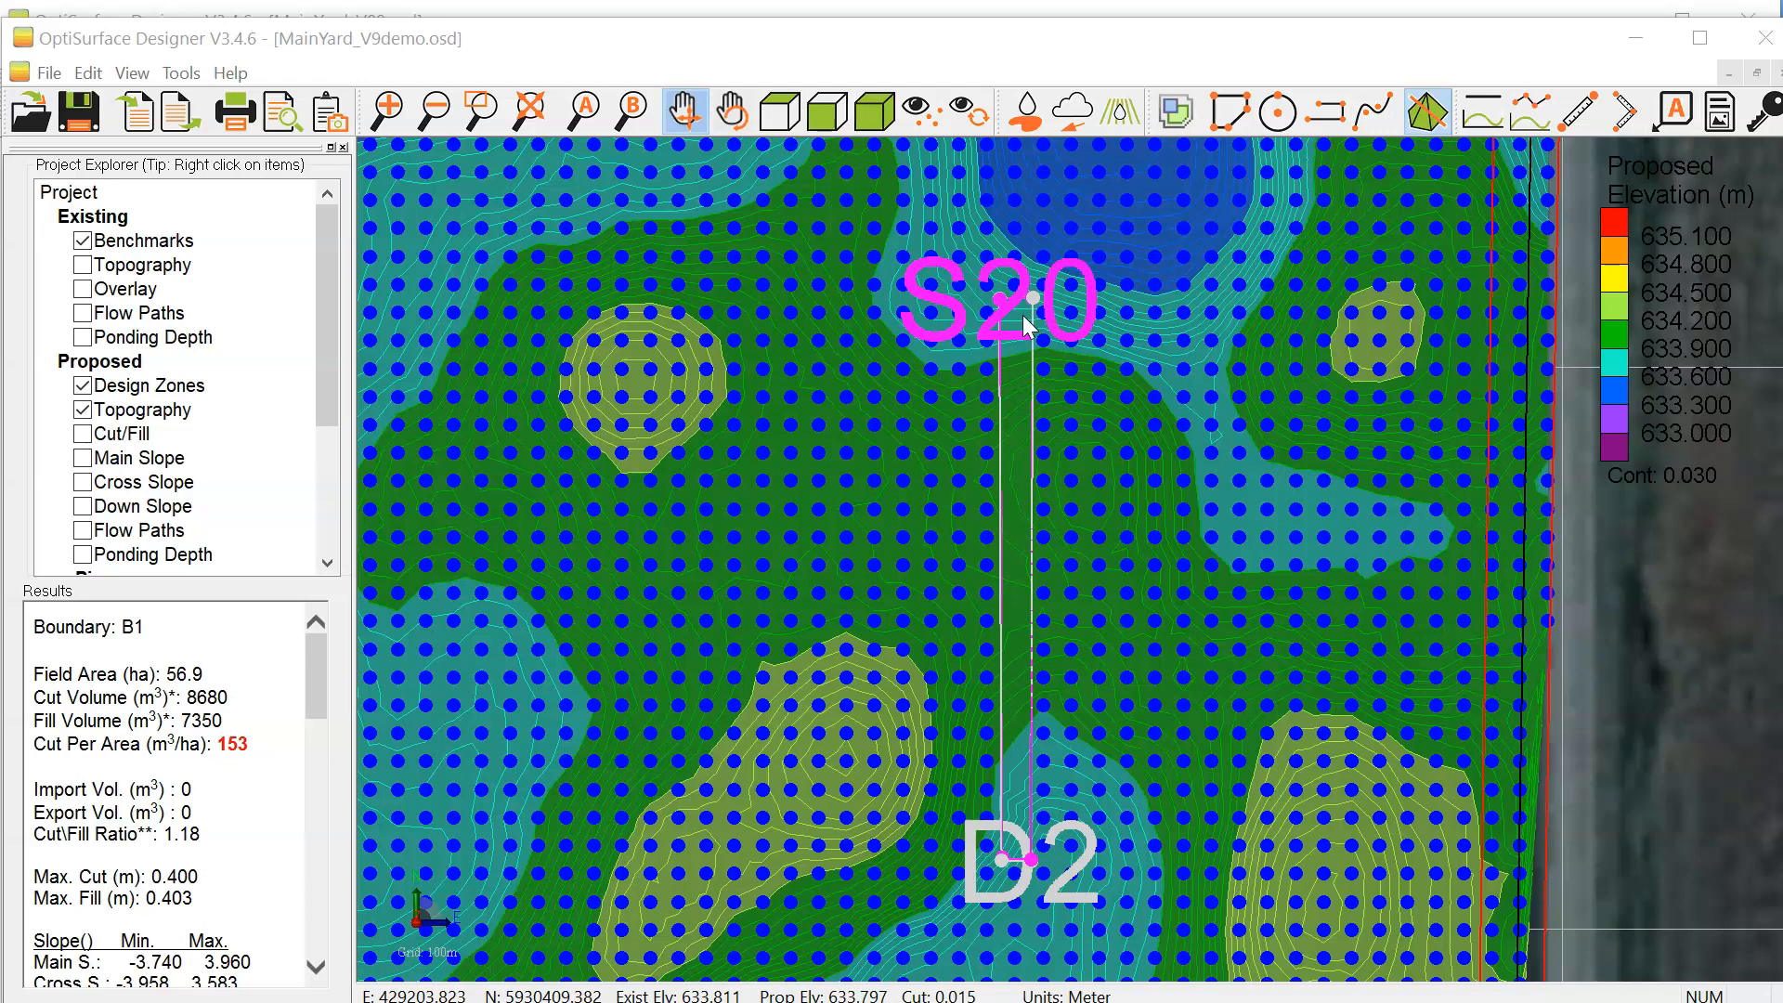
scroll(1024, 315, "down", 1)
left_click_drag(1023, 315, 986, 191)
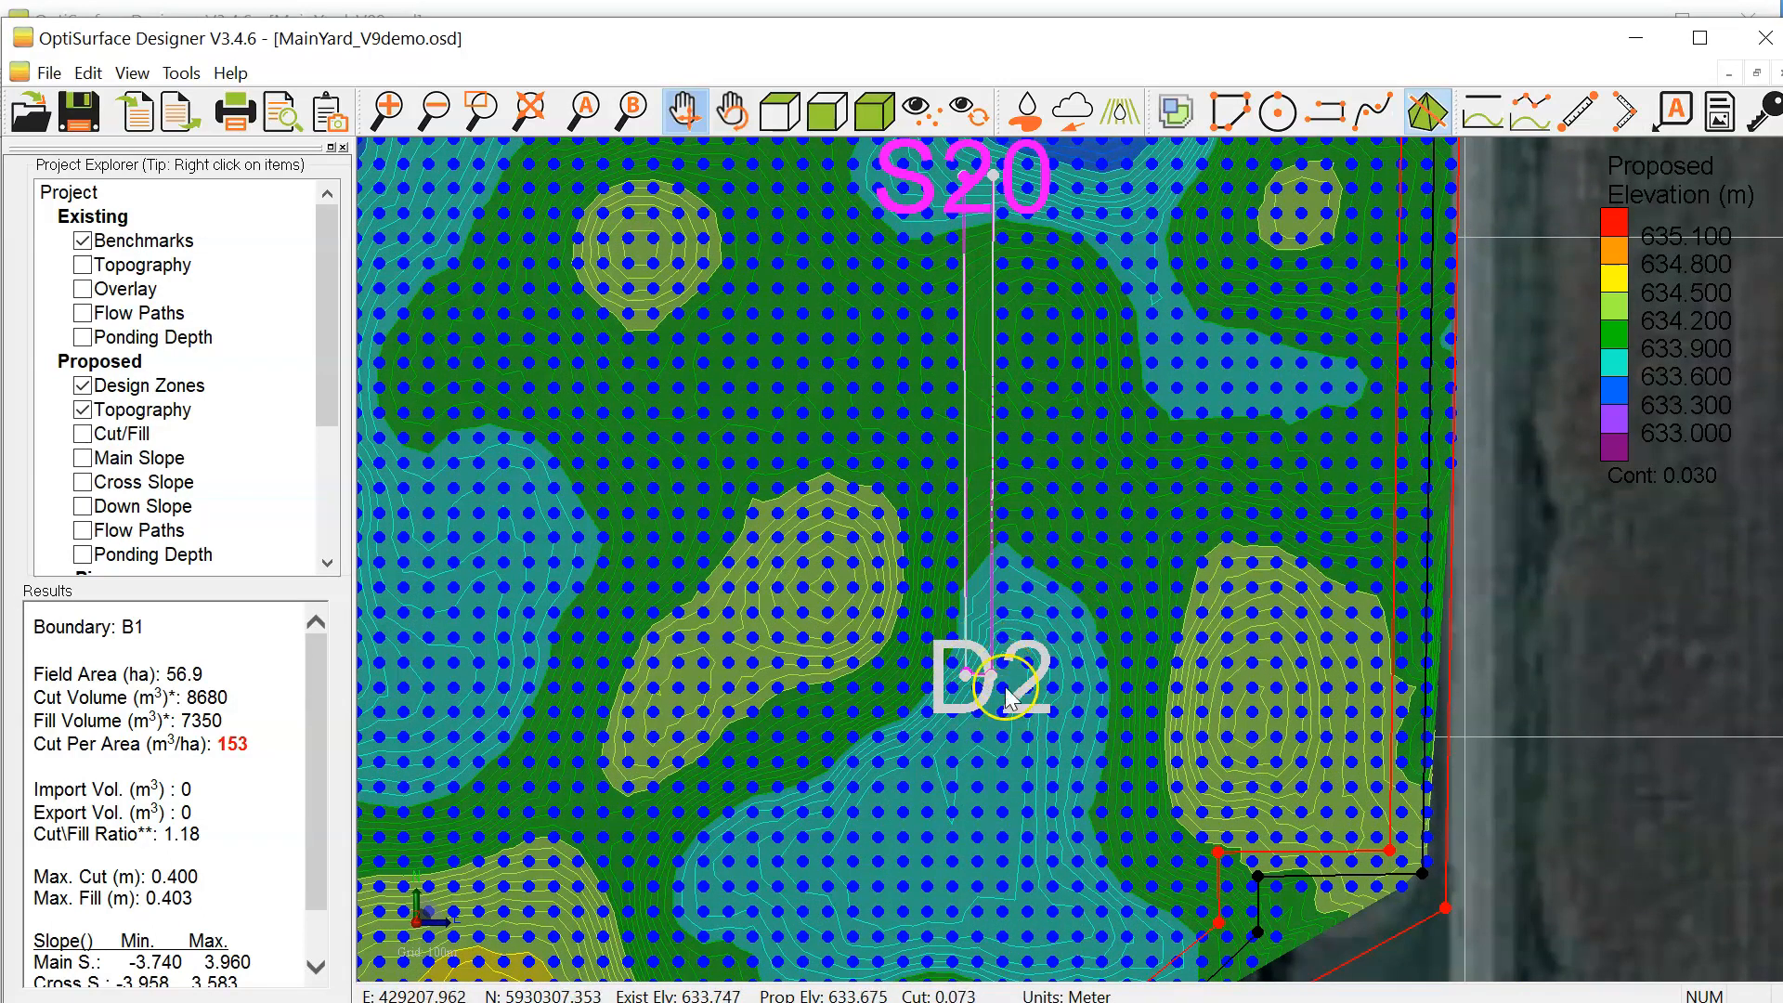
scroll(963, 629, "up", 3)
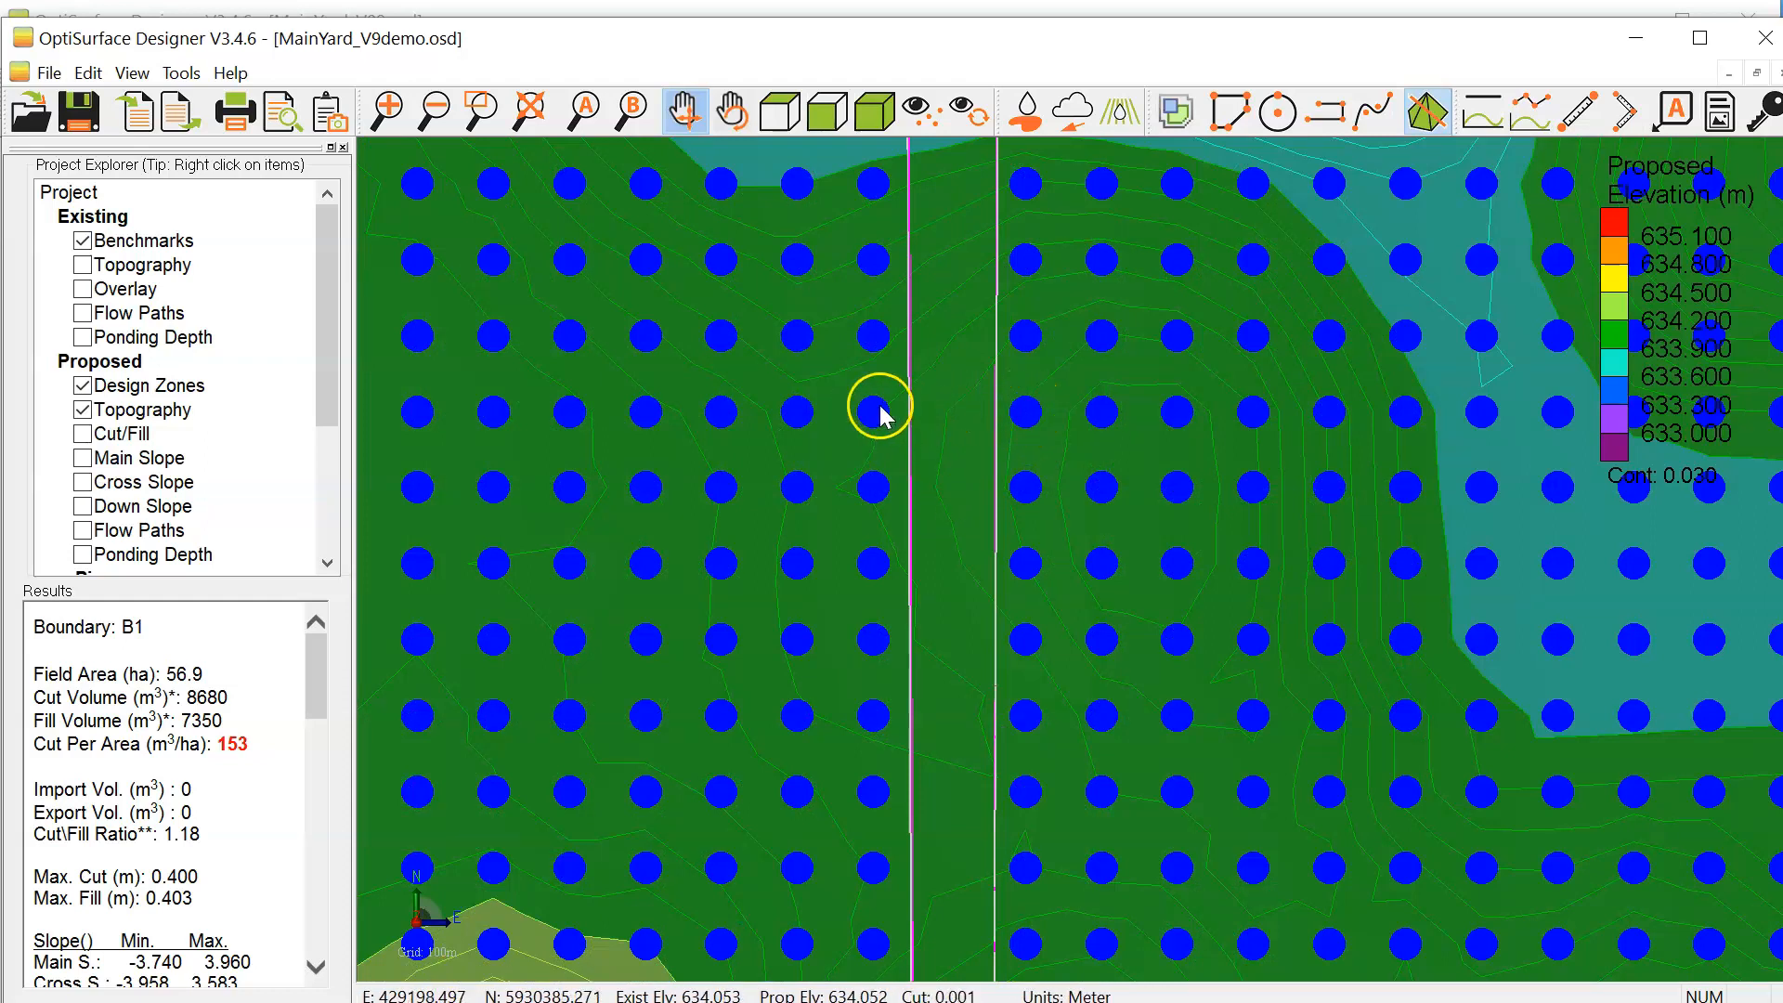
Step: Temporarily show the proposed surface's wire frame to inspect the triangulation across exclusion zone S20, and hide it again
double_click(141, 409)
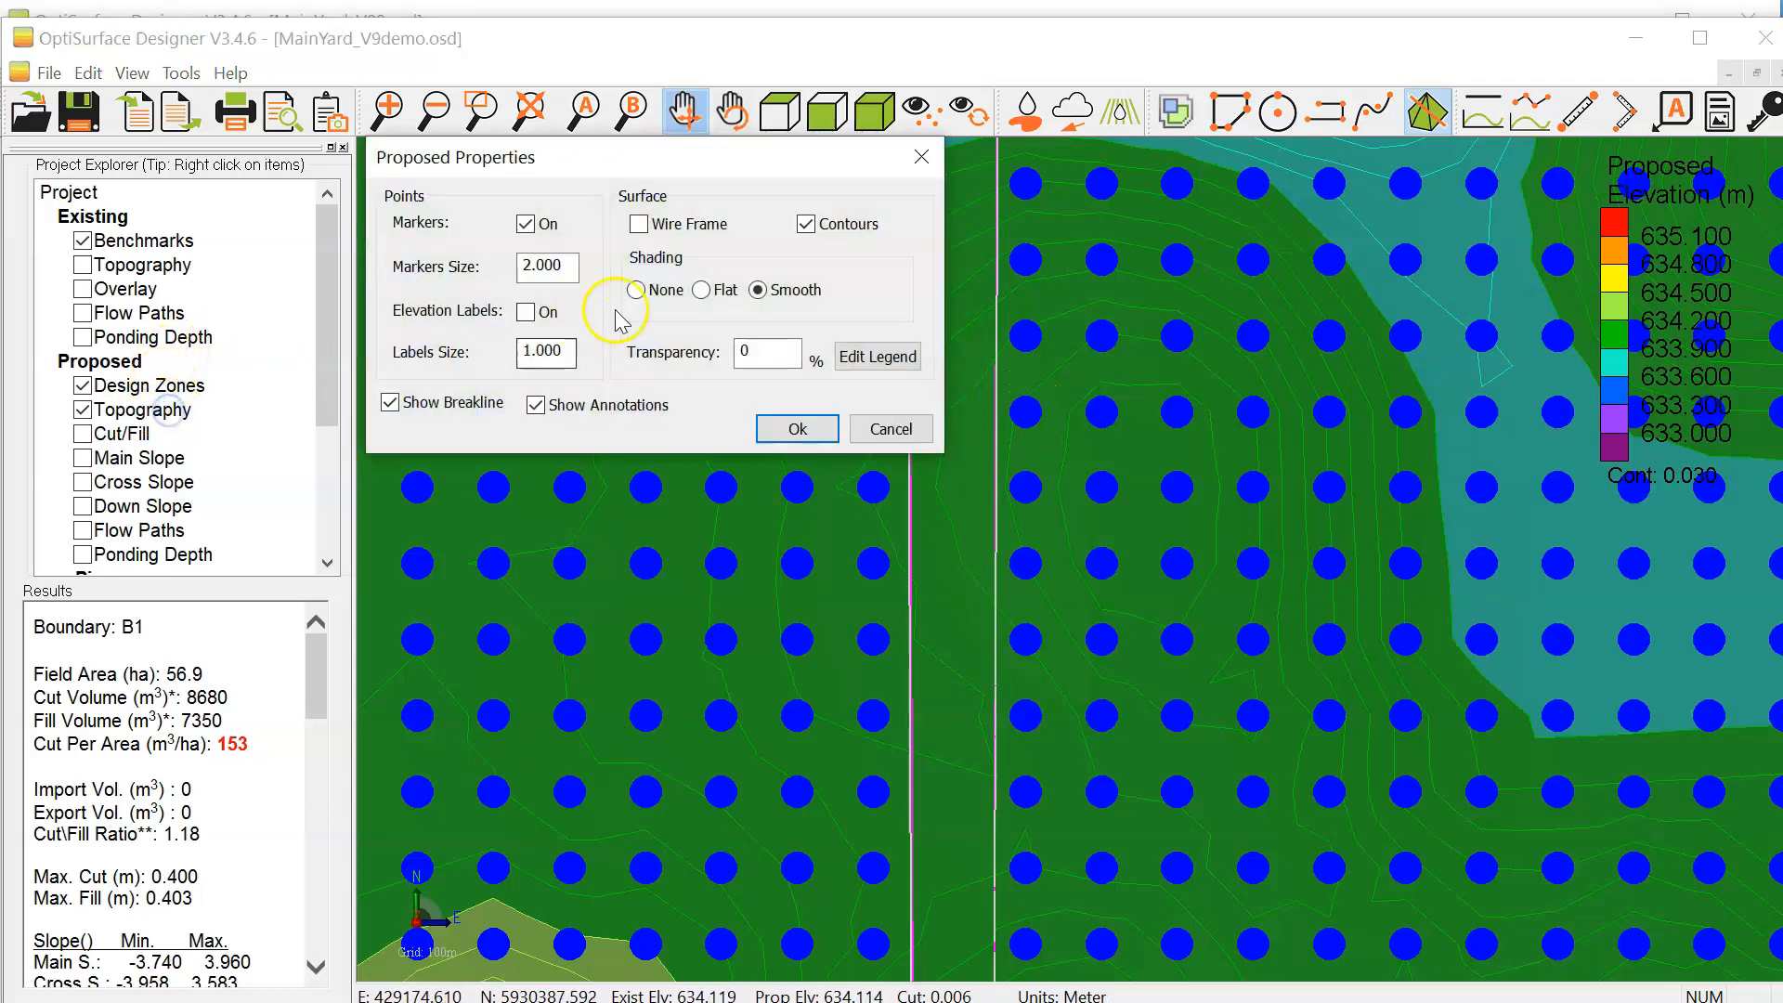
left_click(673, 226)
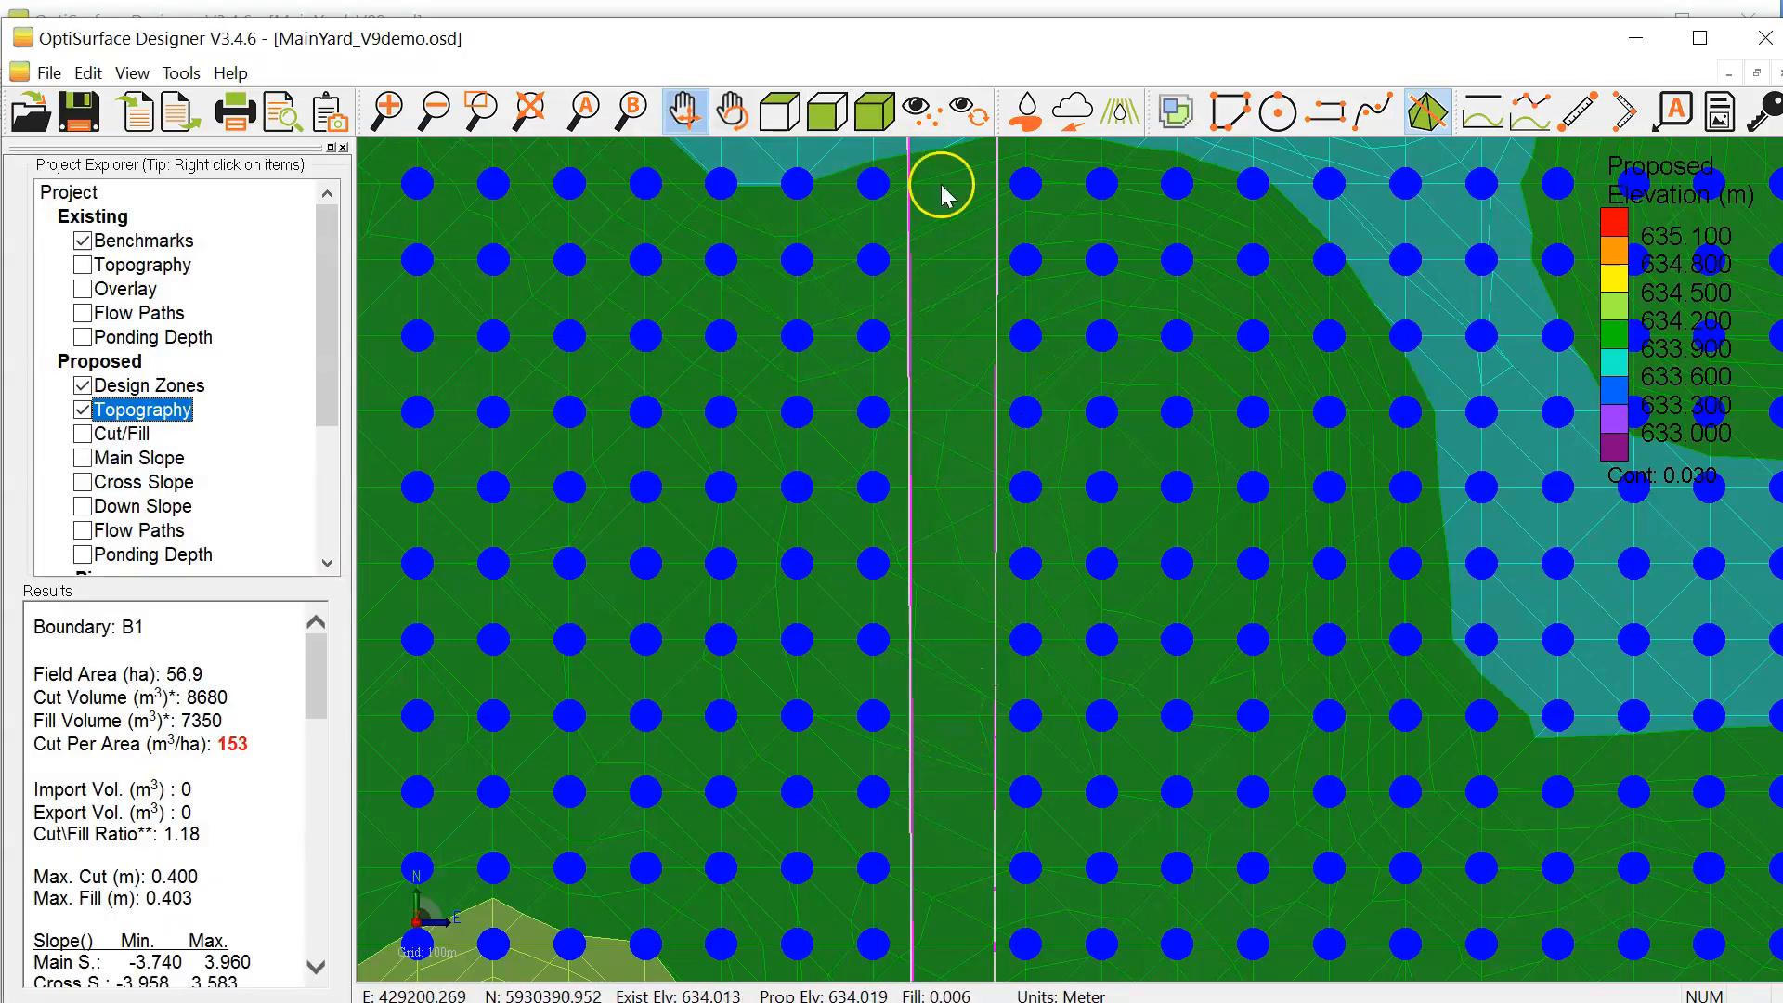
scroll(959, 715, "down", 2)
left_click_drag(958, 724, 950, 386)
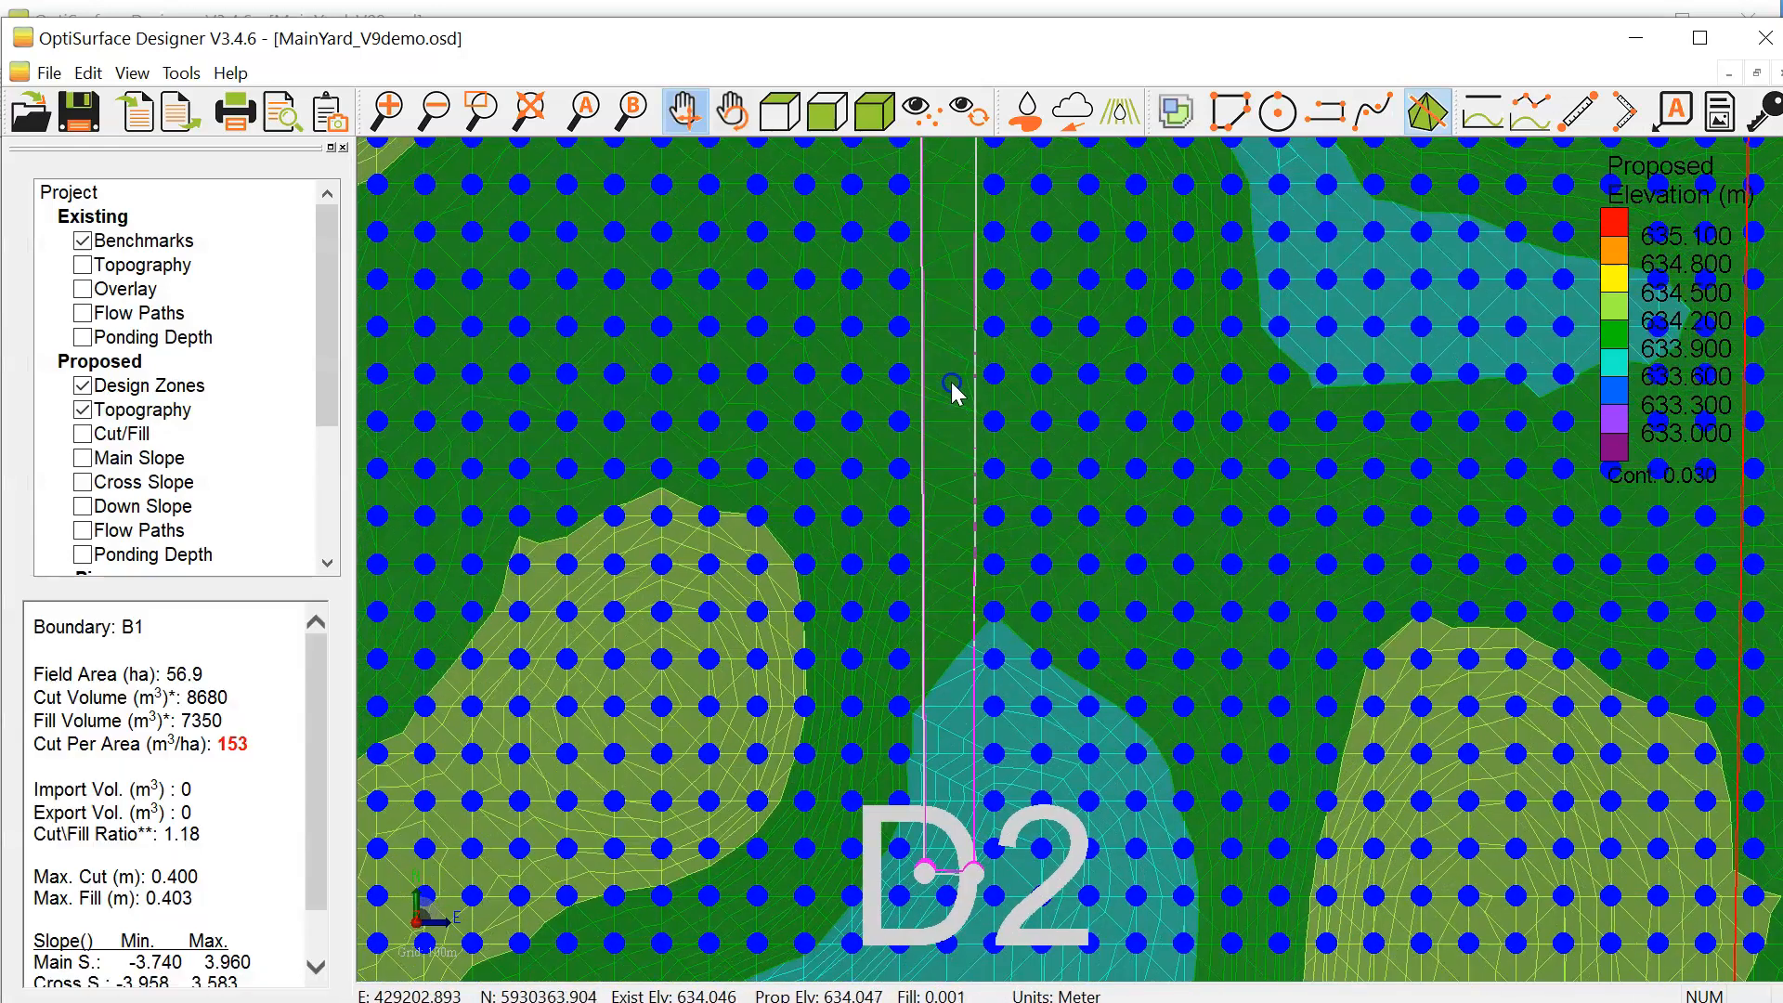
double_click(163, 409)
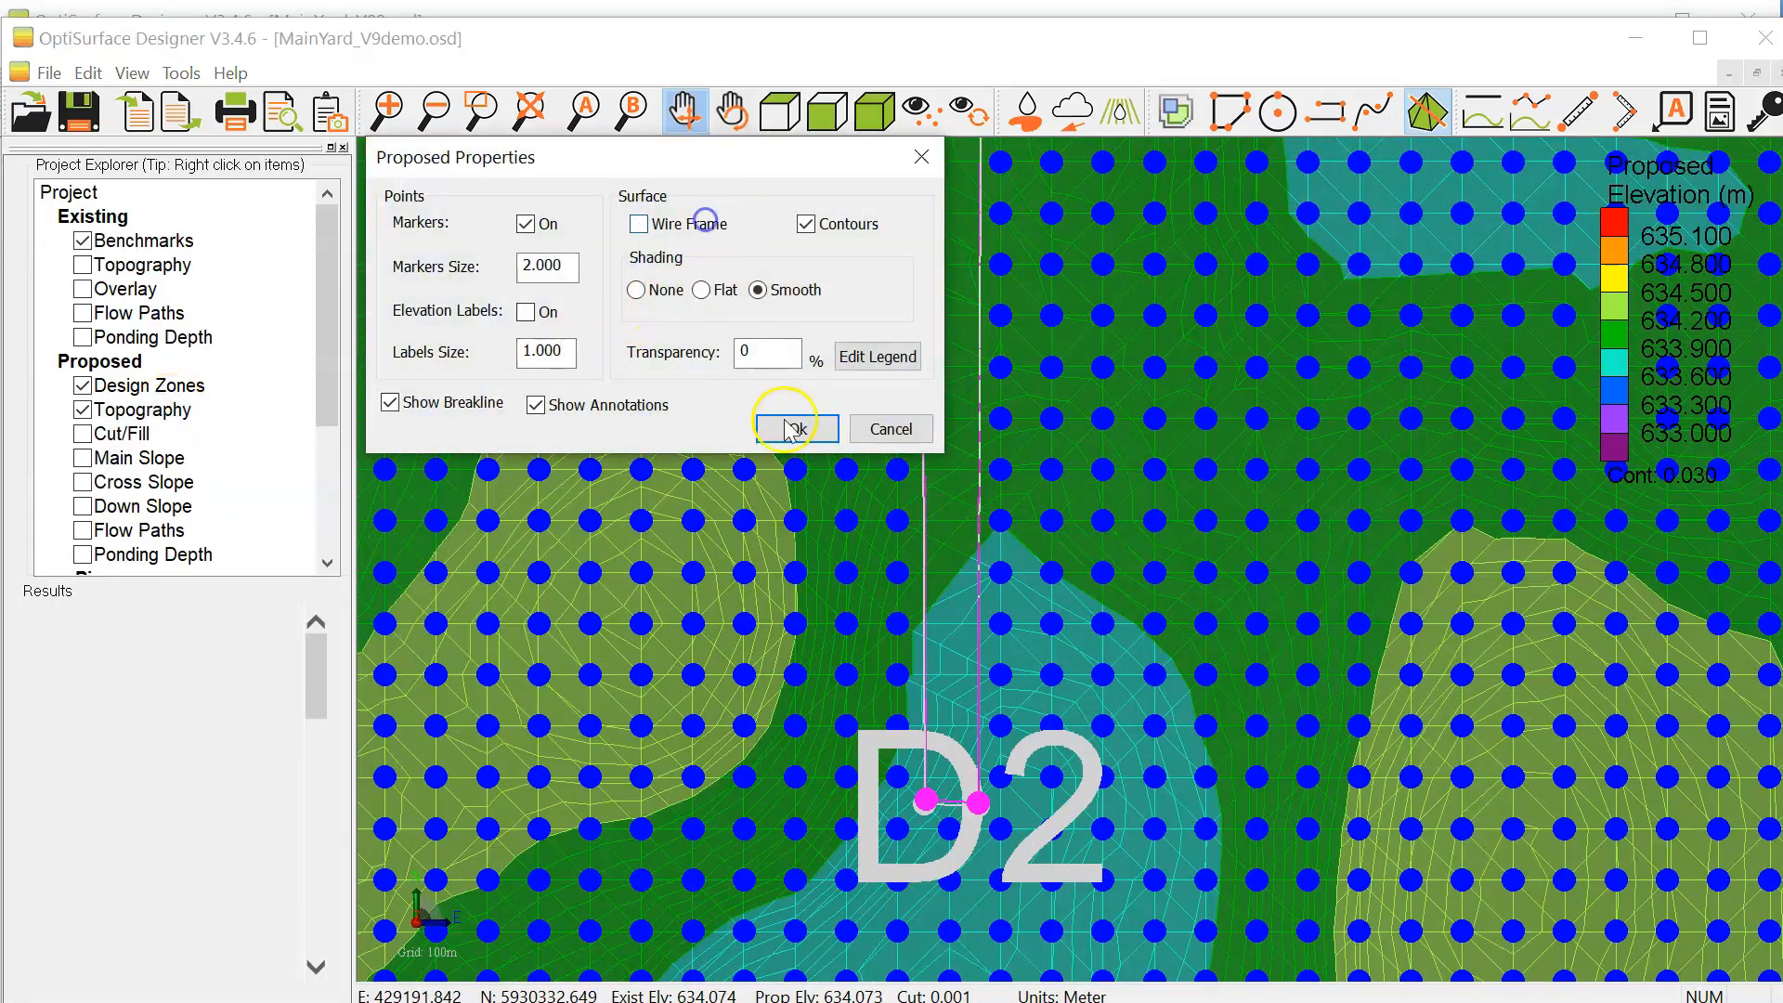
left_click(704, 224)
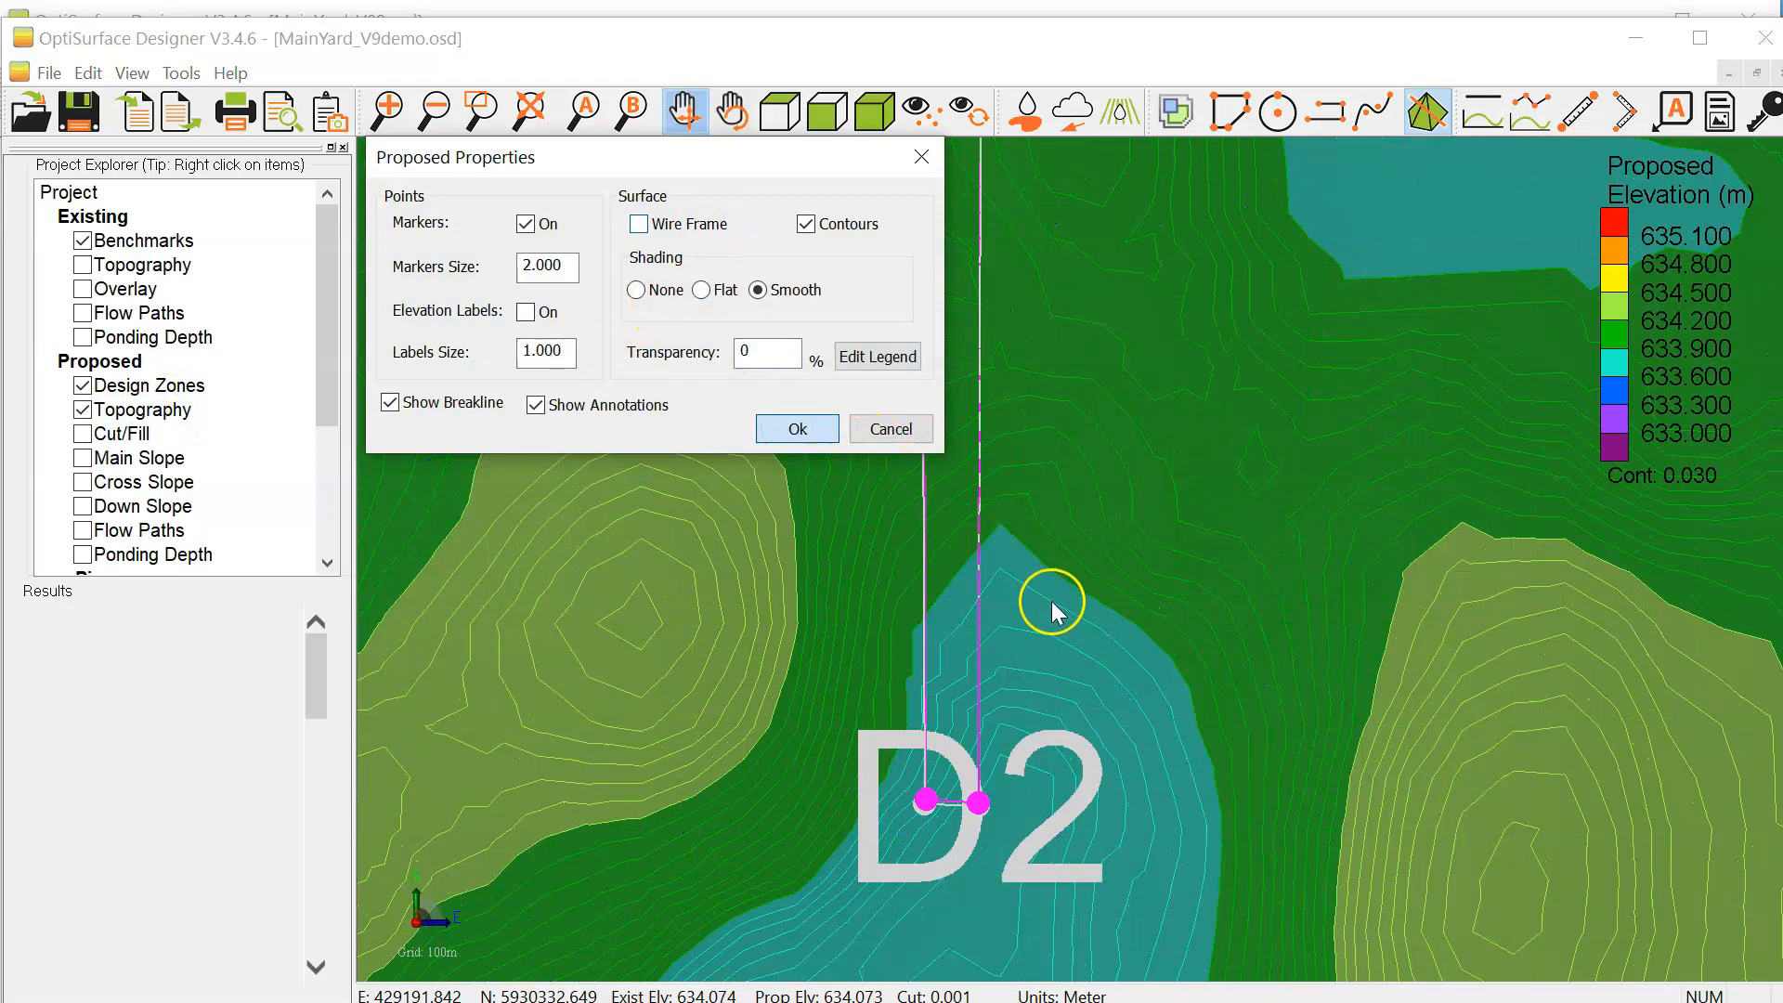
key("Return")
Step: Examine the proposed topography south of D2 down to the field edge and review the settings of ridge zone R5
left_click_drag(975, 872, 978, 544)
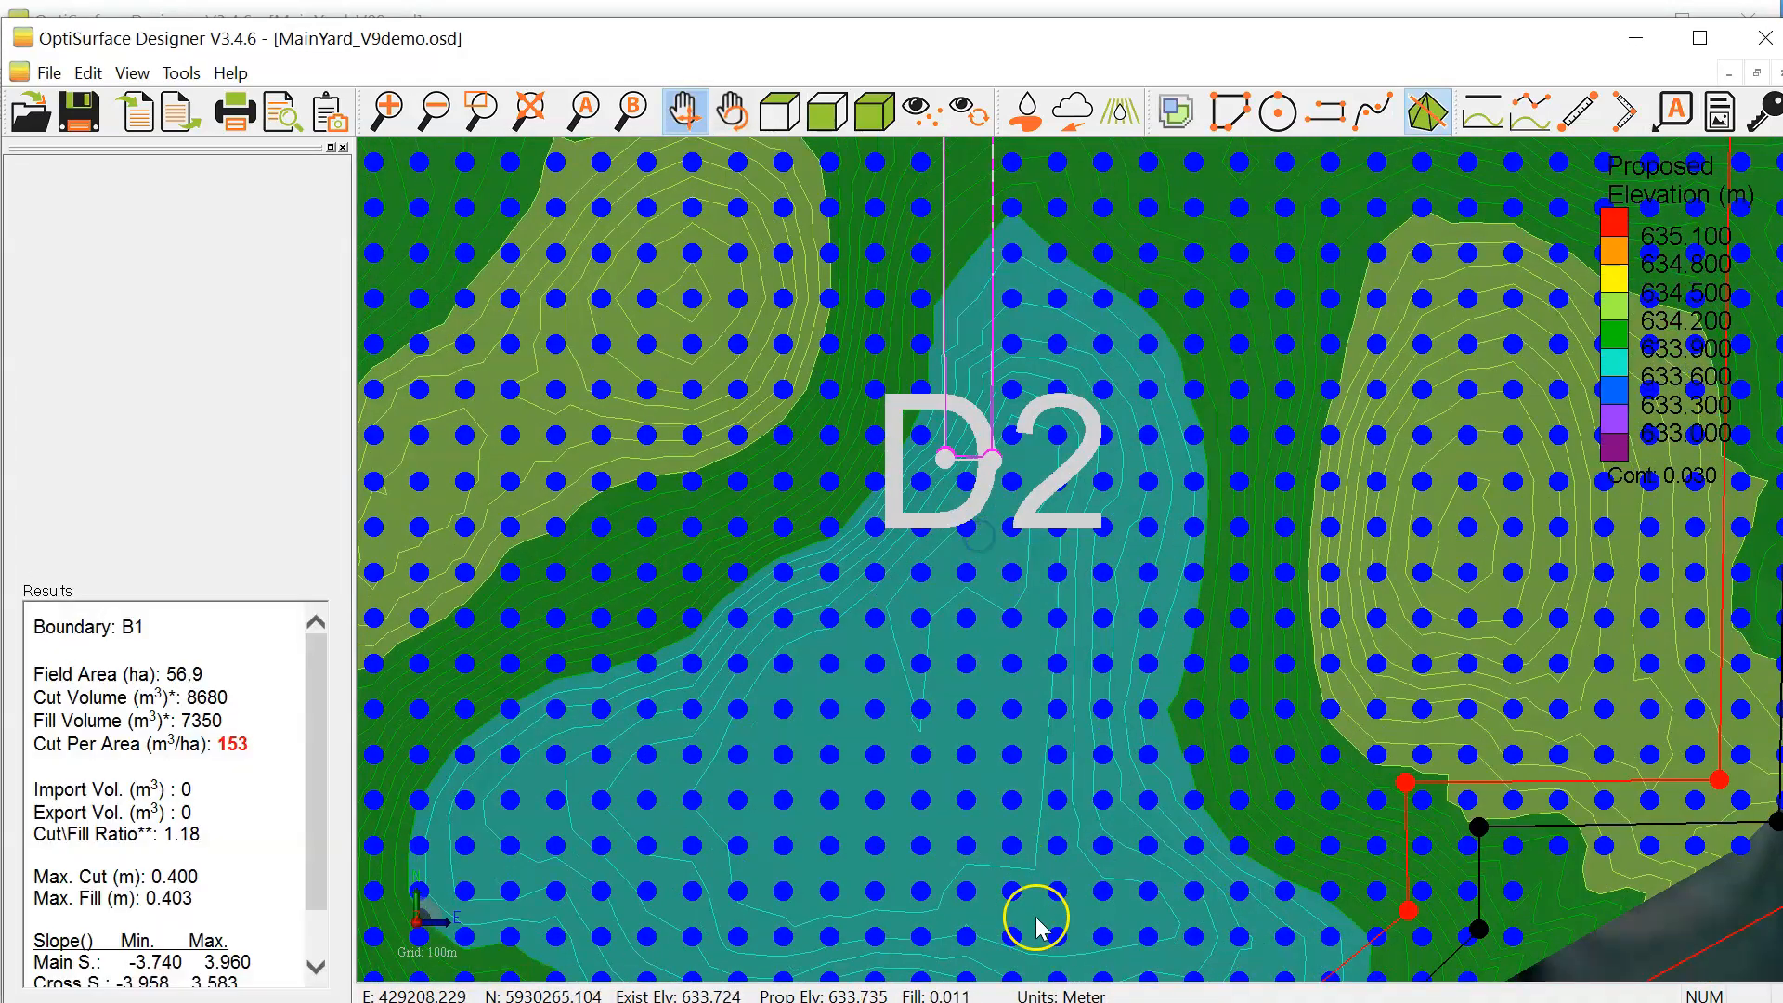
left_click_drag(1040, 930, 1034, 655)
mouse_move(1033, 546)
left_mouse_down()
mouse_move(975, 278)
mouse_move(1029, 546)
left_mouse_up()
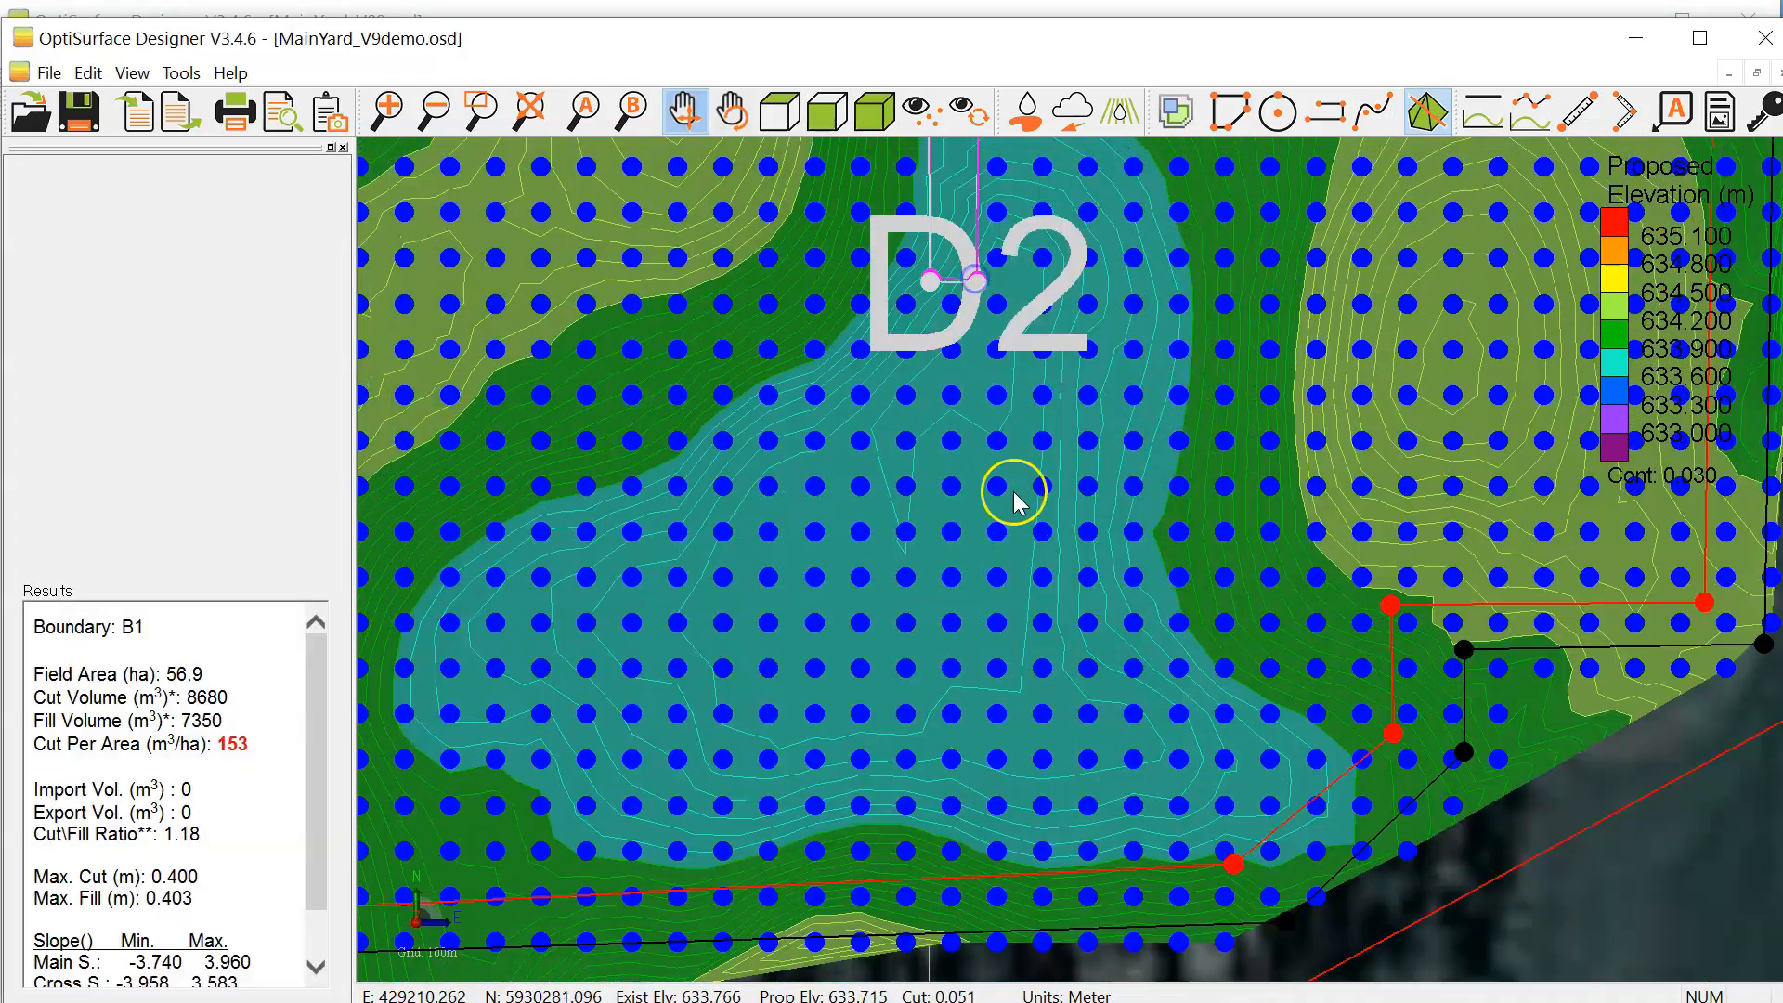
scroll(1146, 536, "down", 1)
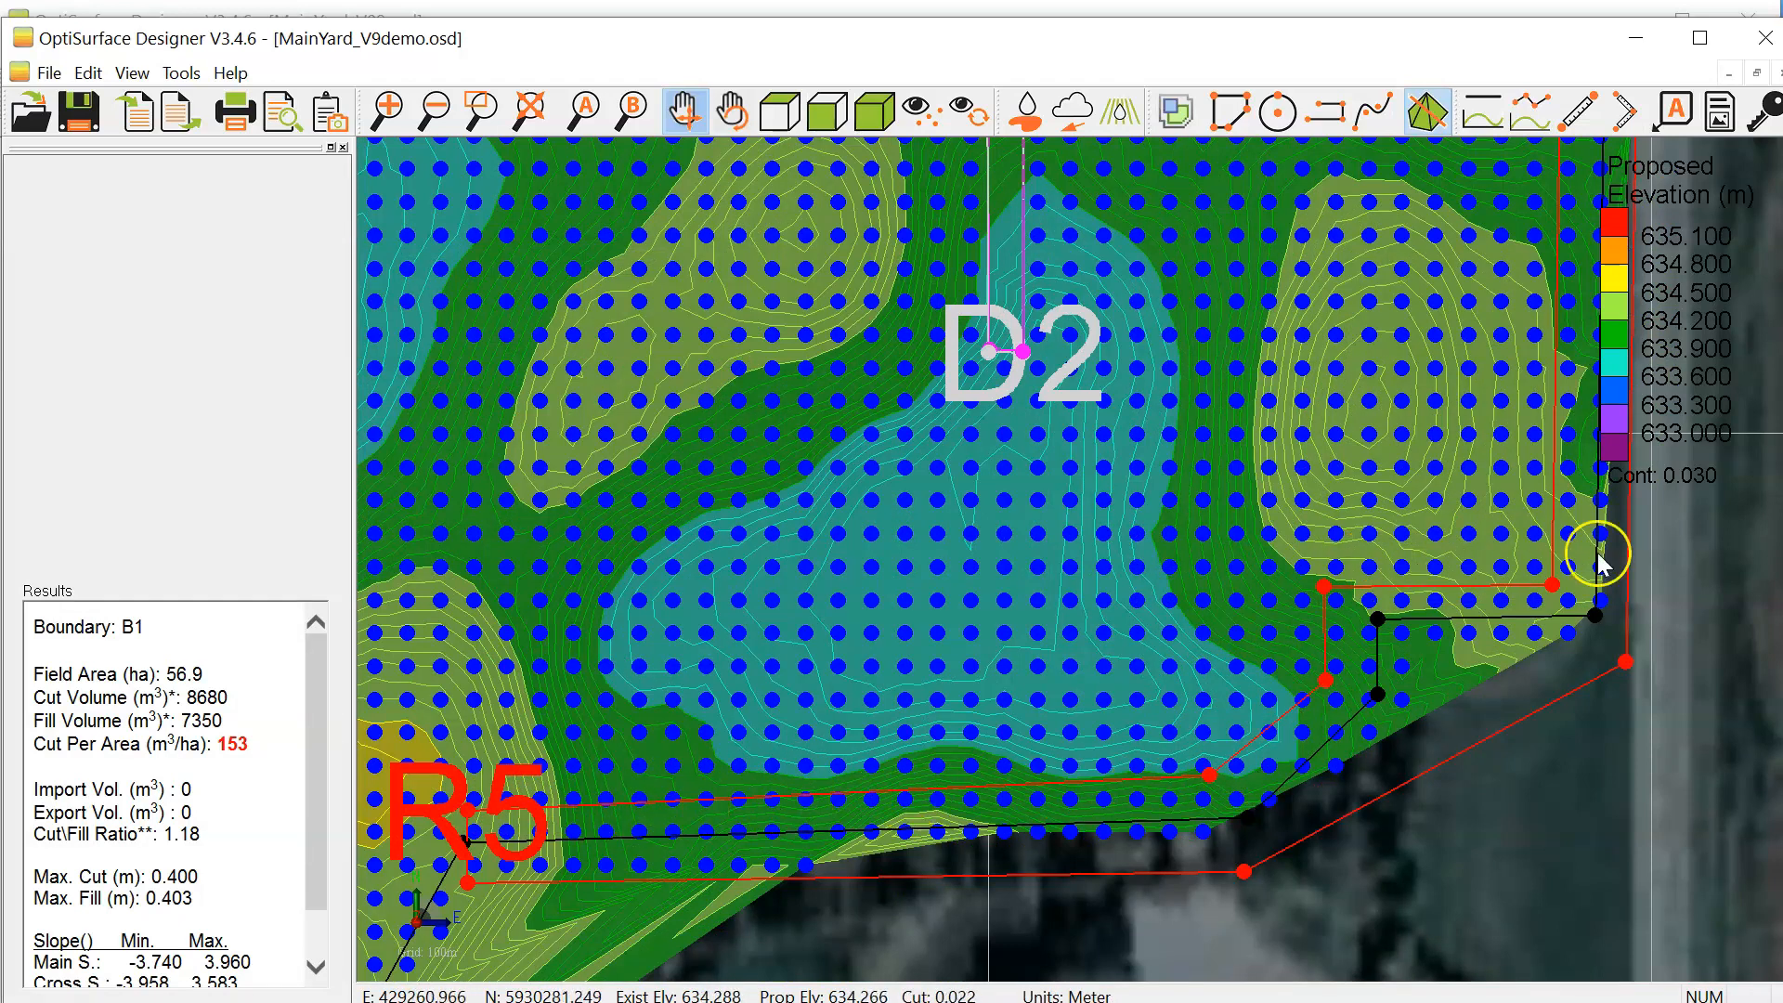
double_click(1545, 594)
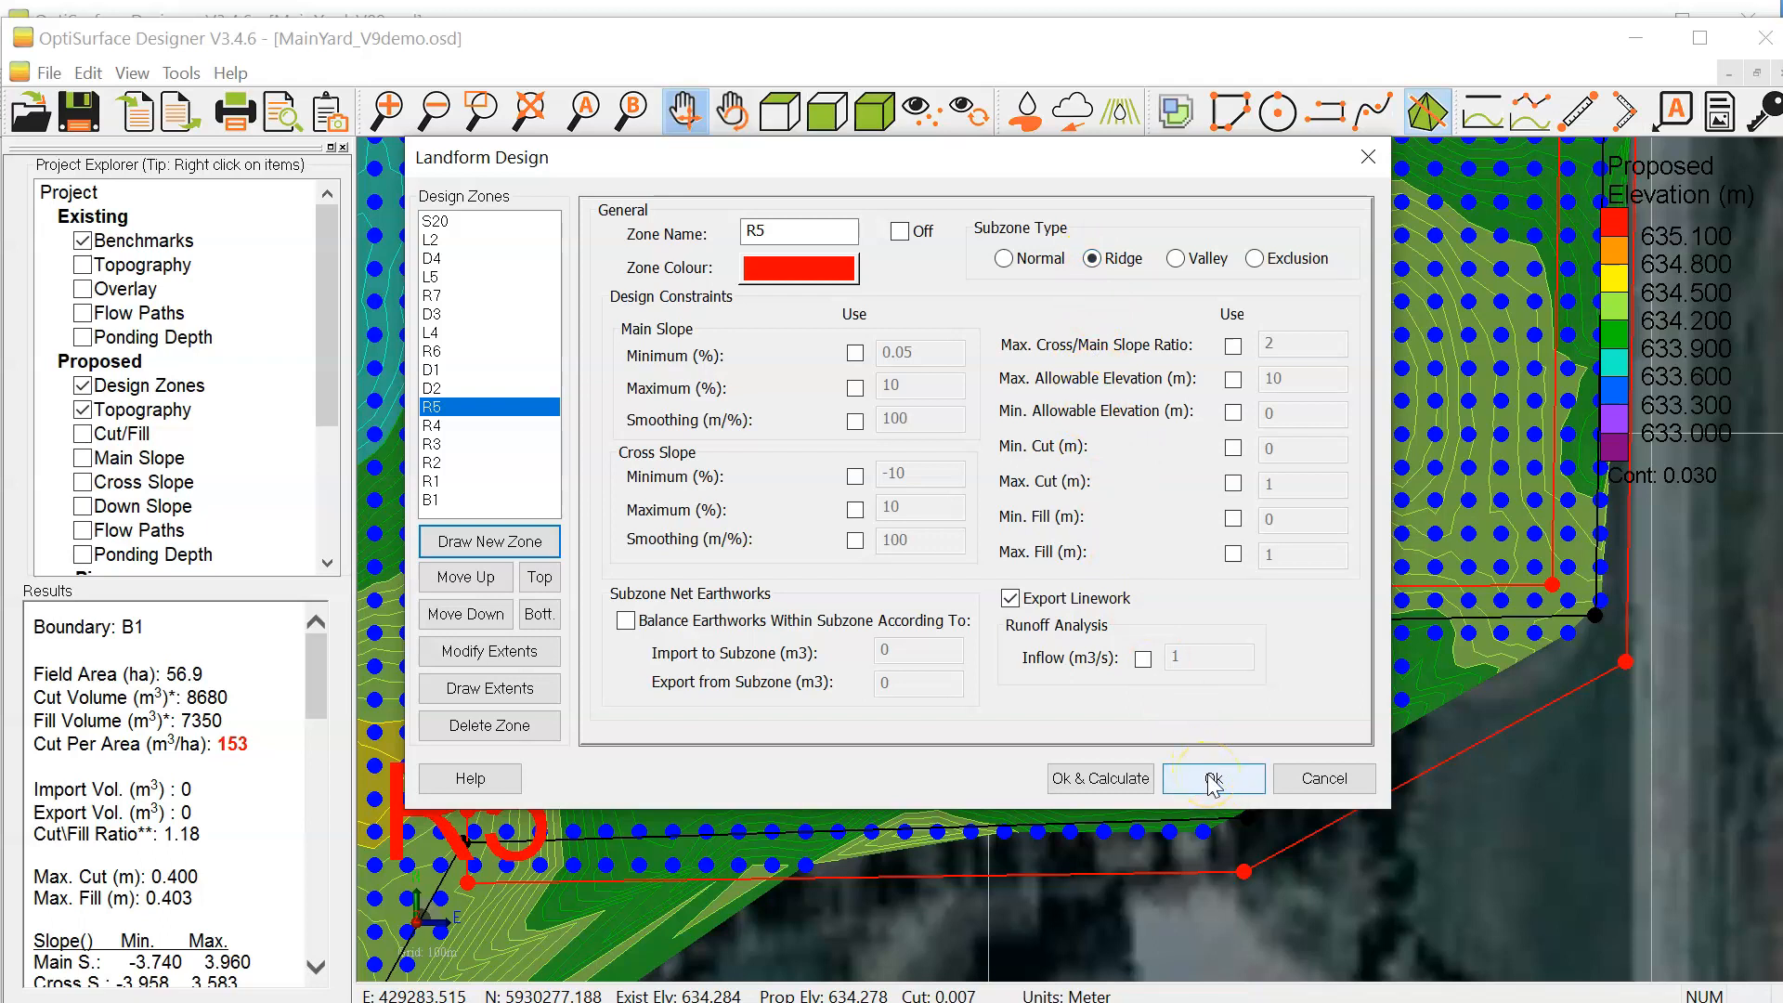
left_click(1327, 776)
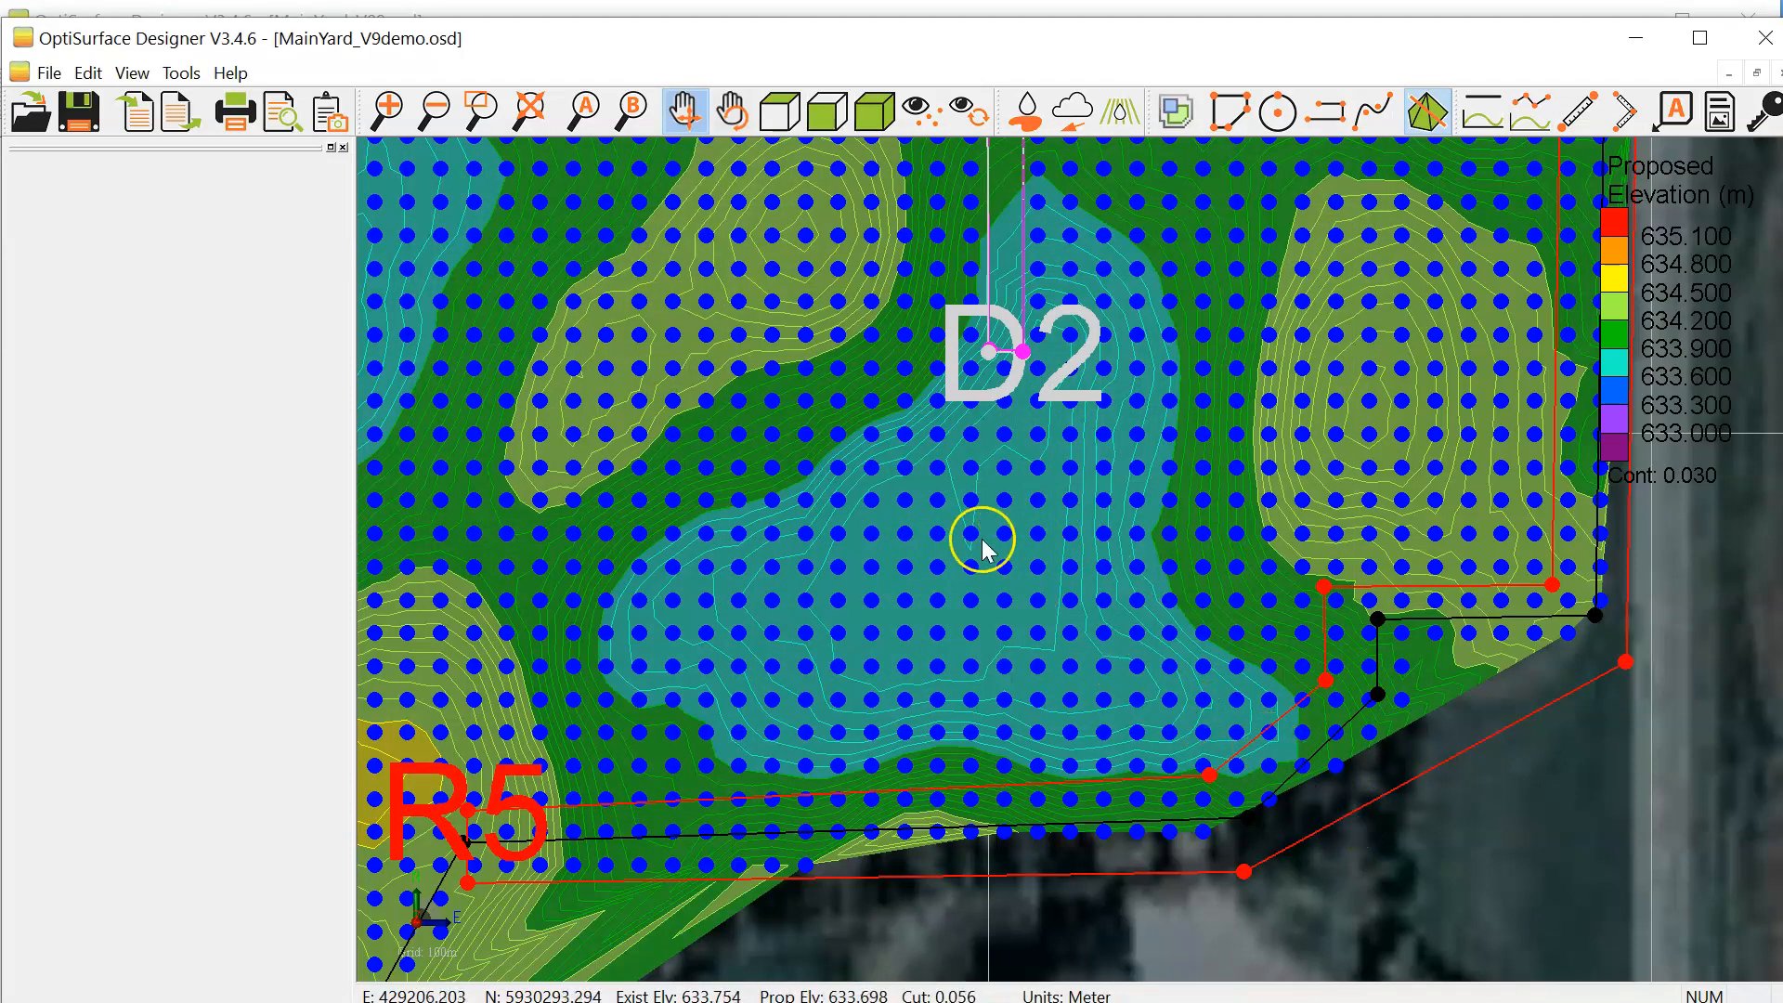
Step: Examine the drain's route from the low area south of D2 to the low ground at S20's northern end
scroll(1353, 795, "down", 2)
left_click_drag(1246, 657, 1210, 410)
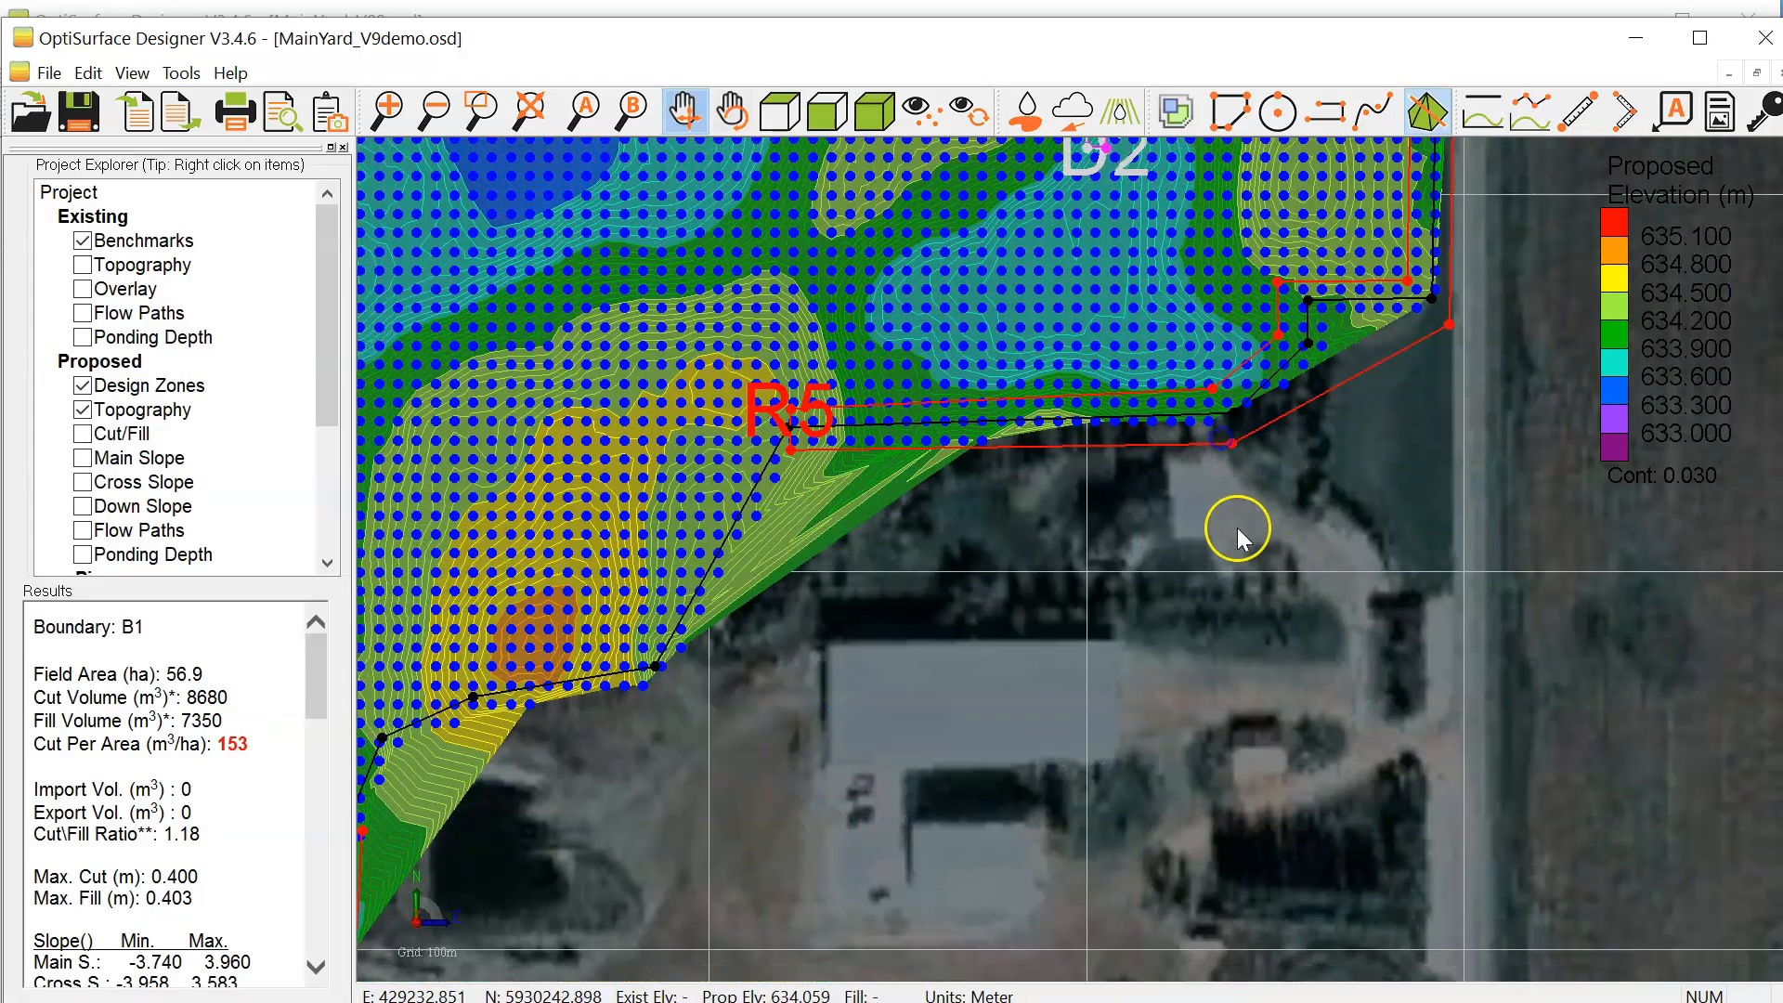
left_click_drag(1104, 437, 1173, 662)
left_click_drag(1229, 403, 1238, 713)
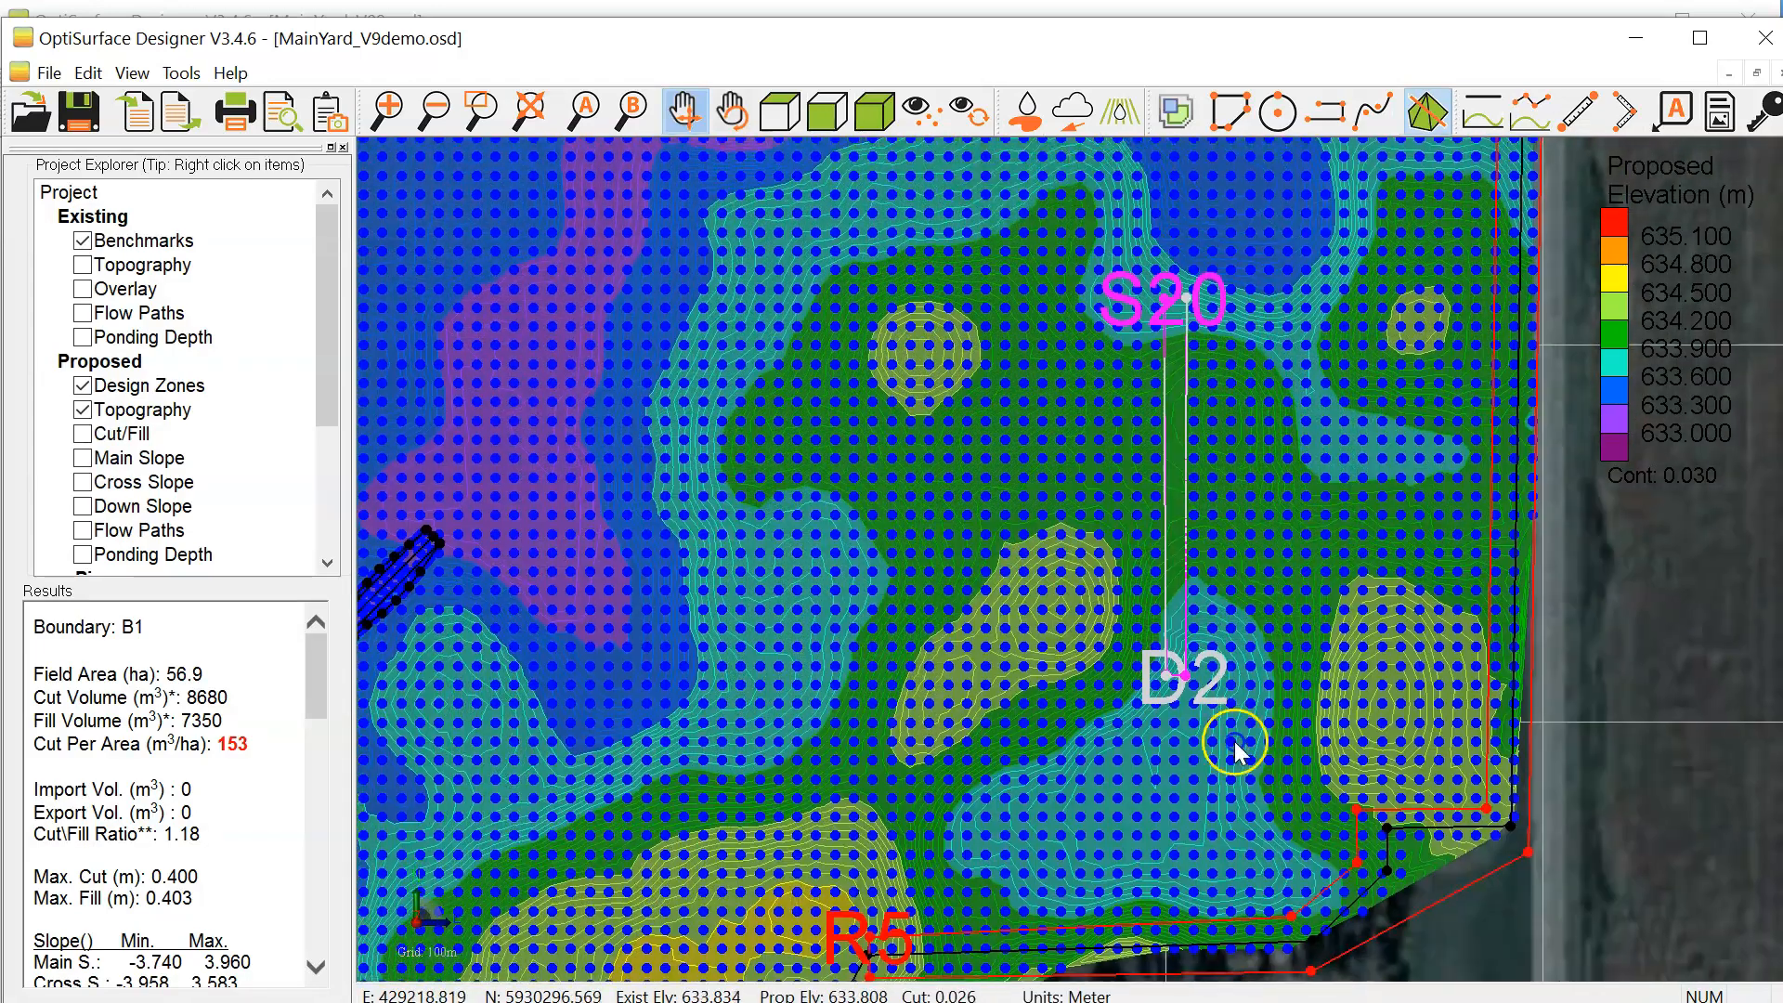
left_click_drag(1175, 365, 1215, 348)
scroll(1226, 527, "down", 2)
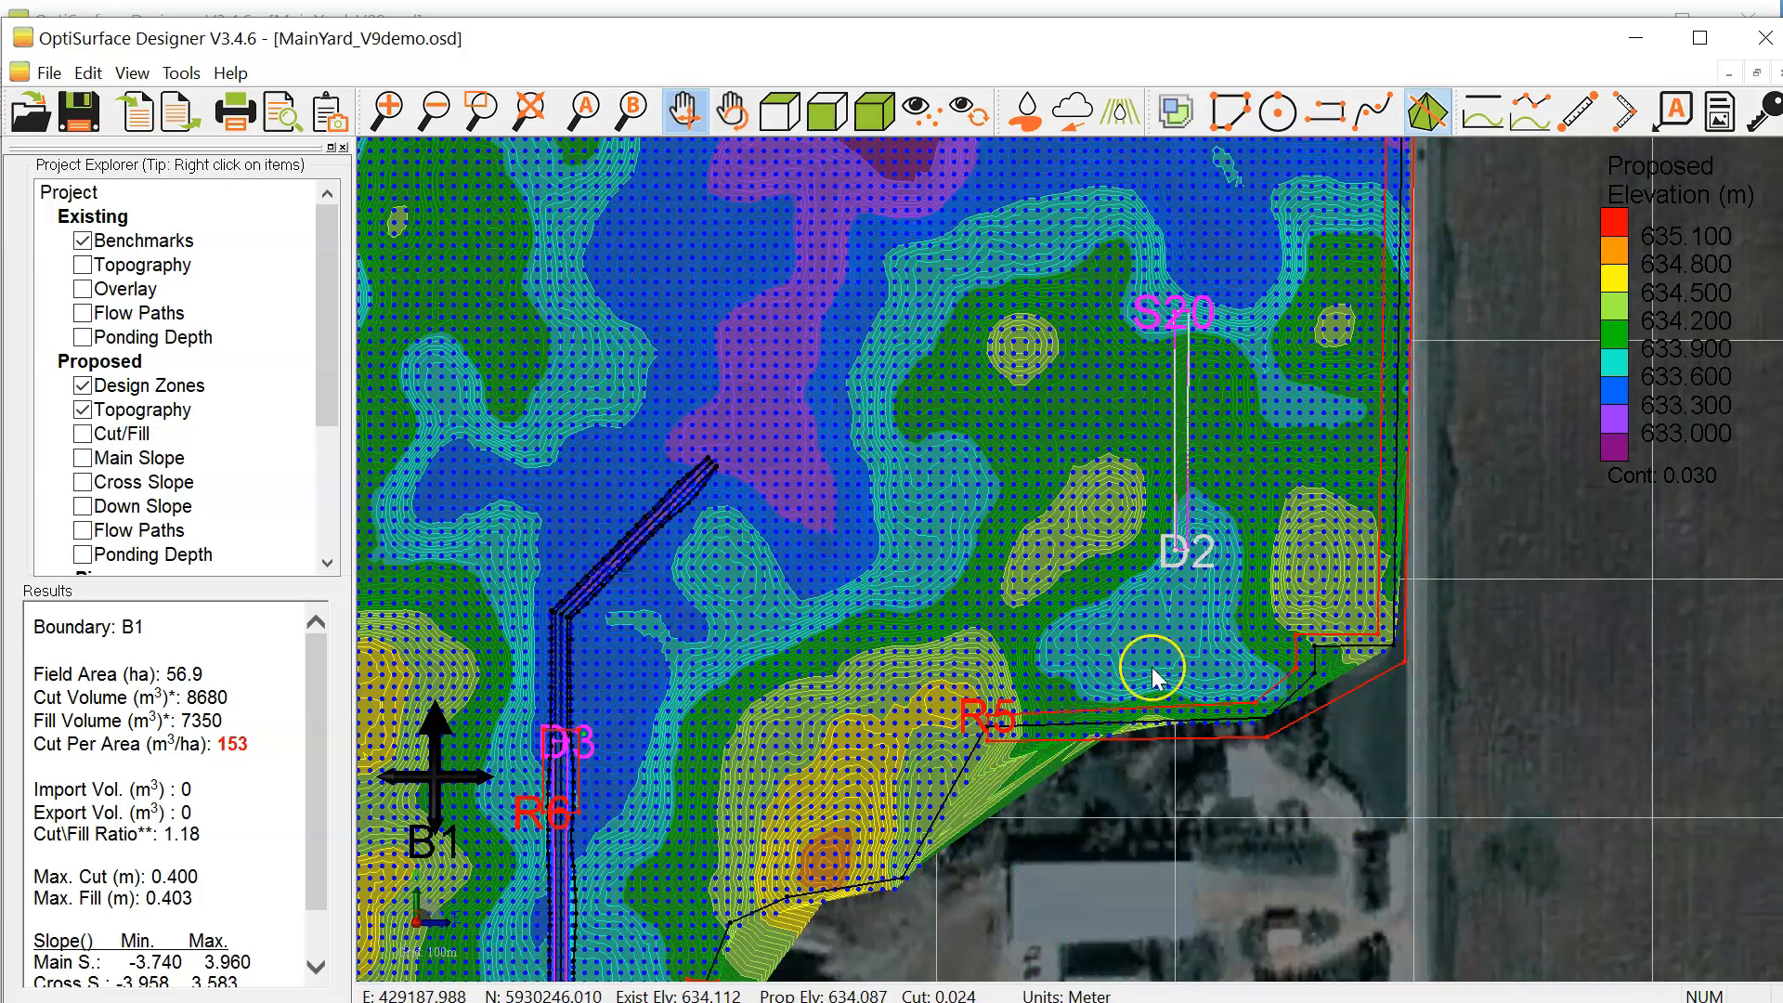
scroll(1154, 684, "up", 3)
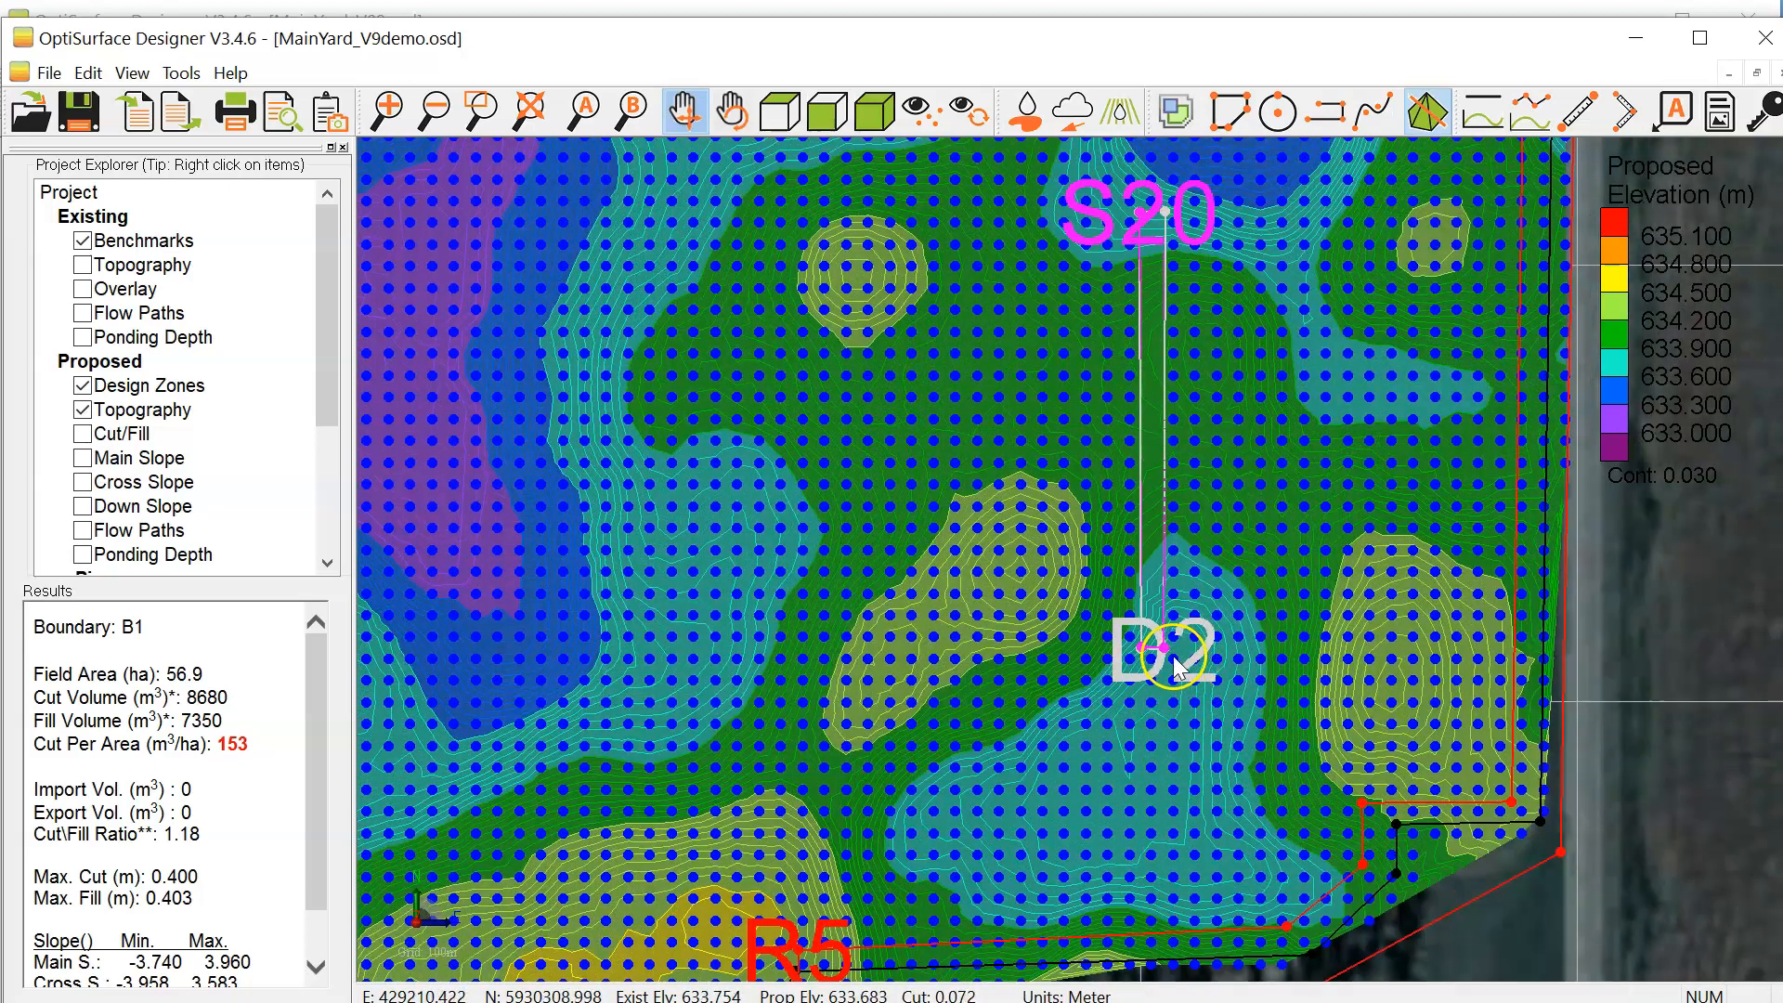
scroll(1156, 645, "up", 2)
scroll(1156, 641, "up", 4)
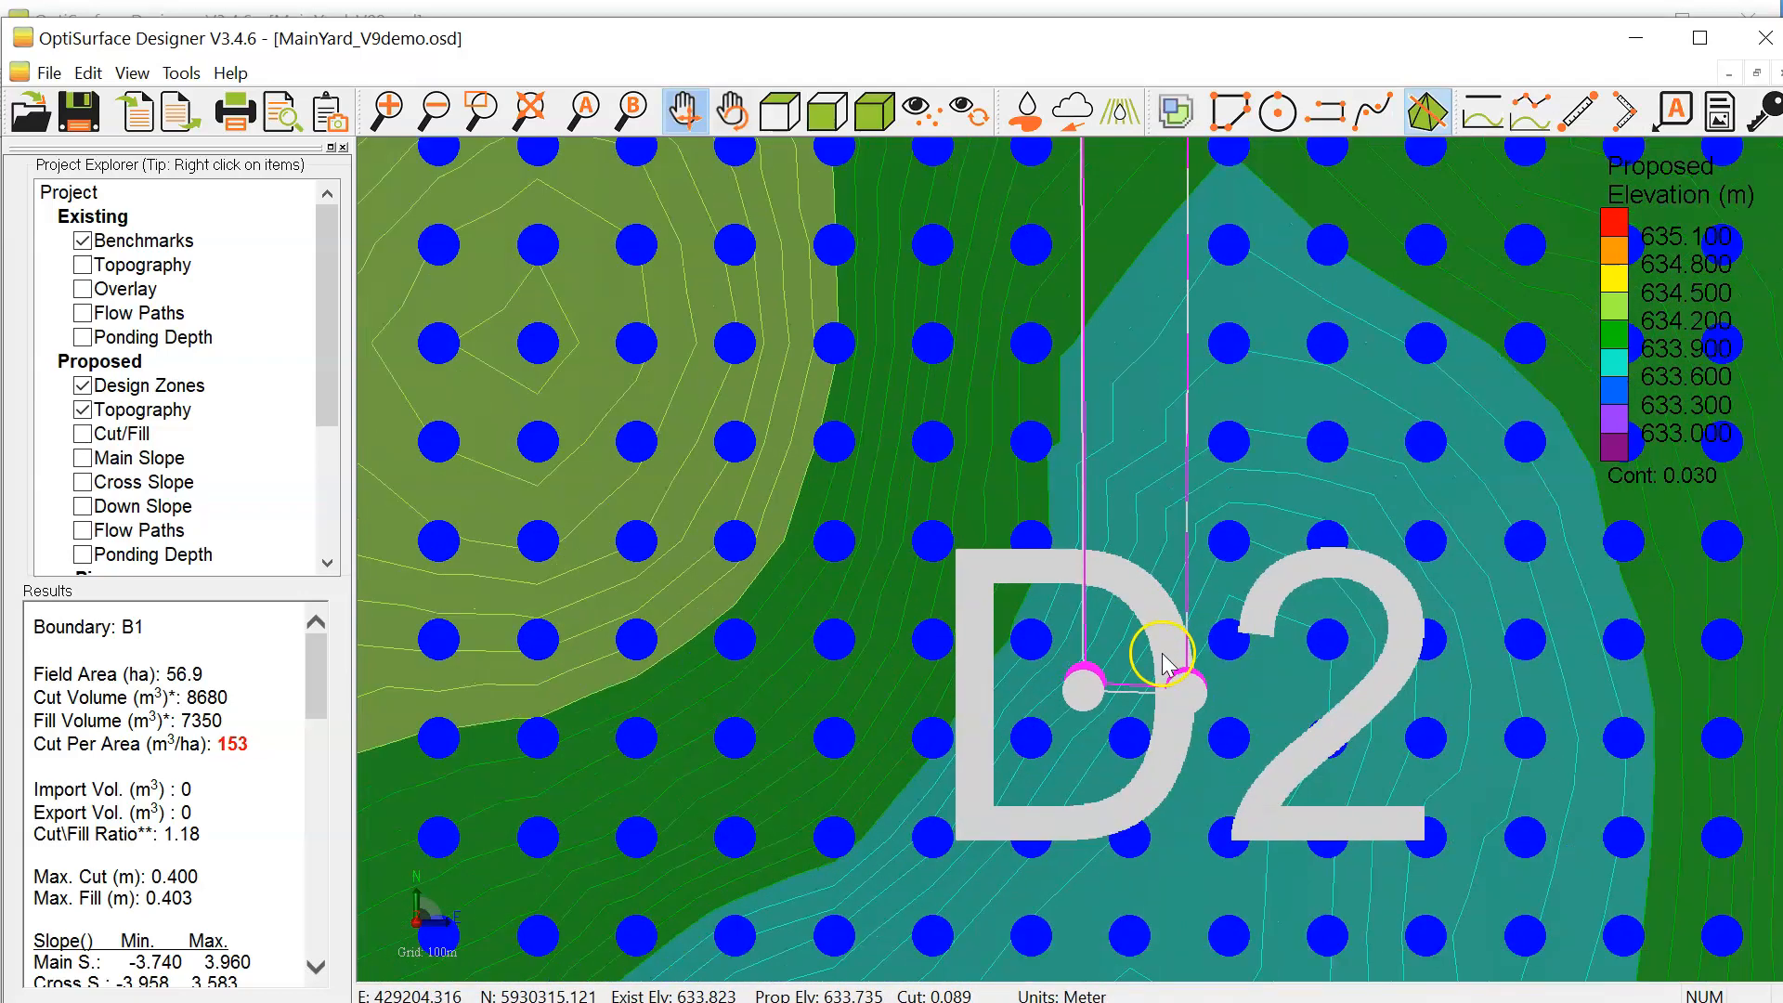
scroll(1160, 638, "down", 2)
left_click_drag(1173, 460, 1131, 674)
left_click_drag(1094, 333, 1075, 587)
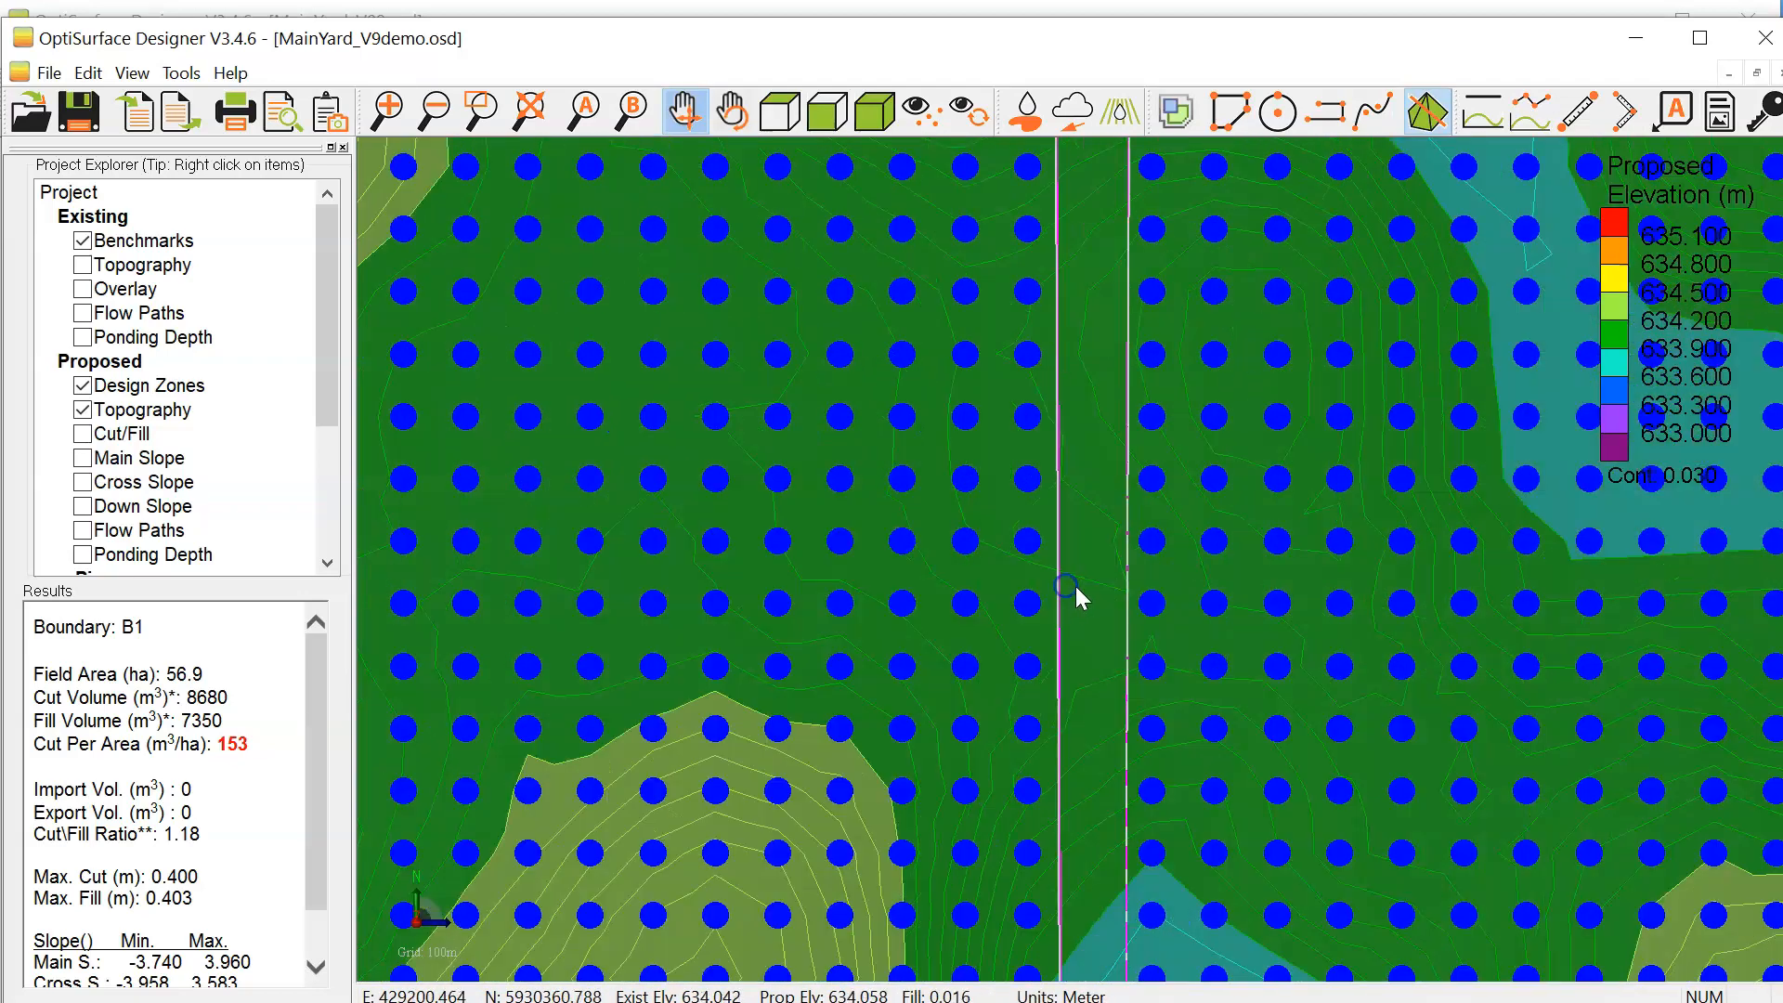
Step: Draw a straight breakline along the centre of exclusion zone S20, from its southern end at D2 to its northern end
scroll(1077, 585, "down", 2)
scroll(1092, 417, "down", 2)
scroll(1073, 388, "up", 1)
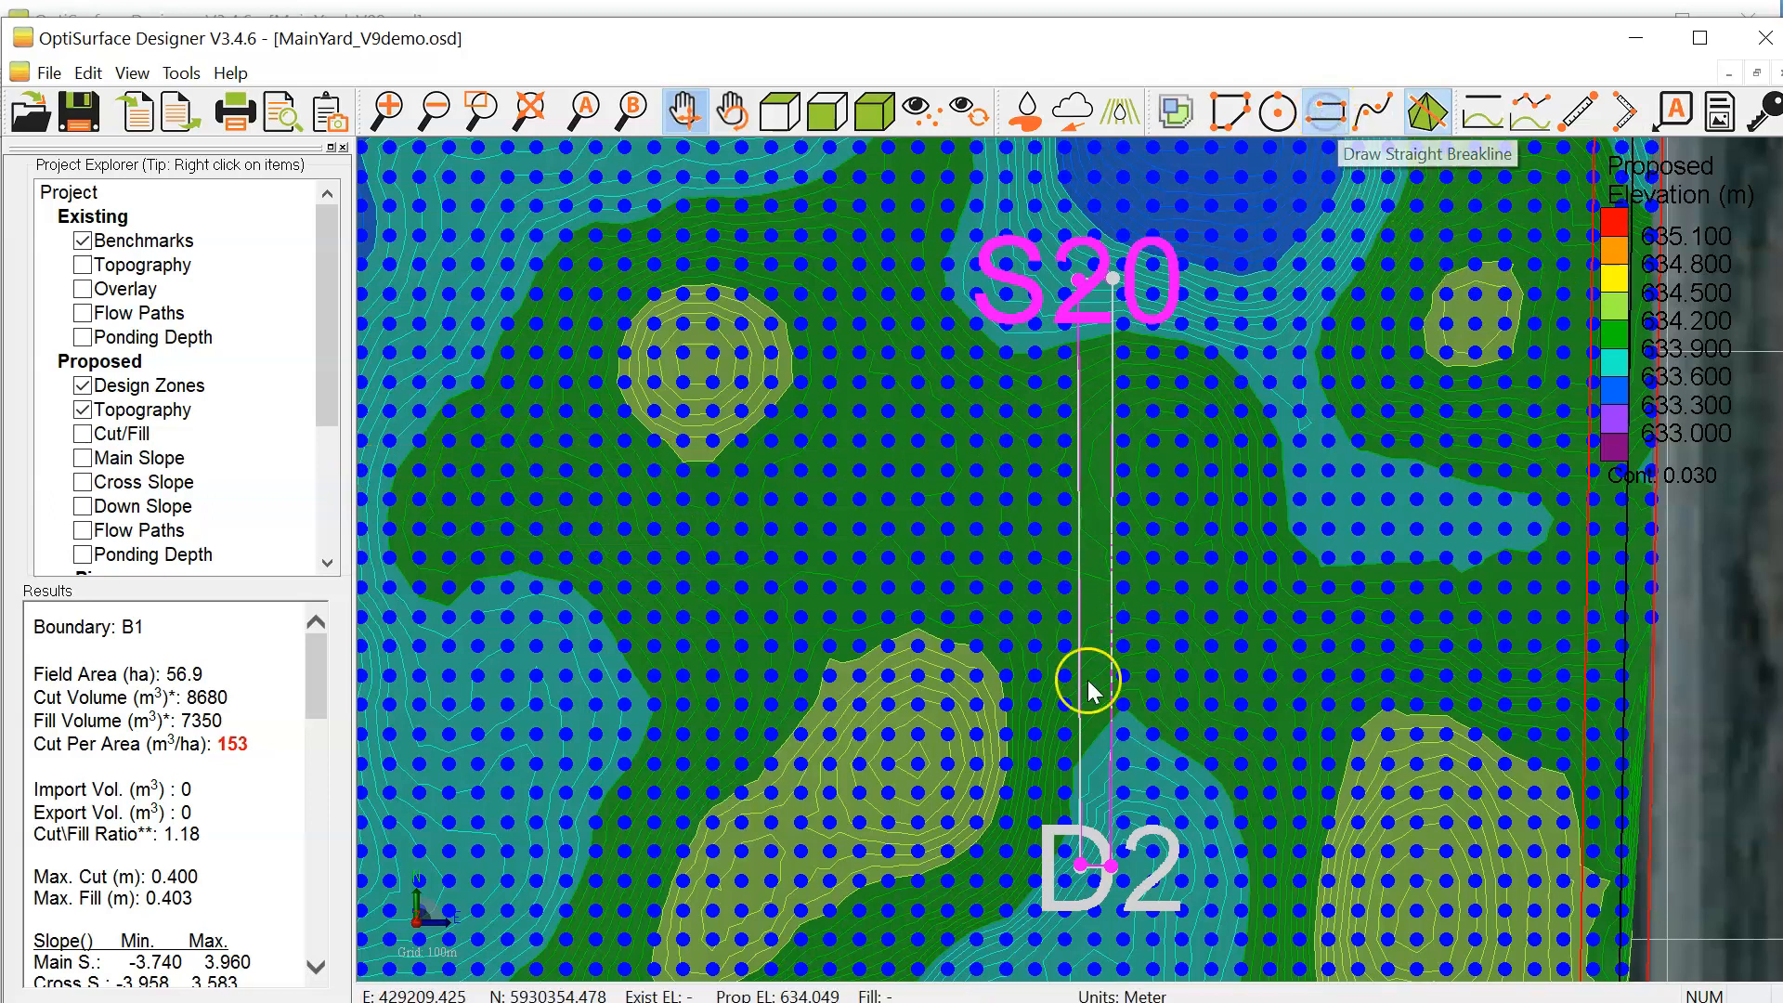
left_click(1107, 867)
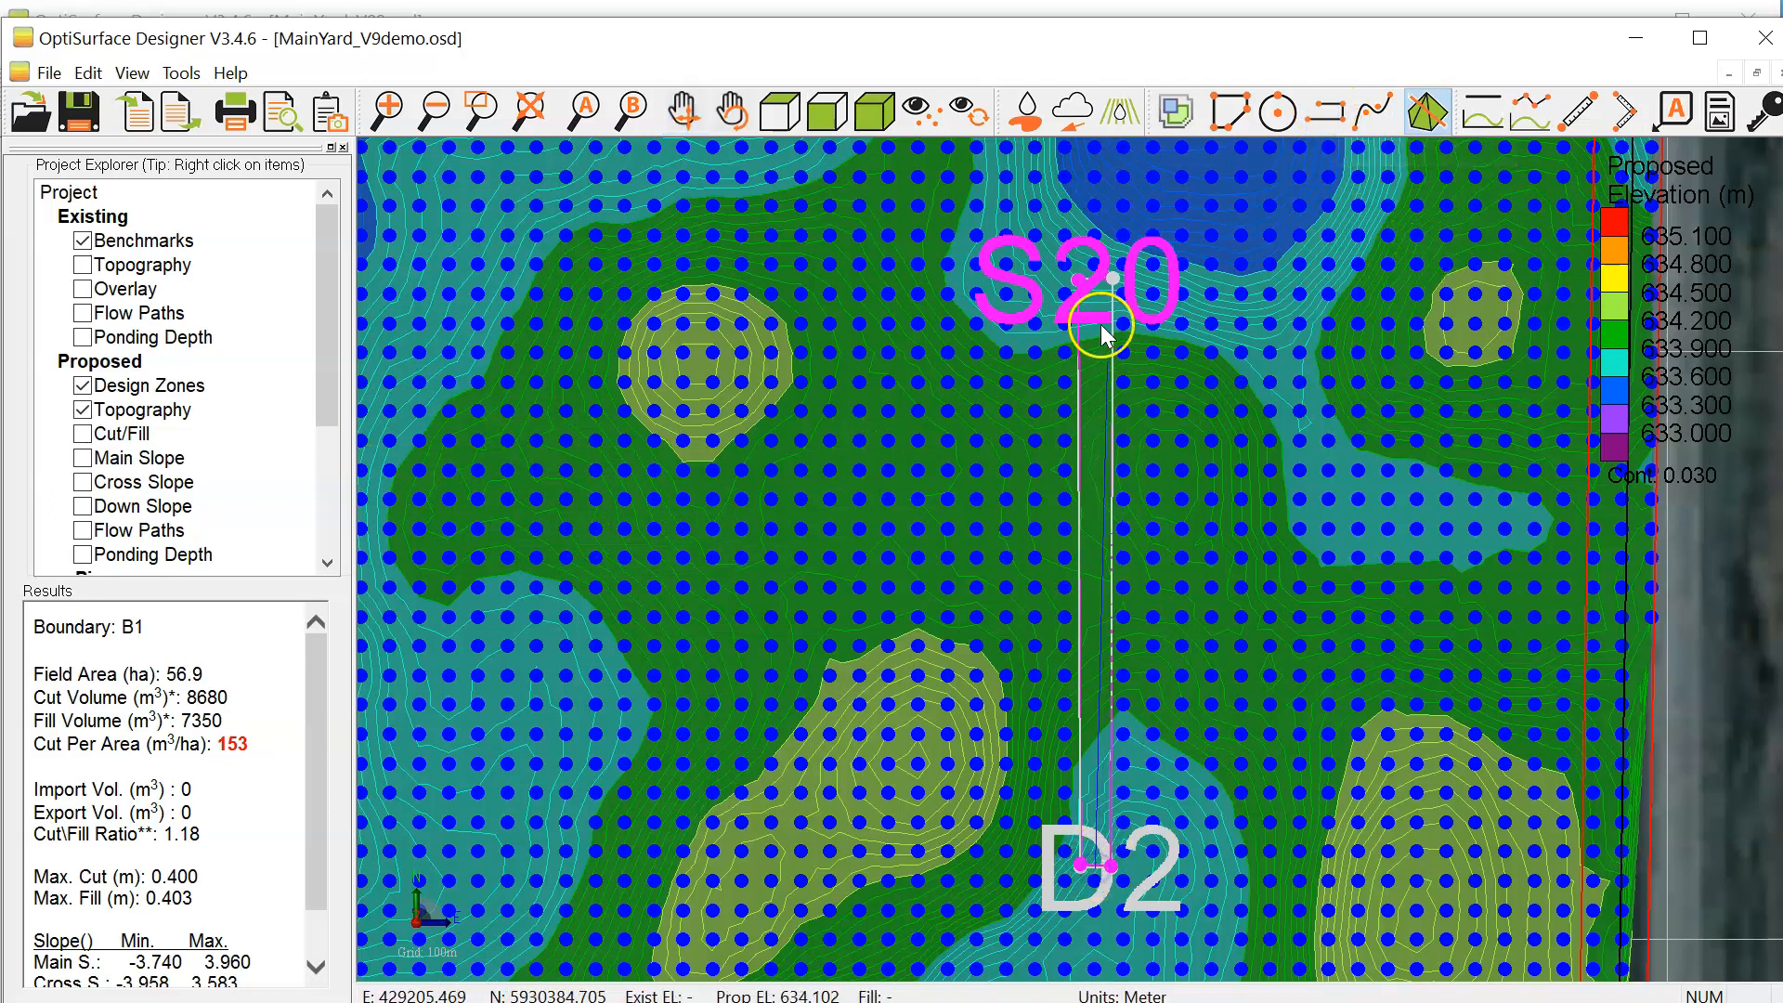
left_click(1097, 281)
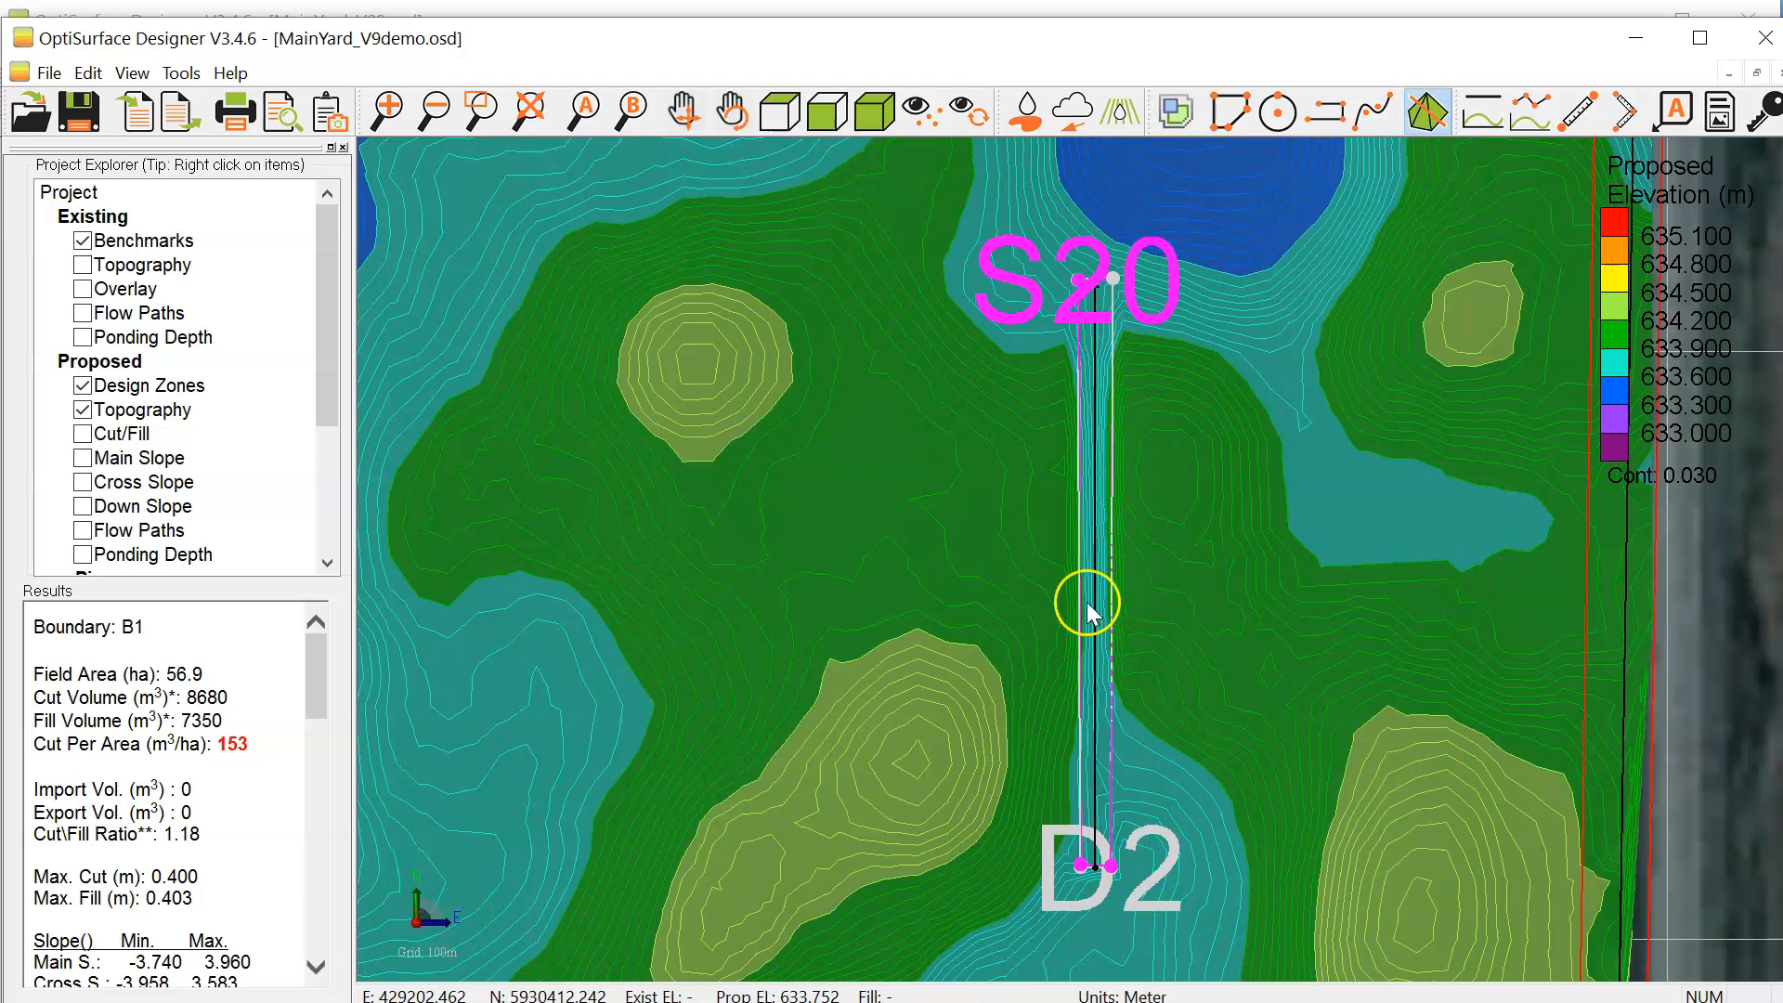
Step: Open the new centre breakline for editing, examine its profile against the existing topography, and close the profile
left_click(1095, 589)
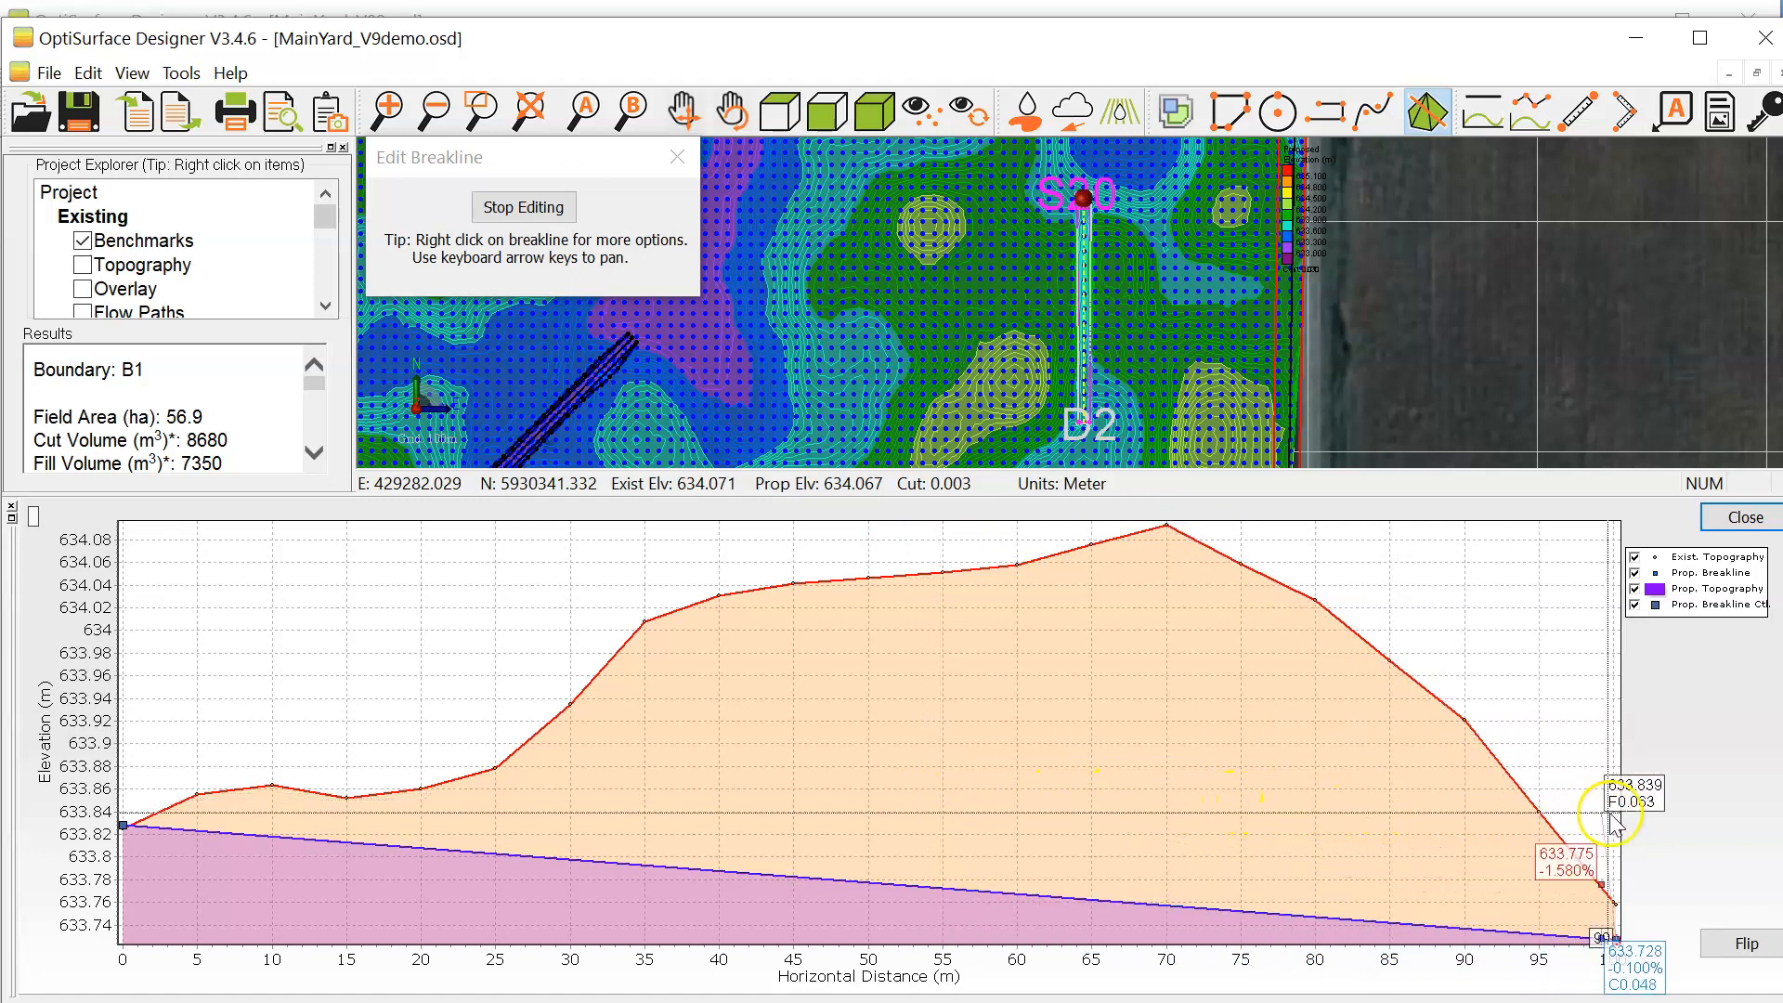
scroll(1100, 186, "up", 2)
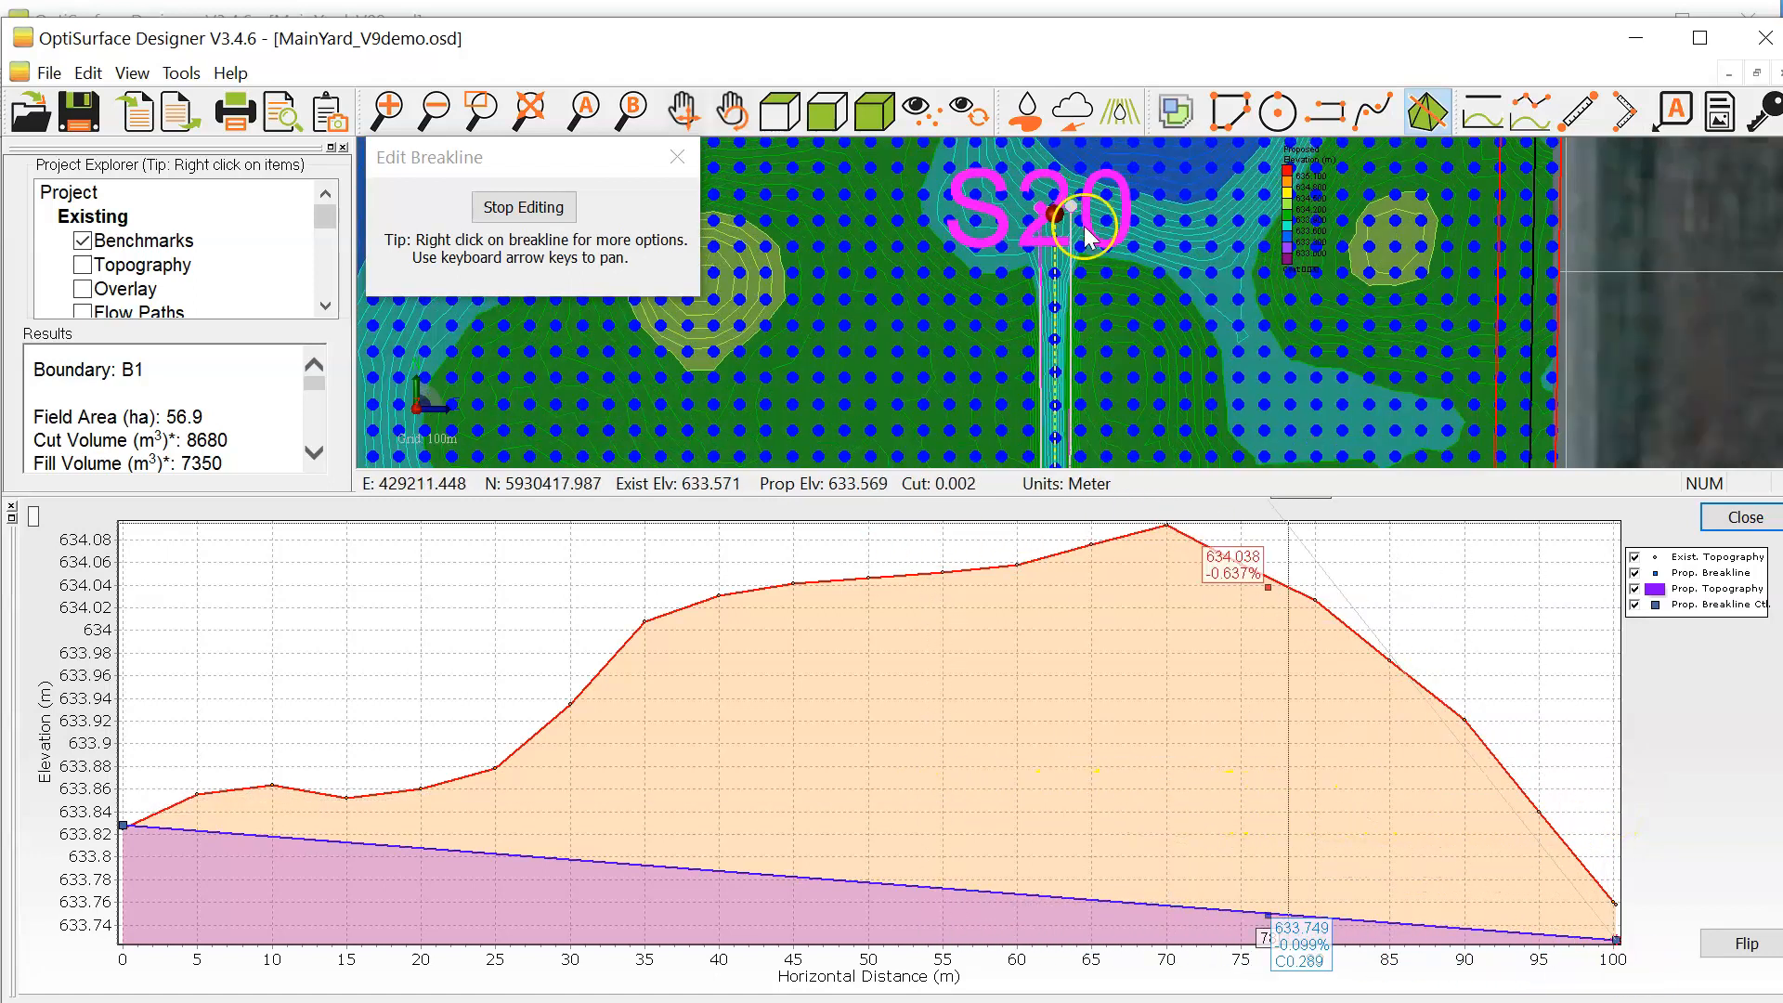
left_click(1742, 520)
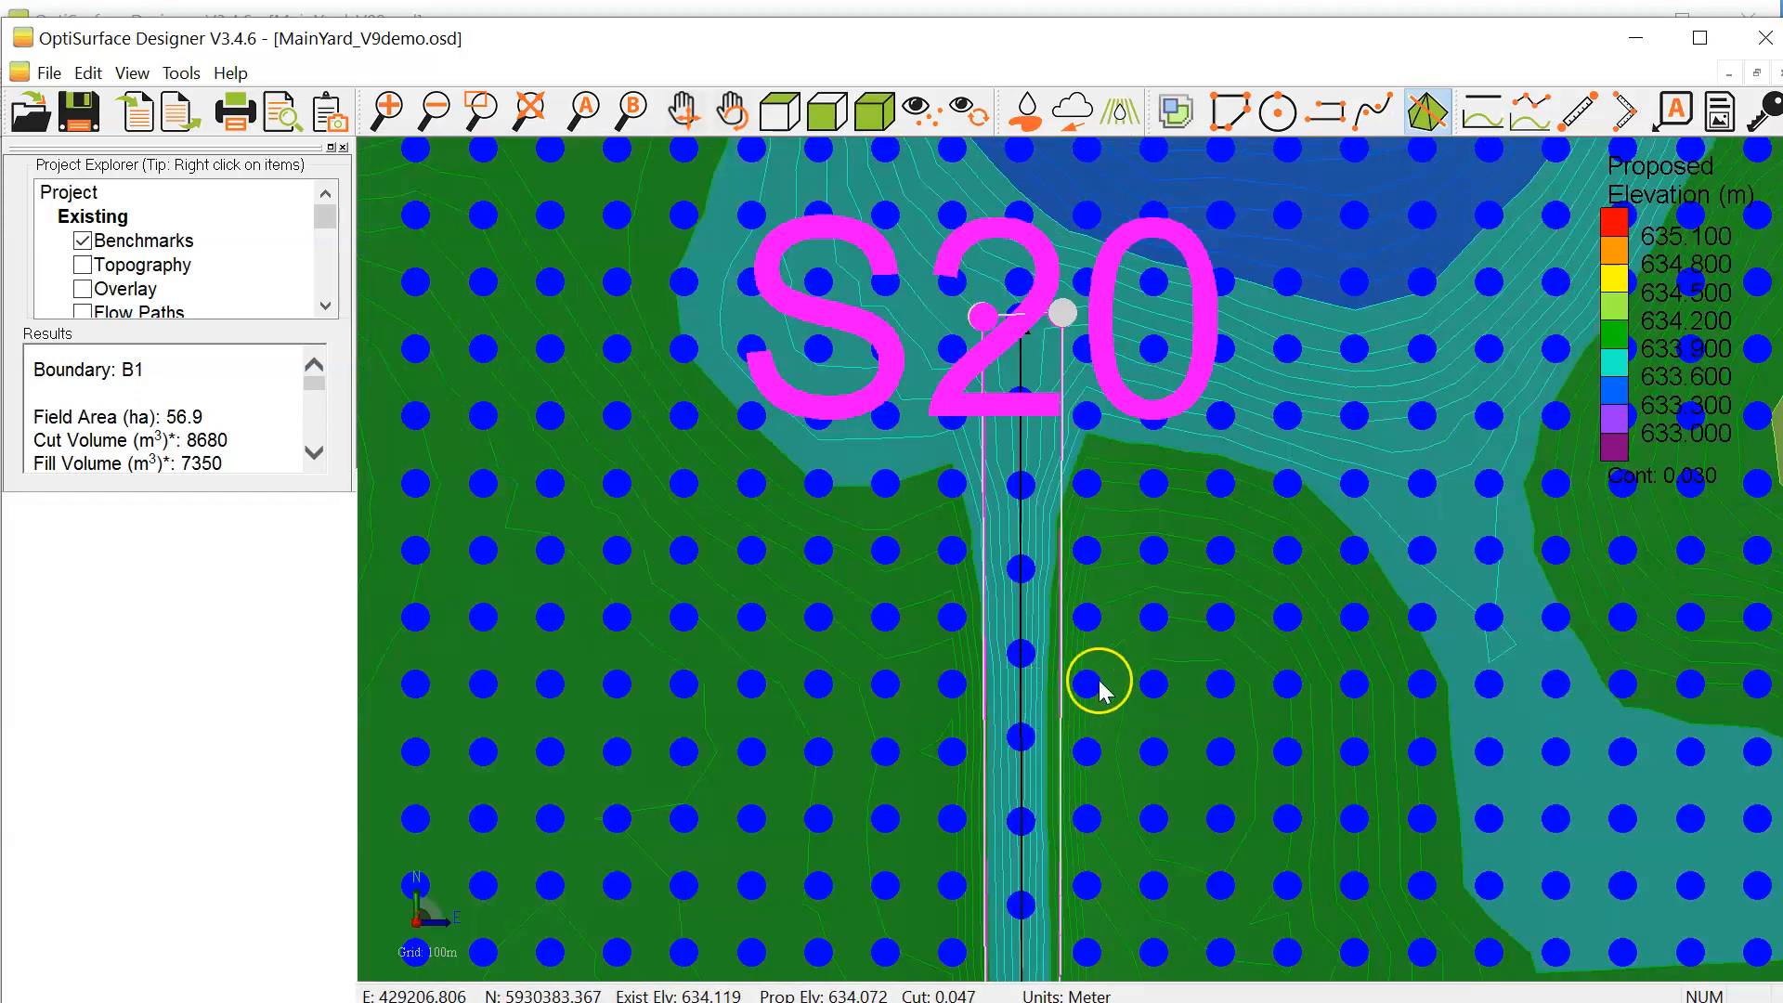
Step: Batter the drain's centre breakline on both sides with a 3 m horizontal offset and up and down slopes of 1v:10h, shooting to the proposed surface
middle_click_drag(1099, 680, 1188, 521)
scroll(1181, 726, "down", 1)
middle_click_drag(1179, 737, 1209, 562)
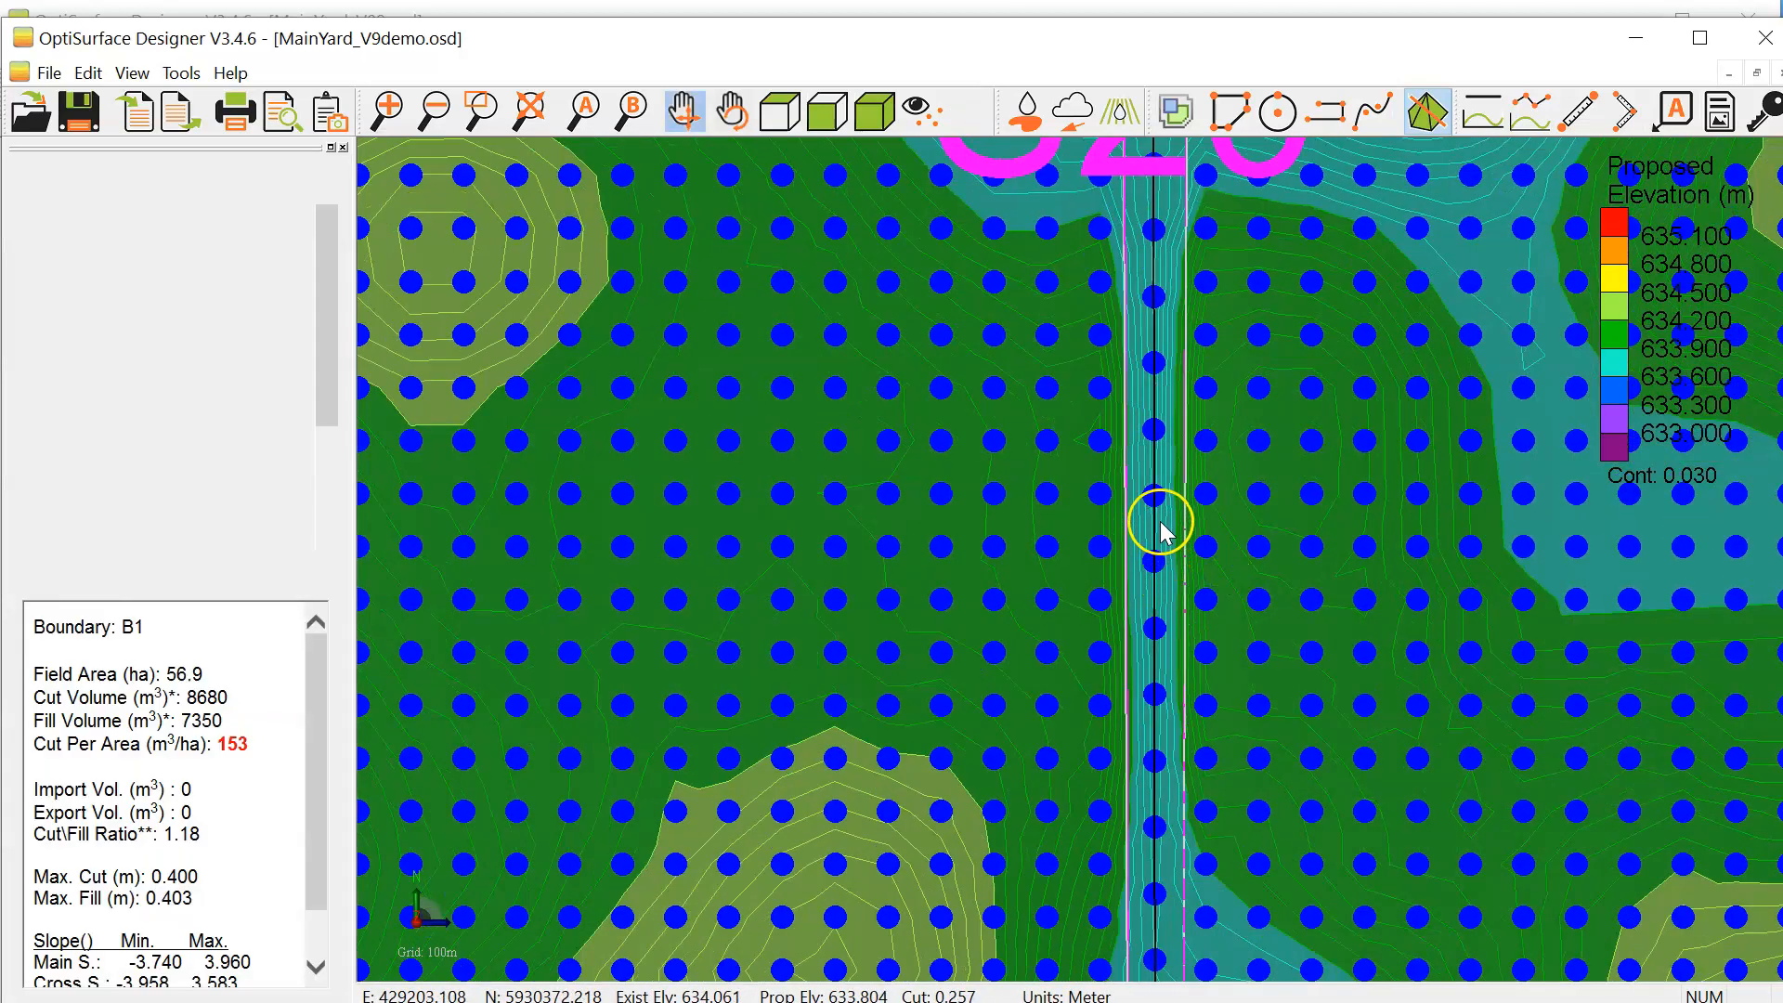
right_click(1160, 521)
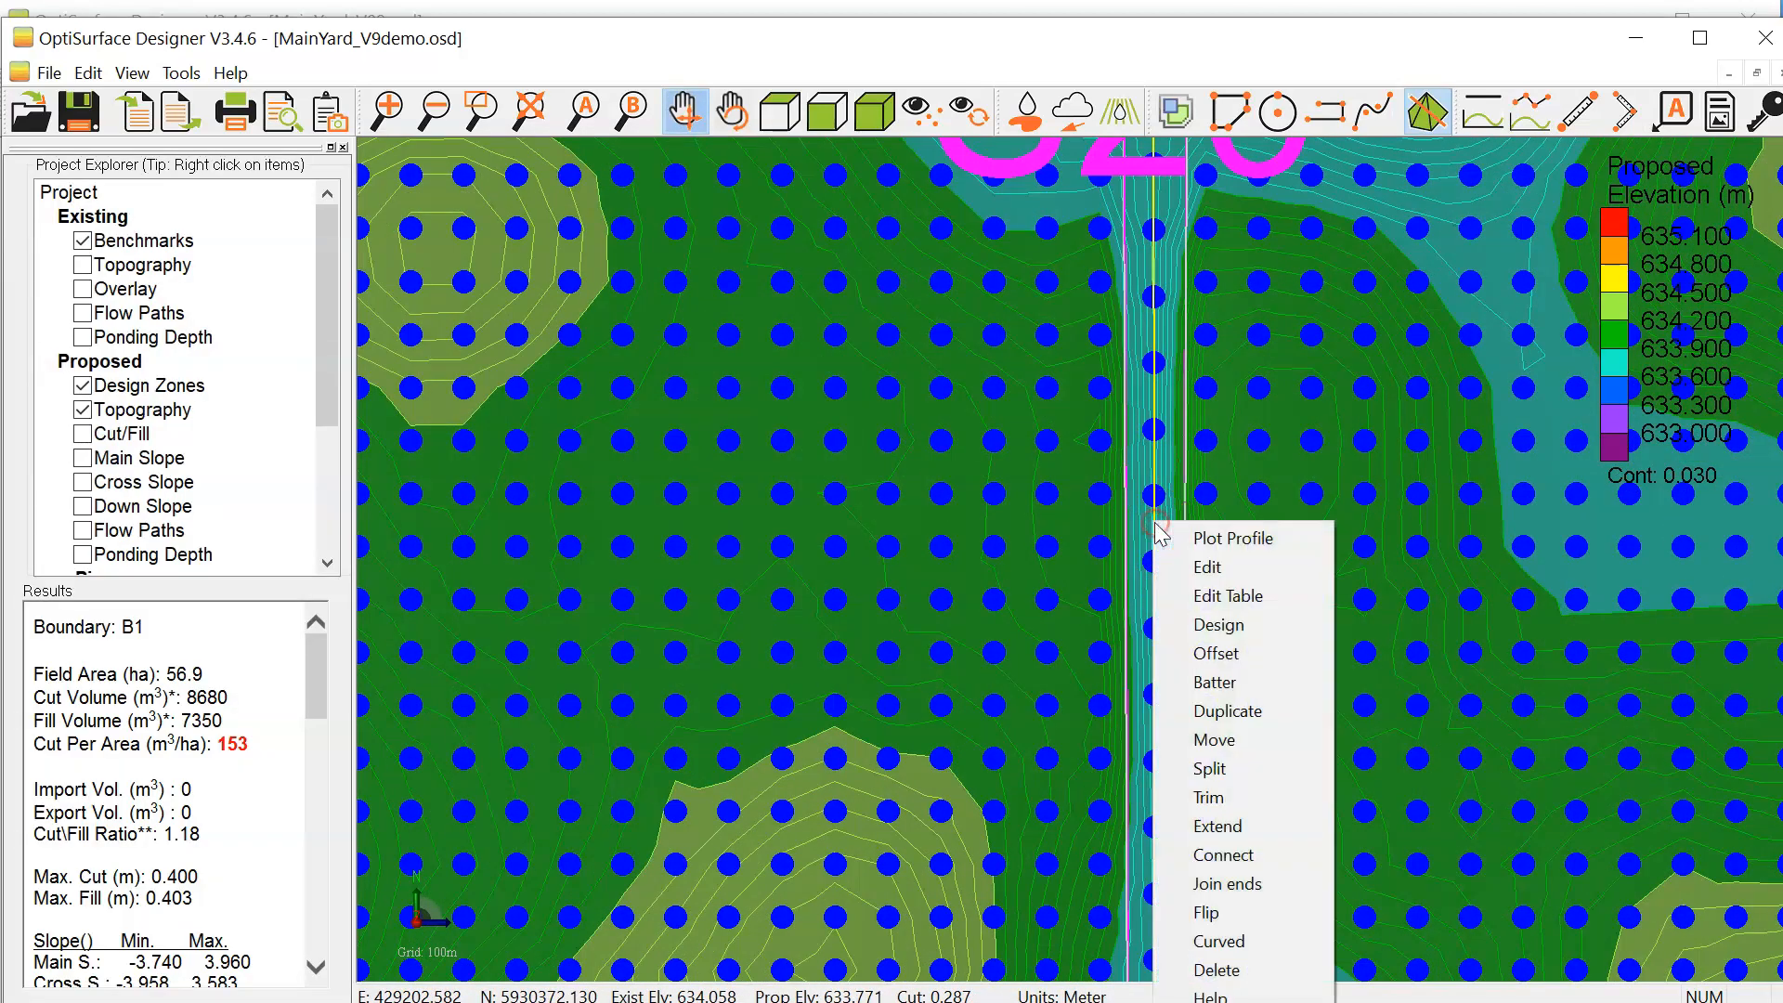
left_click(1213, 682)
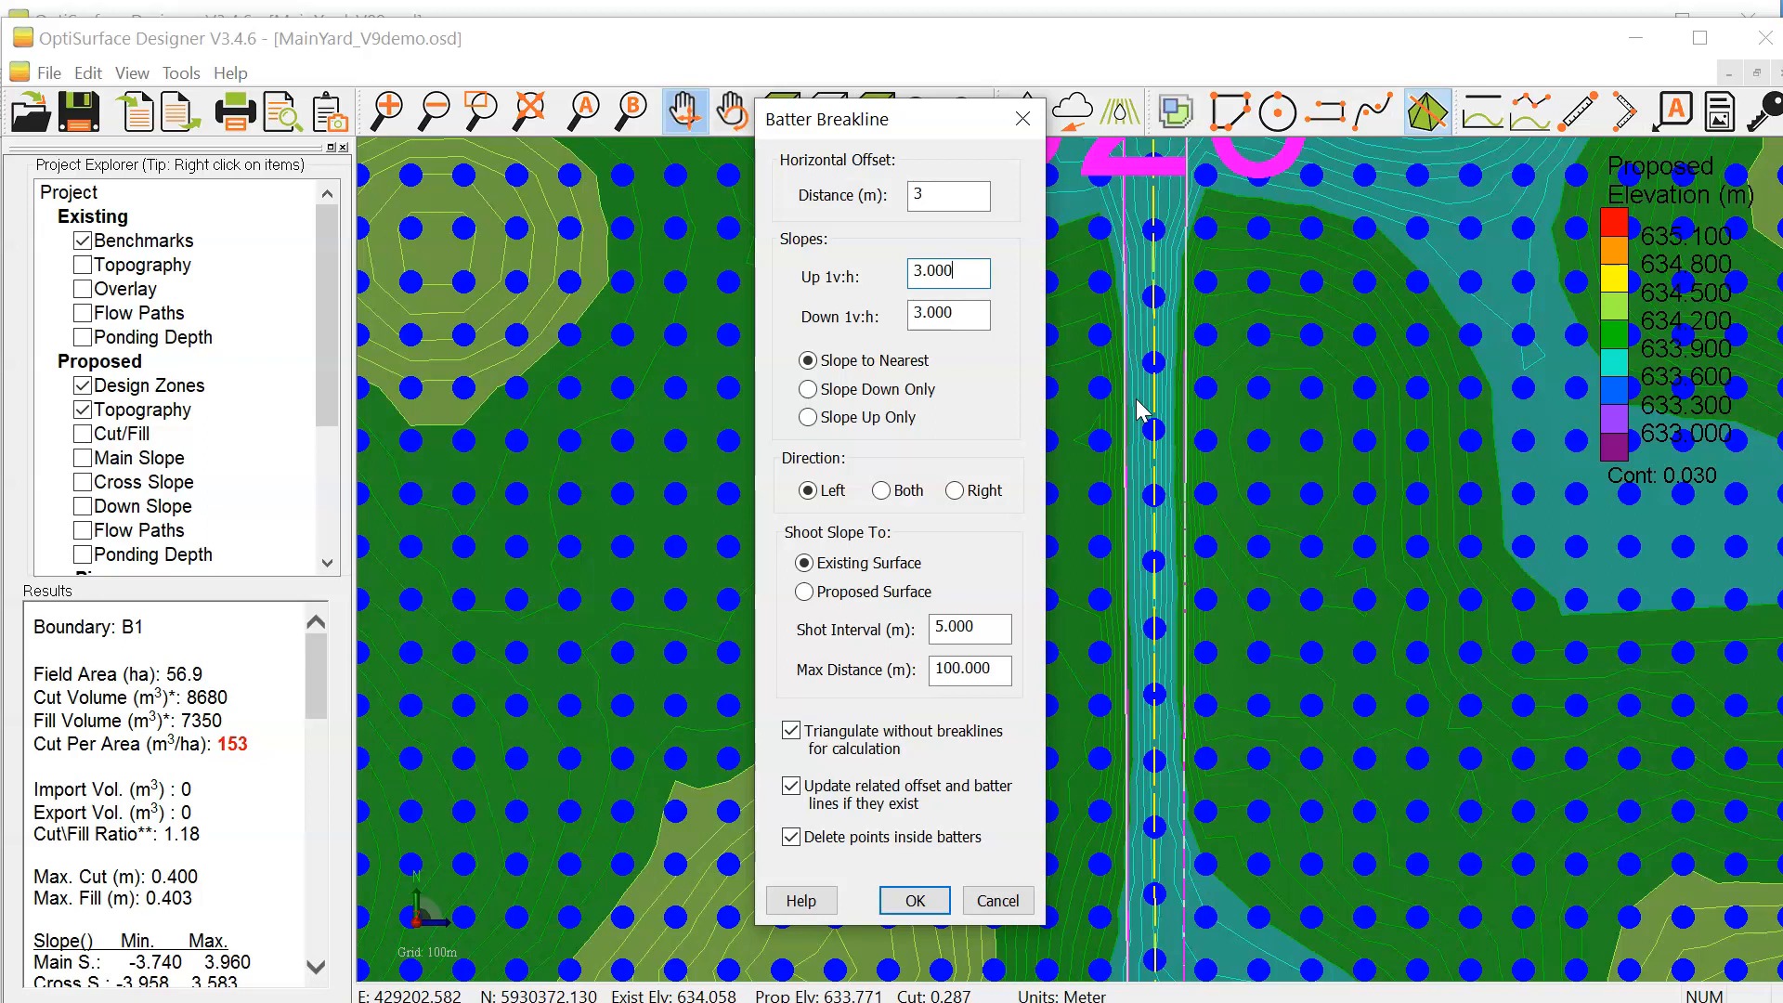
left_click_drag(959, 269, 860, 271)
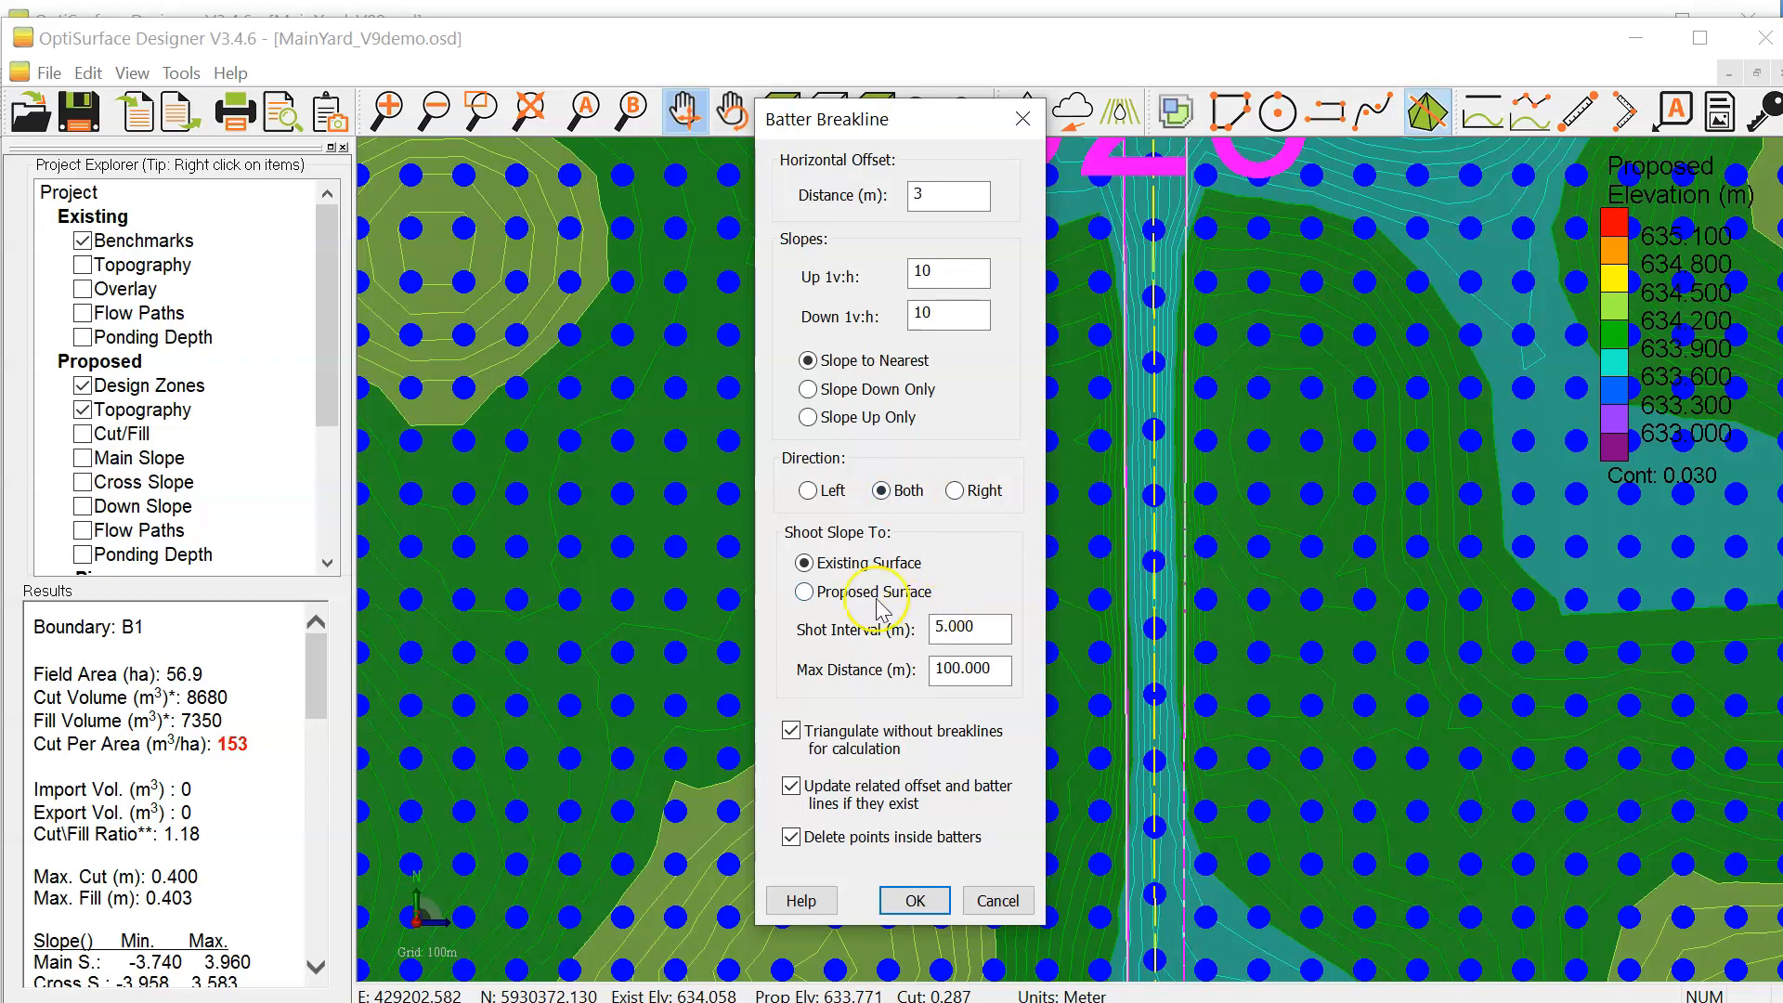
left_click(805, 594)
left_click(909, 911)
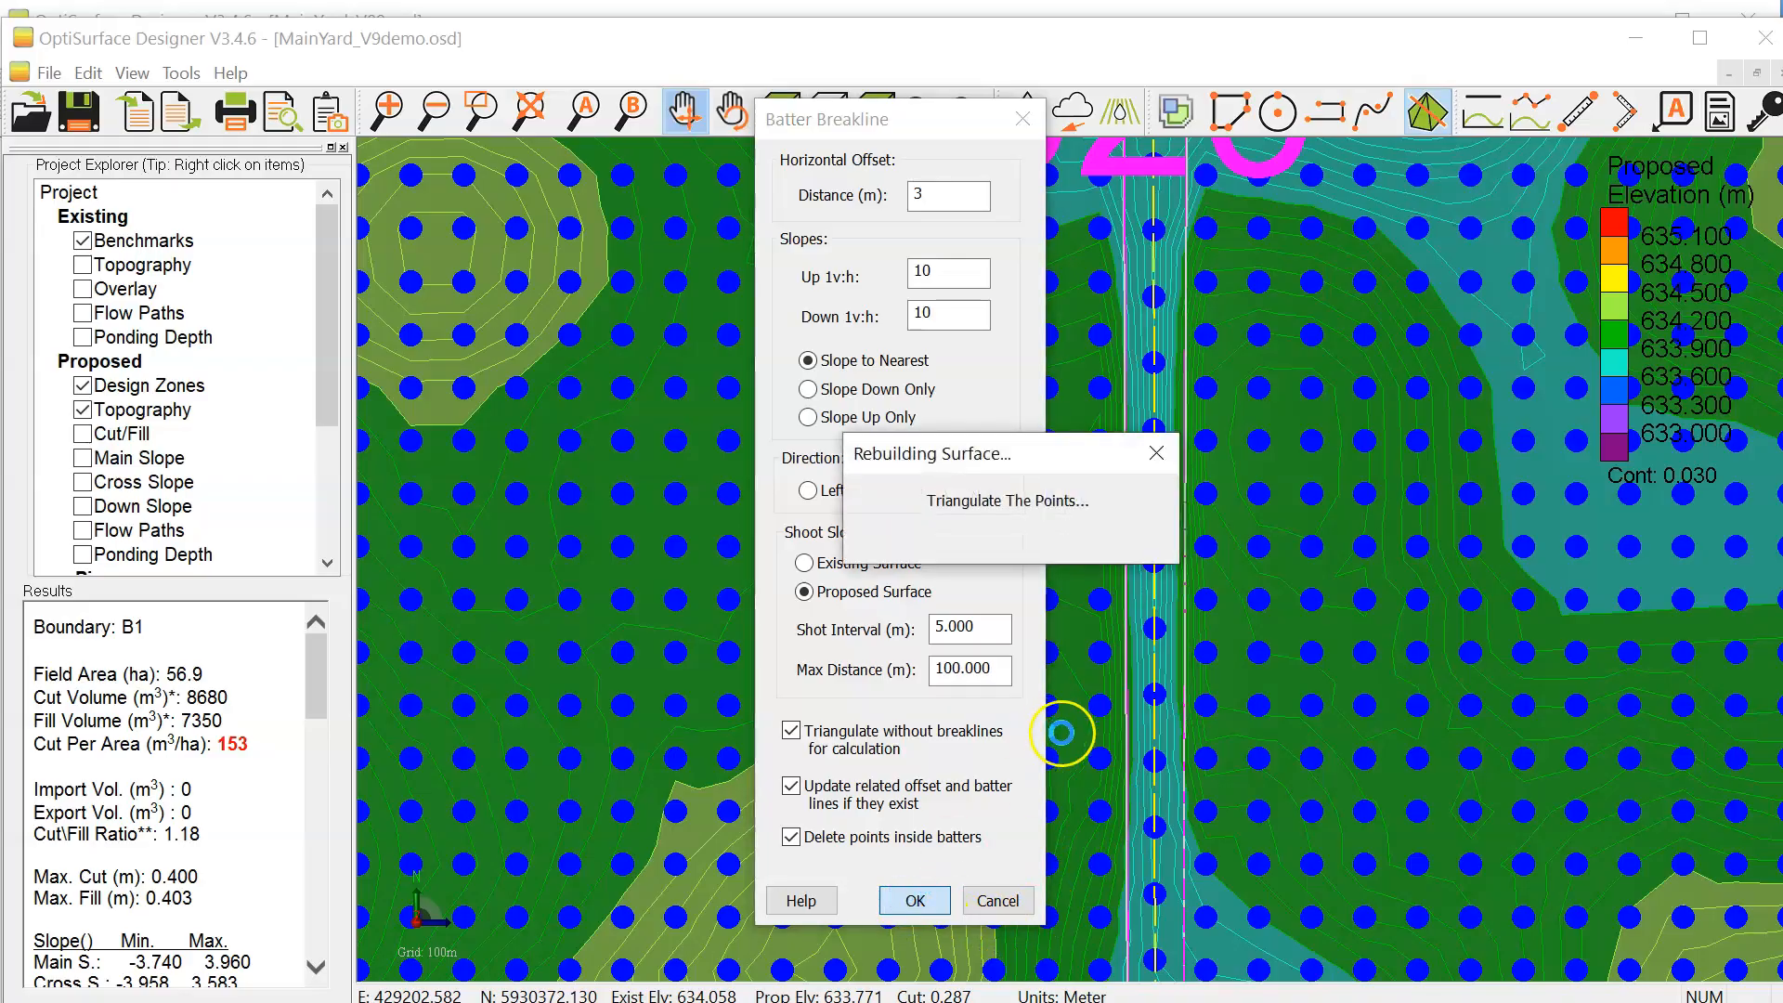
scroll(1312, 471, "up", 10)
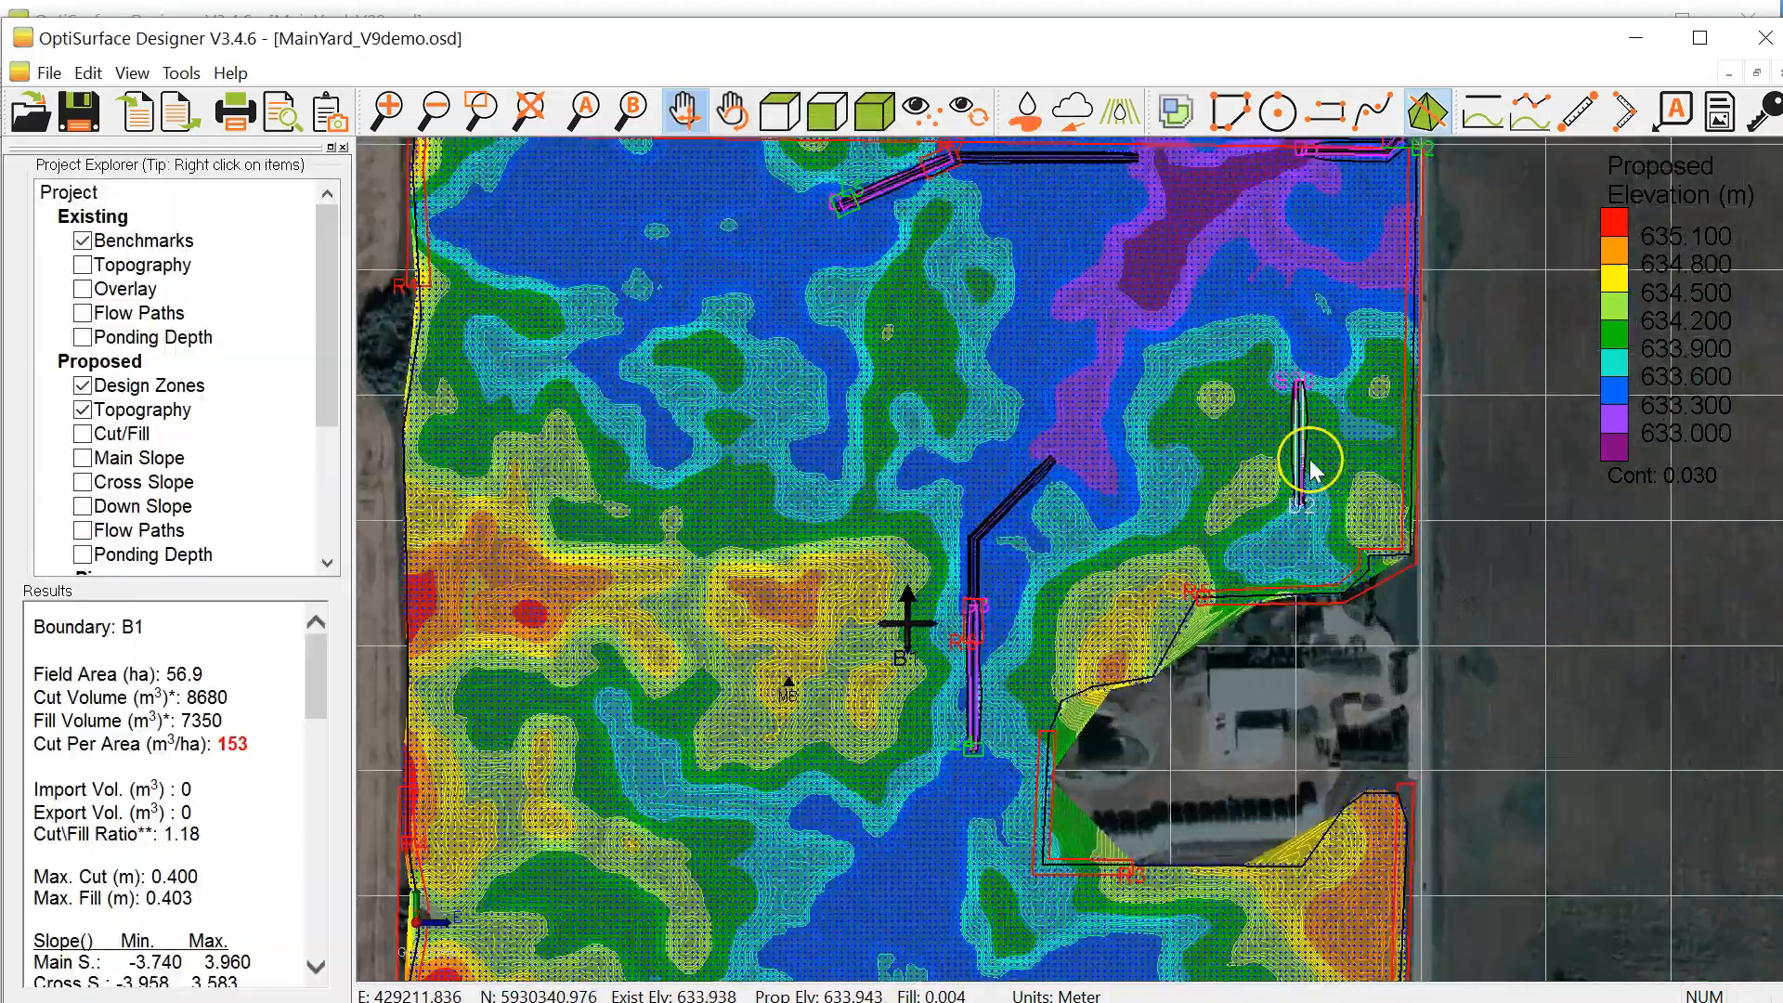
scroll(1226, 432, "up", 4)
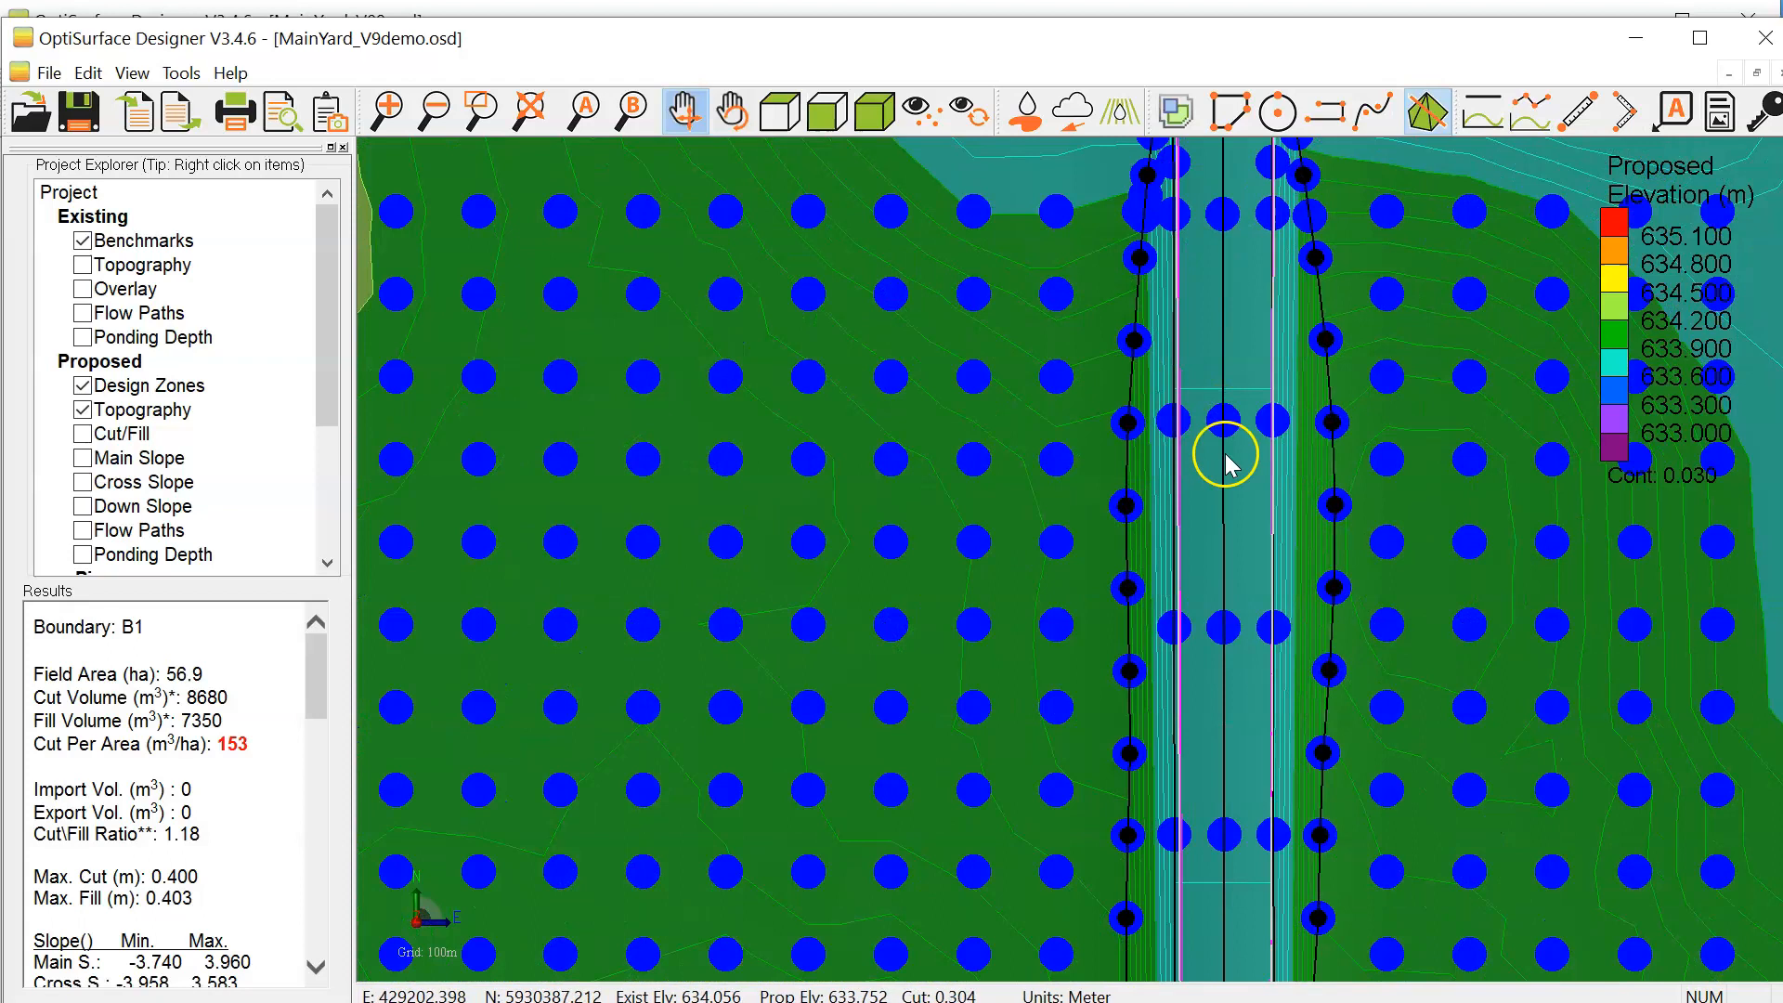
Step: Turn off the point markers in the proposed topography's display properties
scroll(1222, 450, "down", 4)
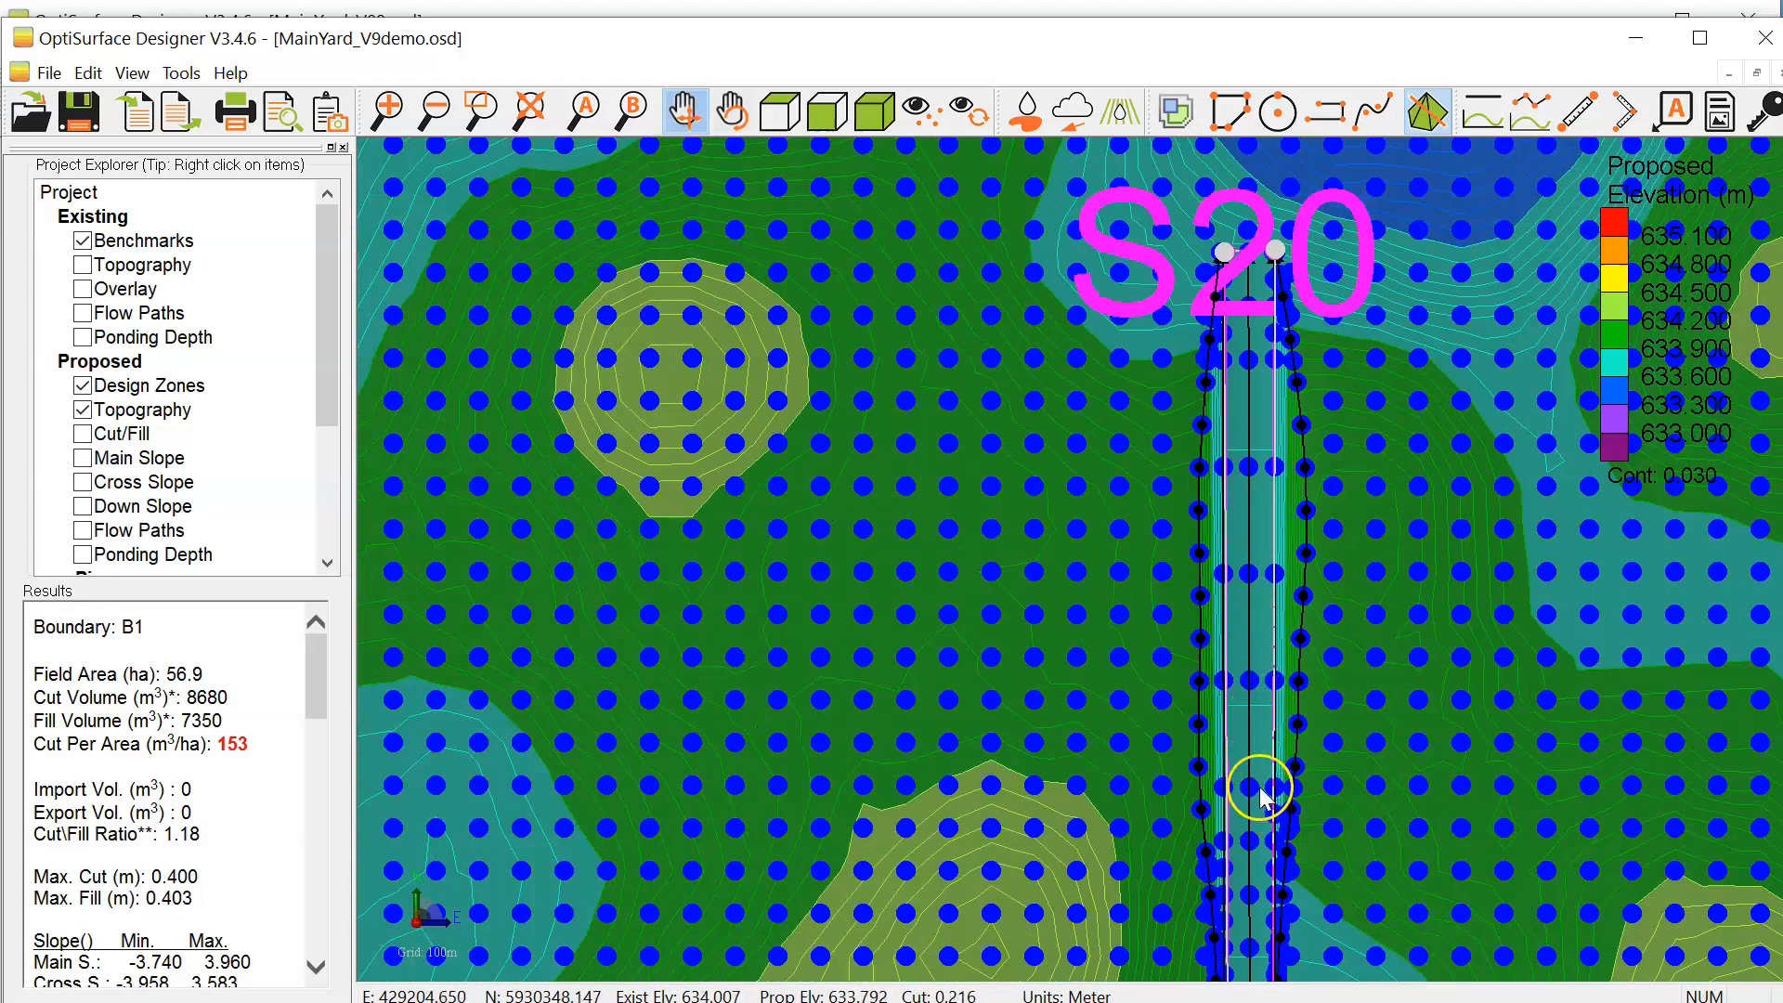
left_click_drag(1257, 784, 1230, 627)
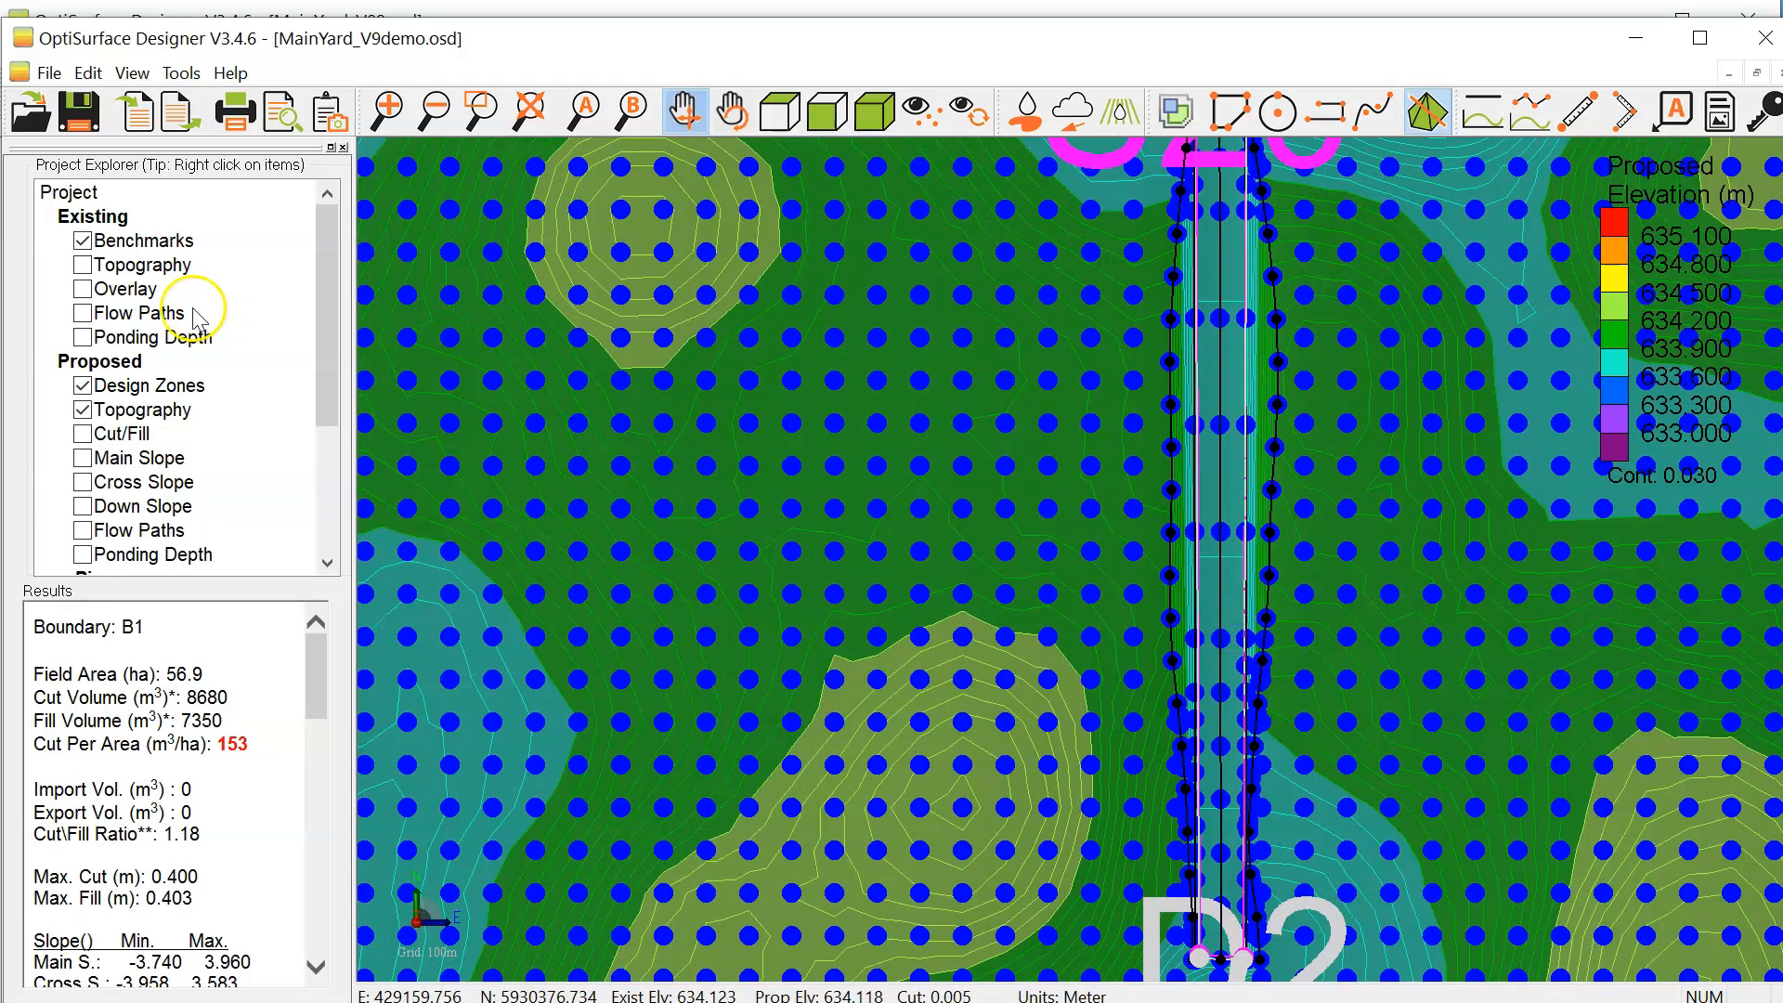
double_click(151, 418)
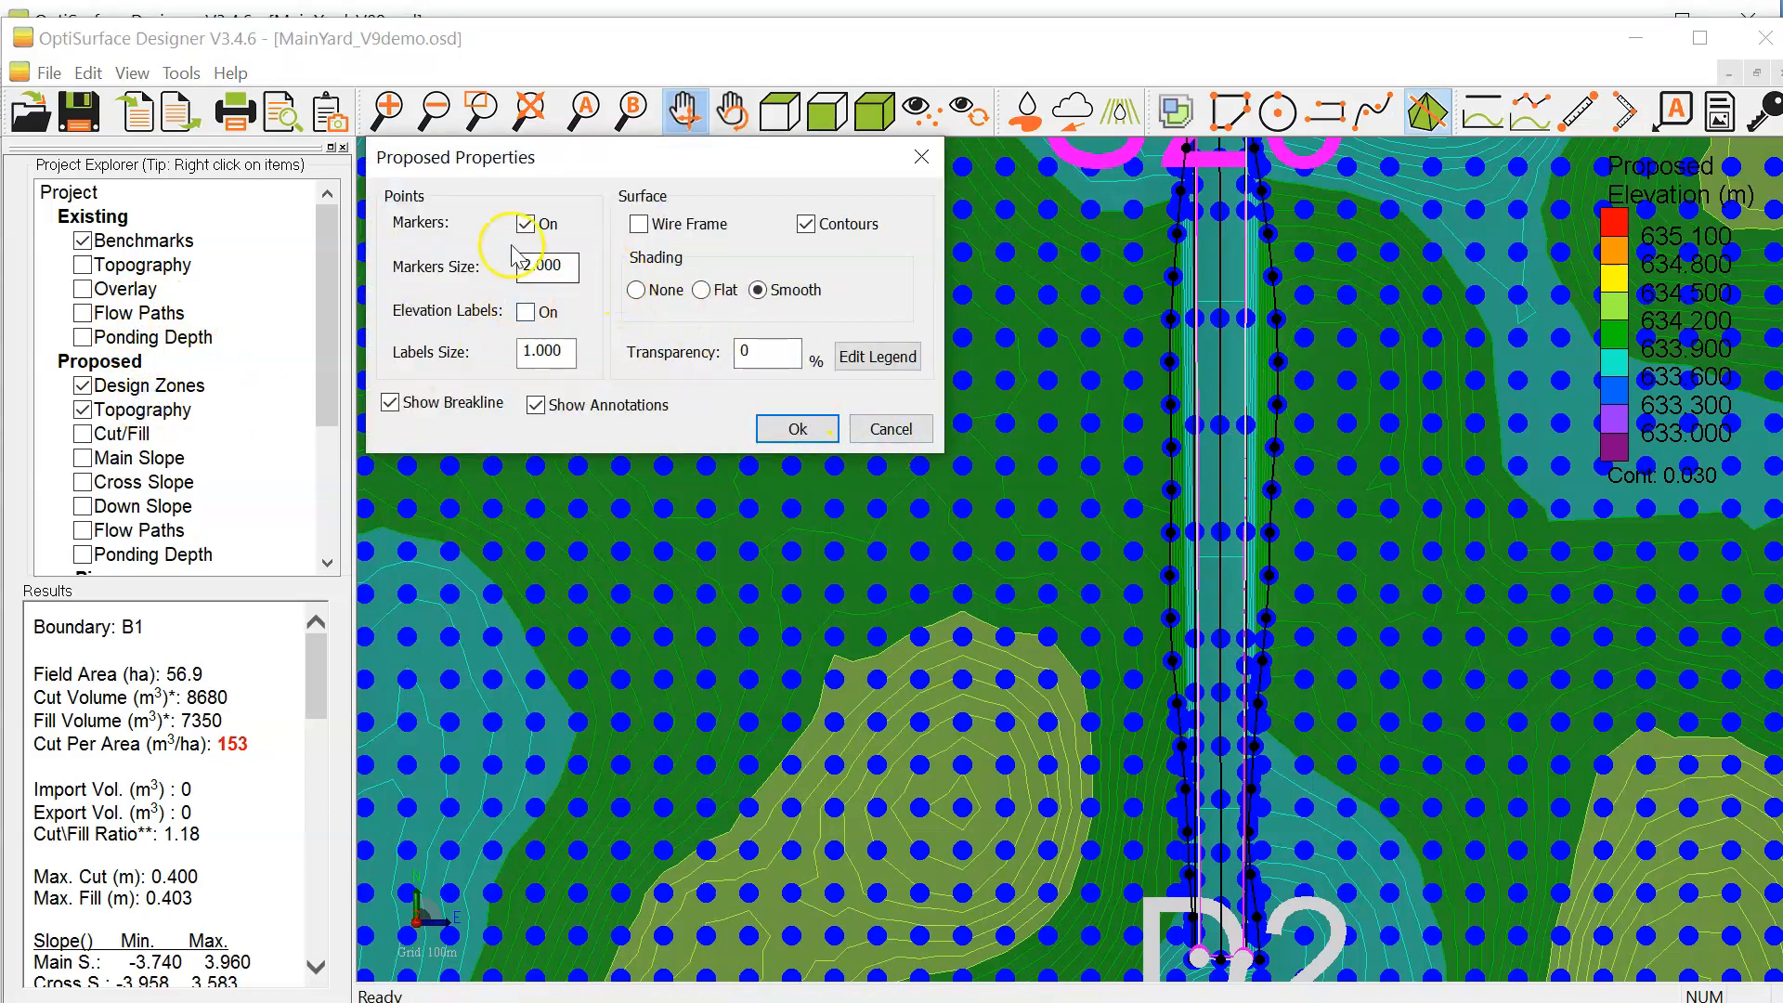
left_click(797, 428)
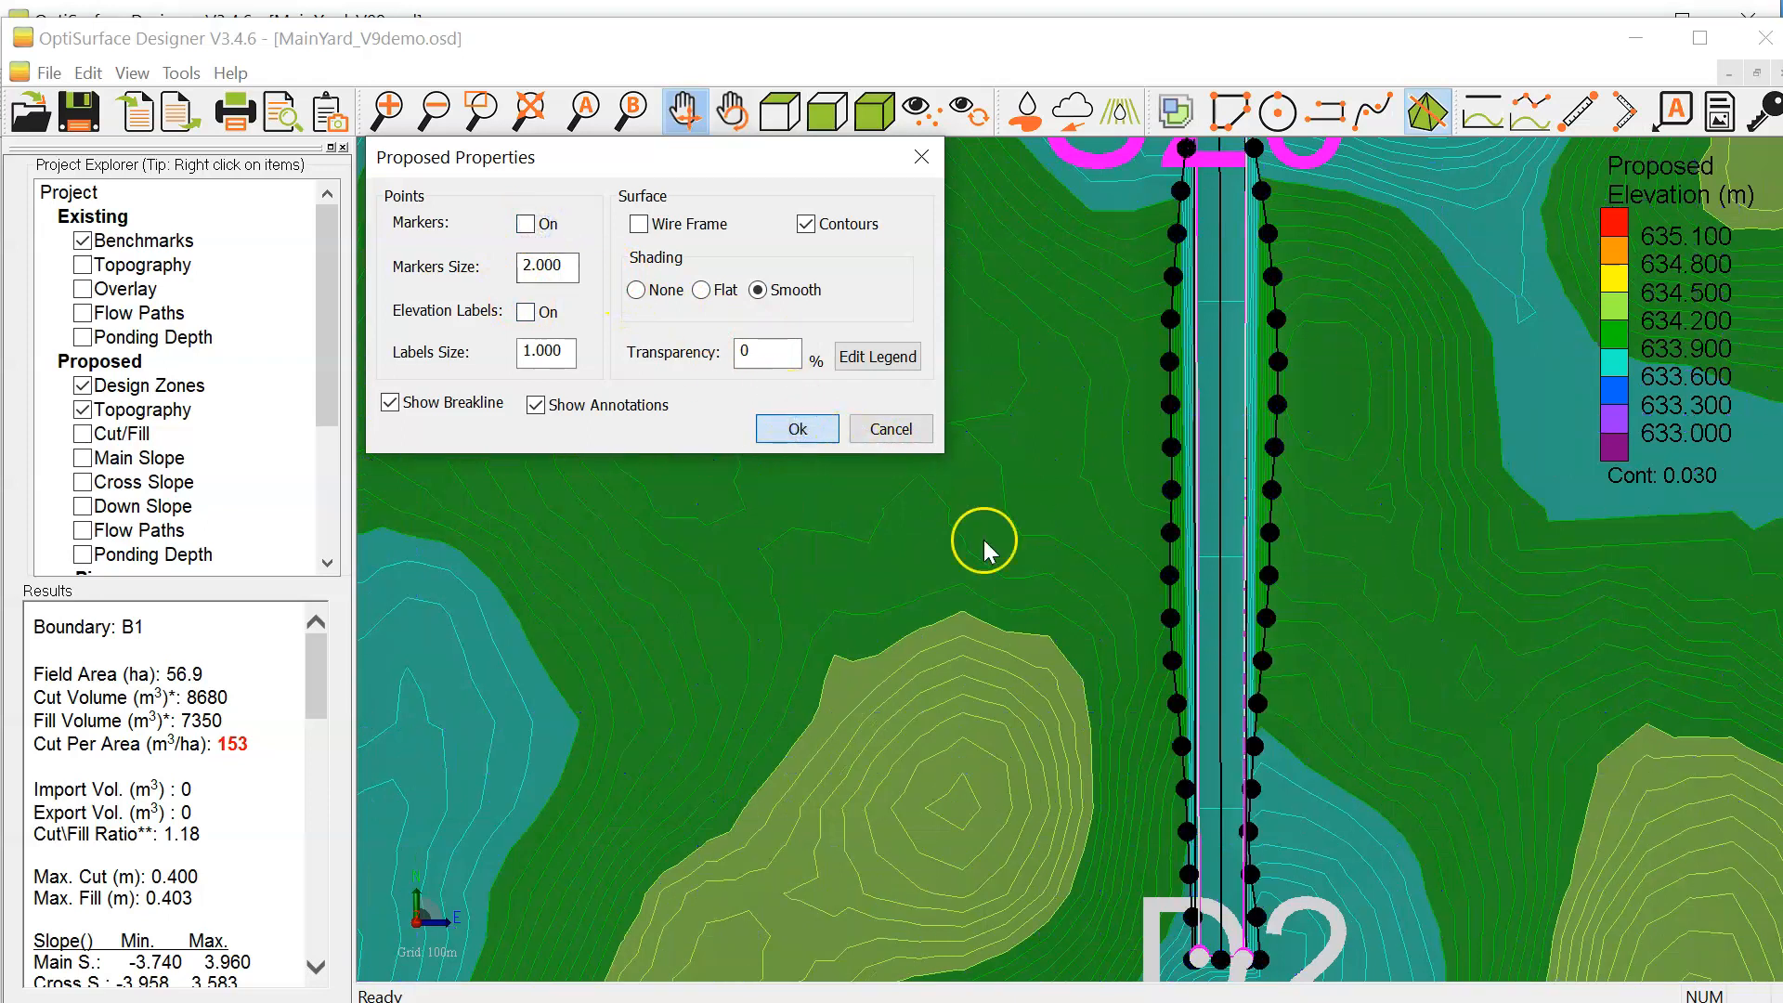
Step: Examine the batter contours on both sides of the drain and how its southern end meets the low ground at D2
left_click(1210, 505)
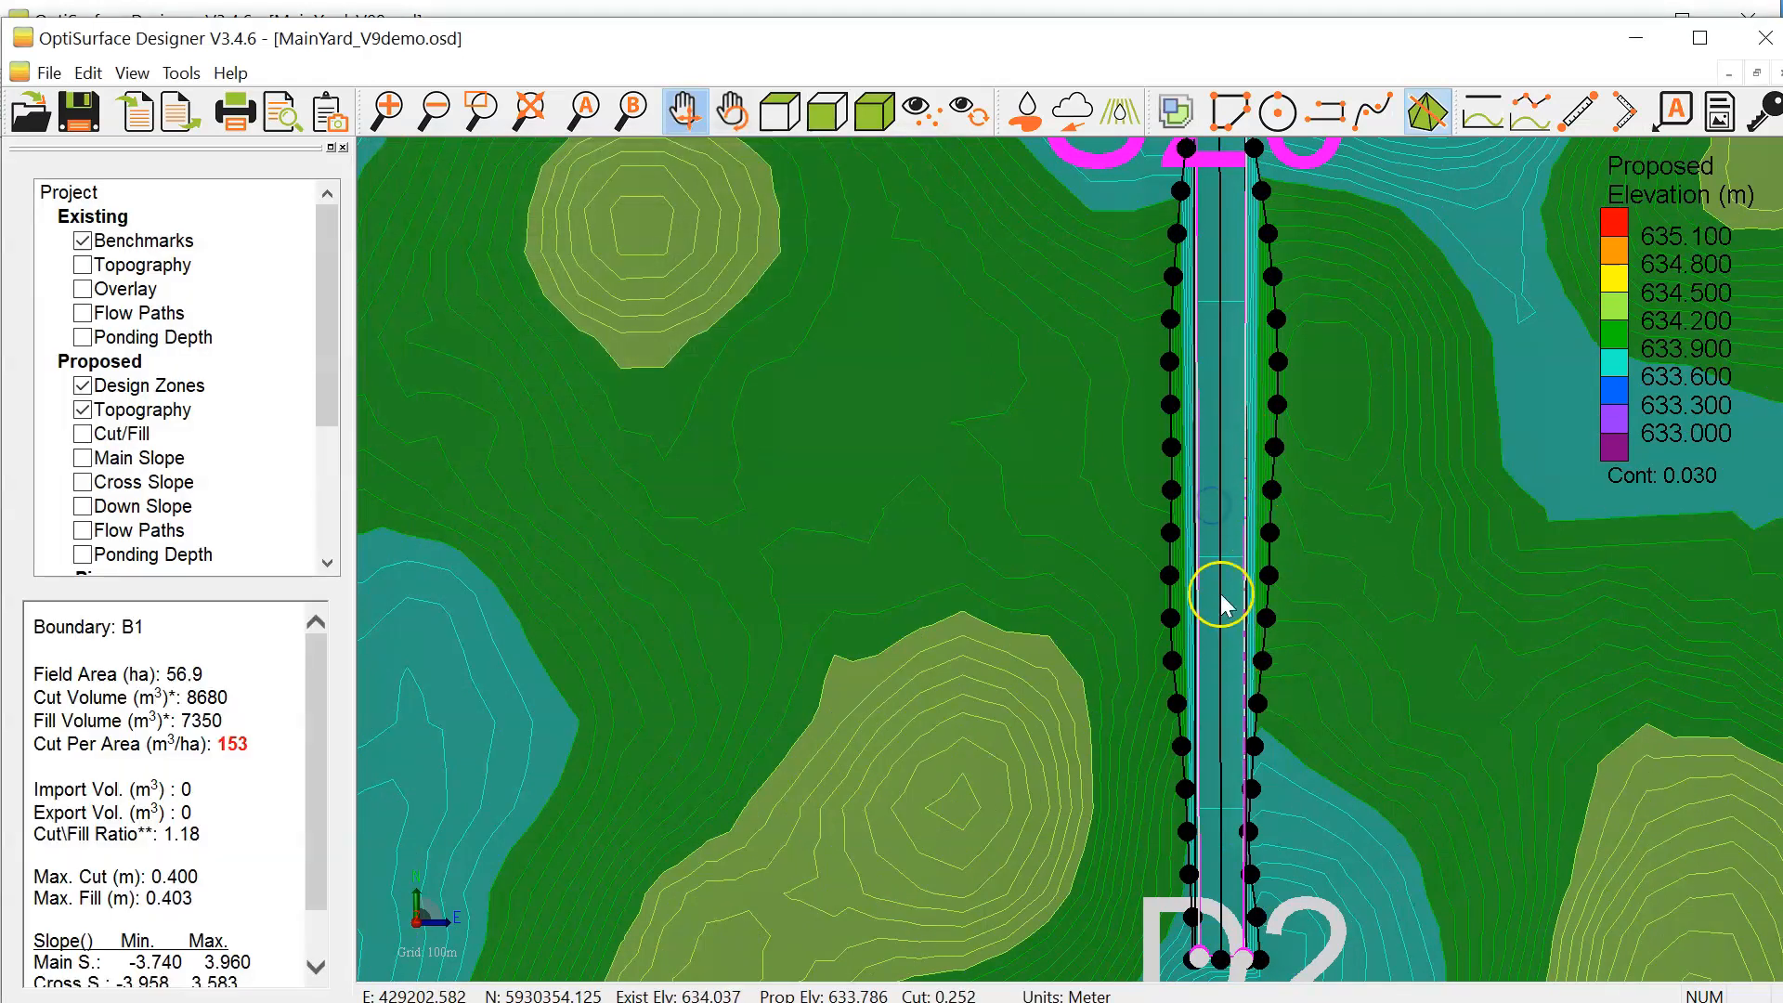
left_click_drag(1221, 597, 1213, 568)
scroll(1203, 481, "up", 3)
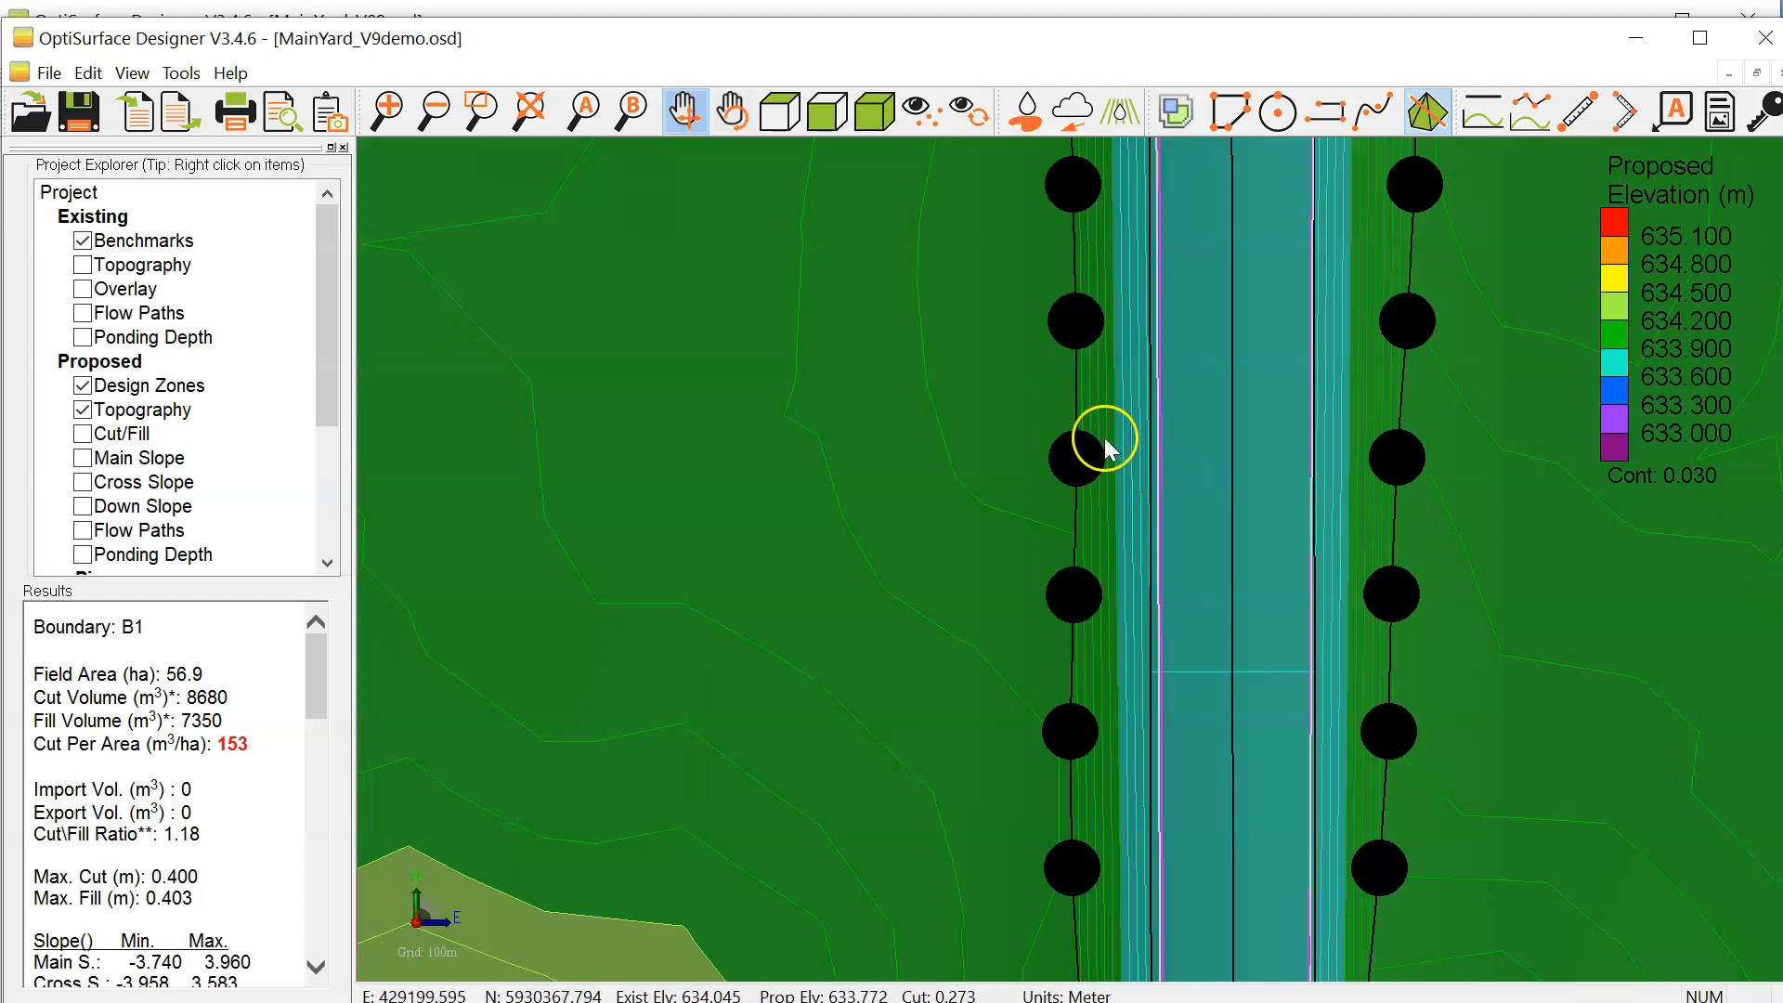
scroll(1134, 415, "up", 3)
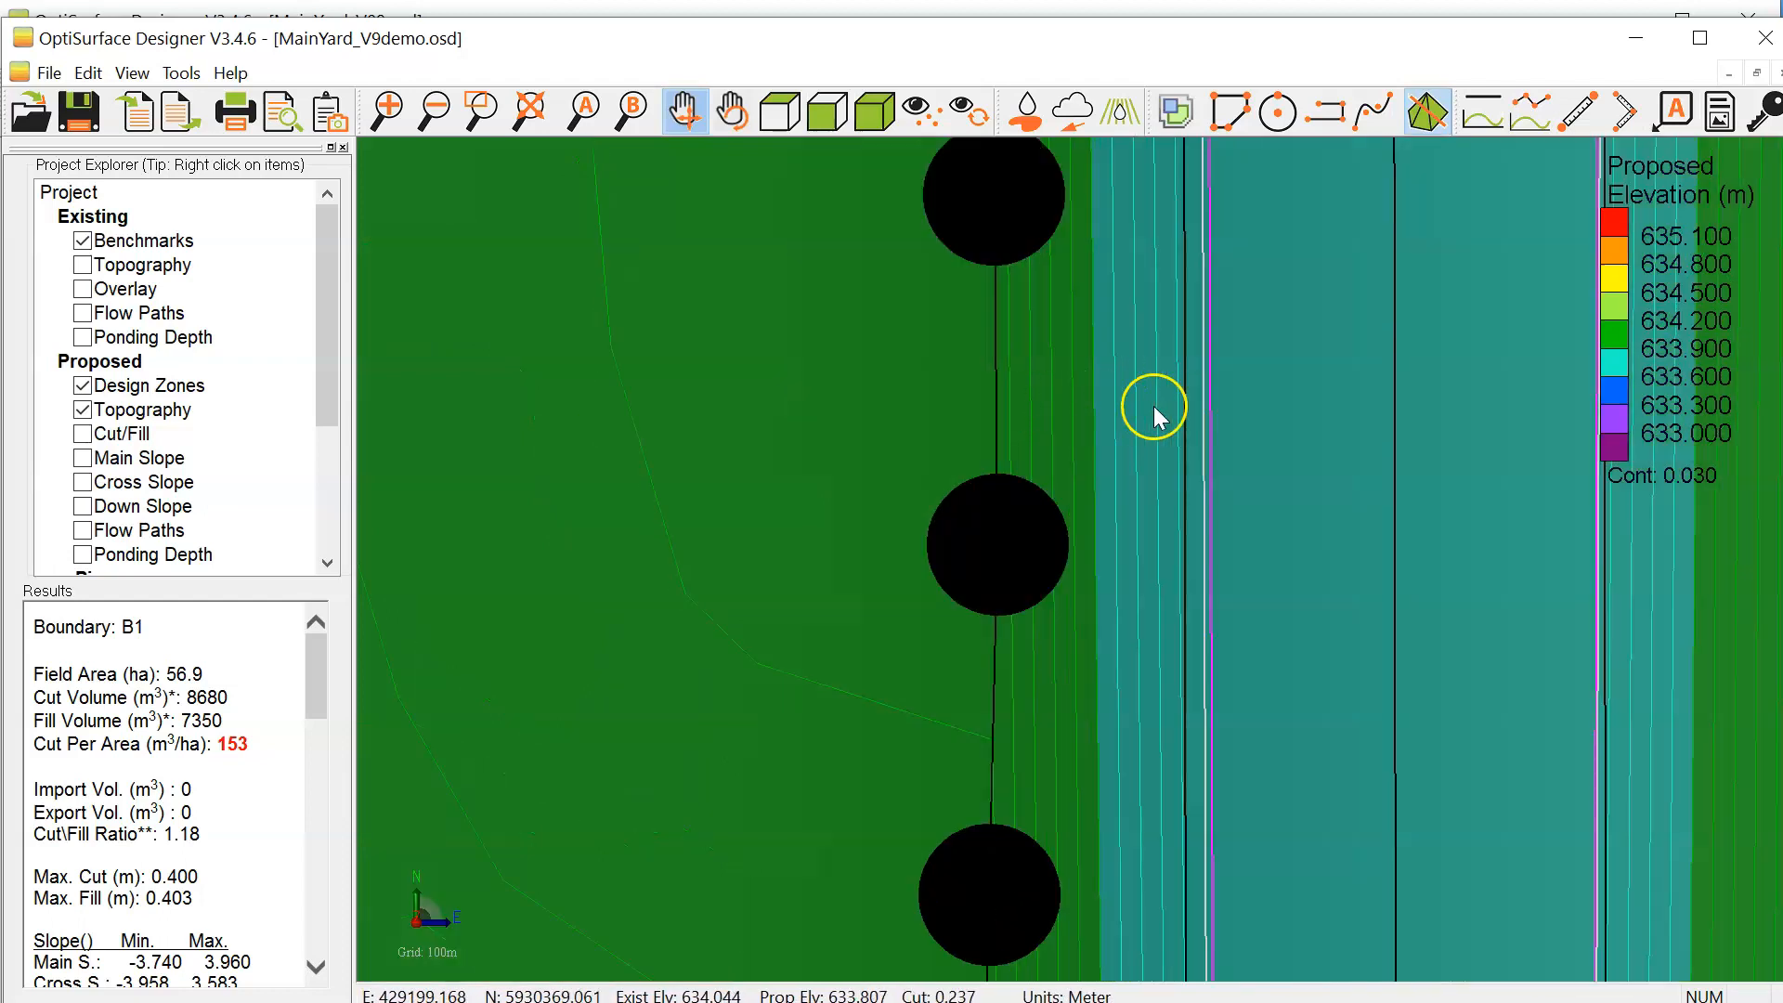
left_click_drag(1198, 401, 865, 392)
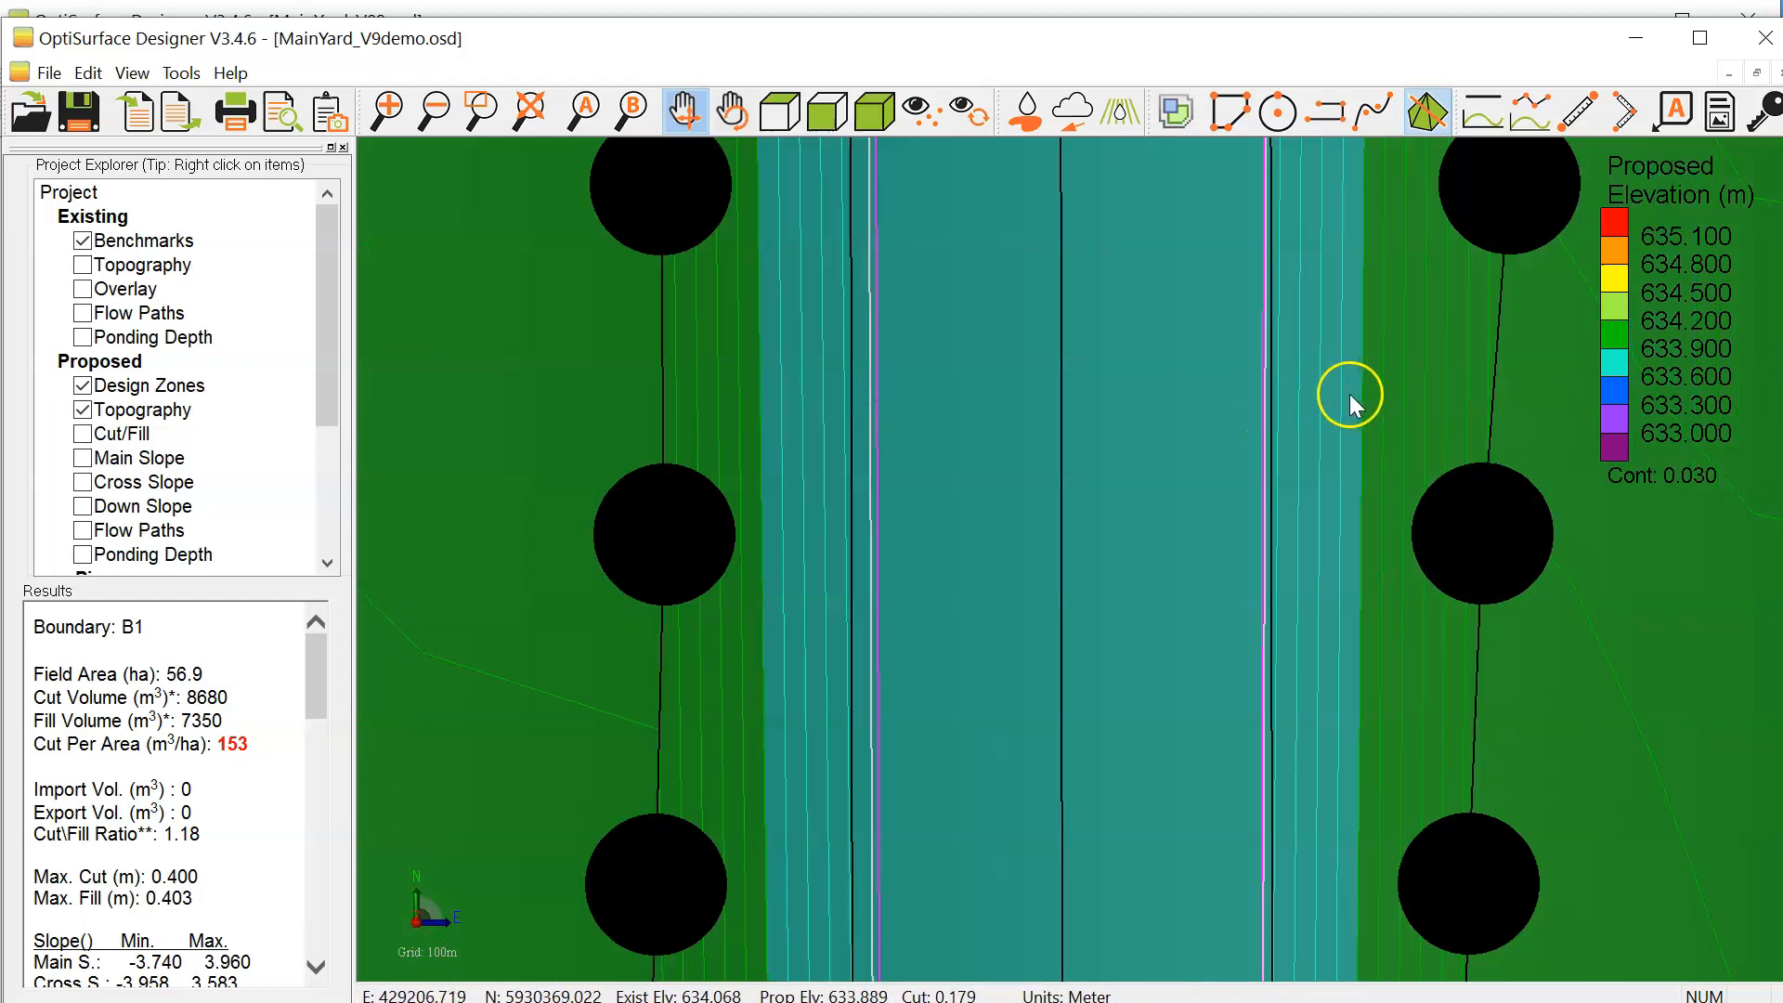
scroll(1350, 394, "down", 3)
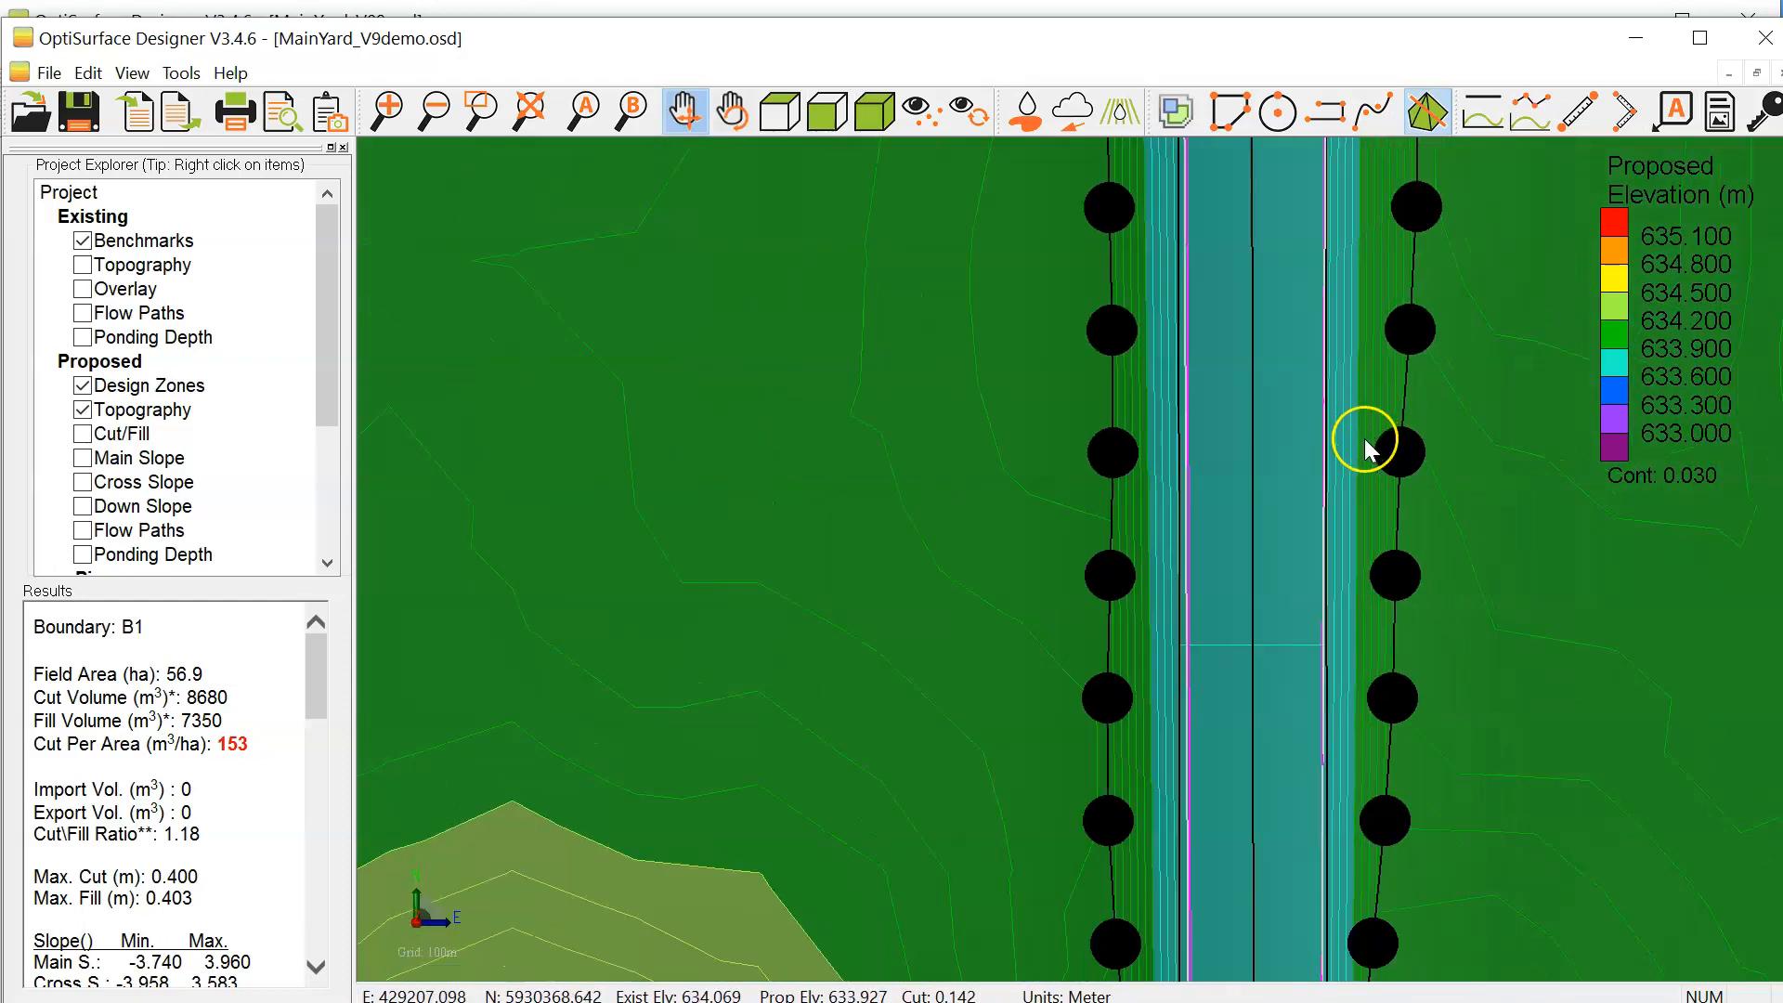
scroll(1362, 438, "down", 4)
left_click_drag(1275, 598, 1186, 425)
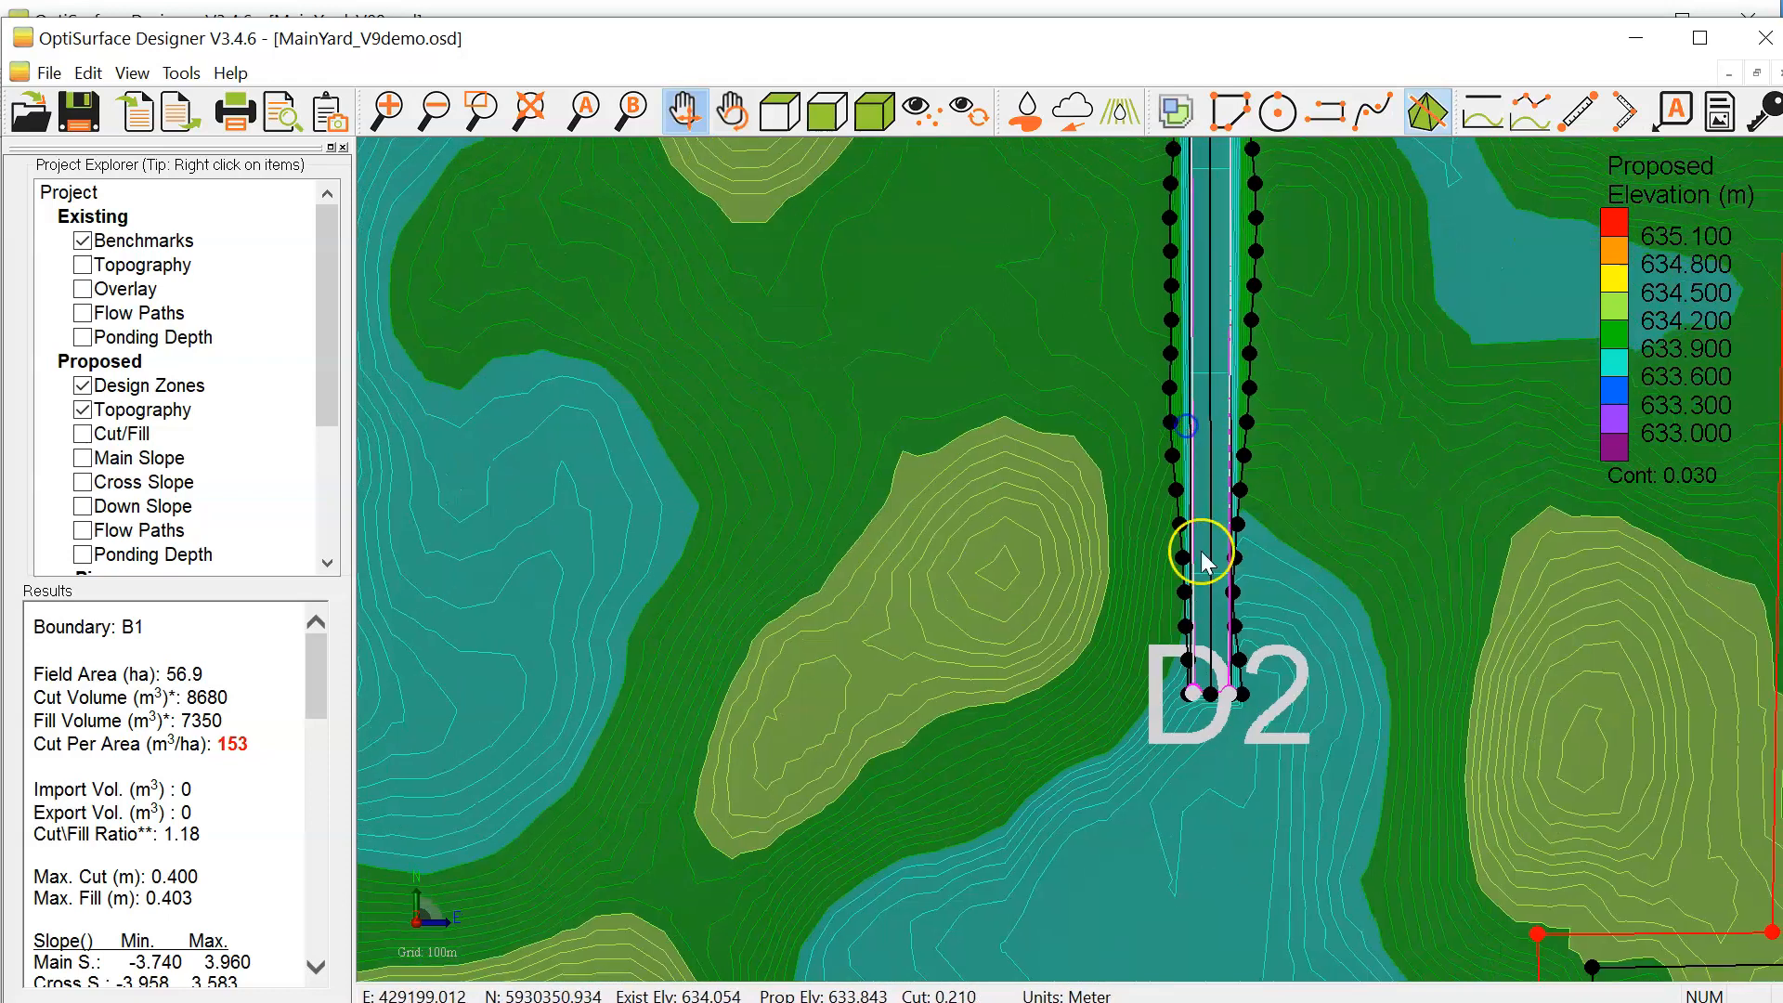
scroll(1198, 772, "up", 3)
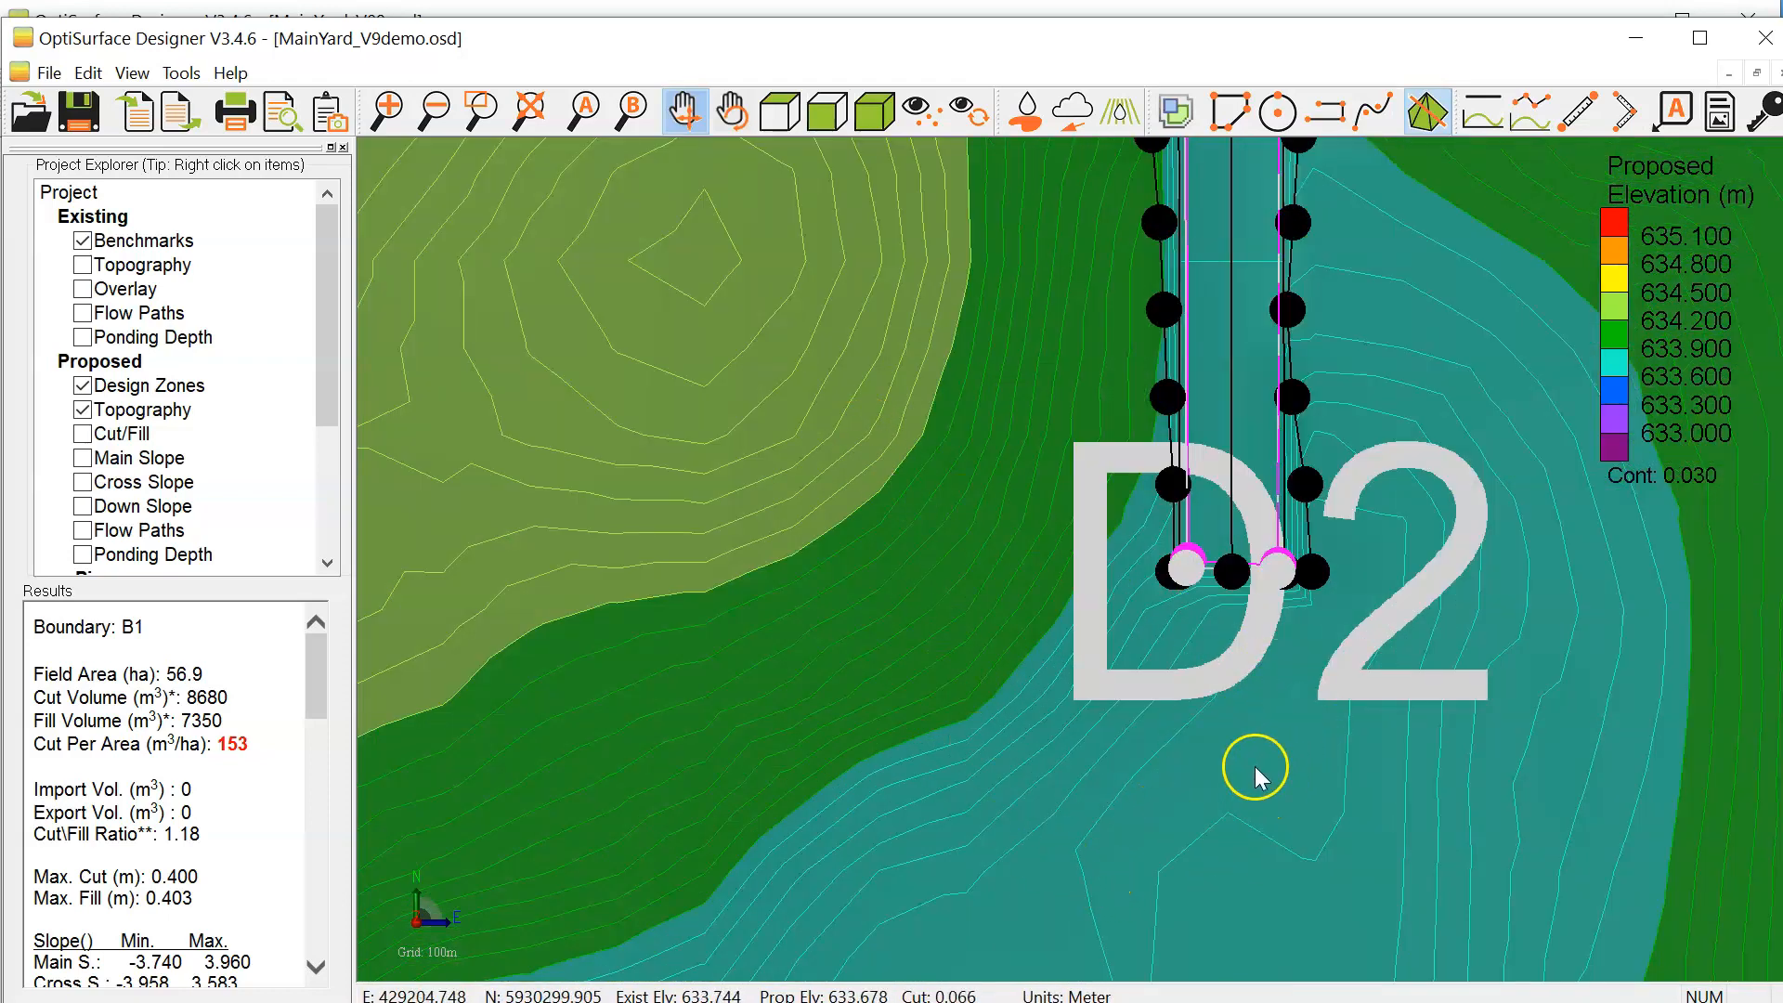
scroll(1254, 650, "up", 3)
scroll(1279, 659, "down", 1)
left_click(1336, 689)
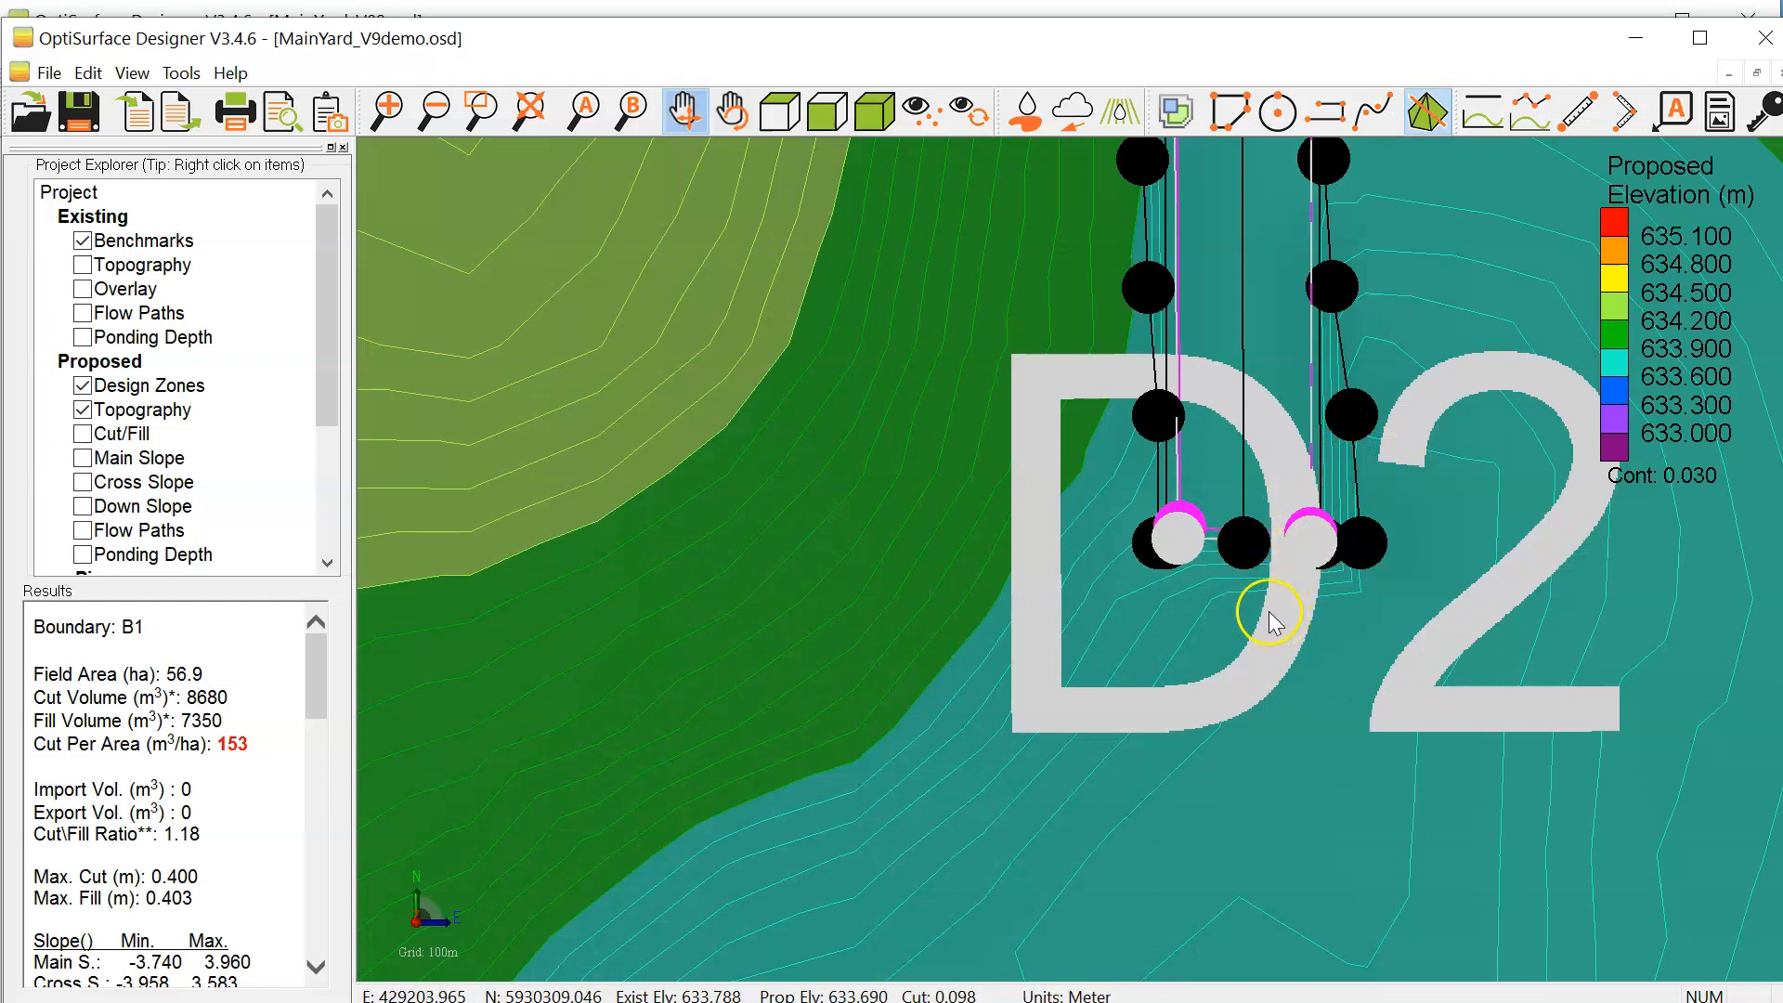
Step: Switch off the breakline triangulation of the proposed surface and open the profile of the drain's centre breakline
left_click(1427, 119)
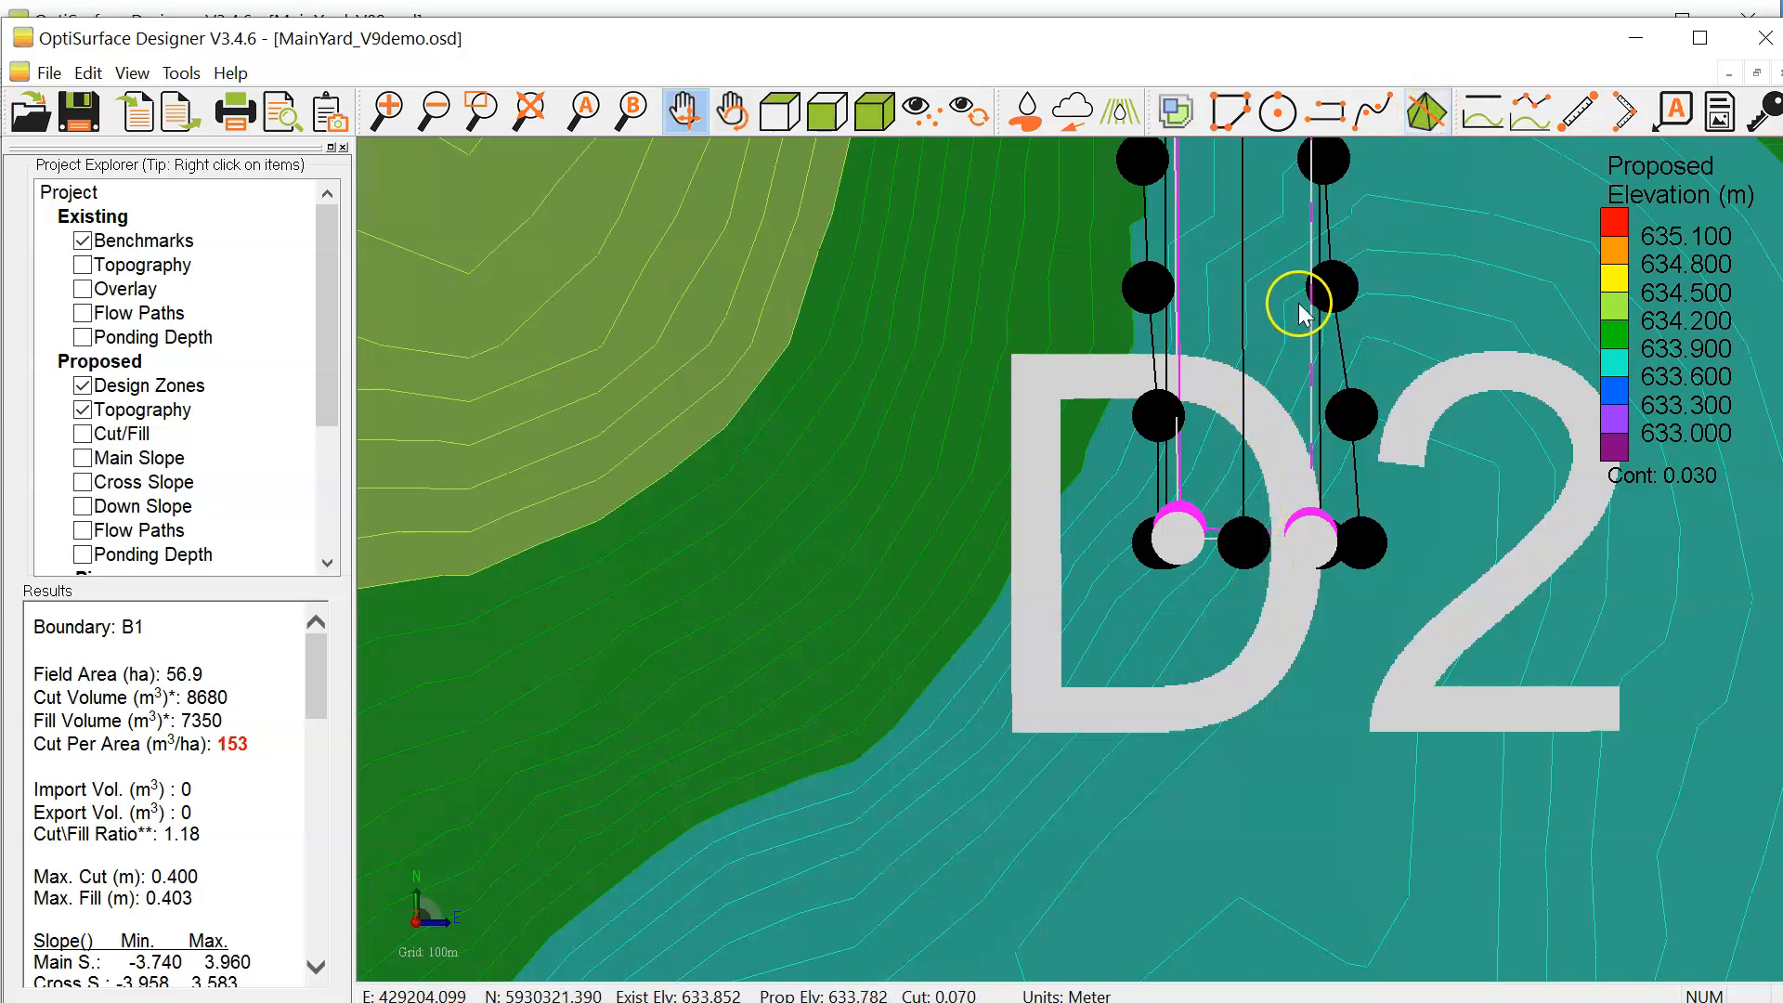
left_click_drag(1300, 306, 1291, 500)
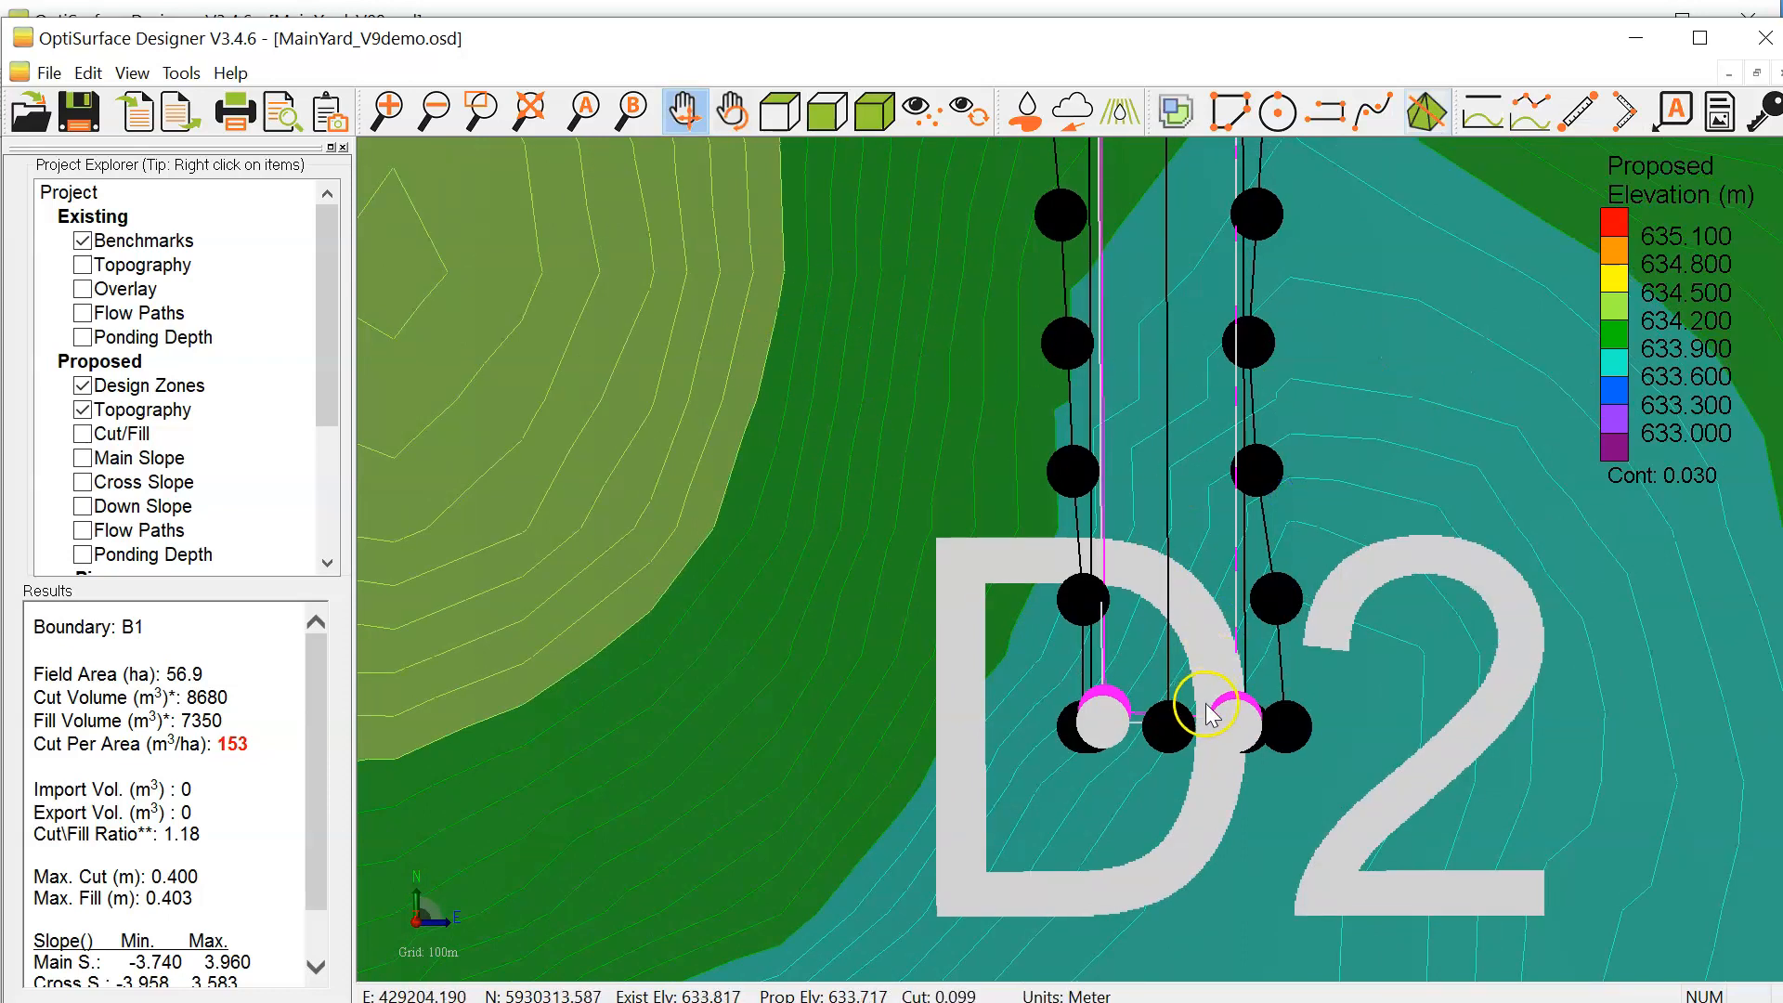
left_click(1167, 588)
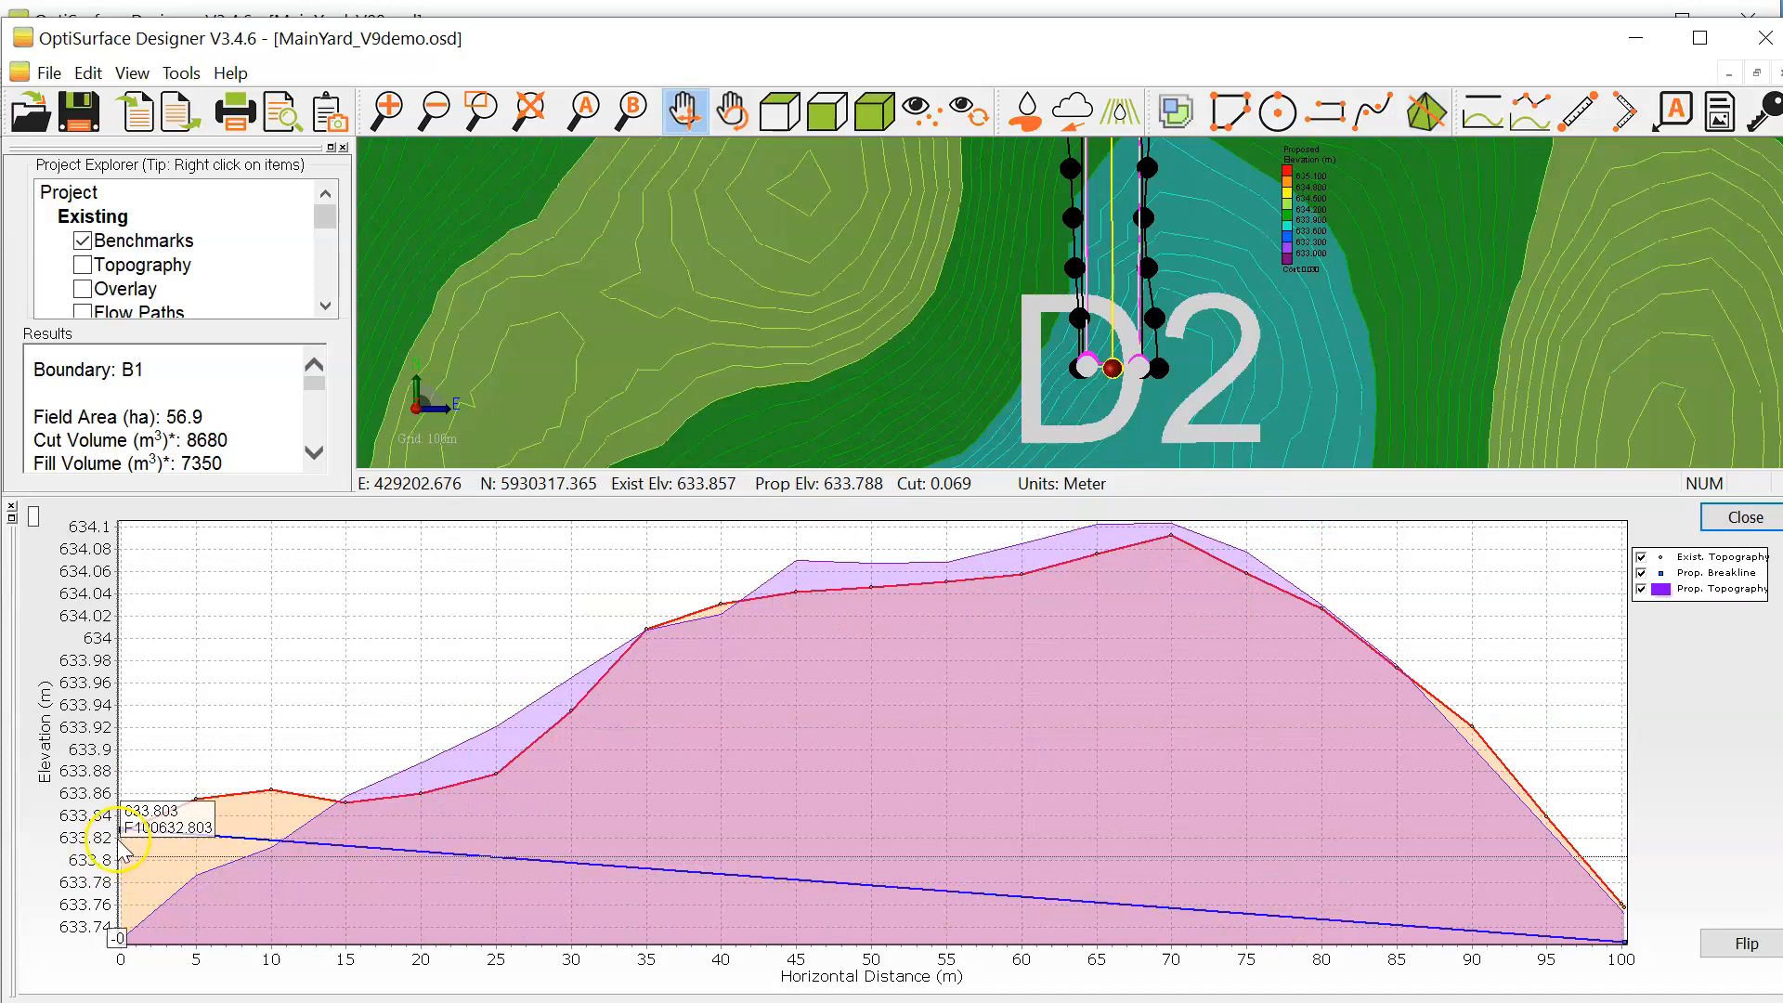
left_click_drag(120, 835, 131, 943)
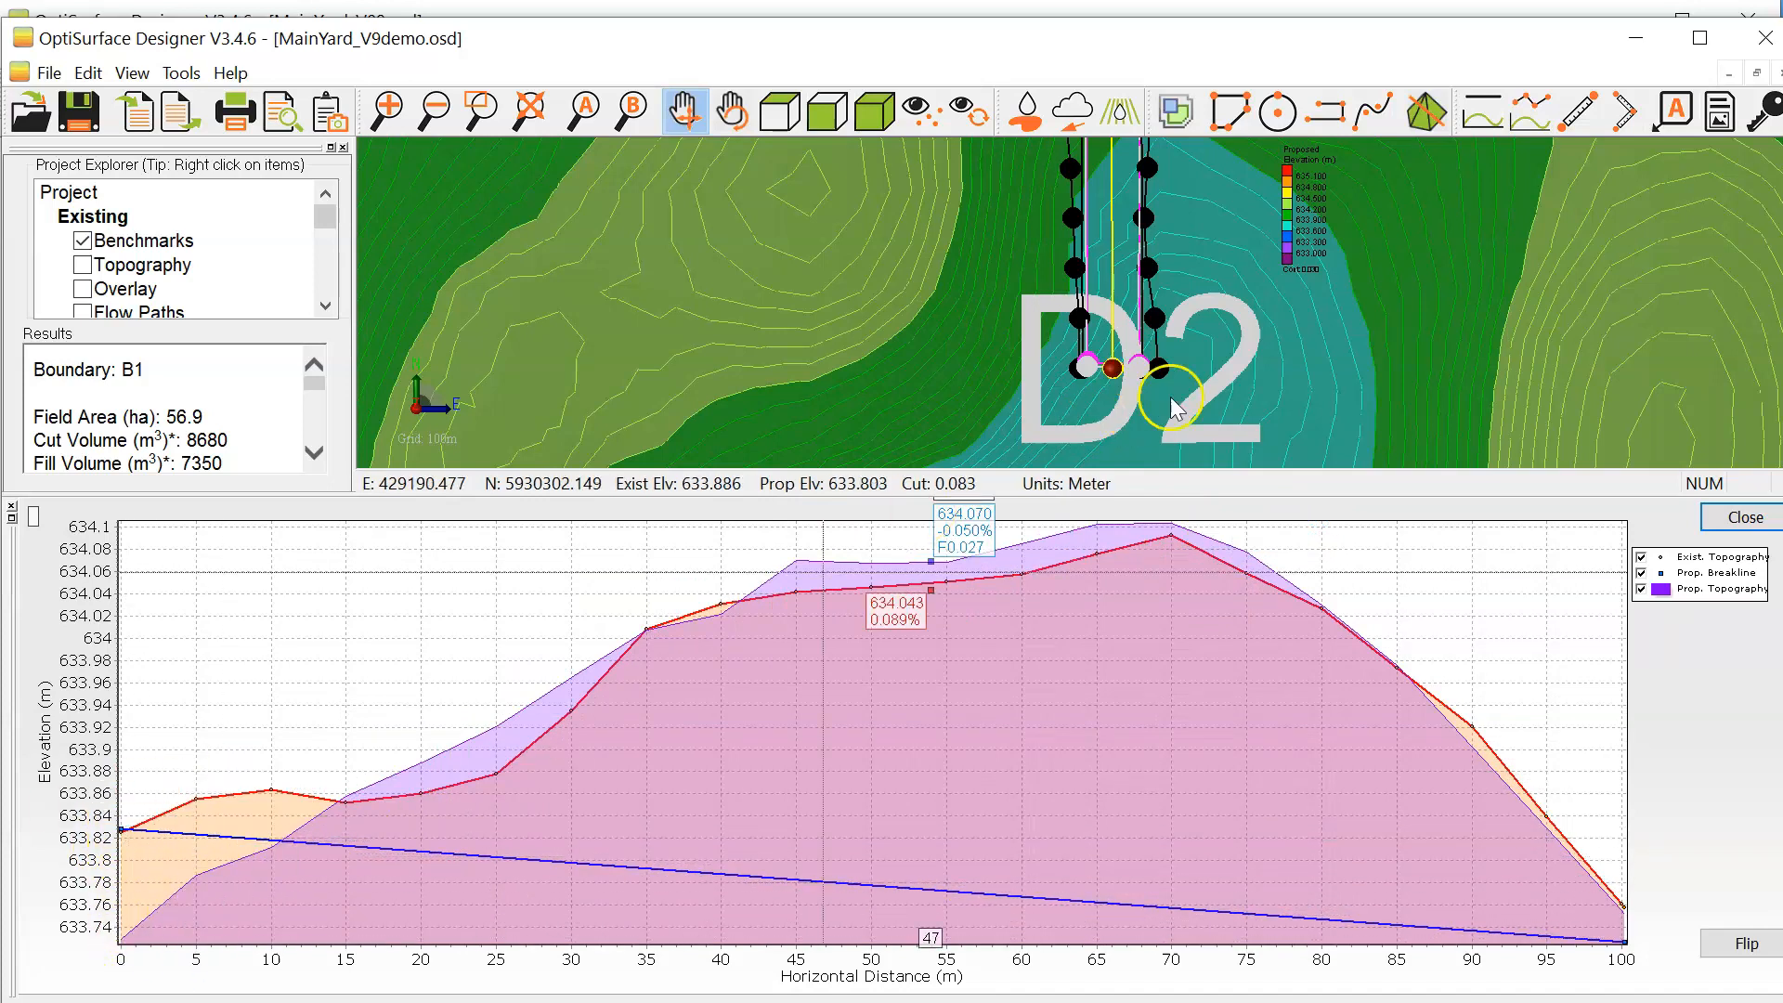
Step: Extend the centre breakline's southern end about 8 m further south into the low area below D2, and finish editing
scroll(1108, 277, "down", 3)
scroll(1132, 358, "up", 7)
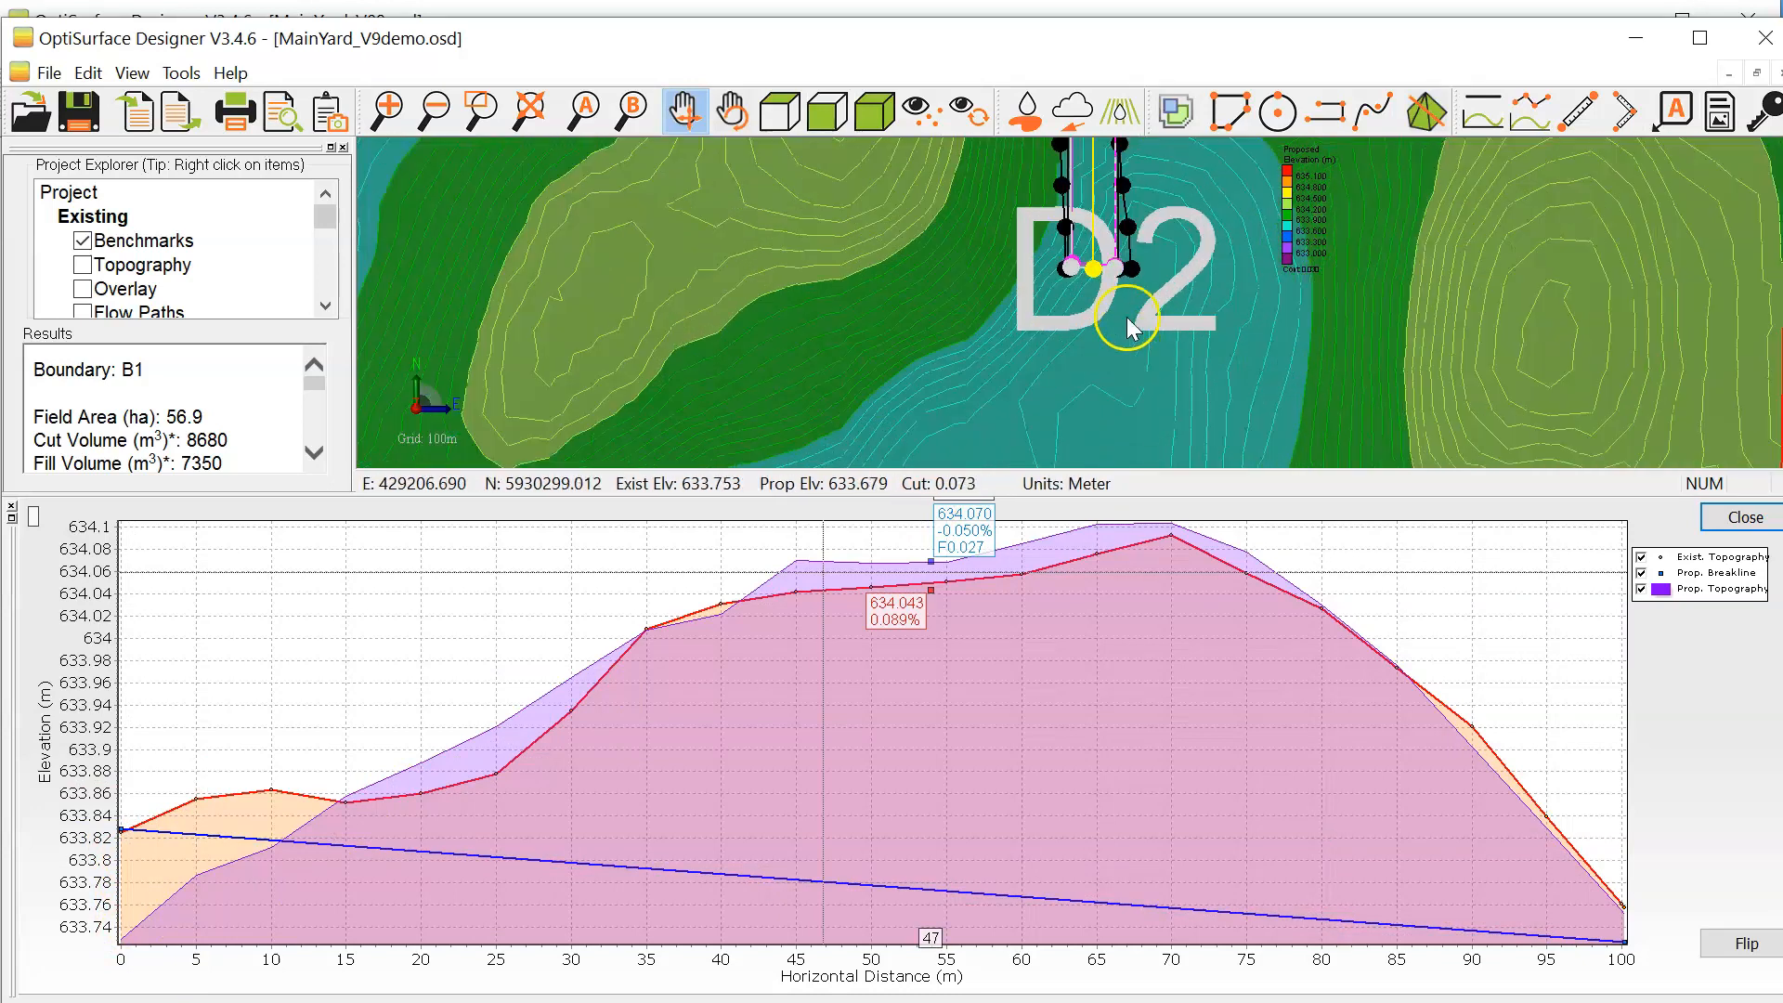
scroll(1111, 276, "down", 2)
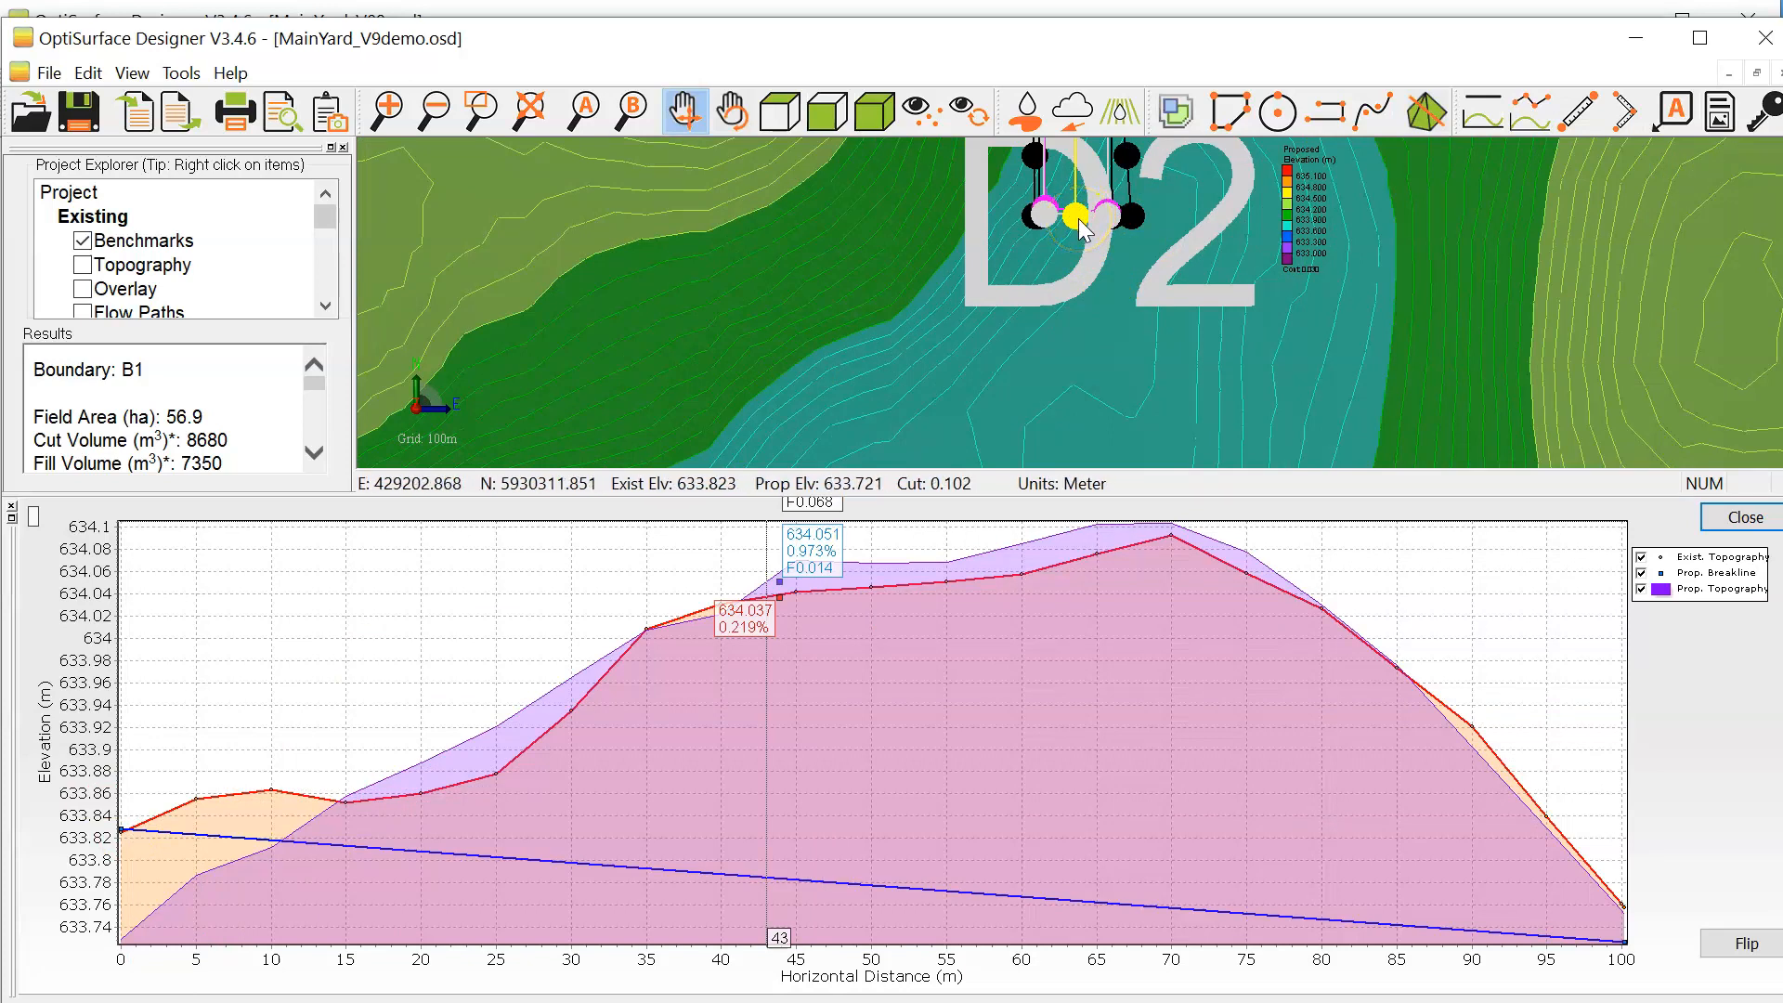
left_click_drag(1082, 230, 1086, 248)
right_click(1086, 247)
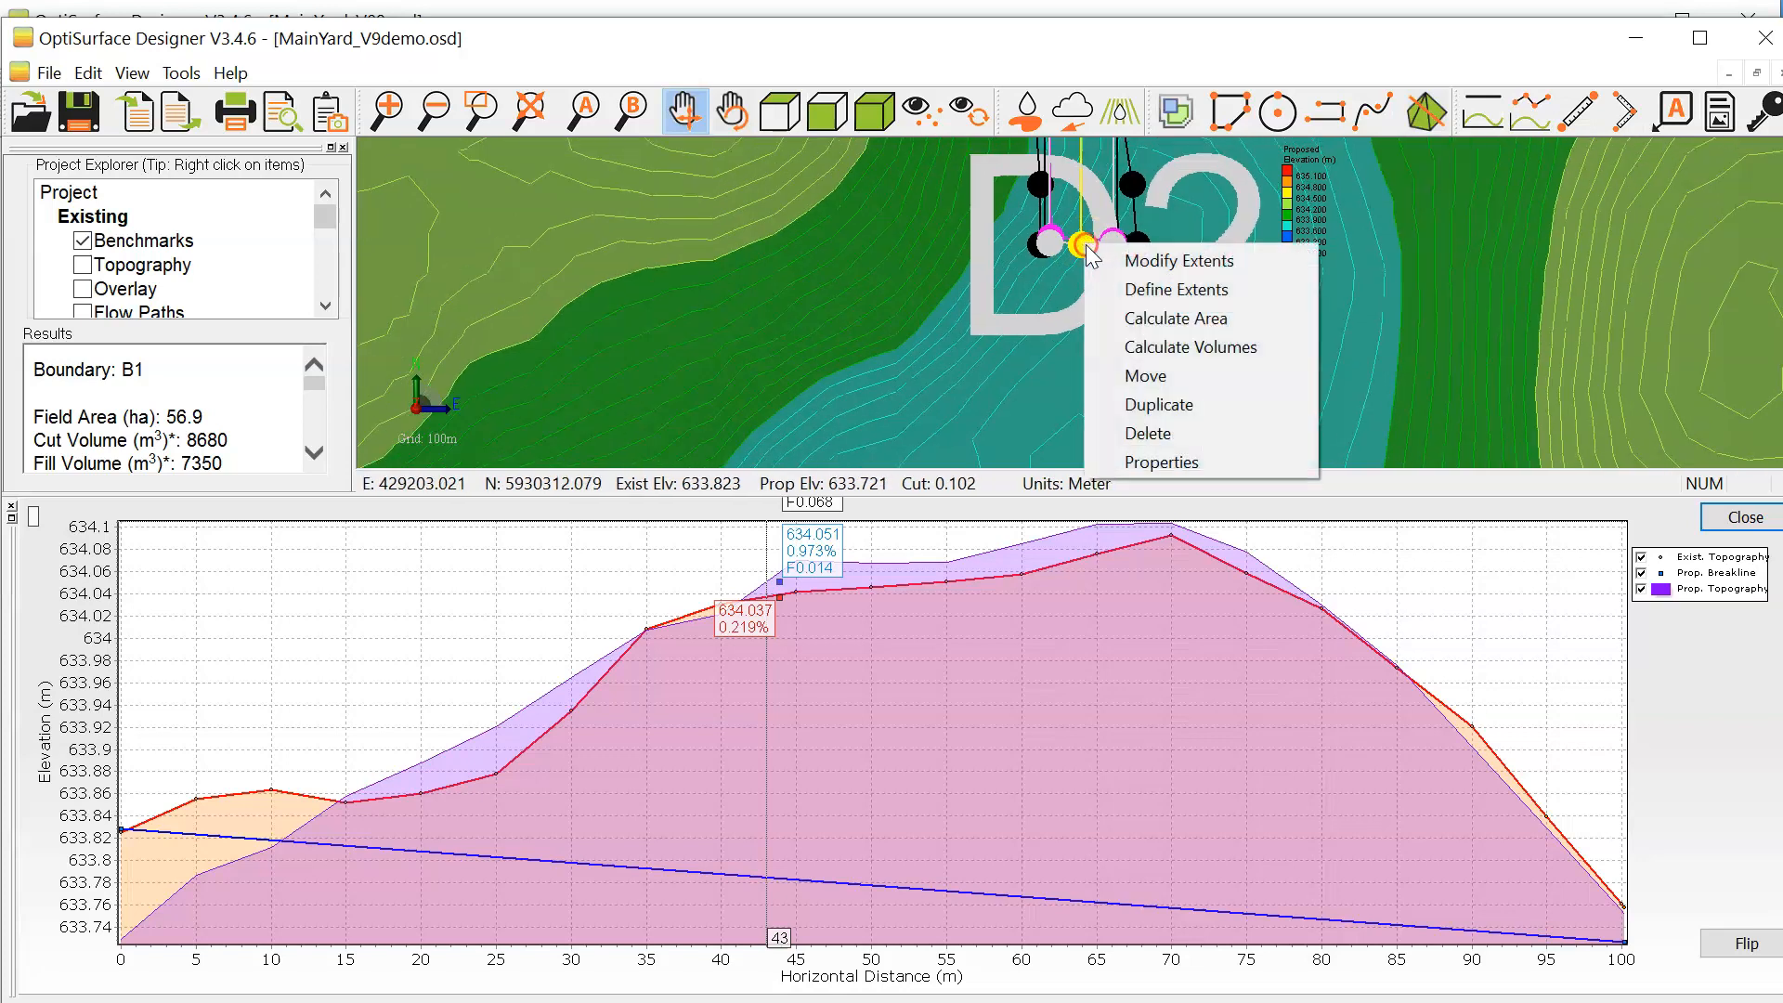
right_click(1435, 603)
left_click(1559, 724)
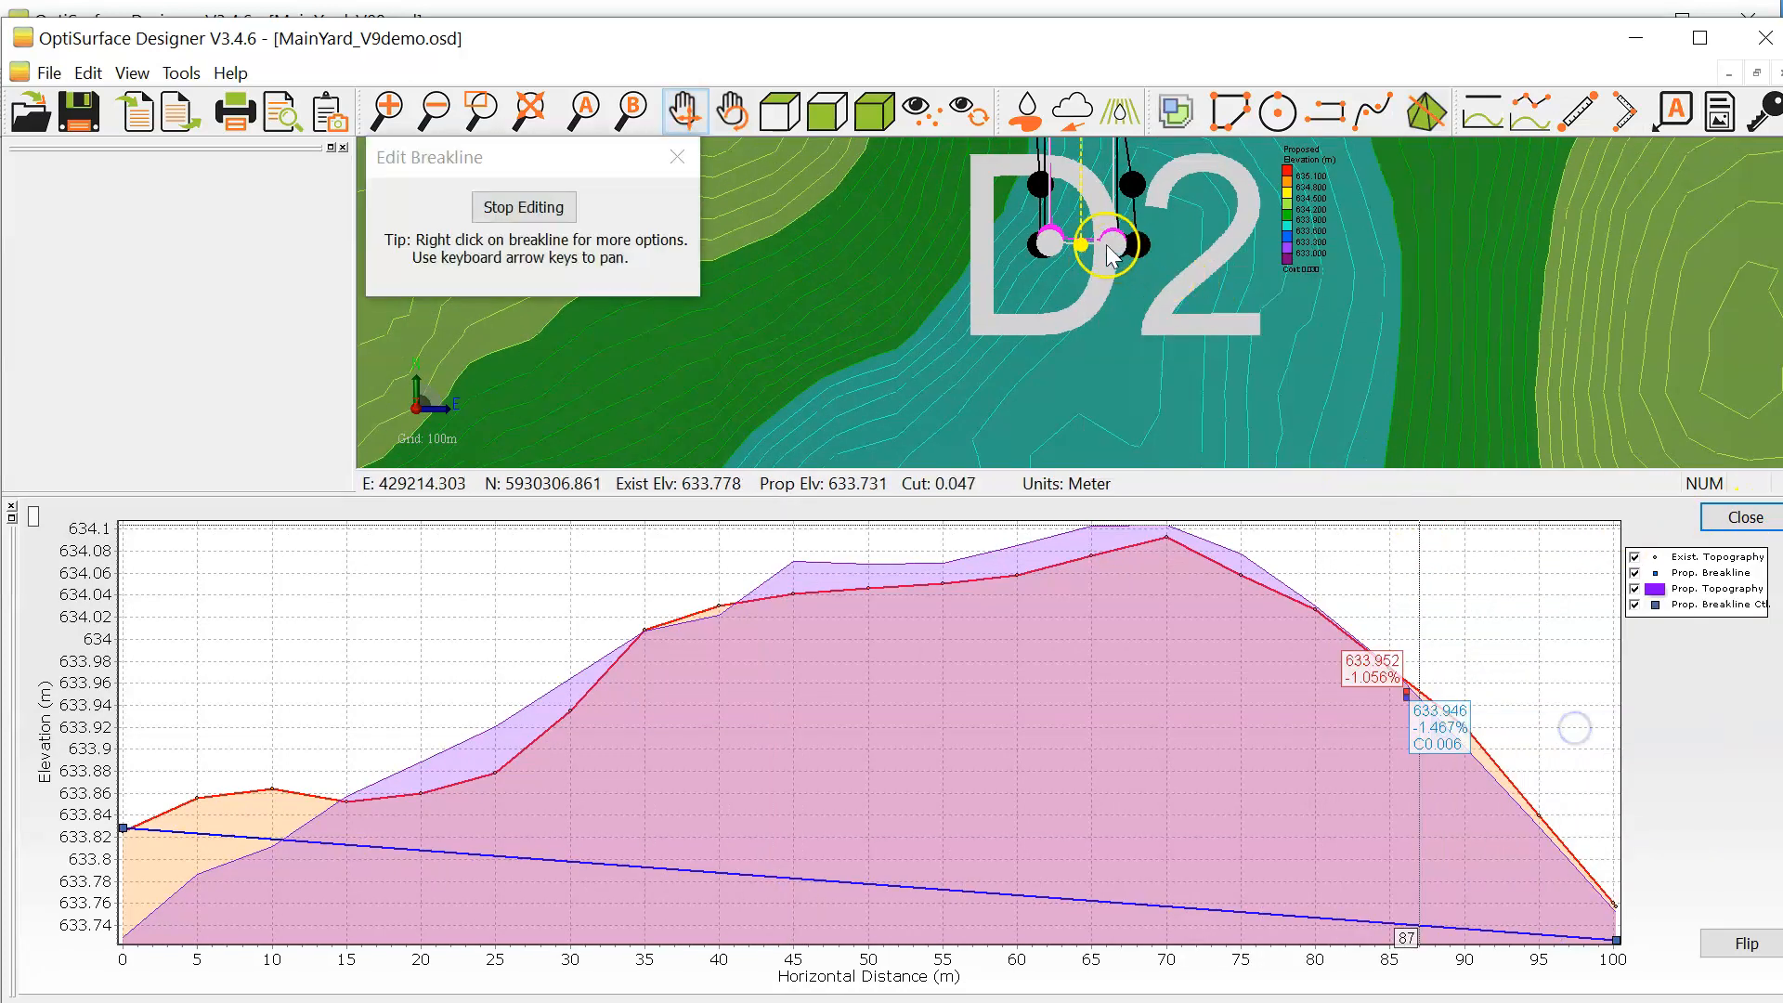
left_click_drag(1084, 333, 1085, 346)
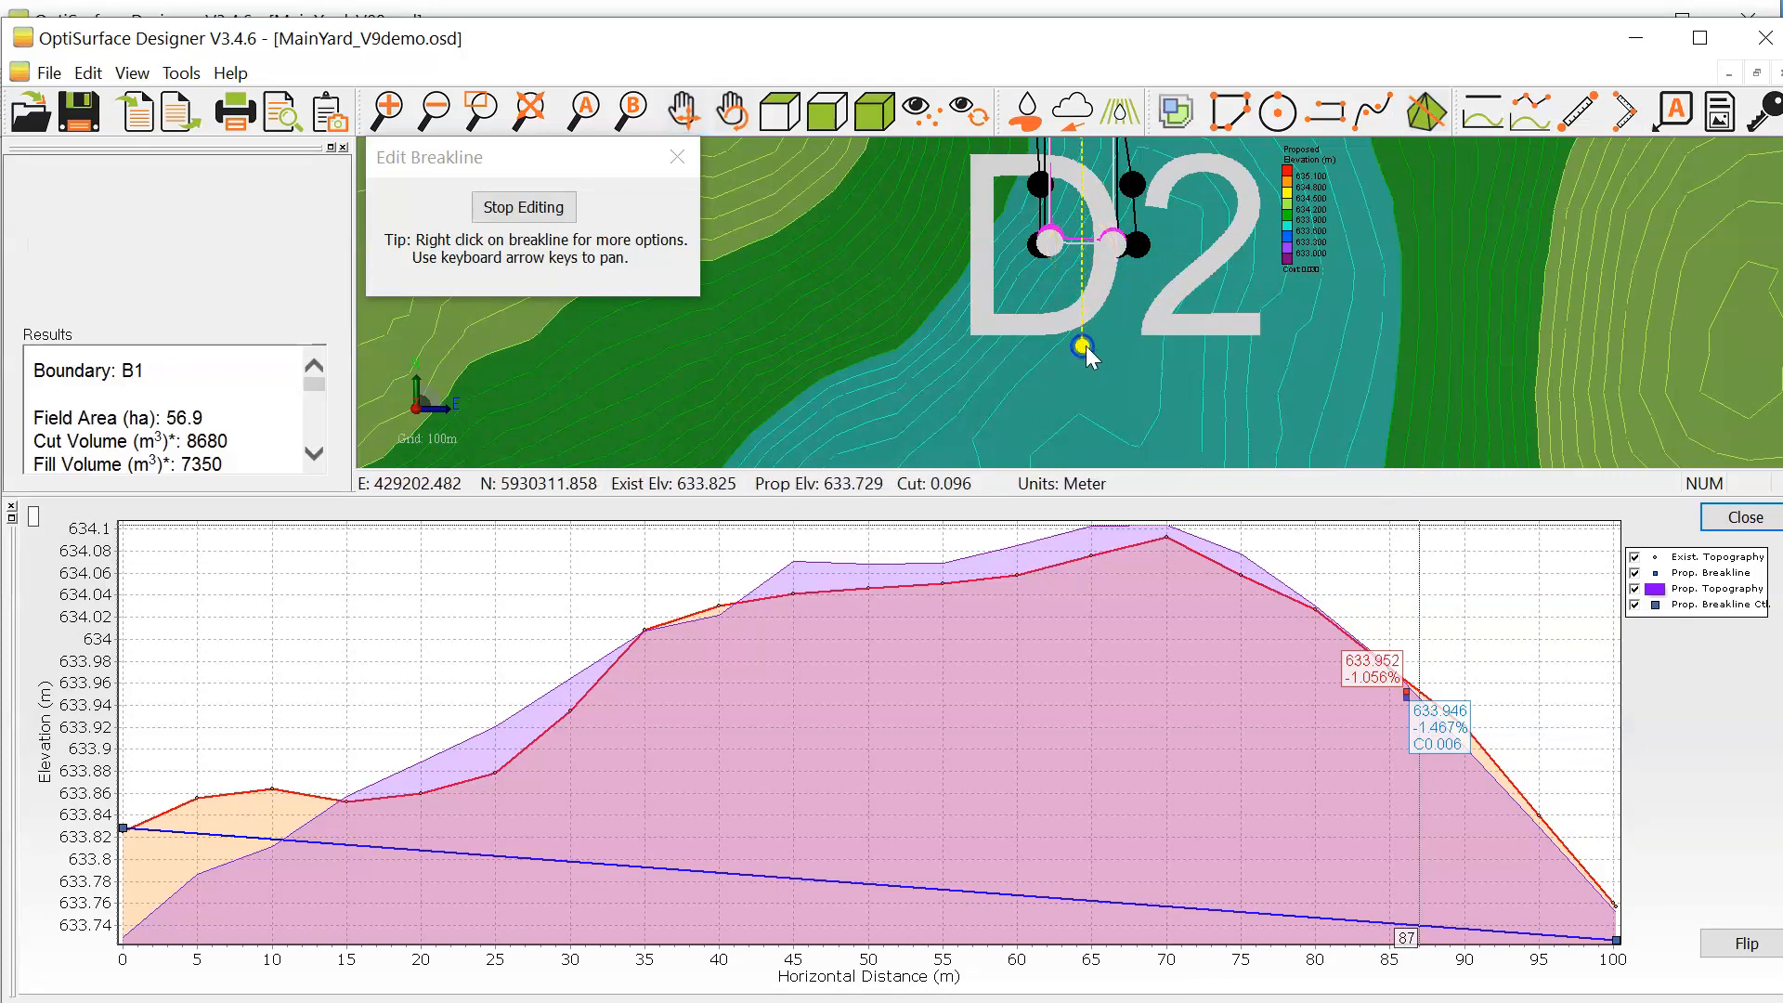
left_click(548, 207)
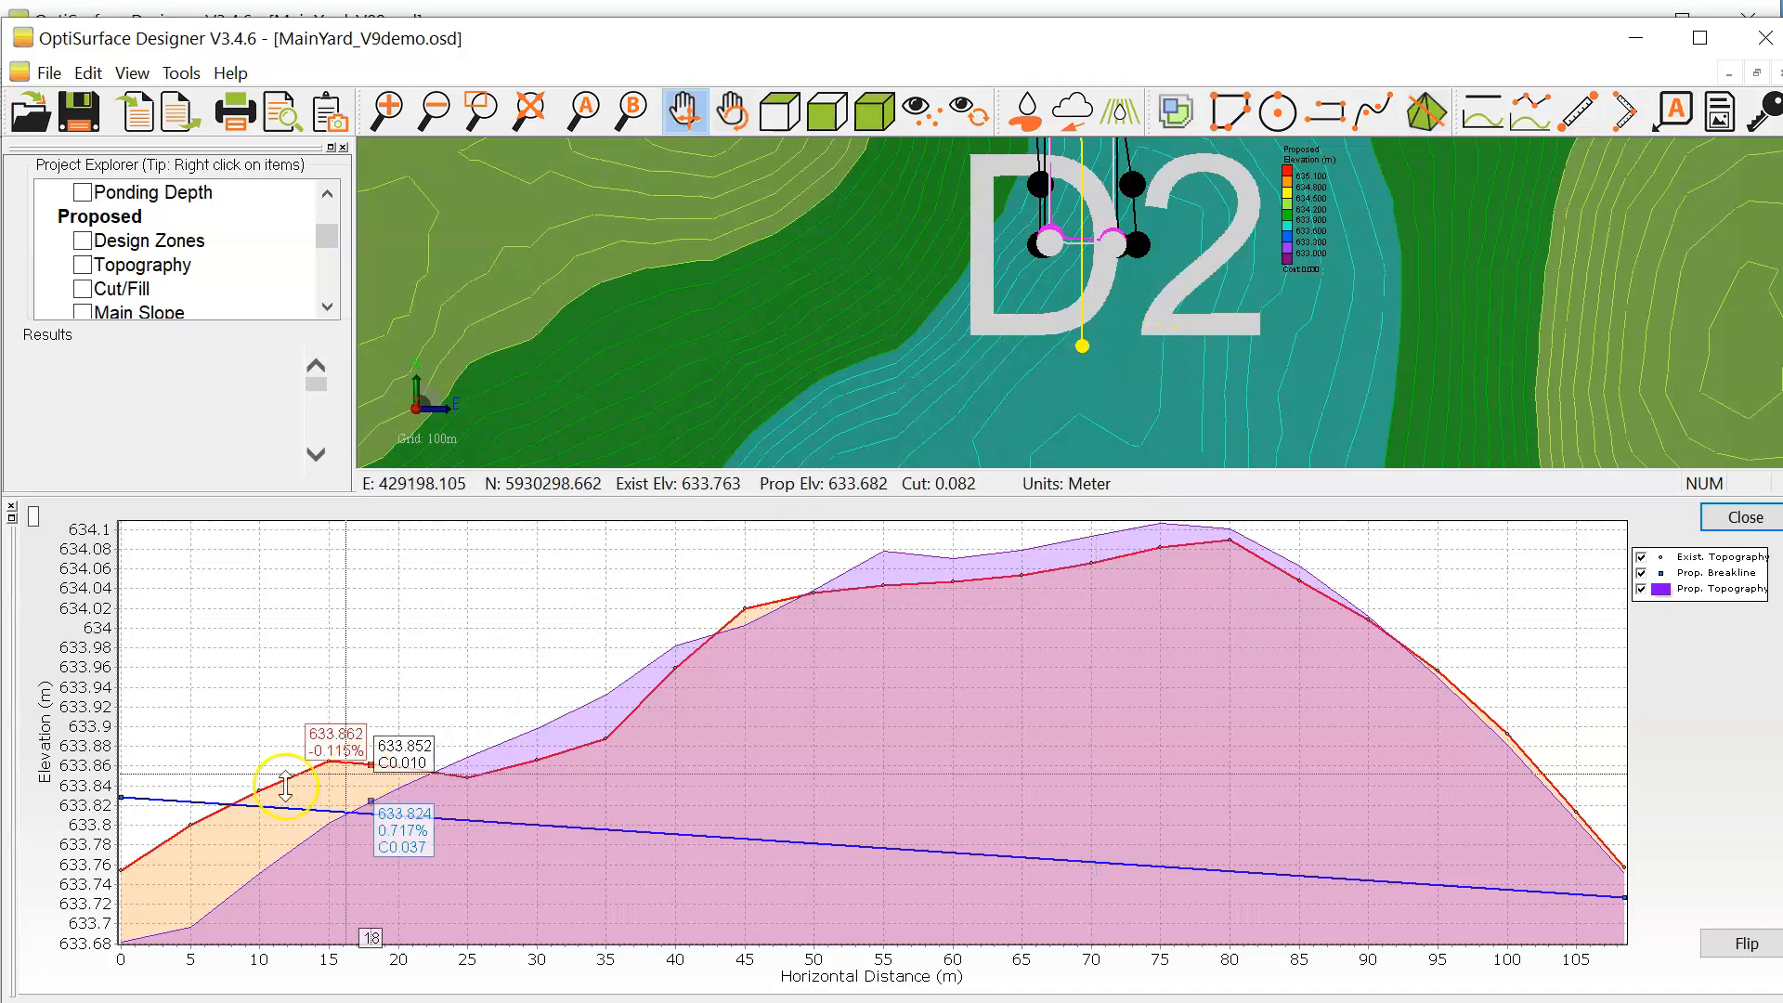
Step: Edit the centre breakline's profile, lowering its southern end to about 633.68 m and its northern end to about 633.67 m
right_click(469, 627)
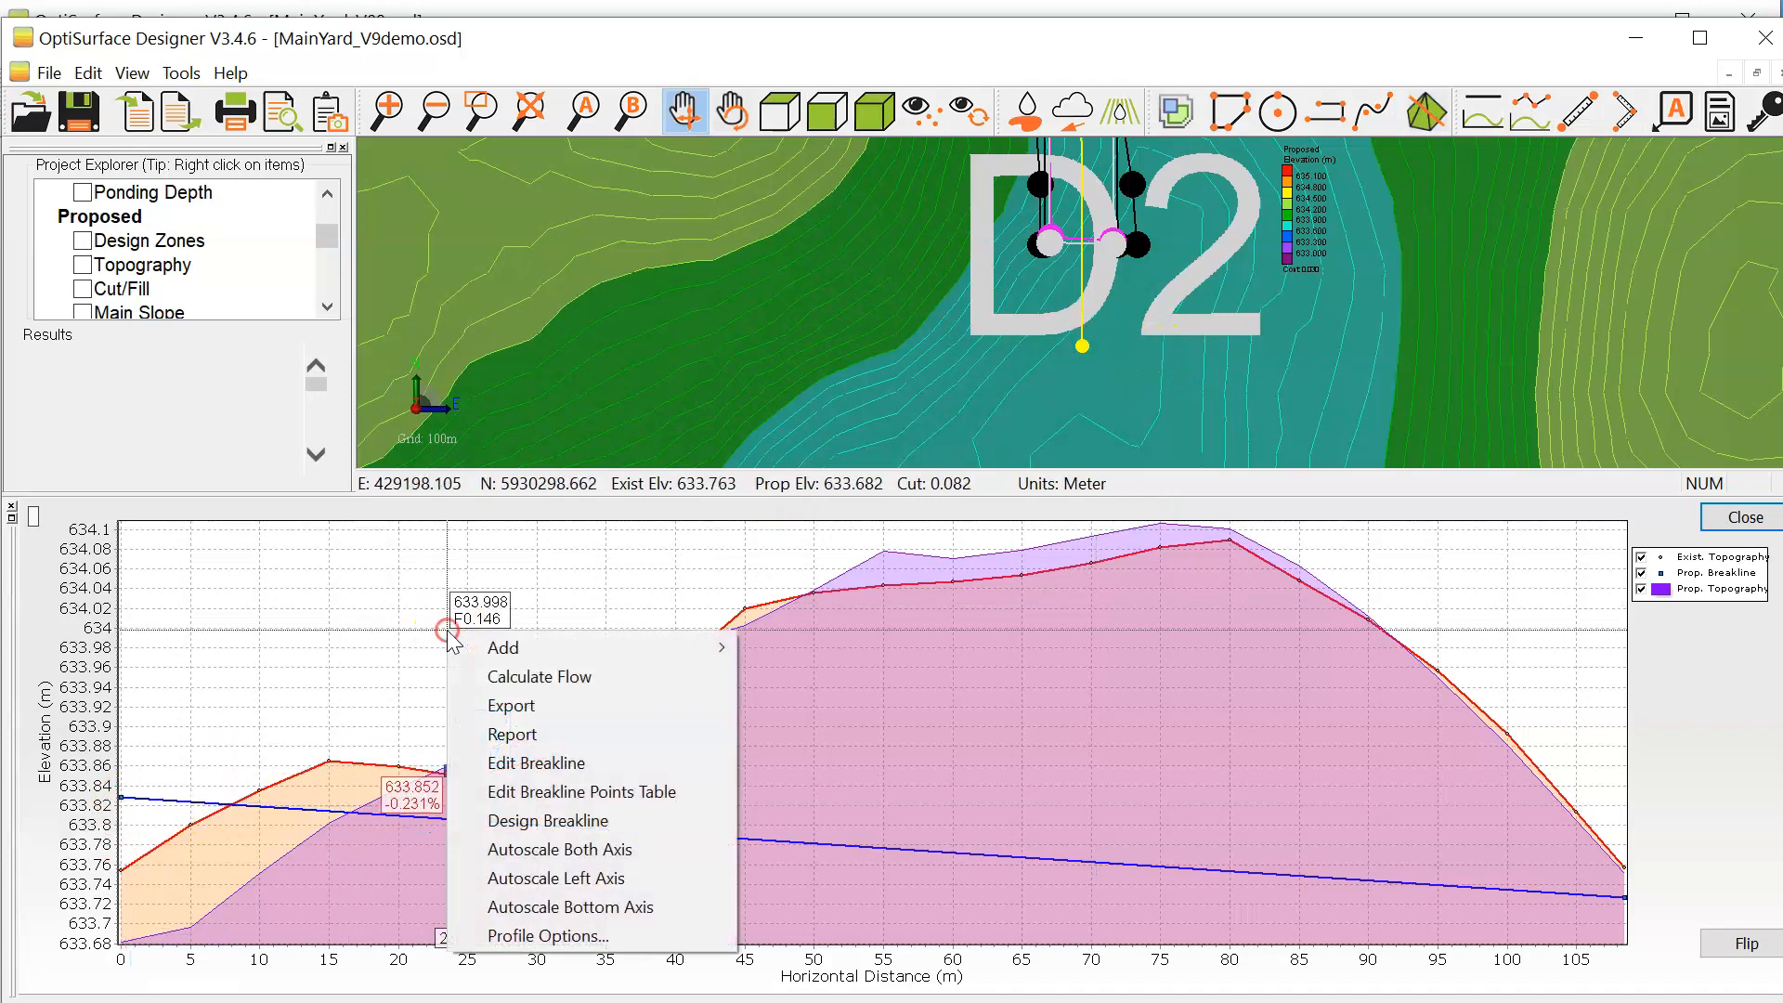
left_click(594, 756)
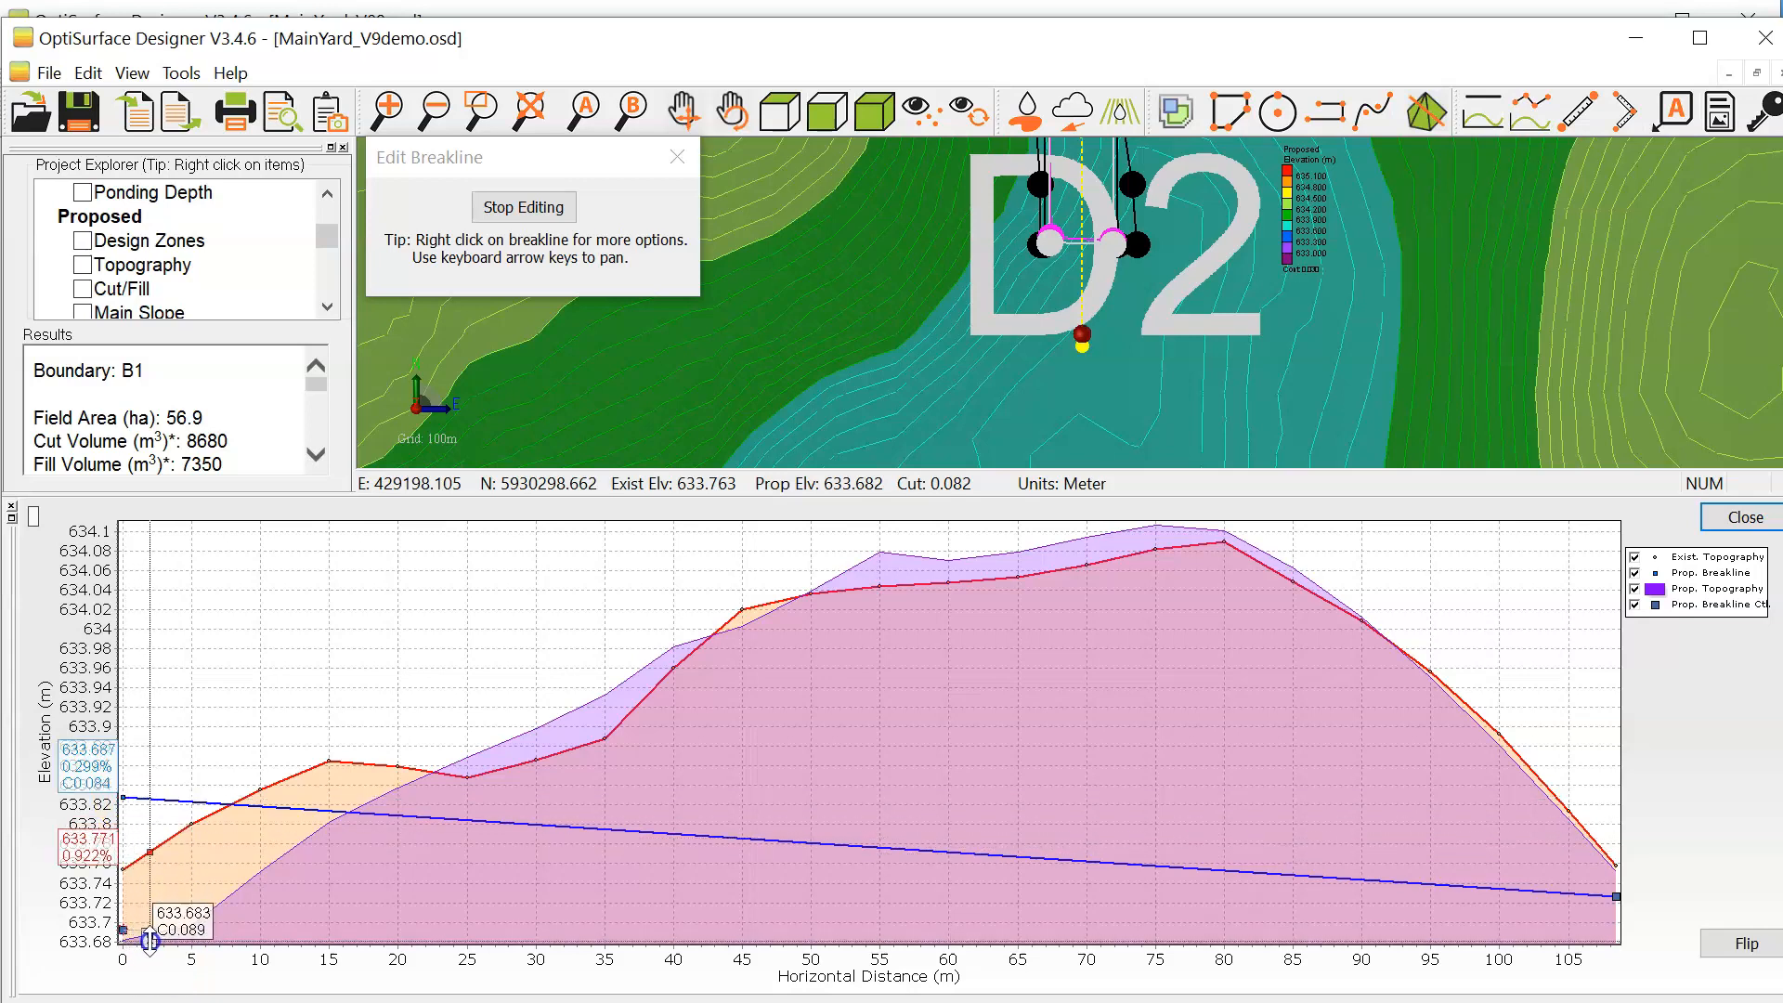
left_click_drag(153, 940, 130, 939)
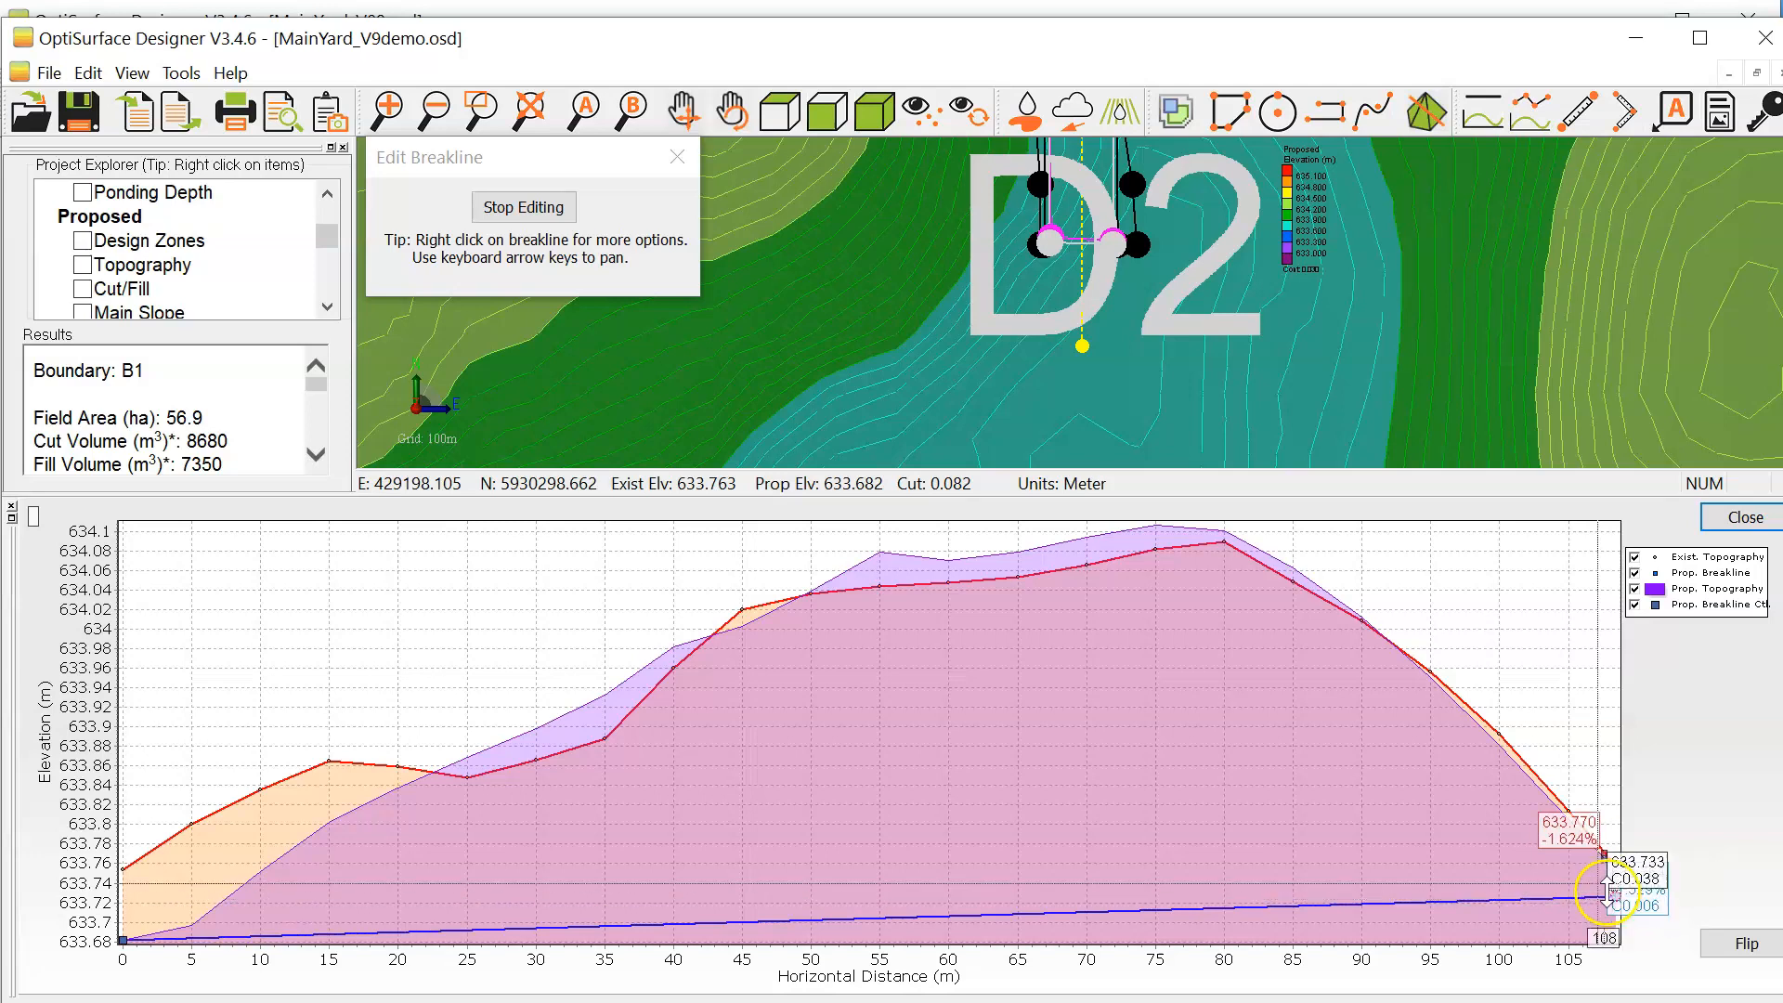
right_click_drag(1573, 767, 1242, 756)
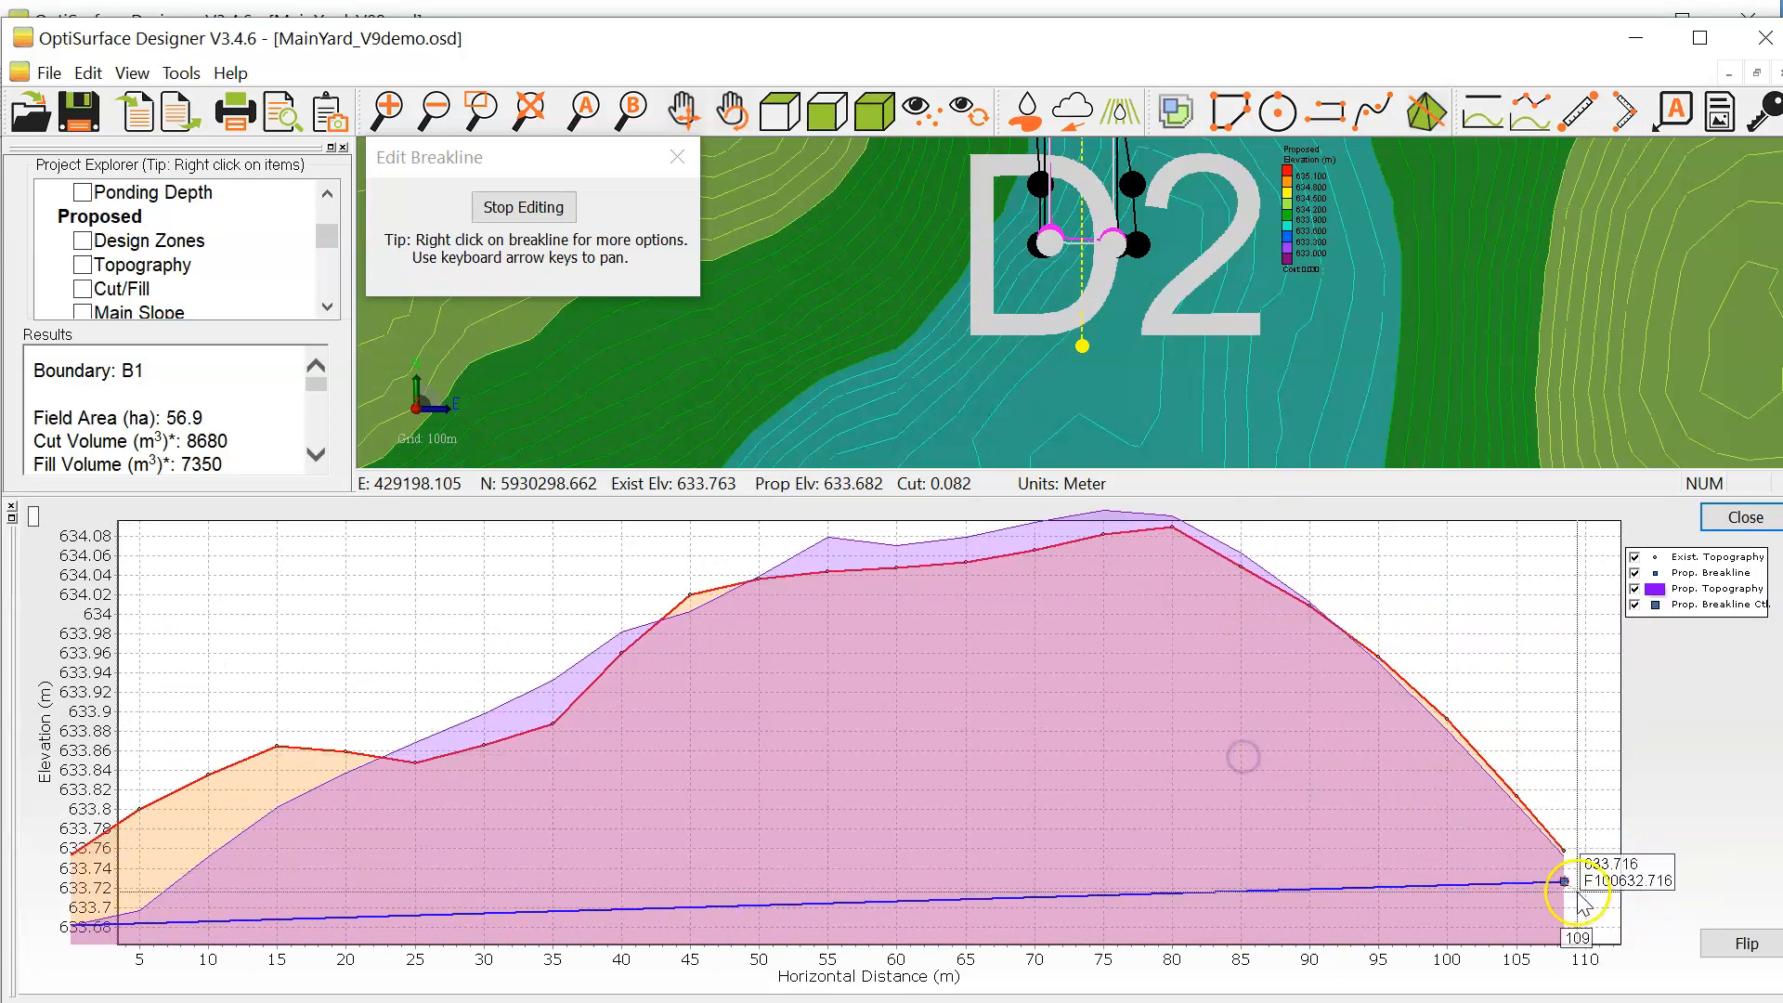
left_click_drag(1565, 880, 1569, 936)
Step: Set the slope of point 2 to -0.05 in the breakline points table and apply it
right_click(1367, 608)
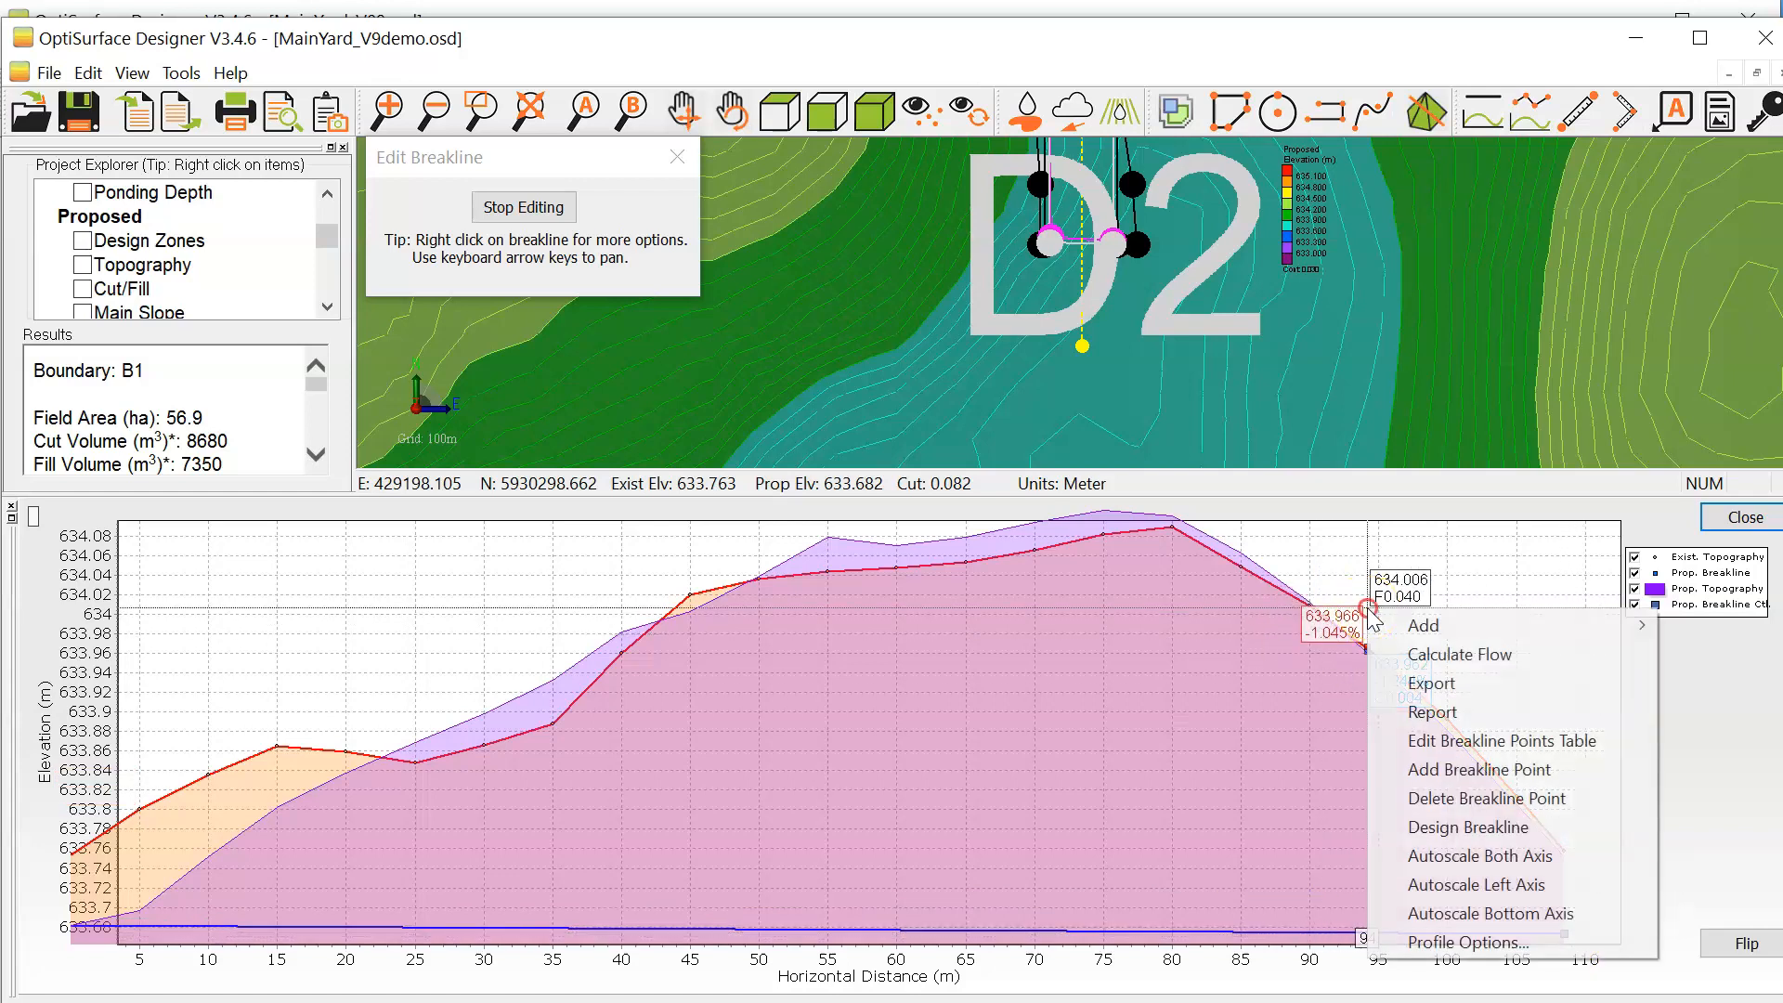
left_click(1480, 741)
double_click(877, 367)
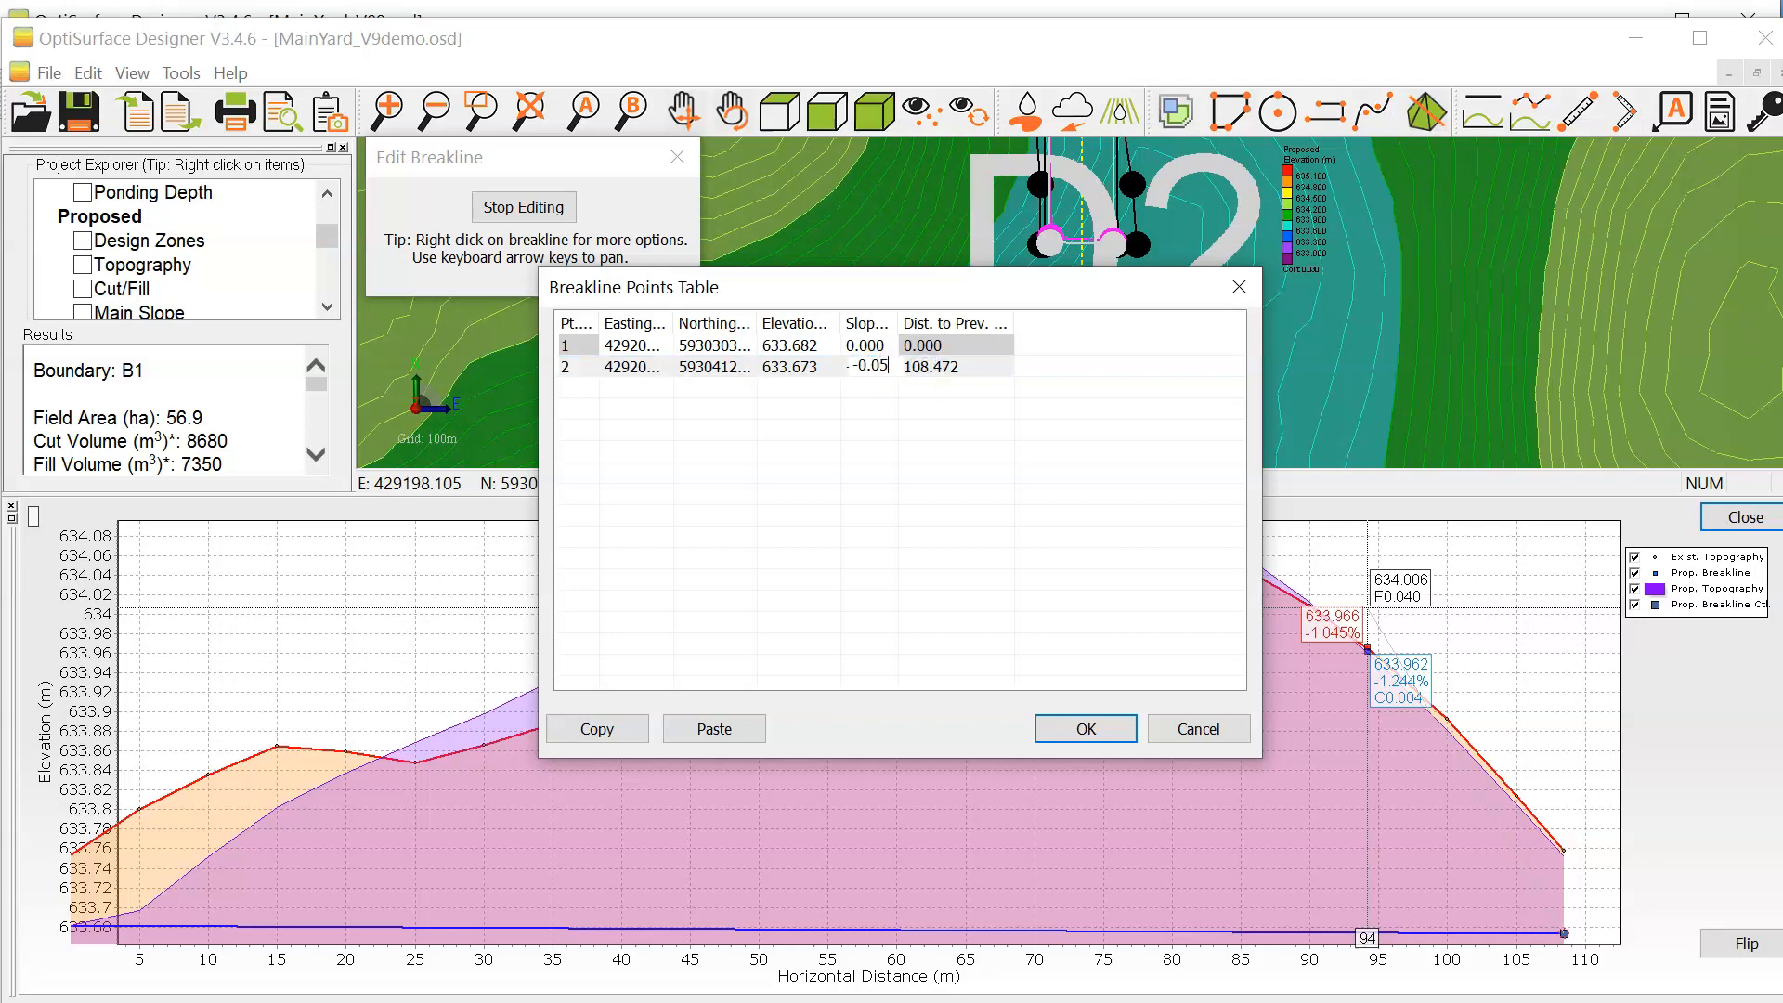
left_click(889, 365)
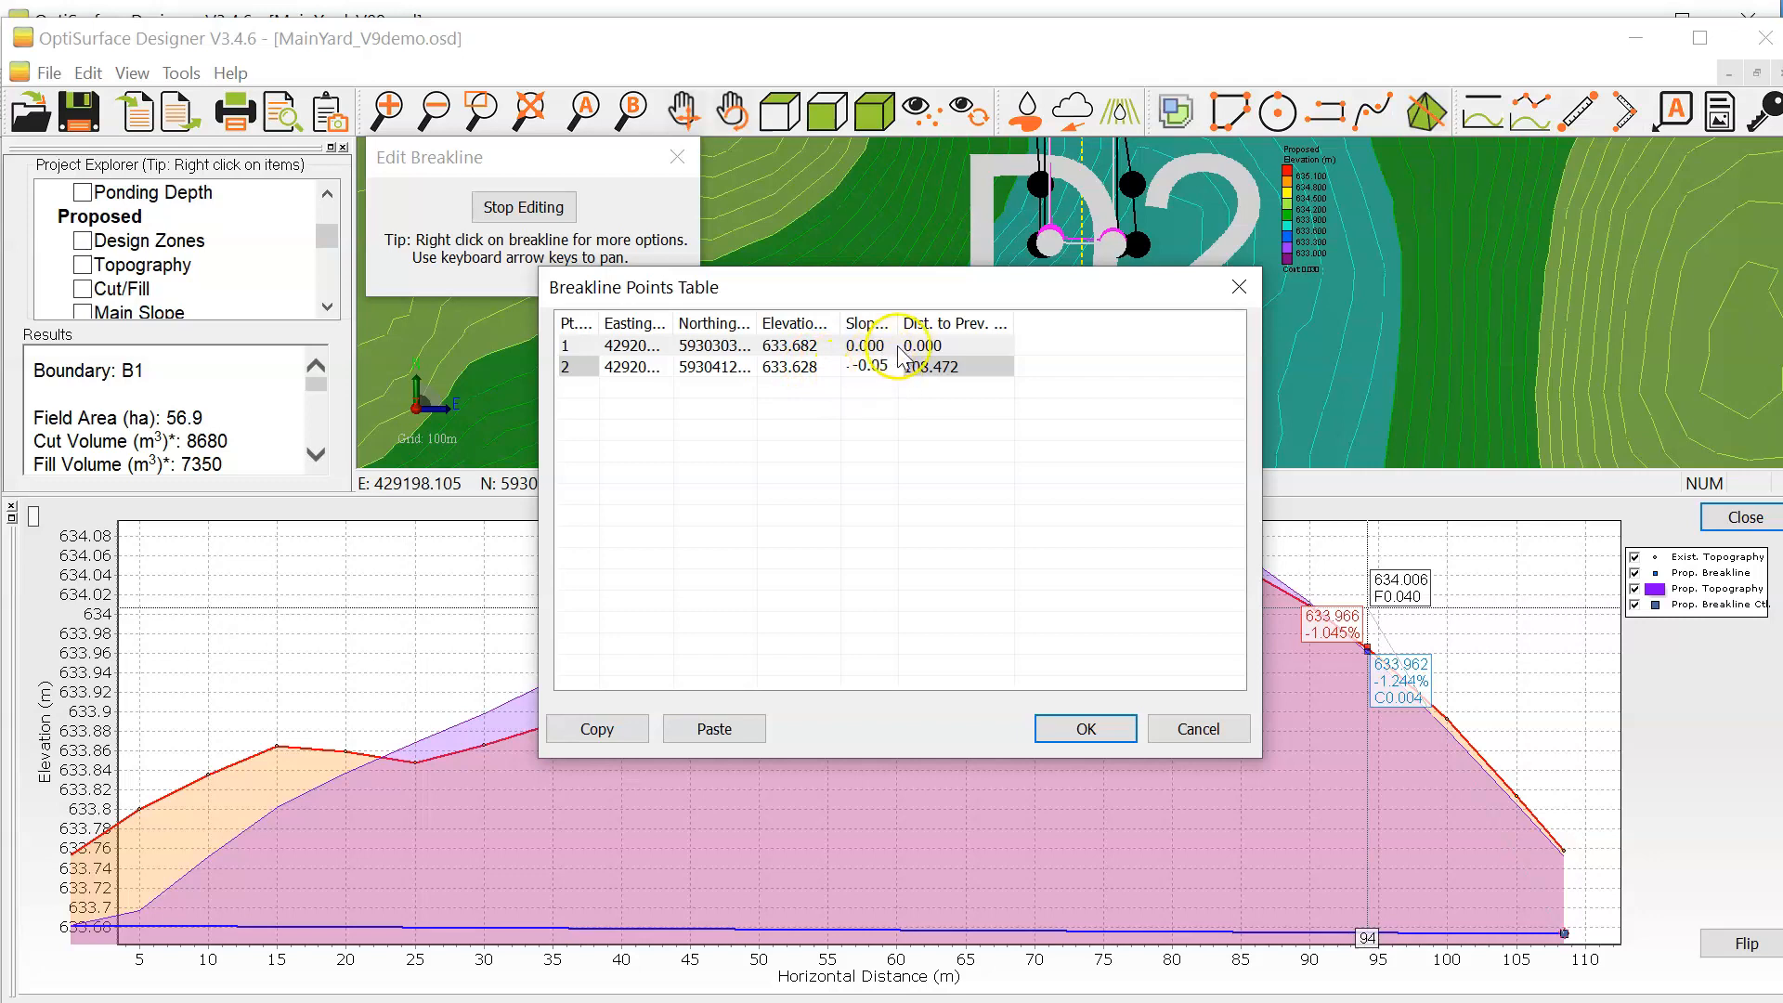
left_click(1088, 727)
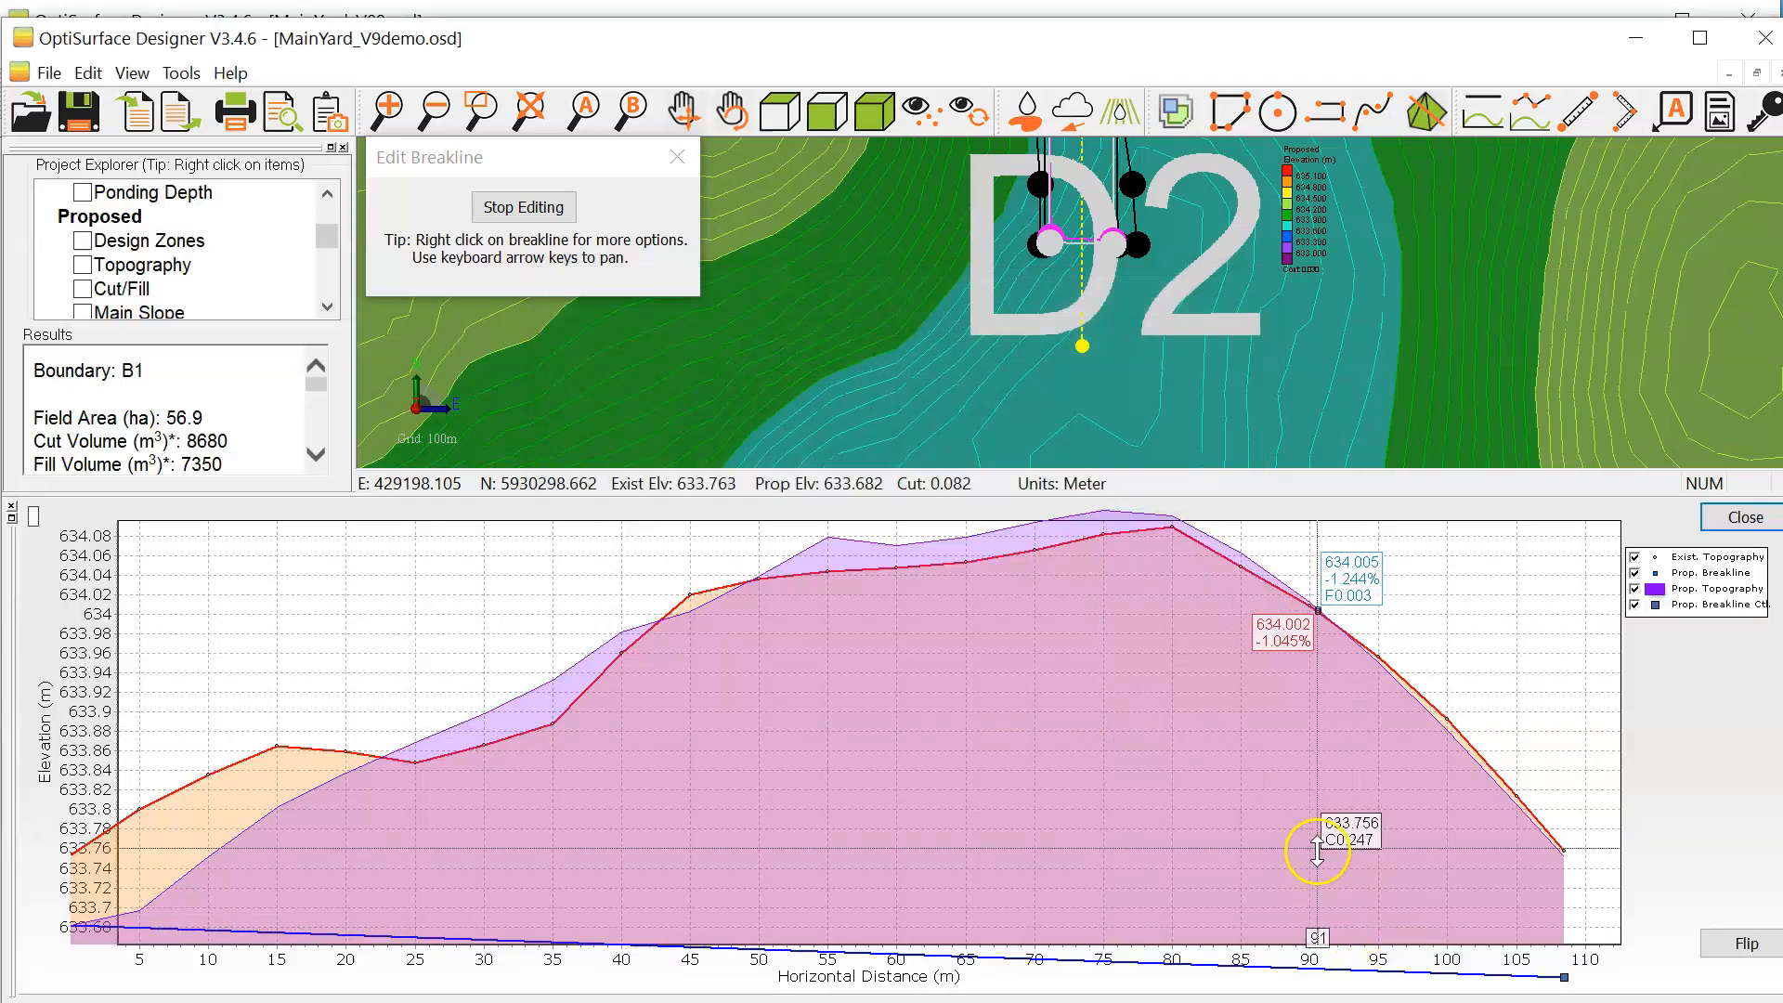
Step: Examine the regraded breakline against the existing topography along the full profile, and finish editing the breakline
right_click_drag(1395, 797, 1302, 612)
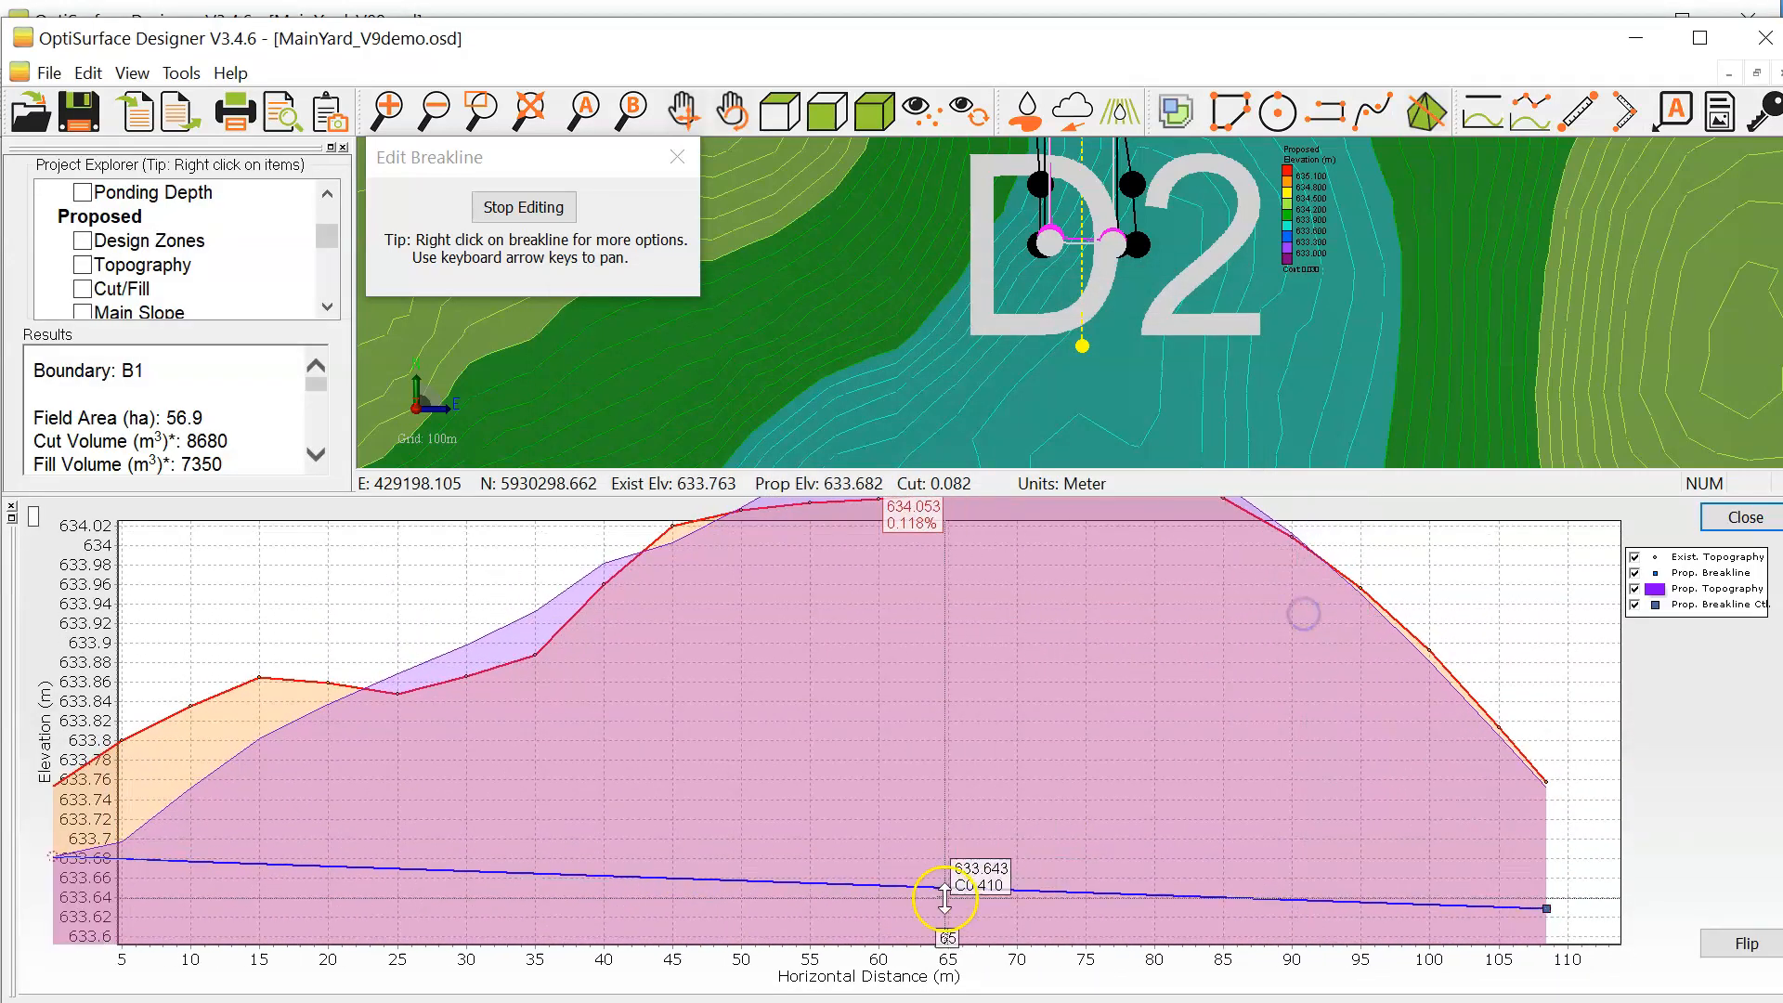
right_click_drag(933, 831, 1340, 783)
right_click_drag(1054, 771, 1405, 780)
right_click_drag(978, 761, 1051, 753)
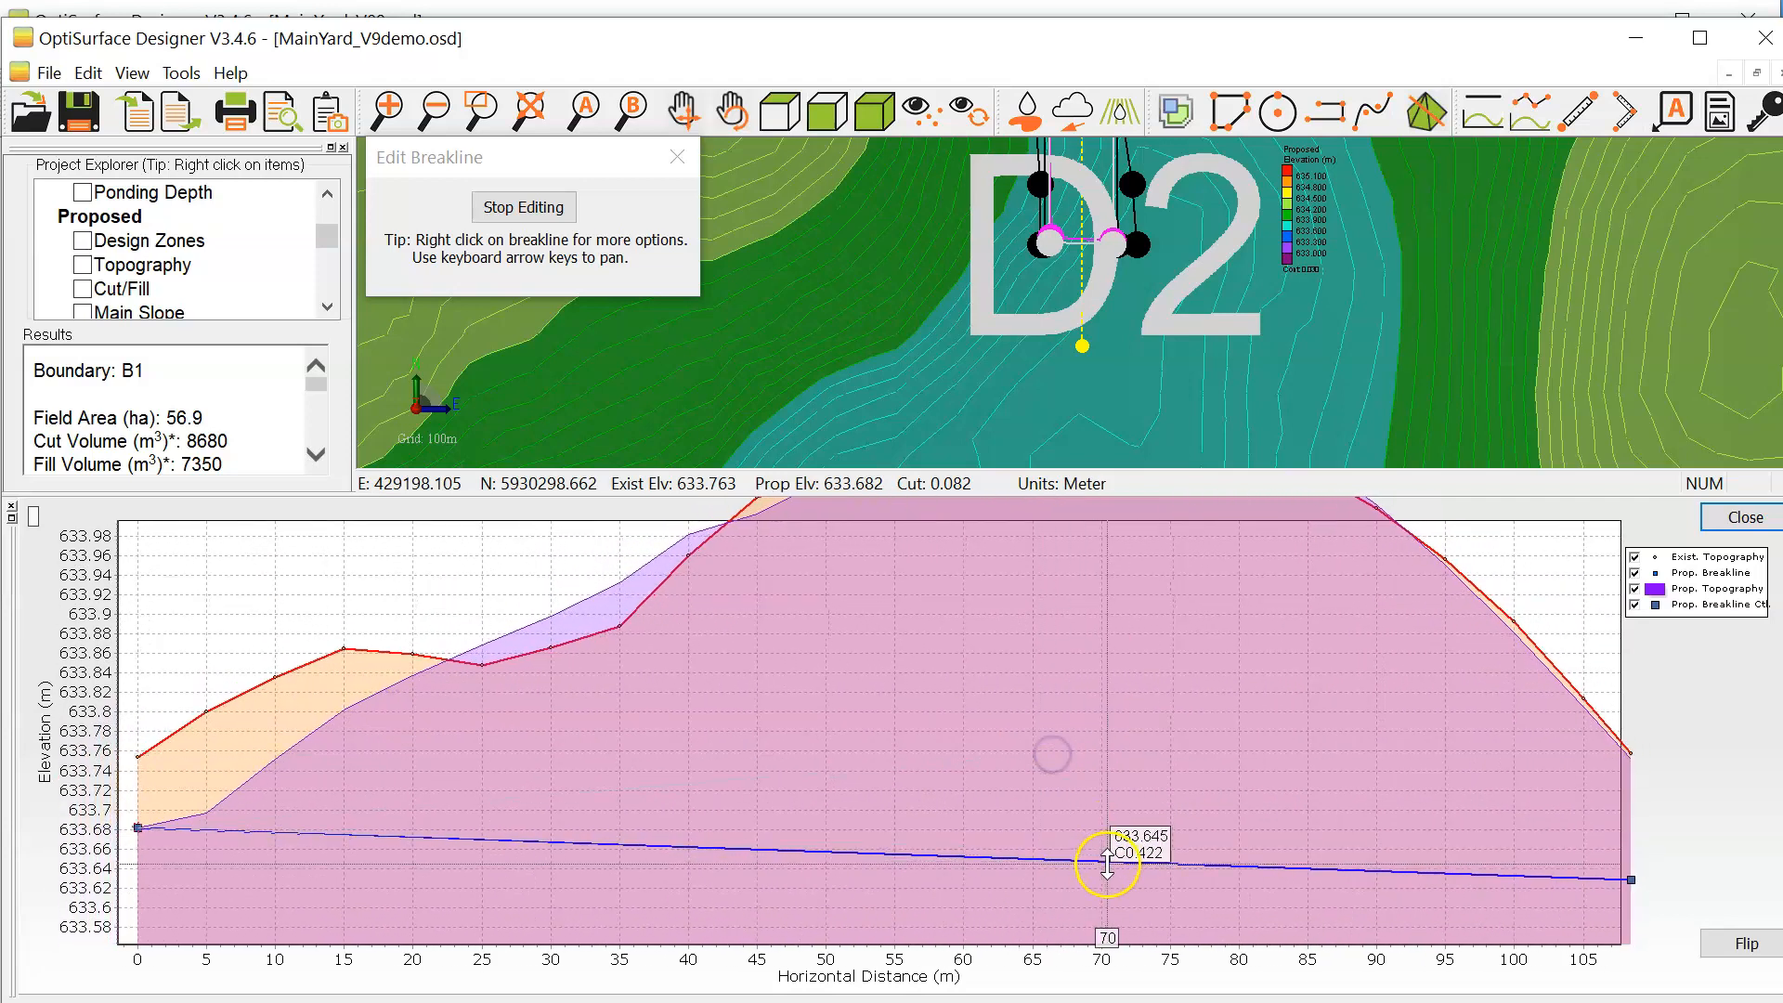
right_click_drag(1408, 794, 1389, 781)
right_click_drag(1111, 756, 1060, 745)
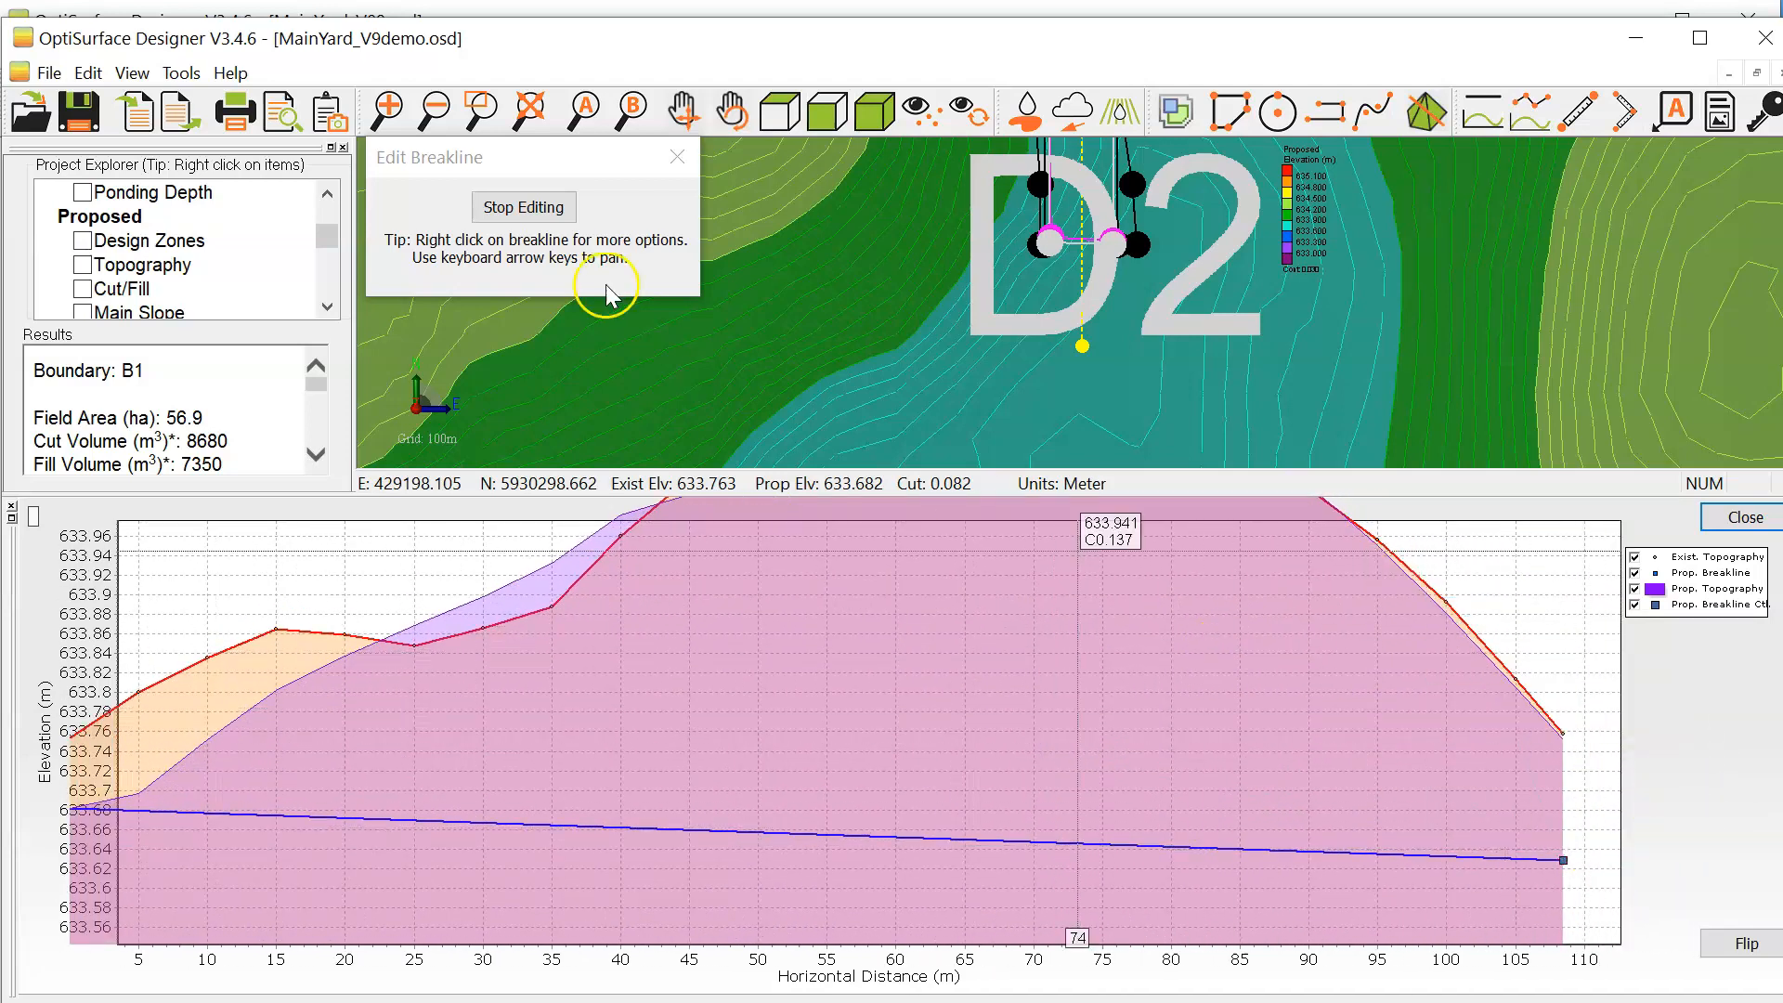
left_click(568, 219)
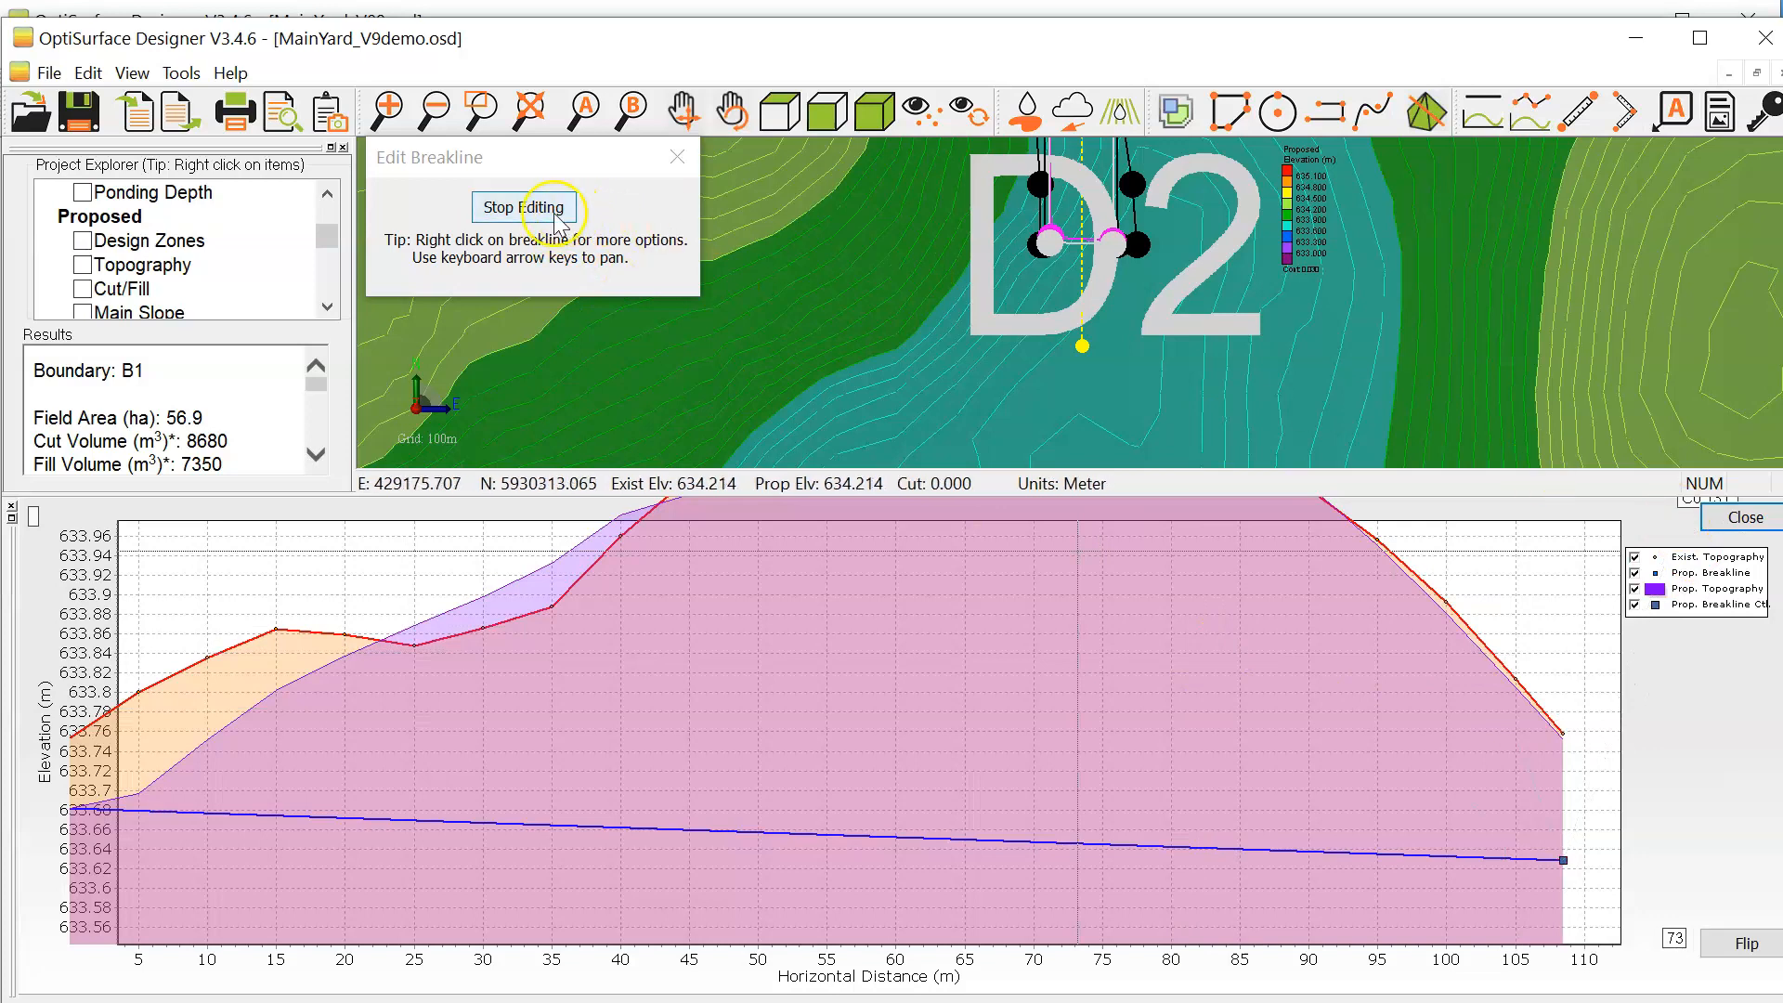
left_click(554, 213)
Step: Extend the centre breakline's northern end about 8 m further north to just beyond the S20 label, where it meets existing ground
left_click_drag(1260, 278, 1220, 381)
scroll(1259, 440, "down", 1)
scroll(1400, 418, "down", 1)
scroll(1400, 416, "down", 2)
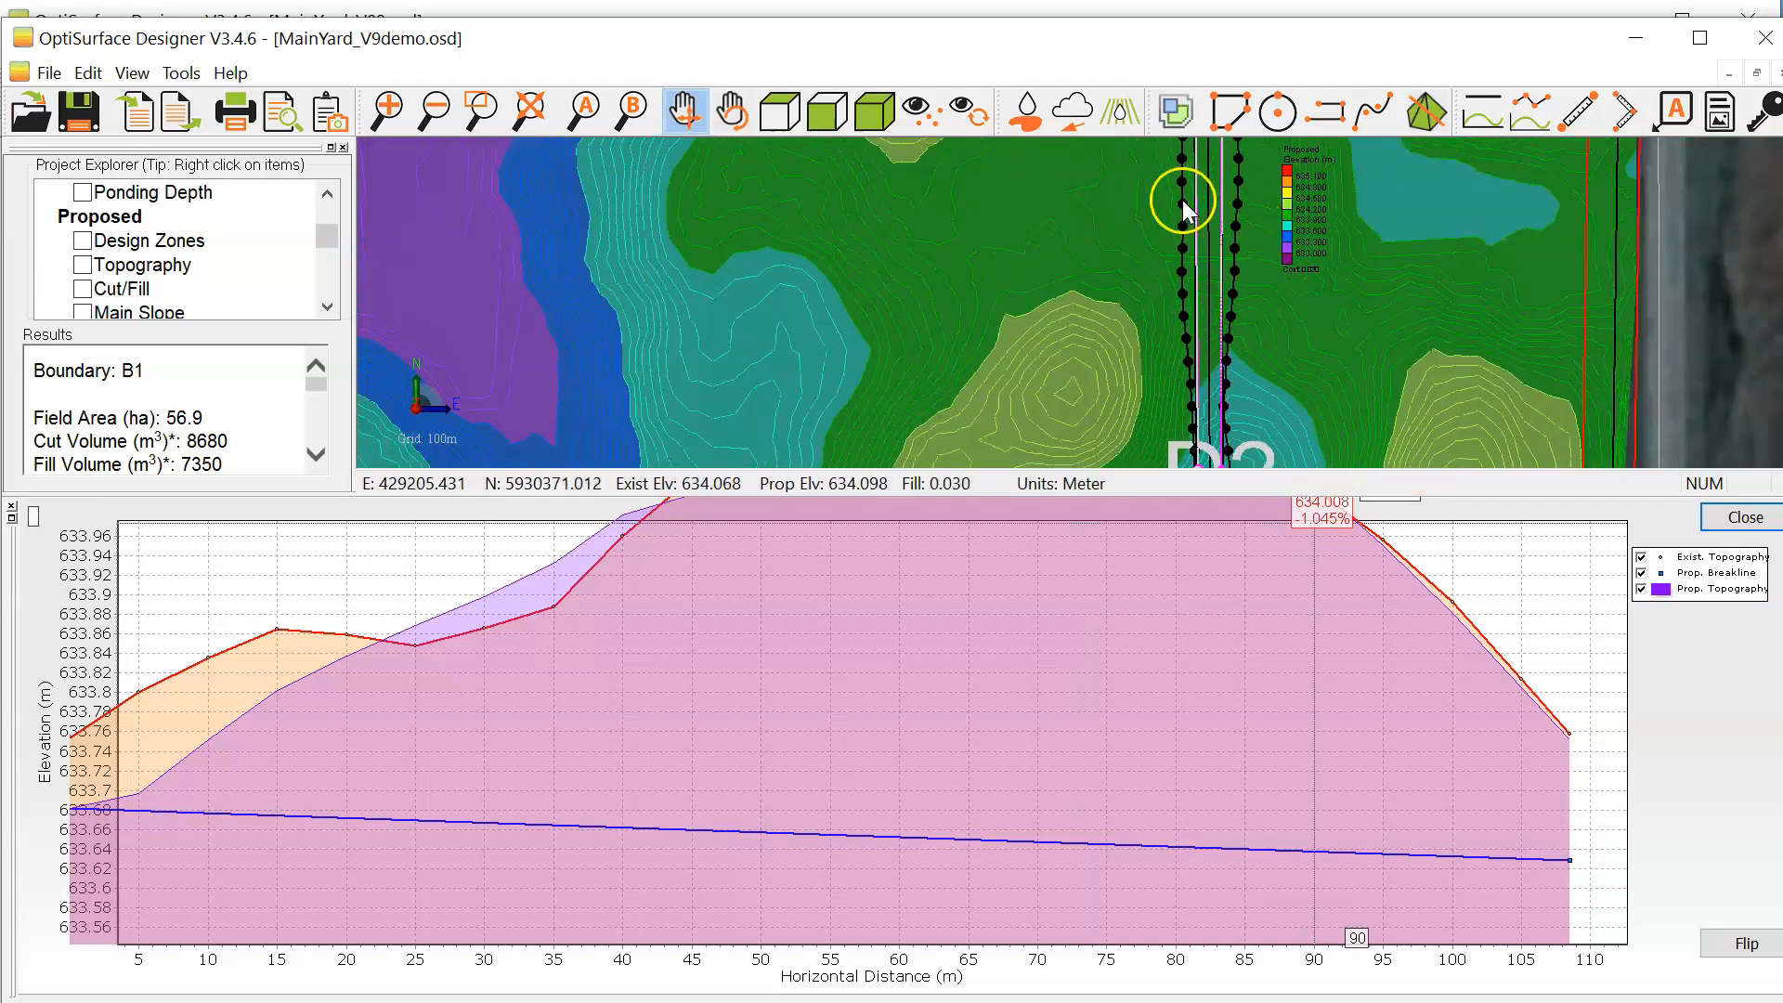
scroll(1186, 204, "up", 2)
scroll(1335, 310, "down", 3)
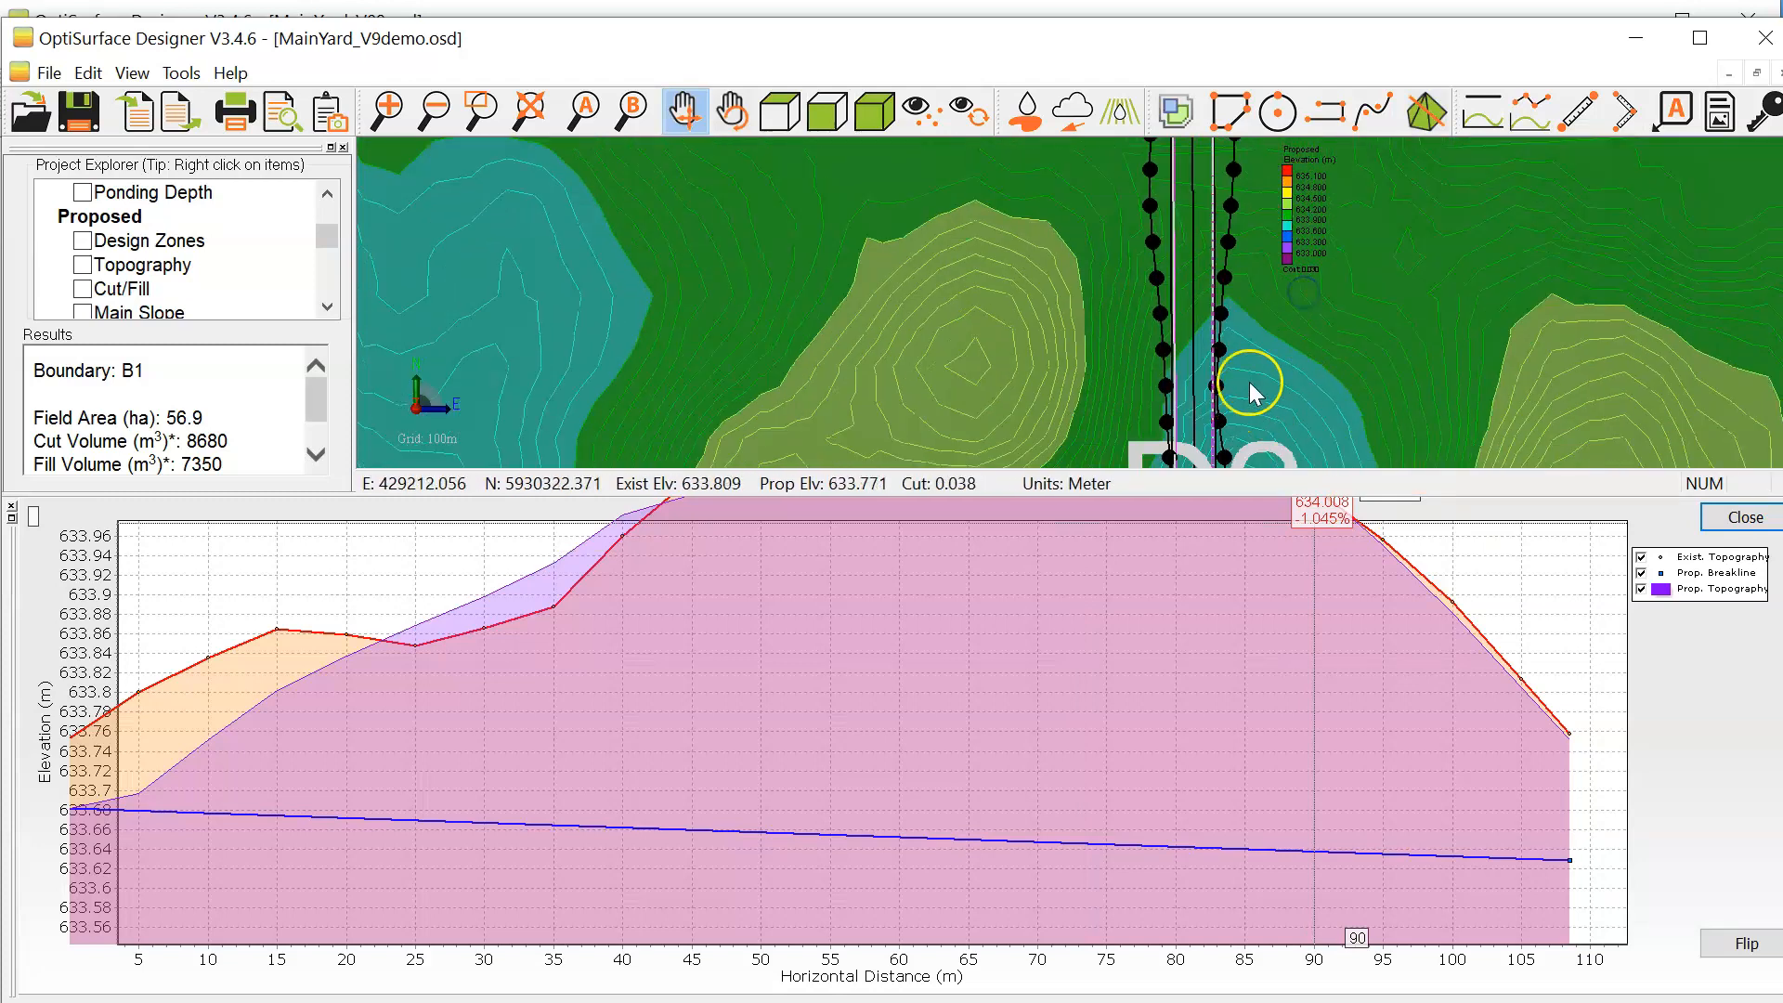
scroll(1312, 381, "down", 2)
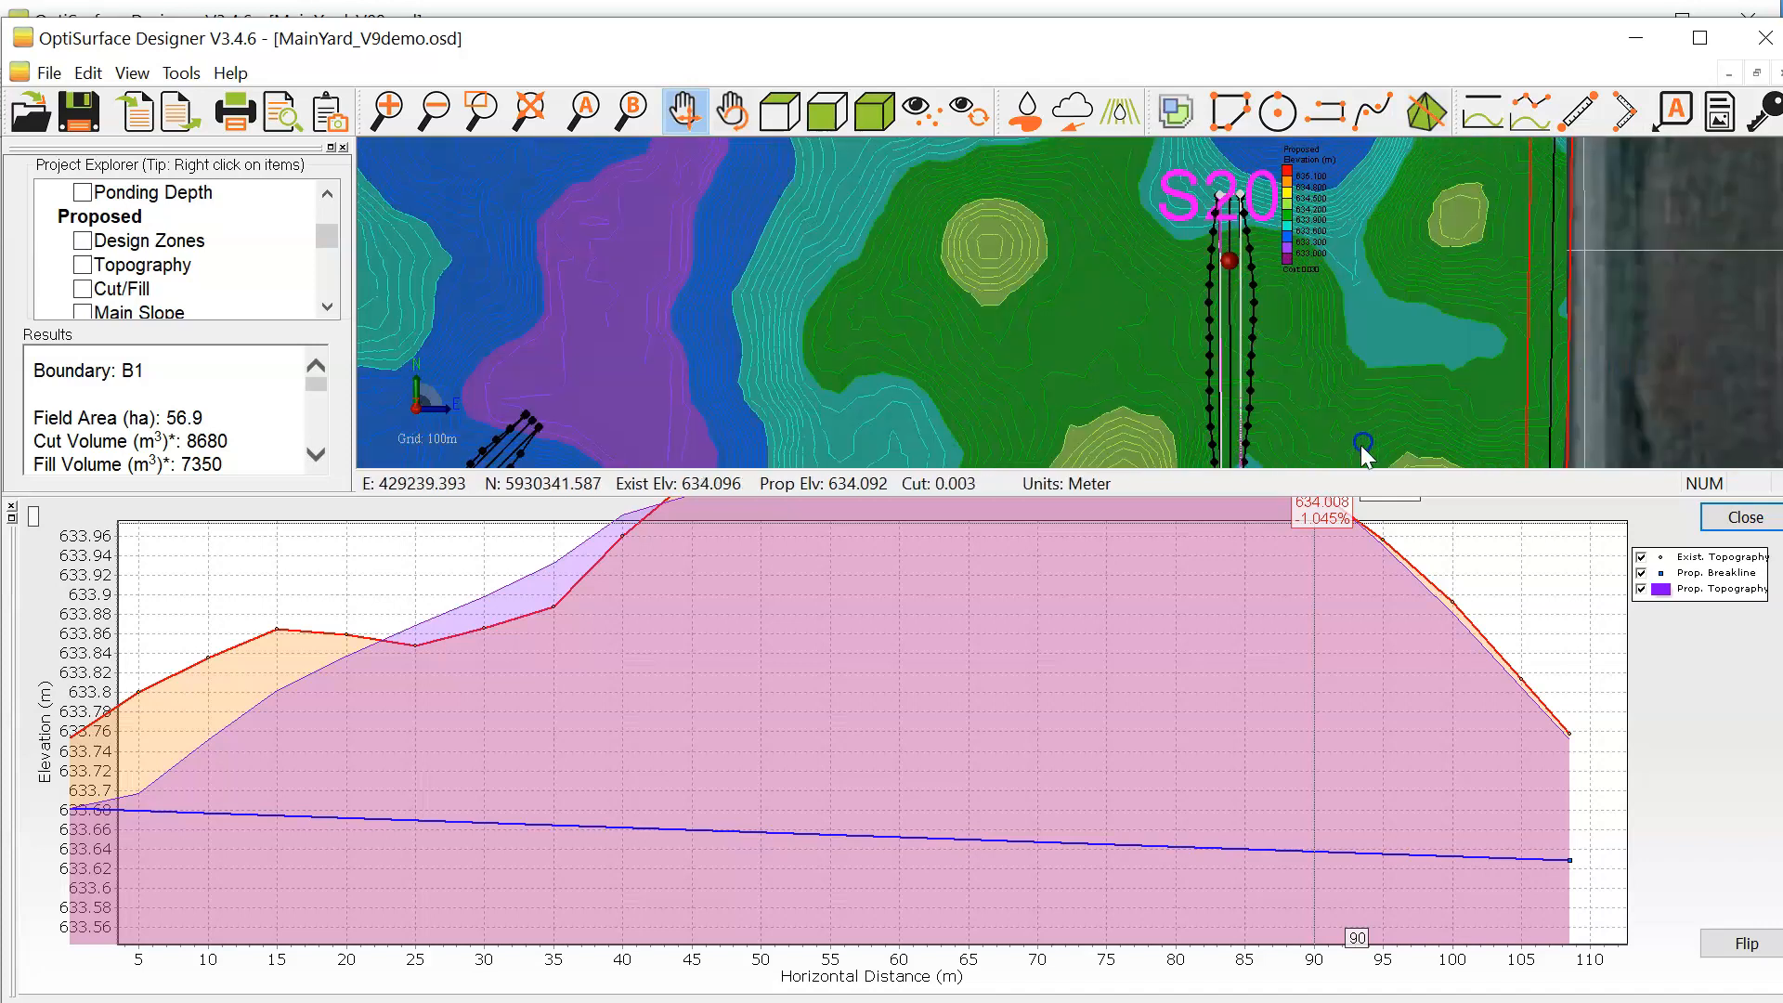
scroll(1214, 226, "up", 3)
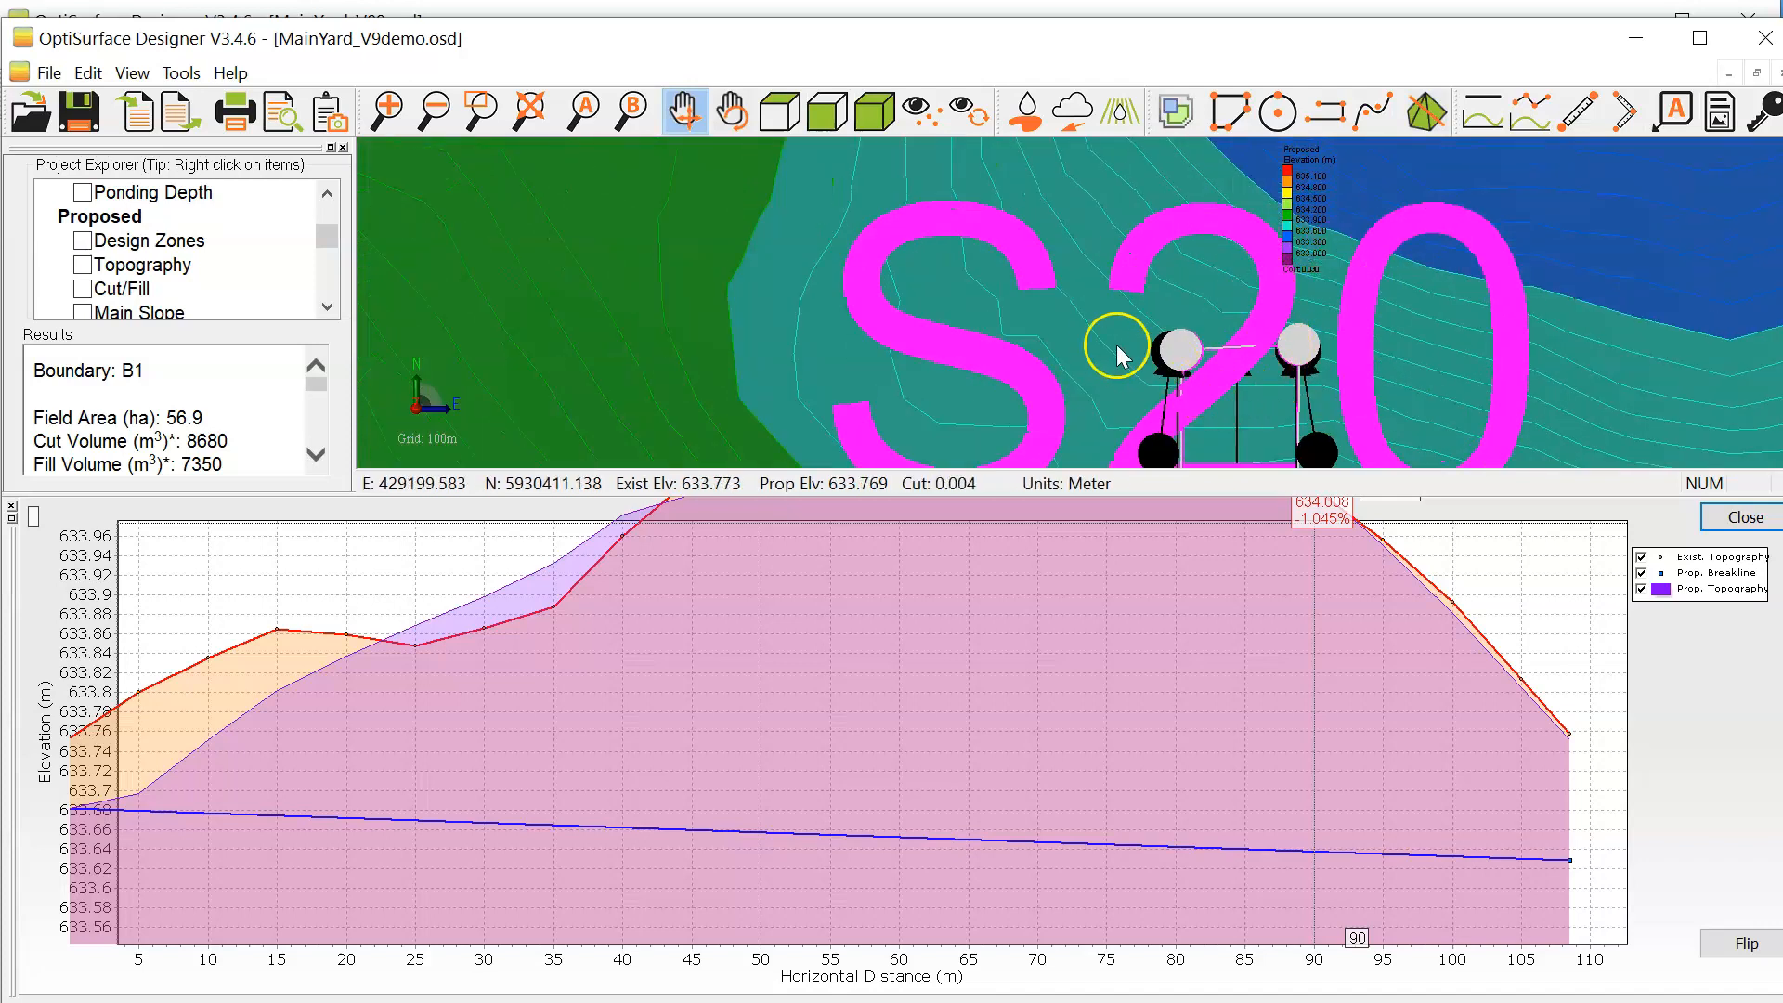
scroll(1158, 346, "up", 1)
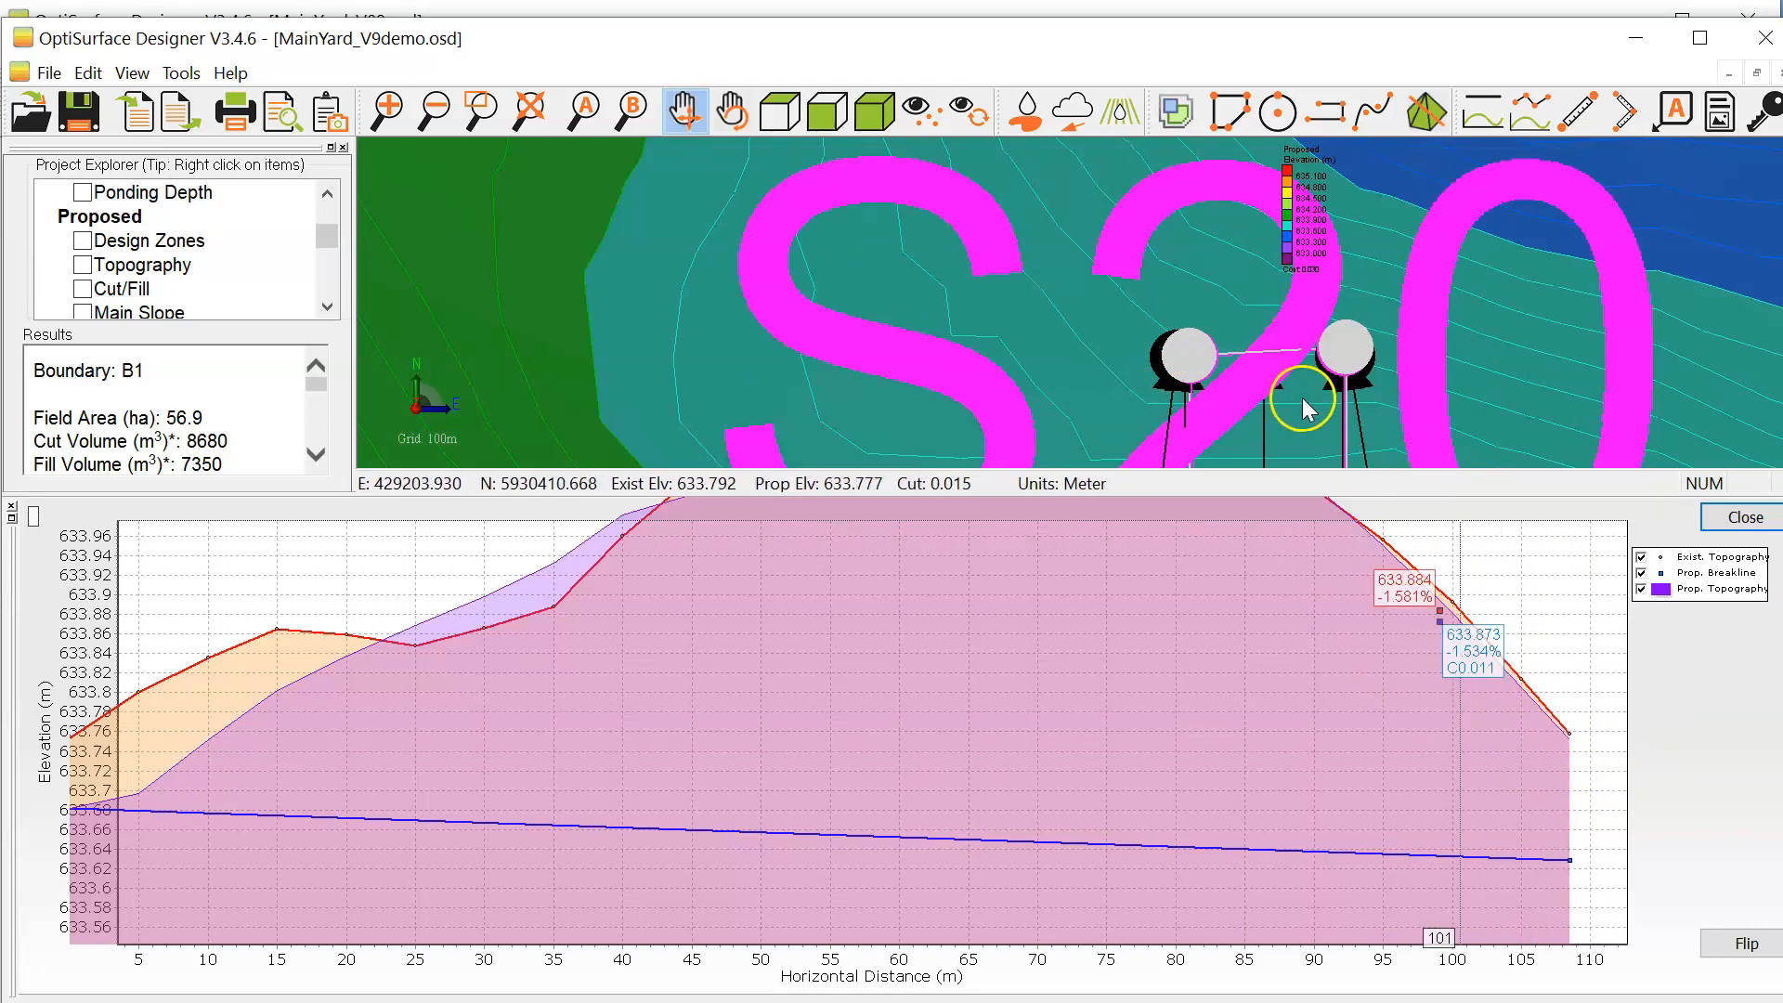
left_click_drag(1476, 384, 1051, 333)
scroll(1049, 334, "down", 1)
right_click_drag(1478, 795, 875, 682)
right_click(873, 367)
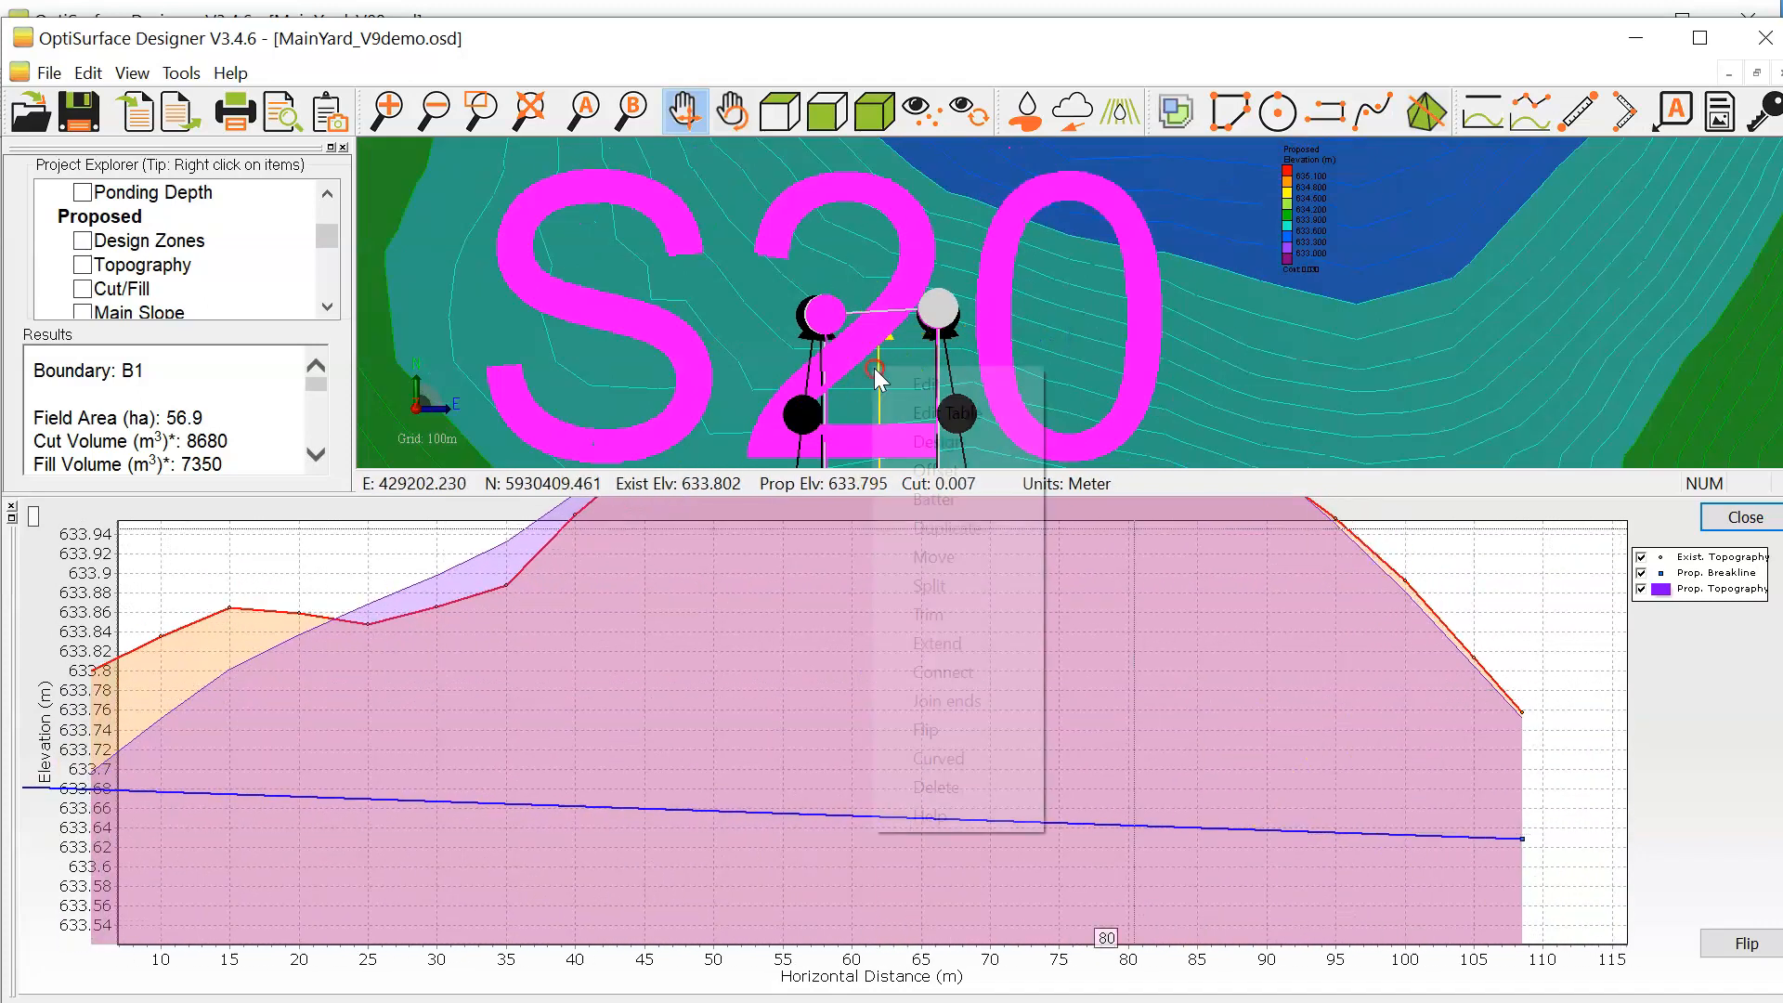
left_click(904, 387)
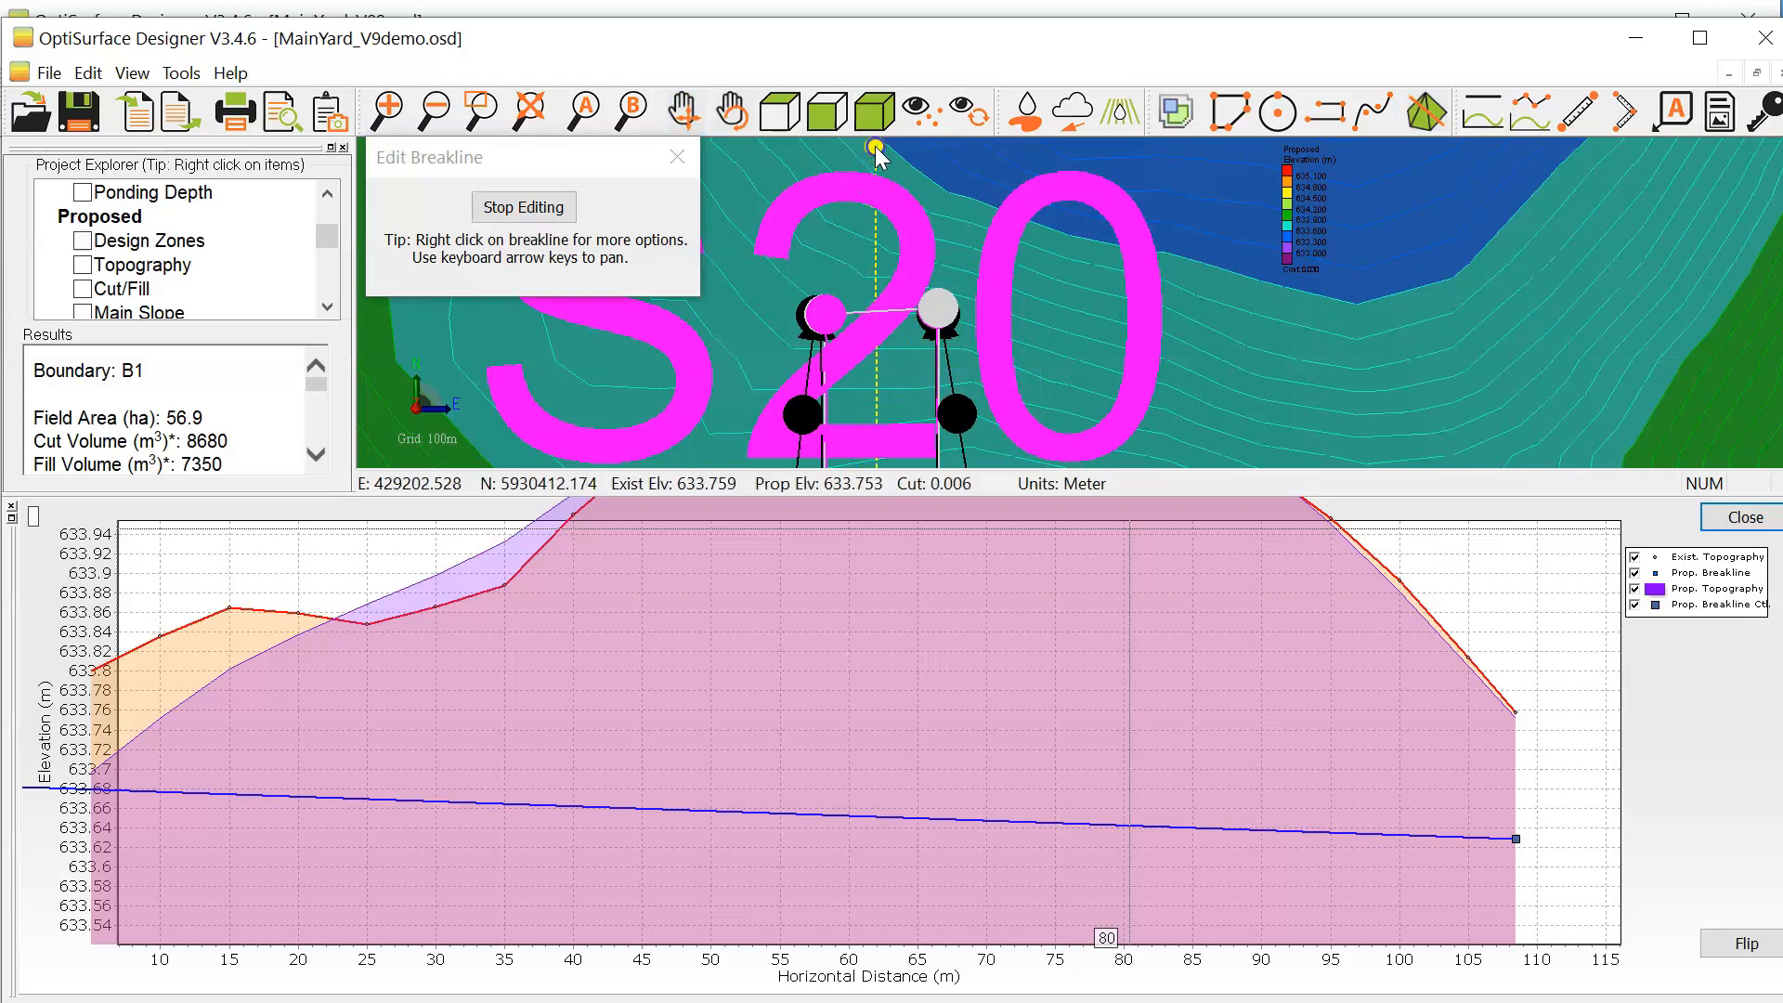
left_click_drag(875, 147, 875, 146)
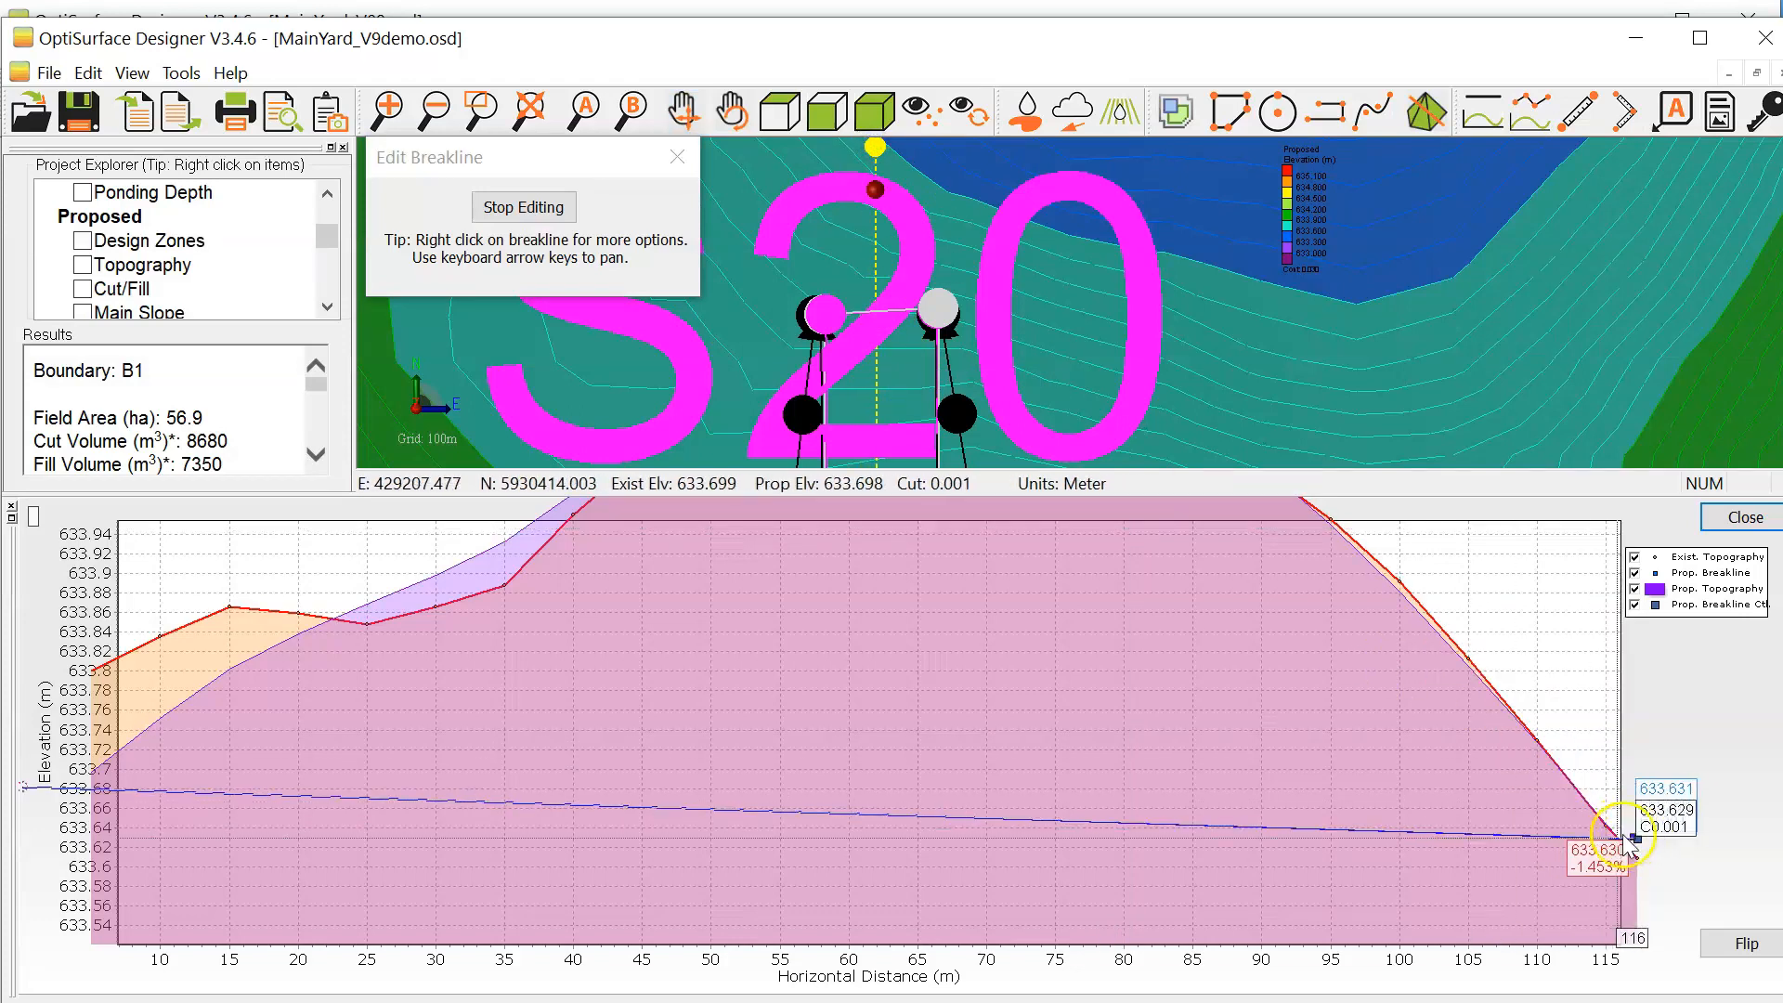
right_click_drag(1545, 684, 1056, 666)
left_click_drag(874, 149, 876, 167)
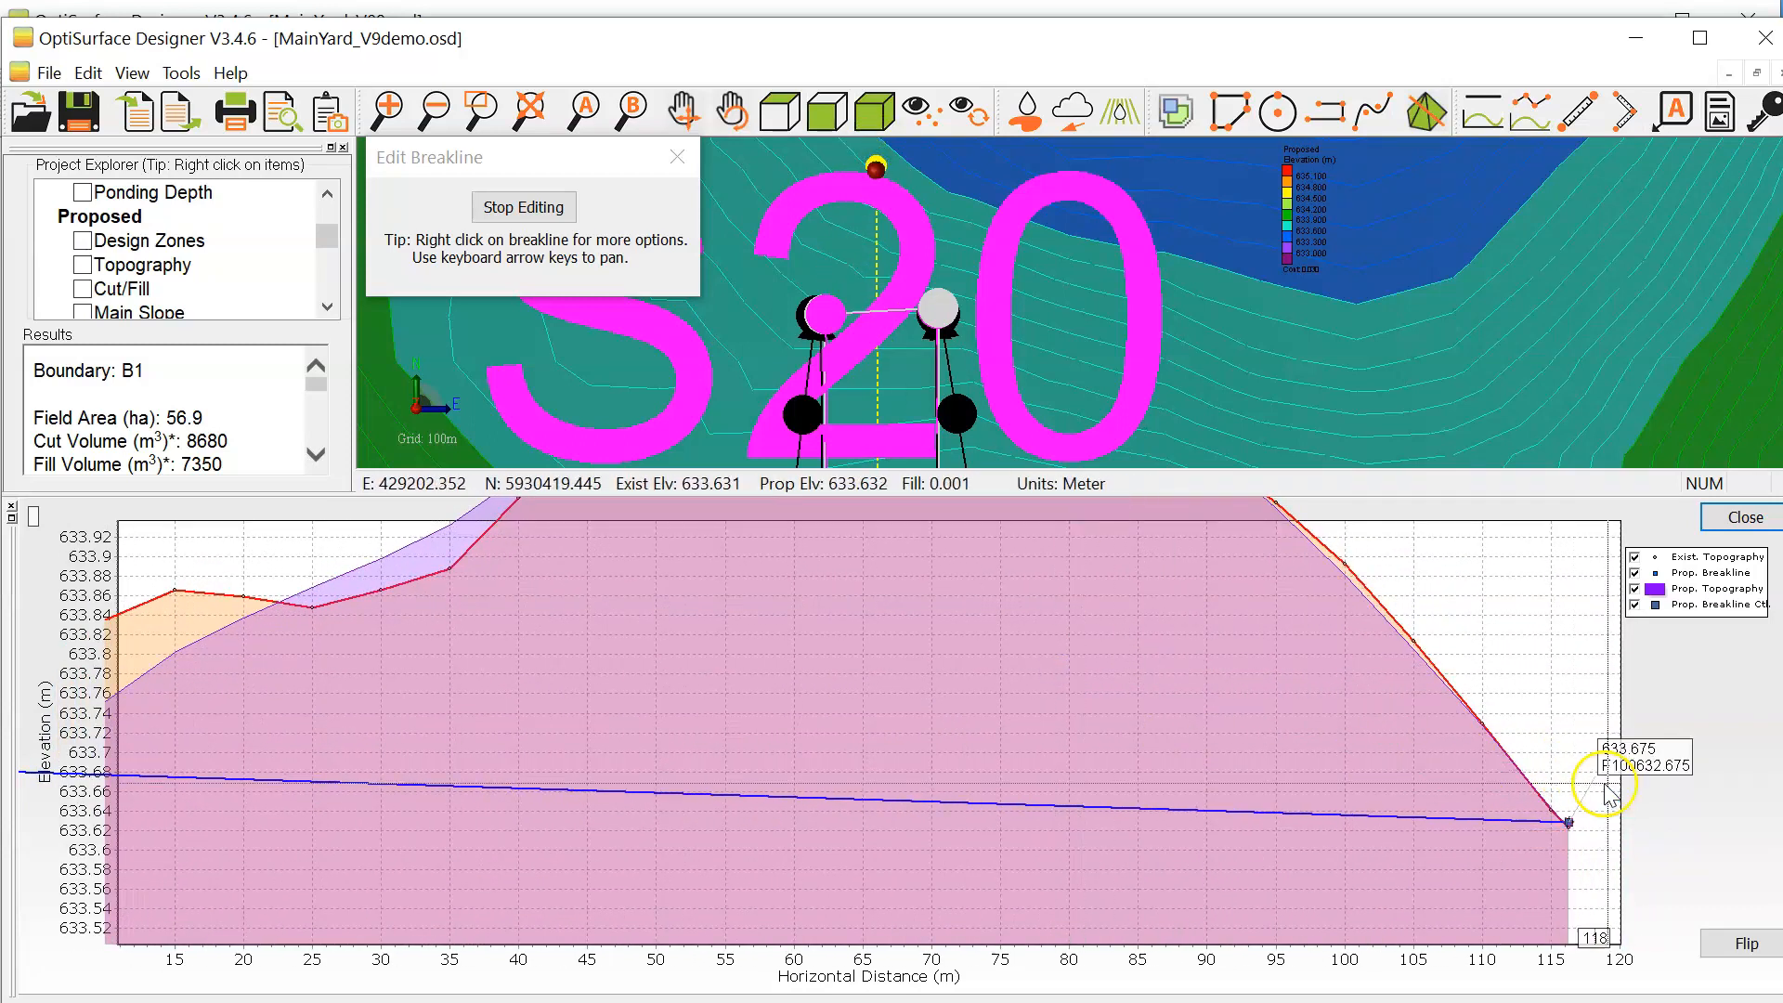
Step: Check the slope of point 2 in the breakline points table, and finish editing the breakline
mouse_move(1451, 683)
left_mouse_down()
mouse_move(1385, 700)
mouse_move(701, 631)
left_mouse_up()
right_click_drag(700, 630, 1448, 641)
right_click_drag(418, 570, 1233, 556)
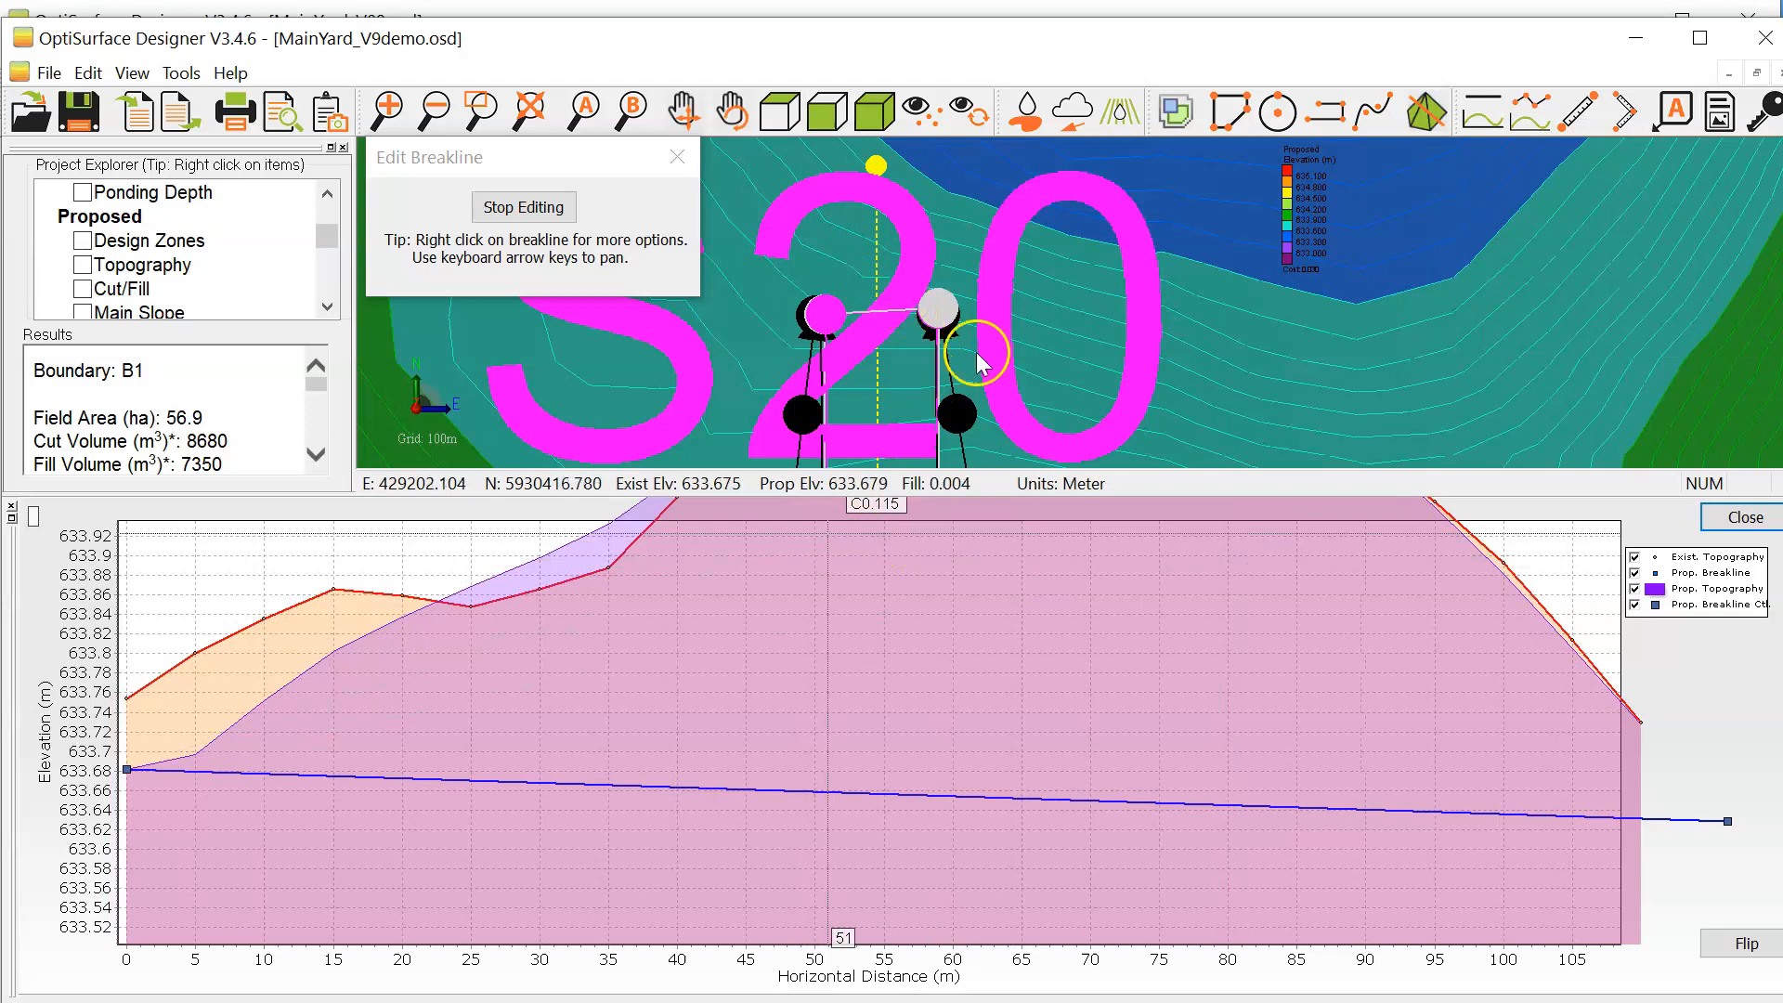
right_click(1175, 570)
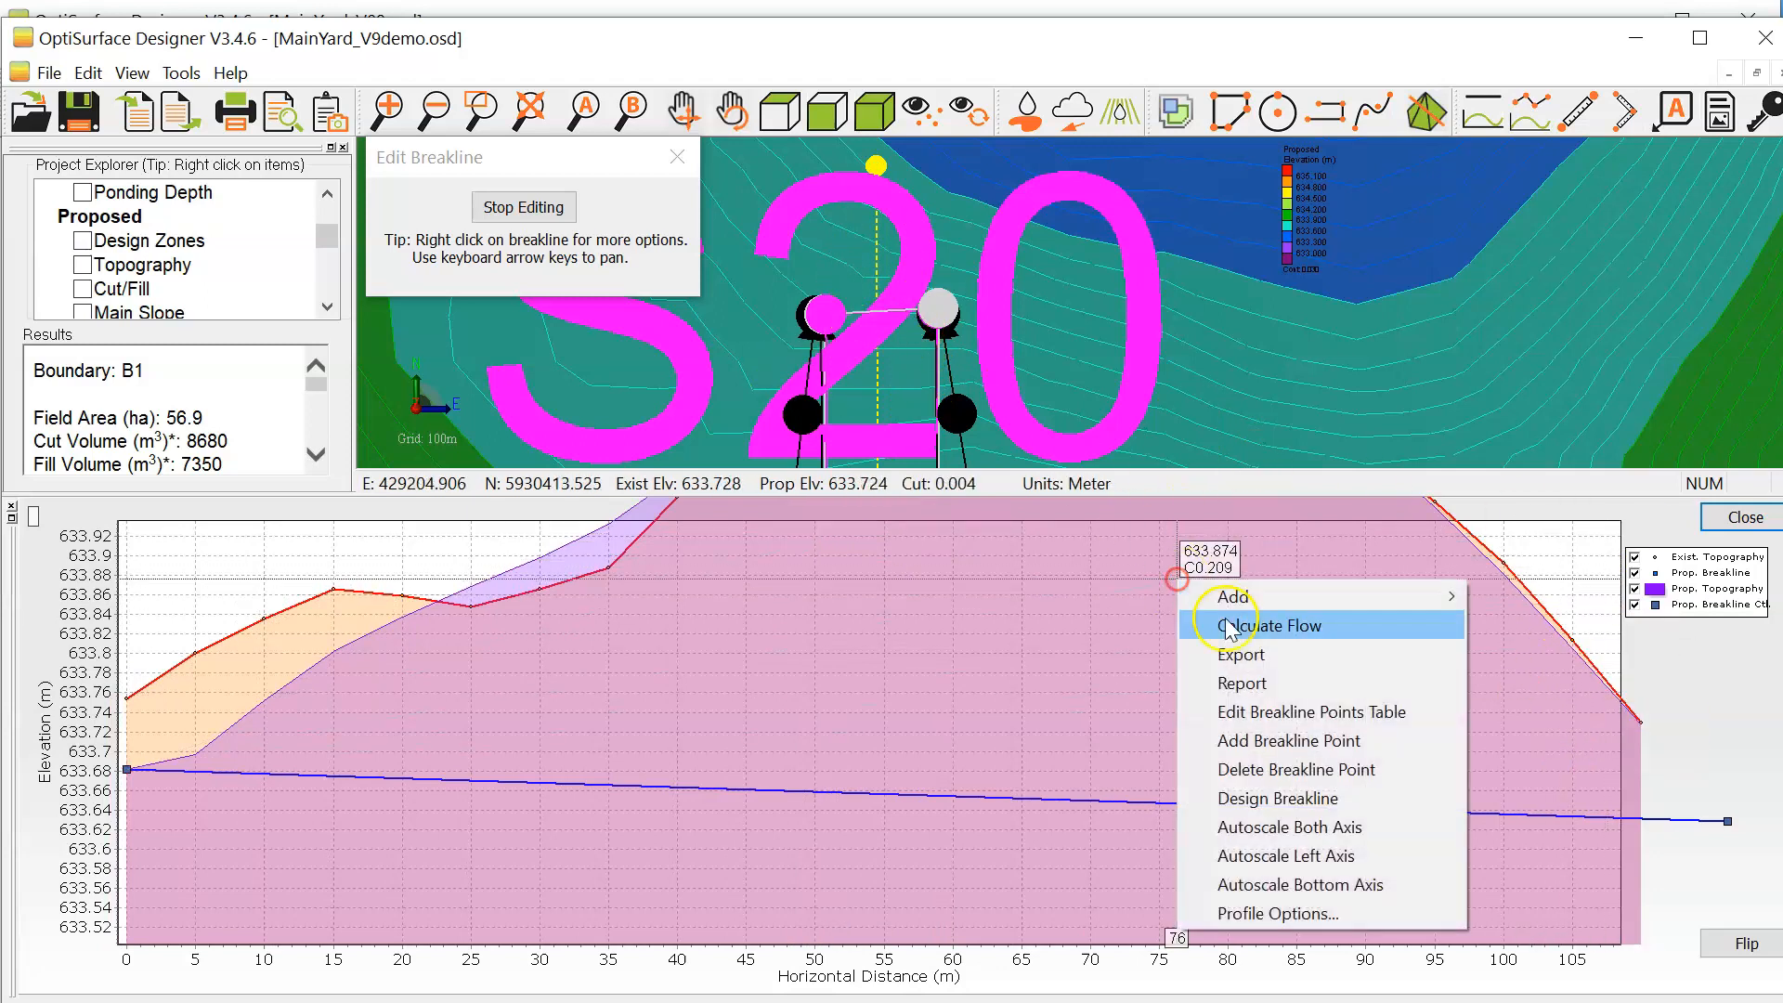
left_click(1318, 711)
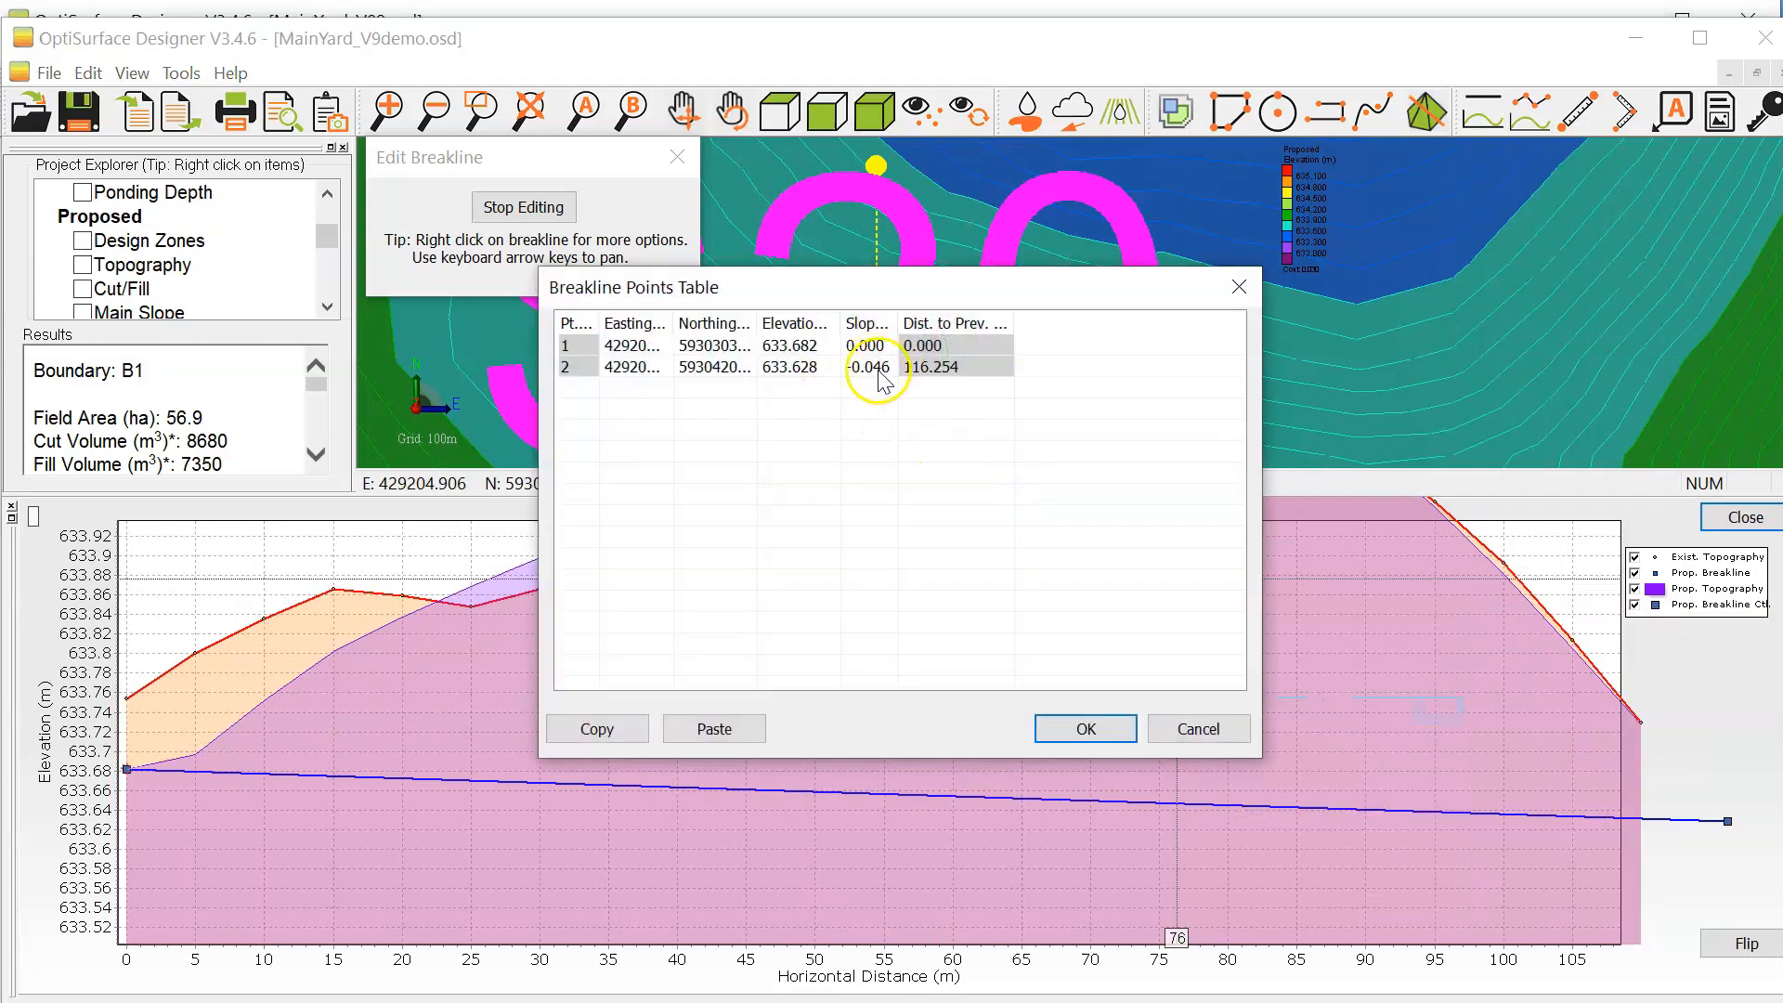
double_click(872, 366)
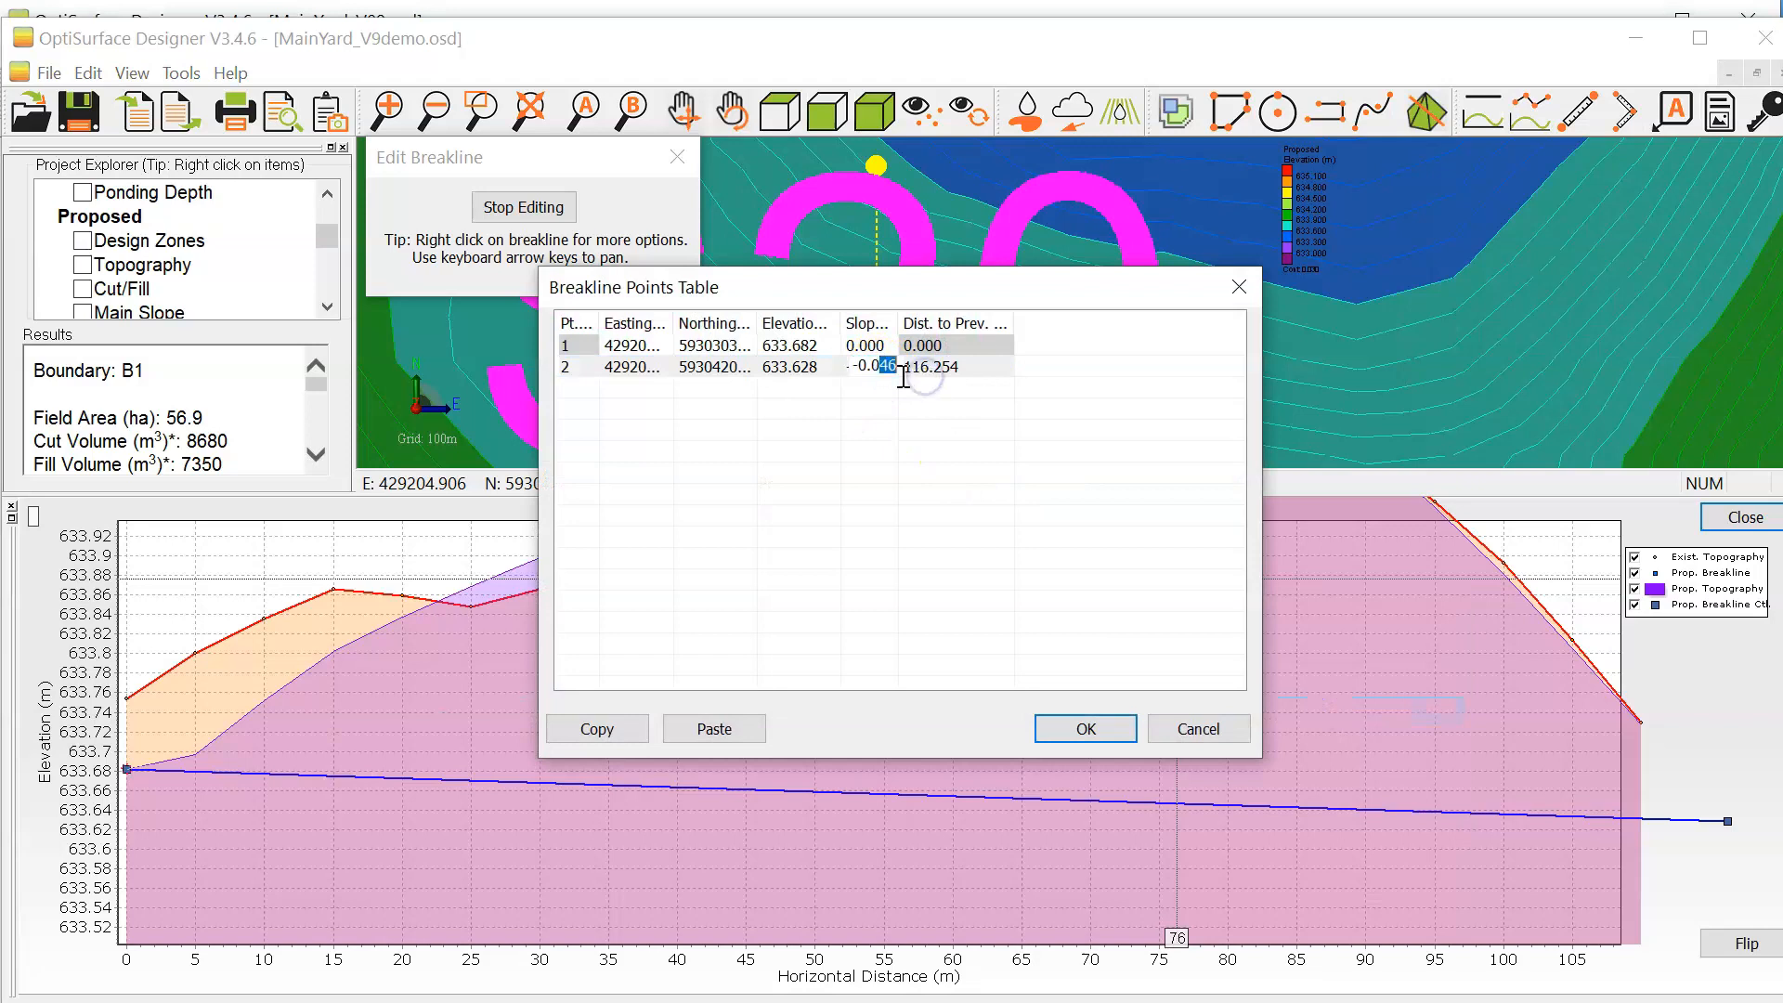
key("Return")
left_click(1084, 727)
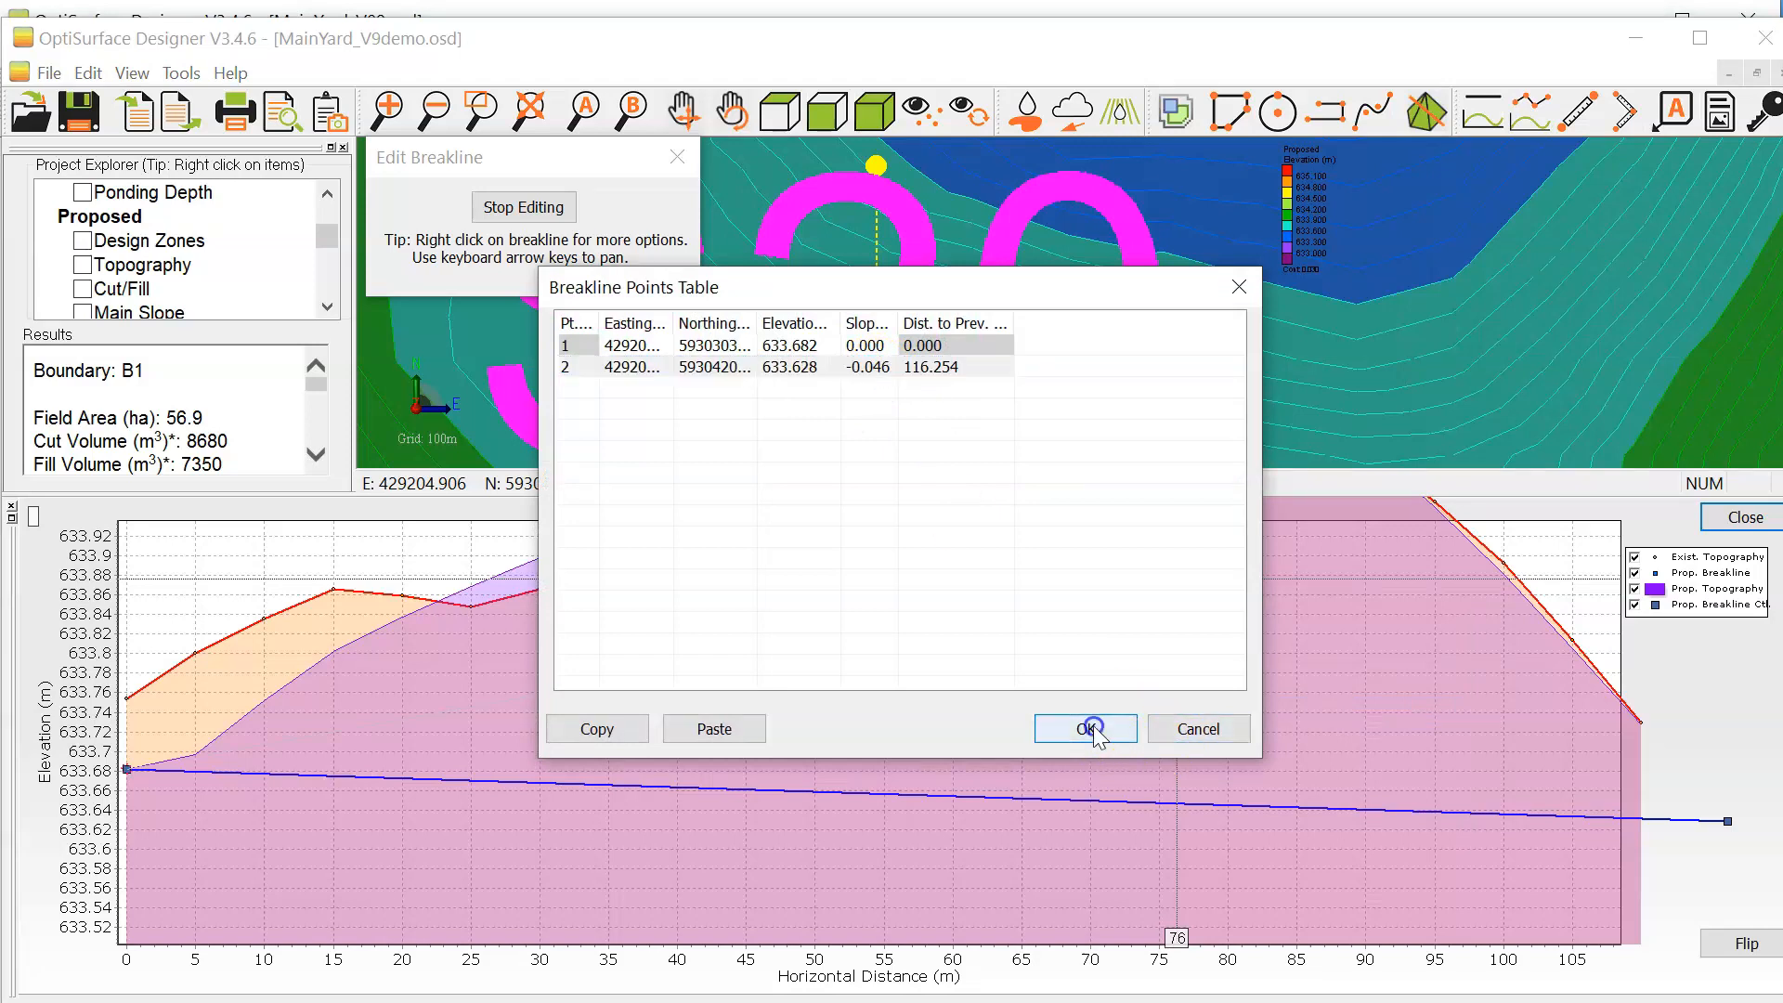
left_click(524, 207)
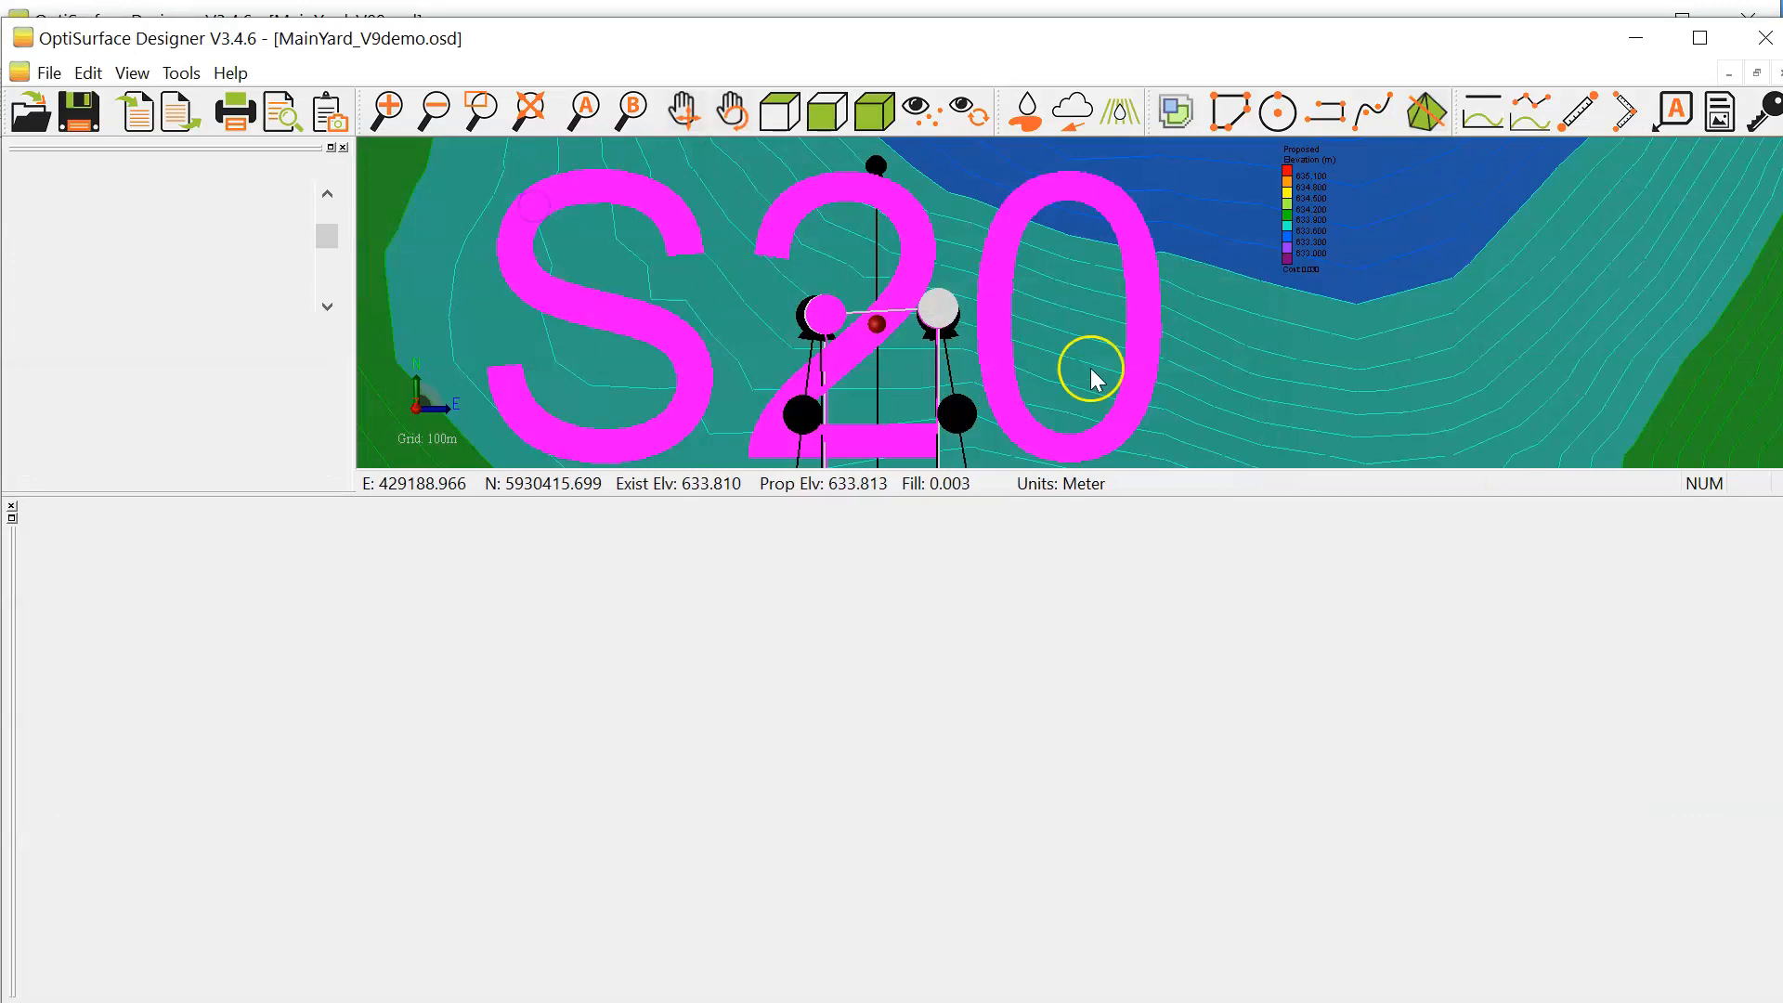
Step: Examine the extended breakline's full profile with both axes autoscaled, and close the profile
scroll(1130, 334, "down", 2)
scroll(1151, 353, "down", 2)
left_click_drag(1190, 712, 1063, 648)
left_click_drag(1252, 782, 1082, 697)
left_click_drag(1277, 798, 1151, 752)
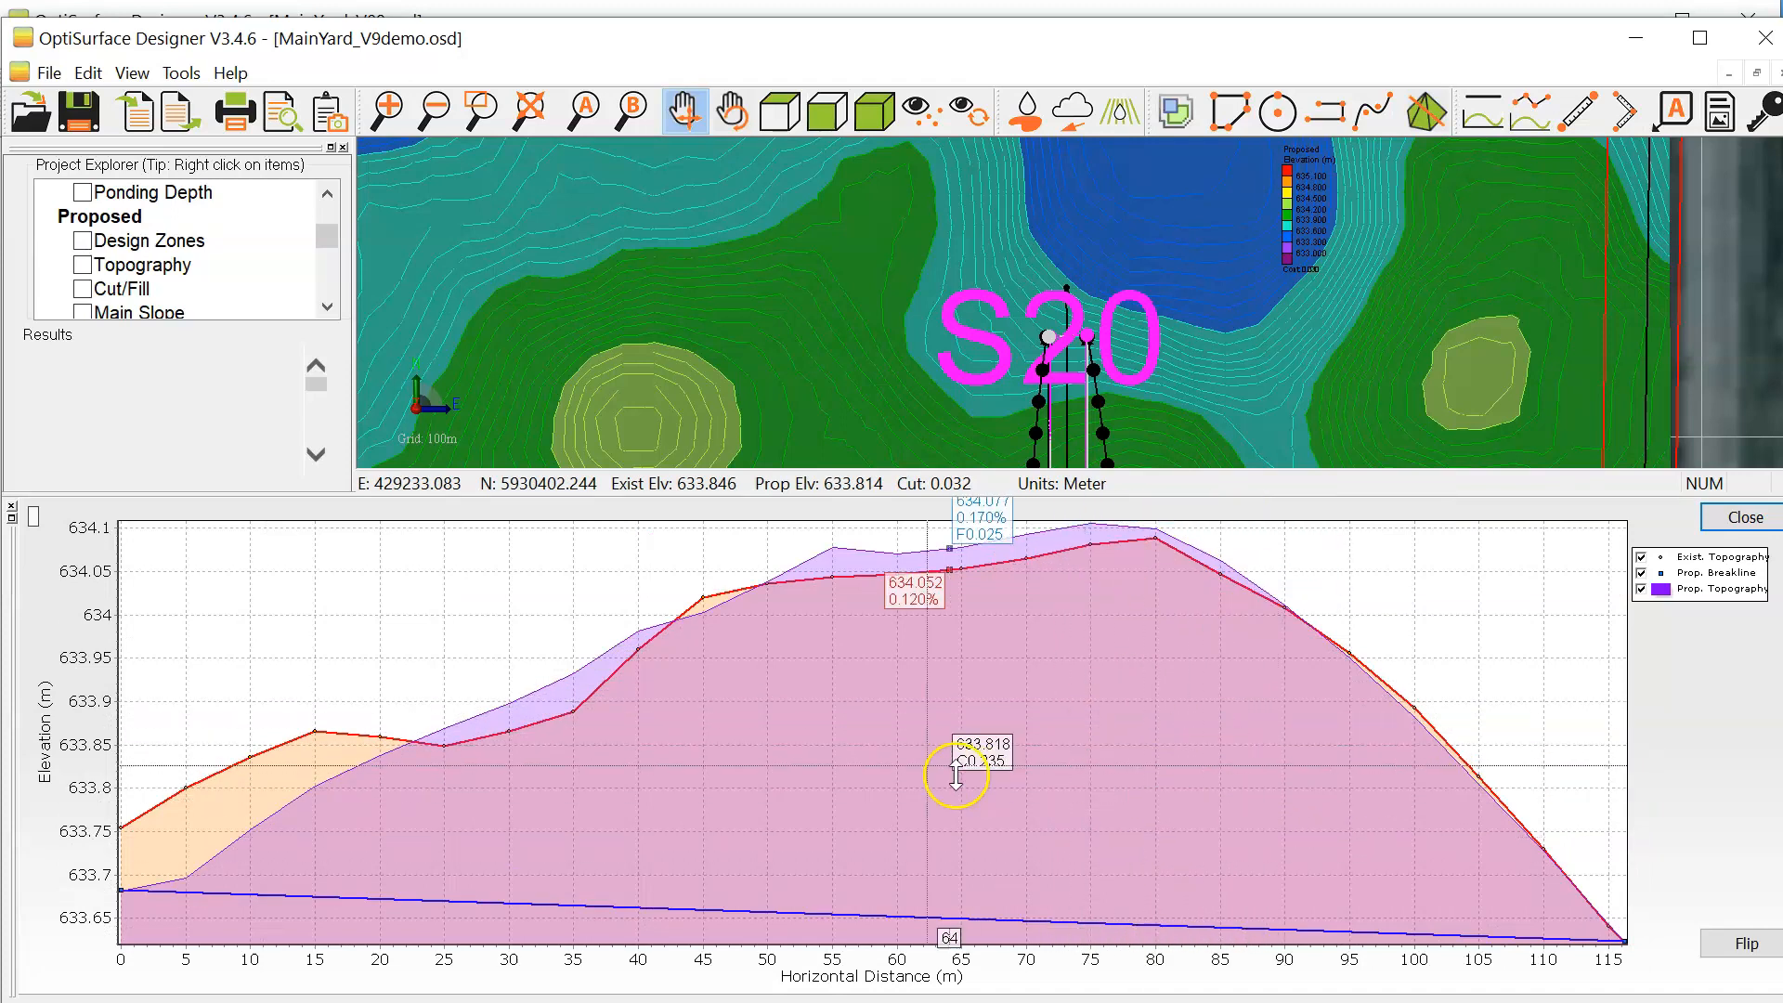
right_click(1041, 727)
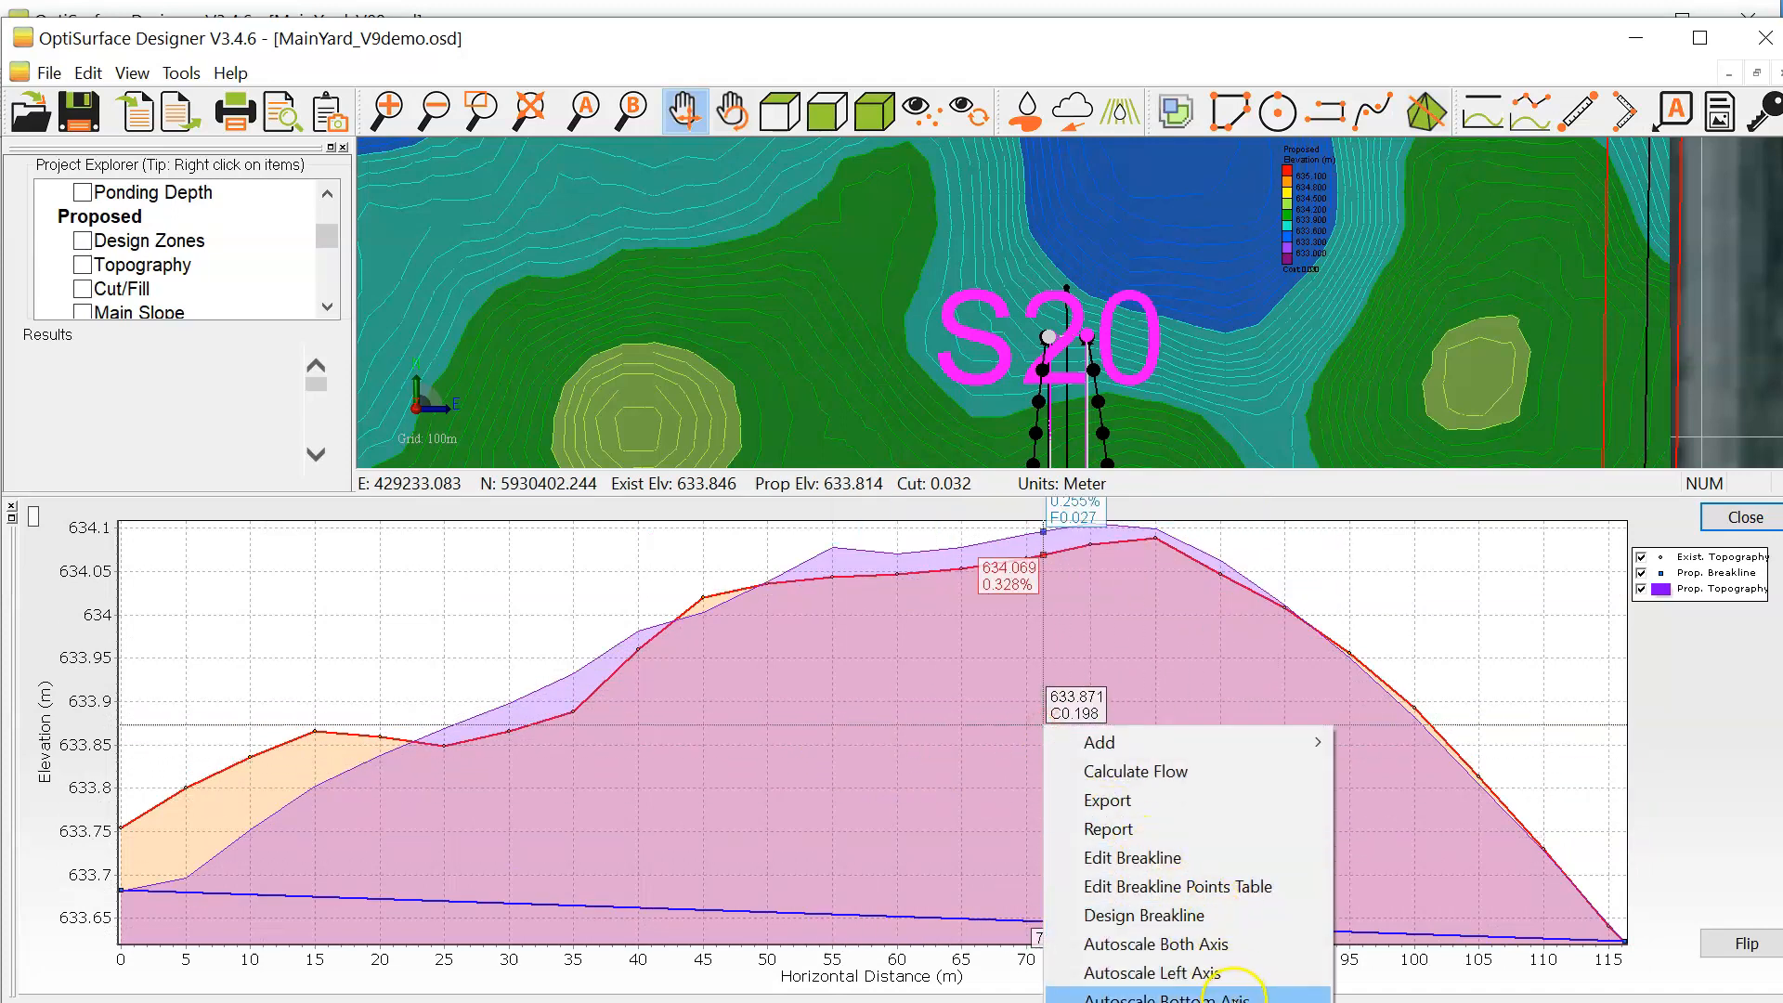
left_click(1233, 943)
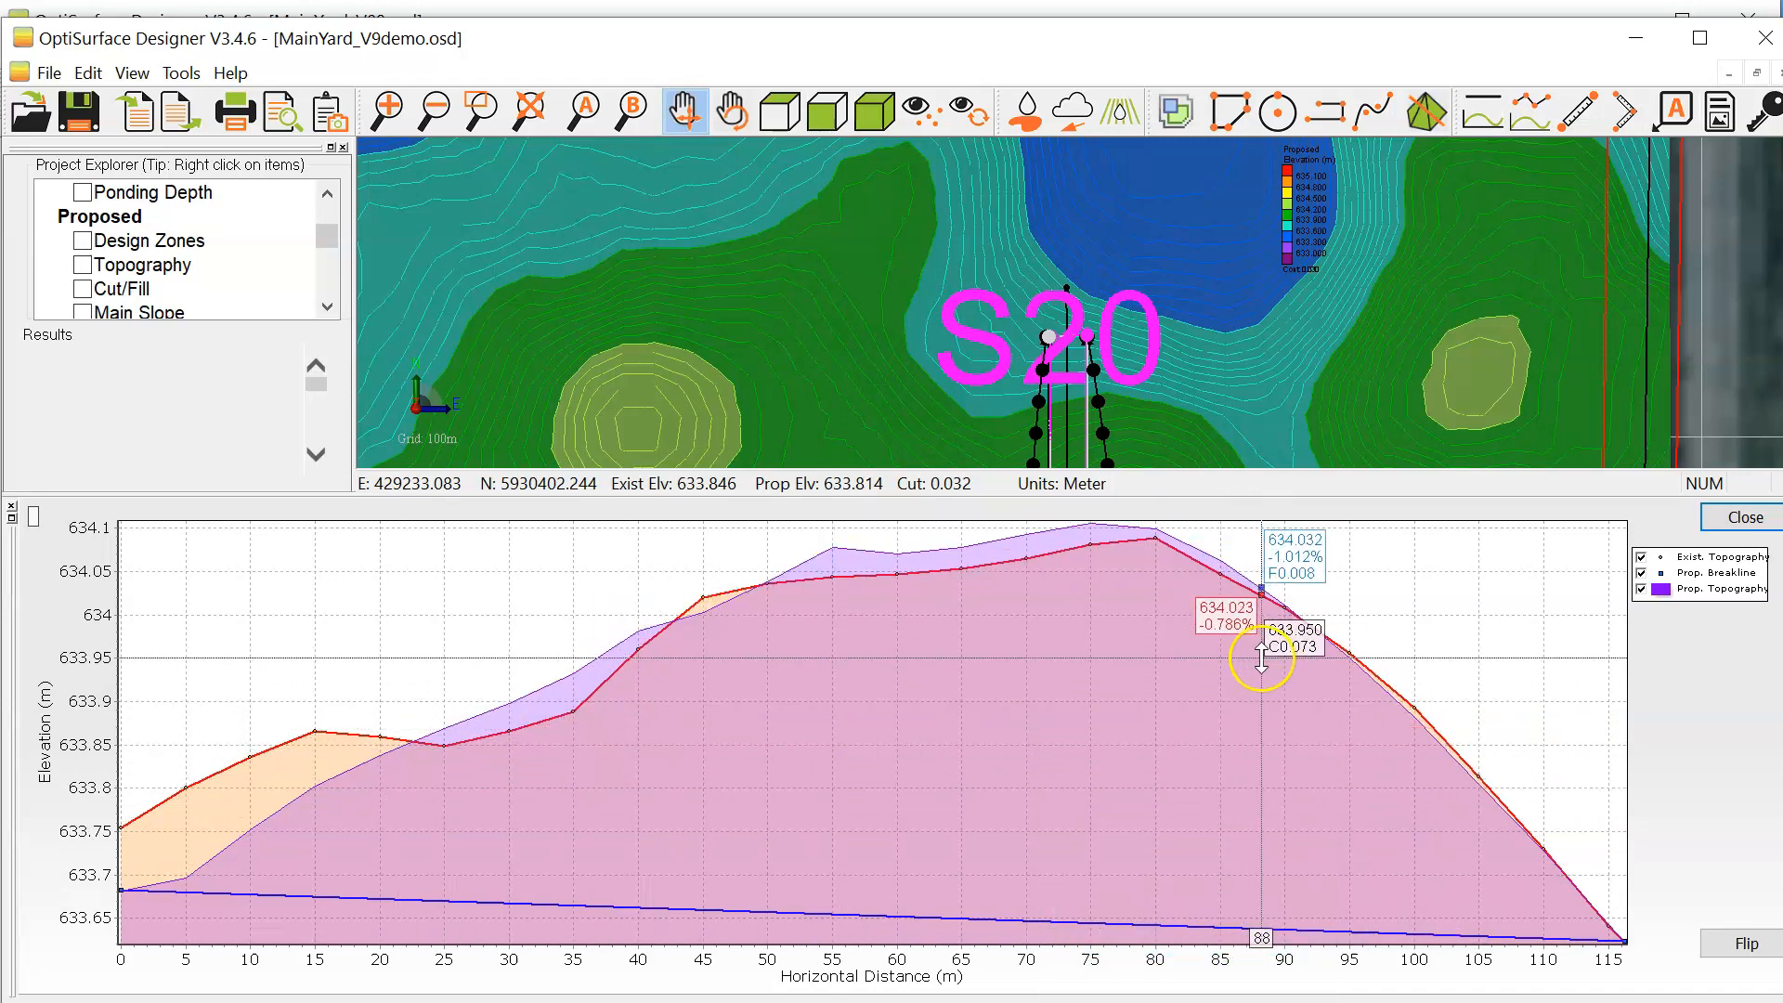
left_click(1744, 518)
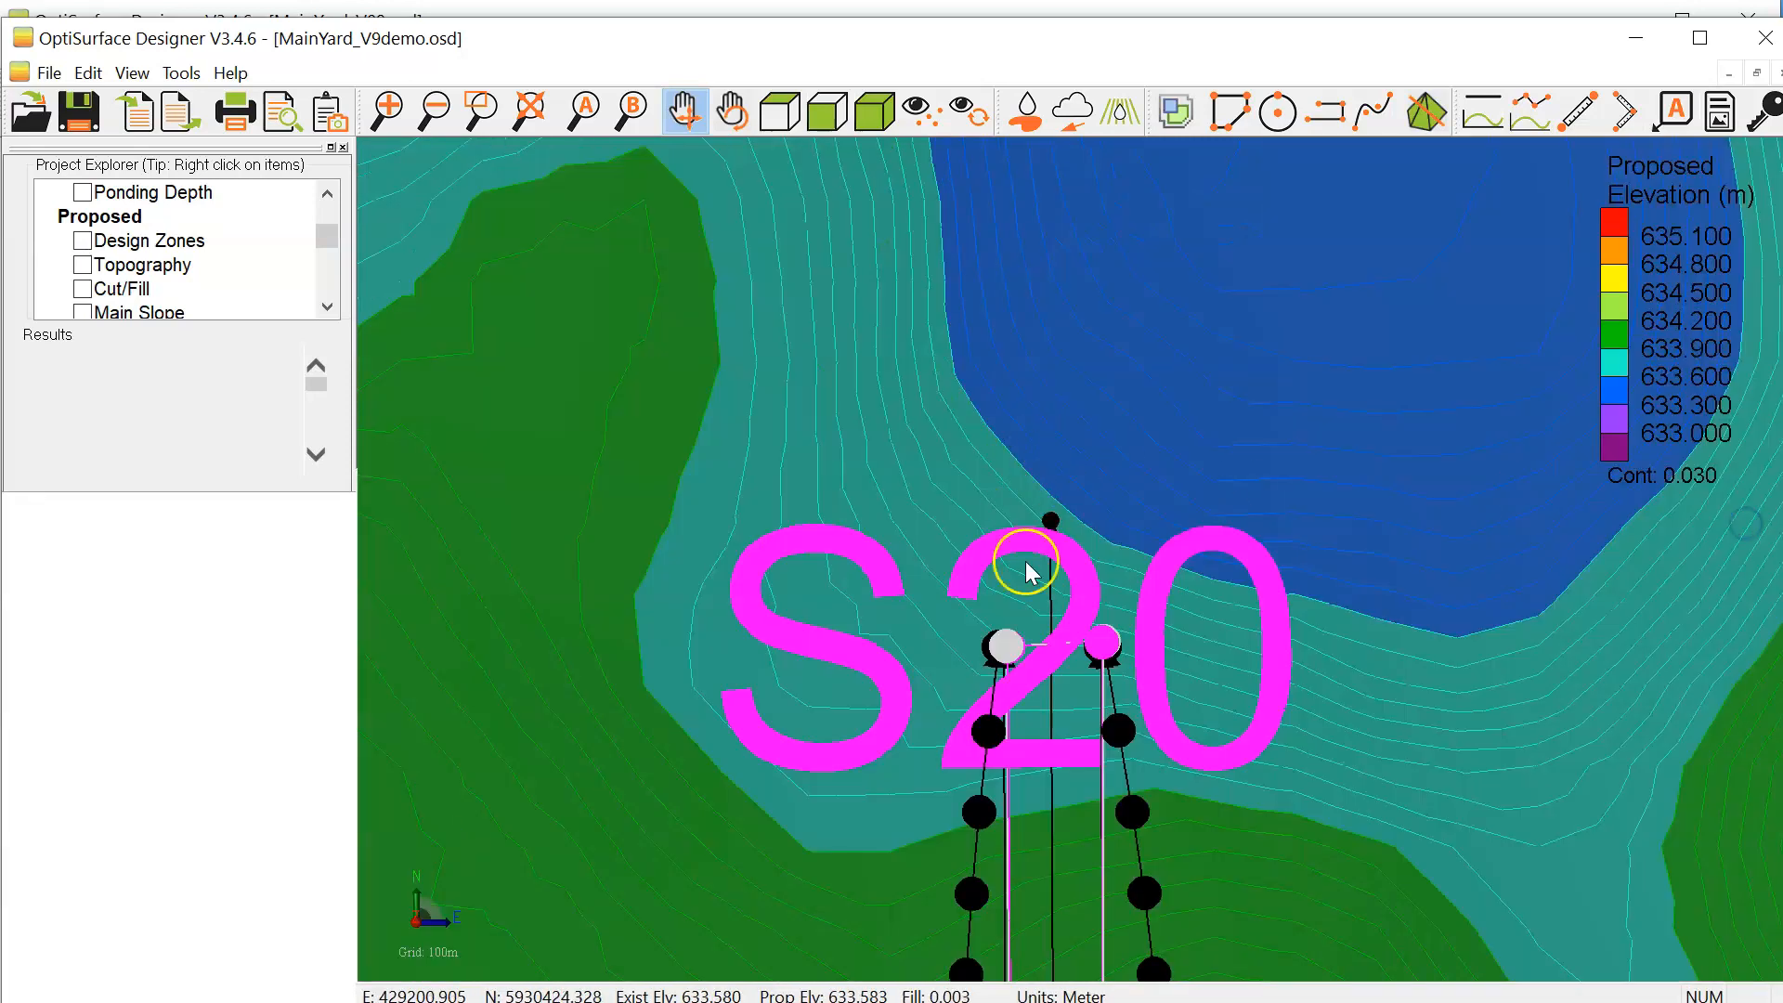
Step: Batter the extended centre breakline on both sides with a 3 m offset and 1v:10h up and down slopes to the nearest proposed surface
right_click(1052, 594)
left_click(1152, 746)
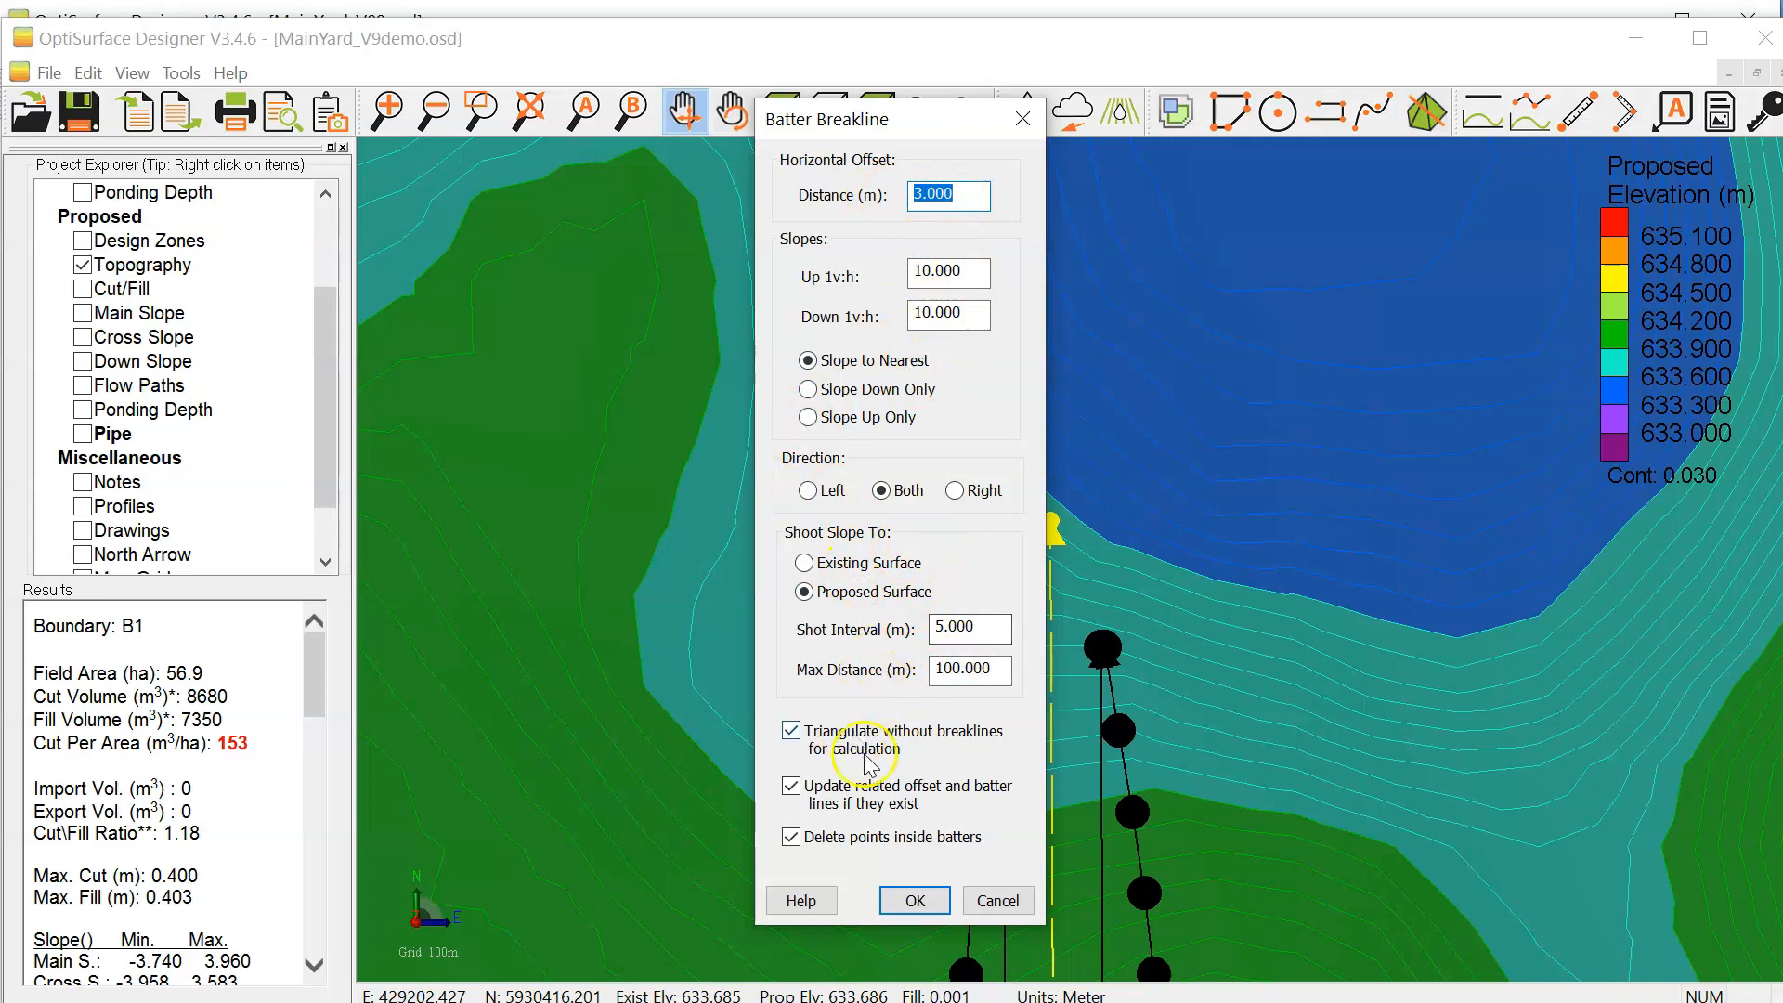
left_click(914, 901)
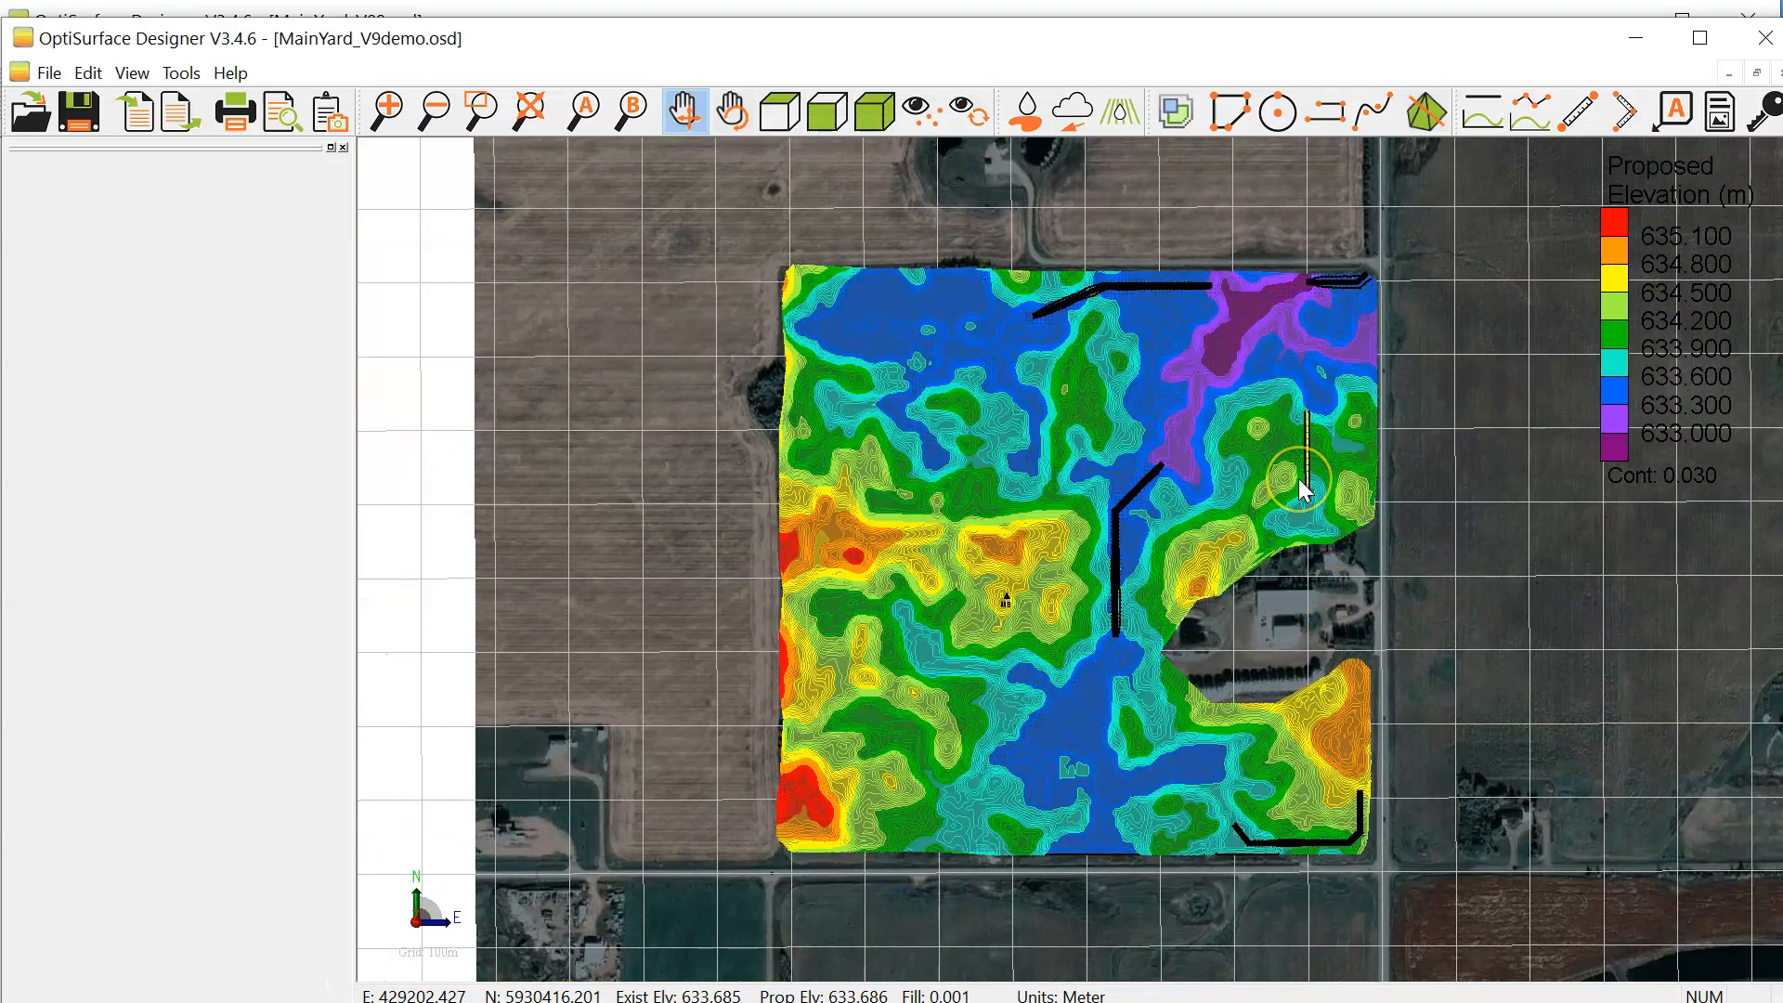
left_click(1298, 479)
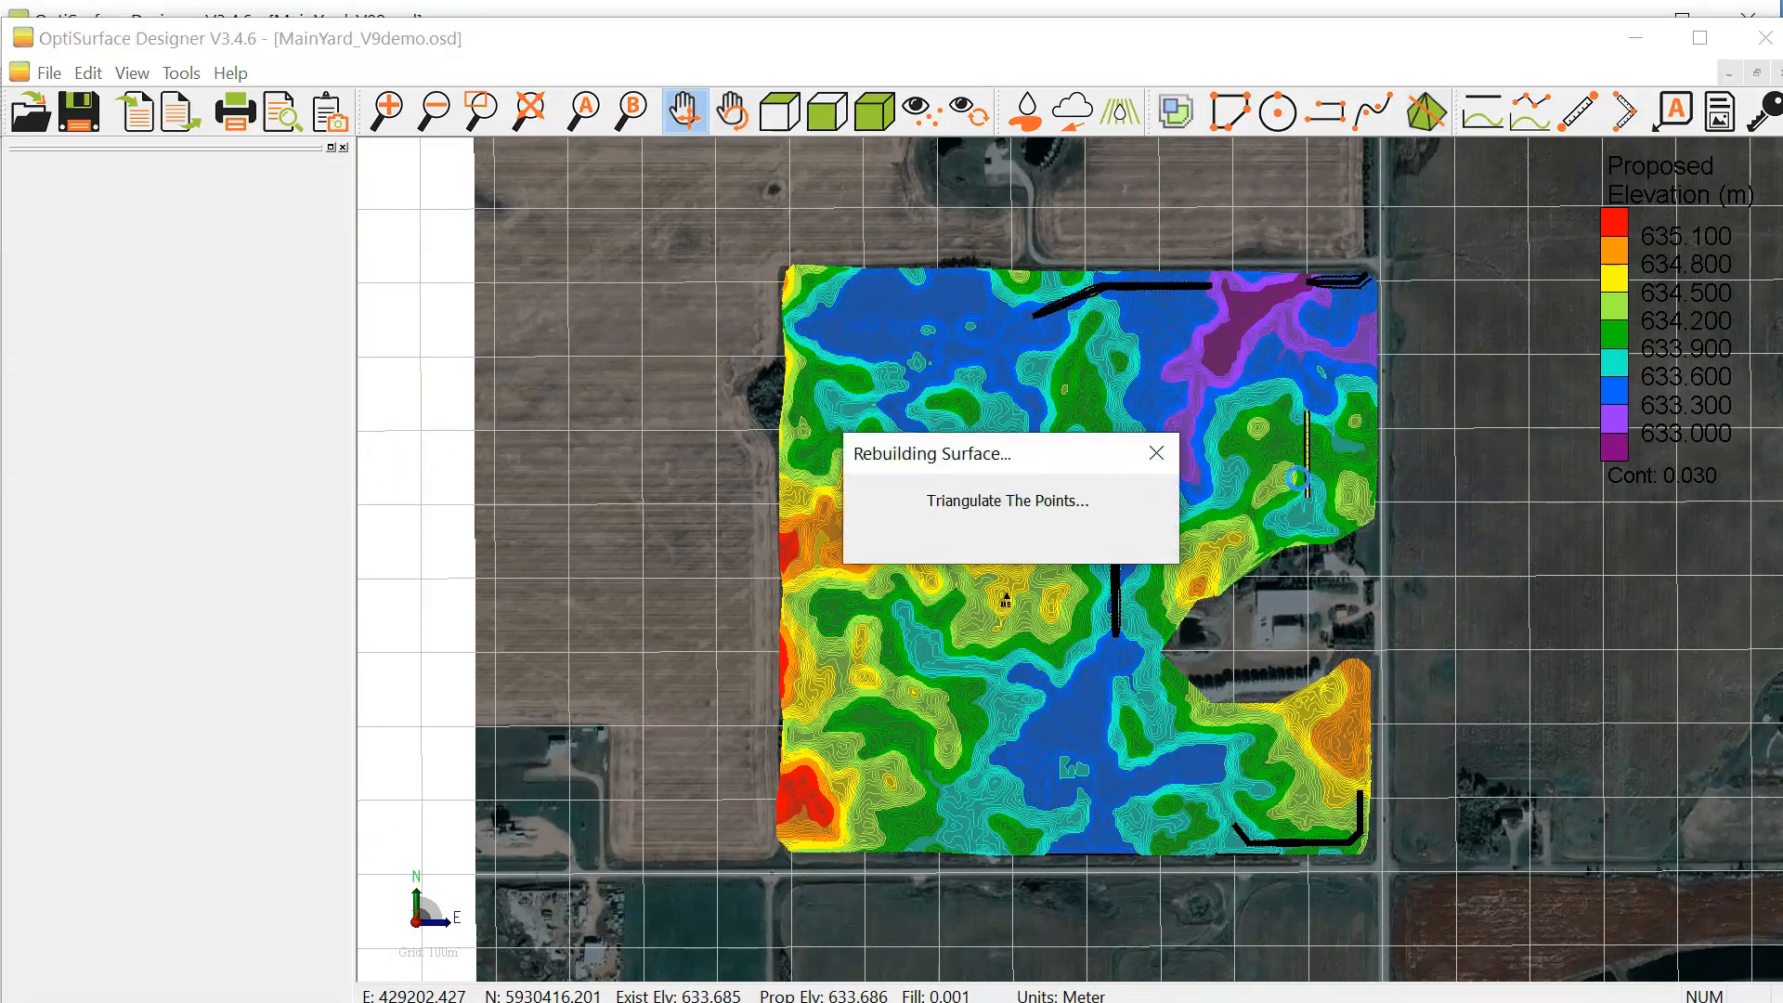
left_click(1304, 509)
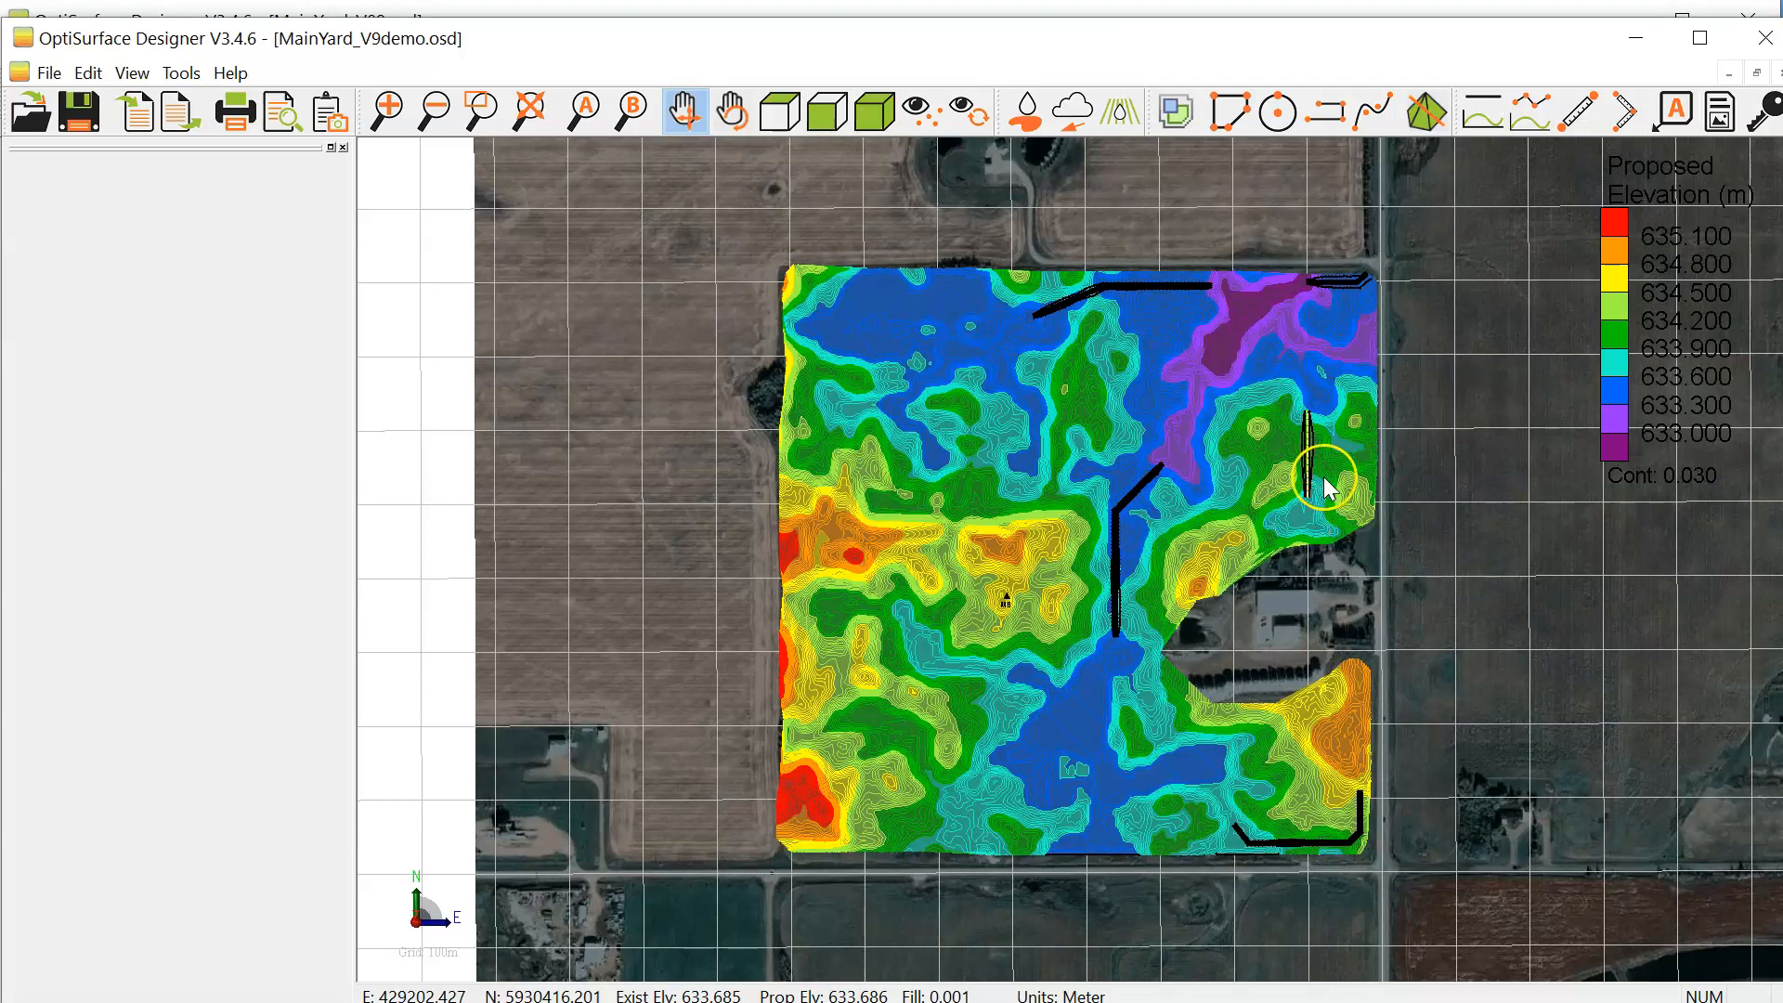
Step: Rebuild the proposed surface so it includes the drain's centre breakline and its new batters
scroll(1230, 468, "up", 5)
left_click_drag(1180, 411, 1170, 536)
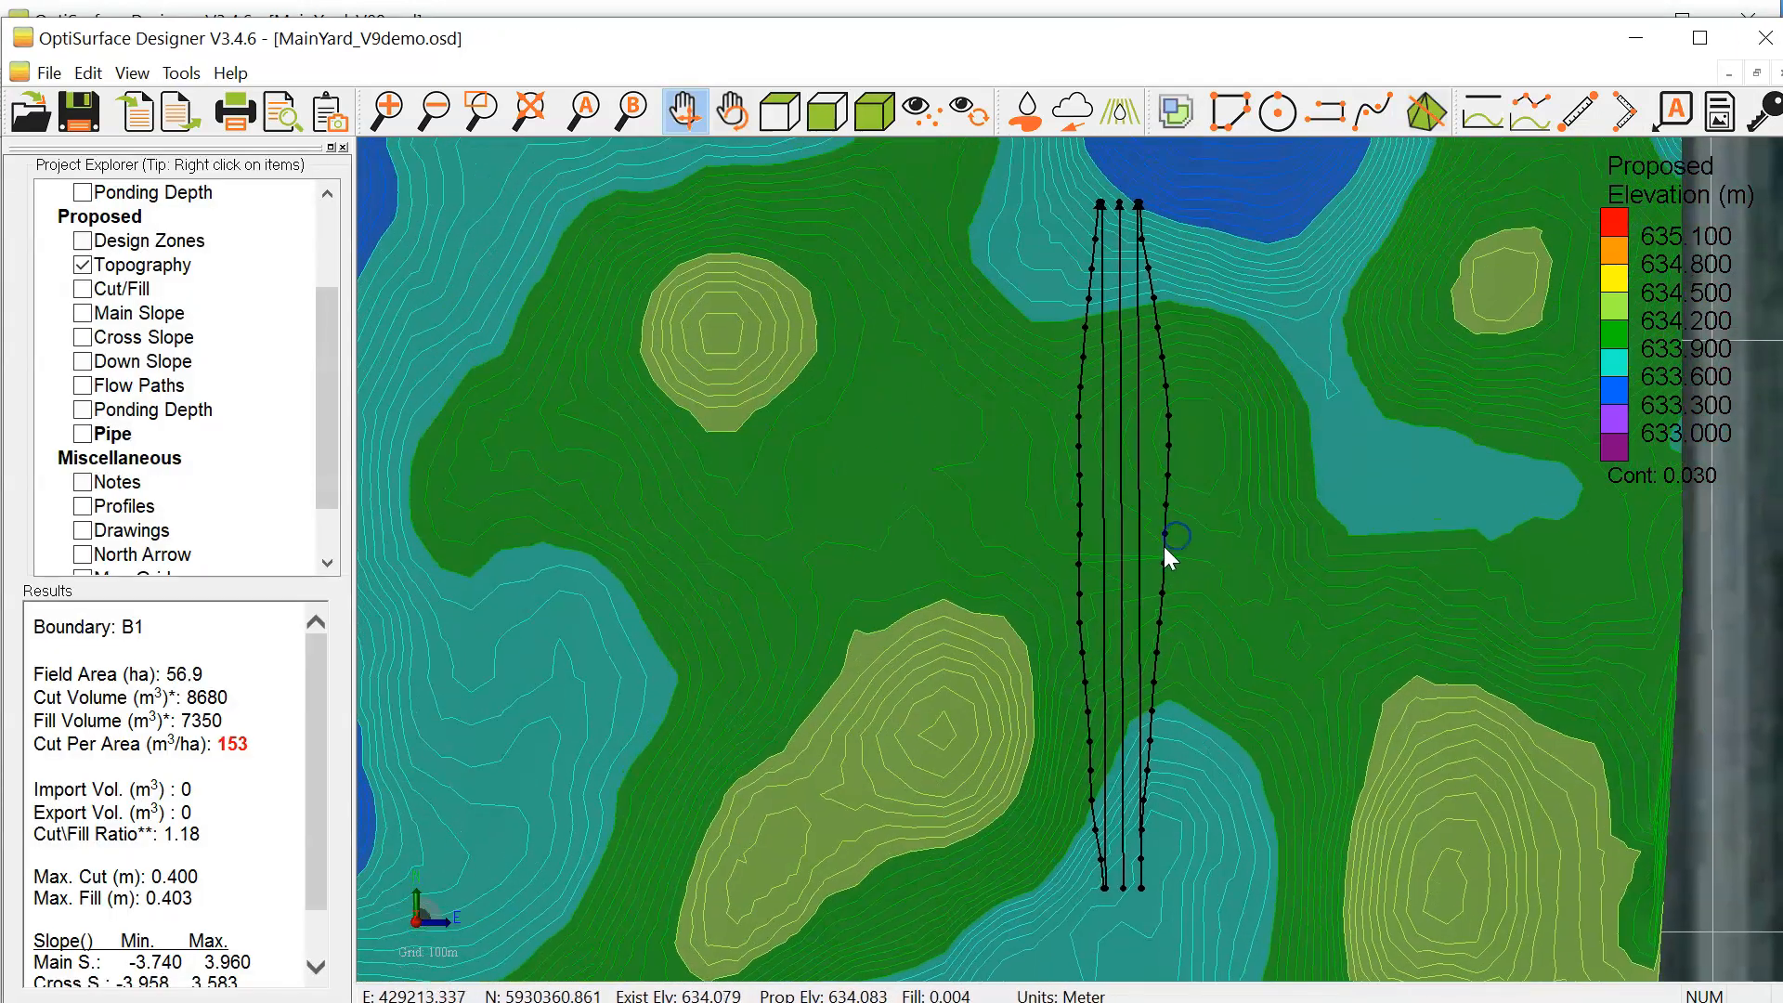
scroll(1163, 544, "down", 2)
scroll(1155, 336, "up", 3)
scroll(1155, 336, "up", 2)
scroll(1135, 437, "down", 3)
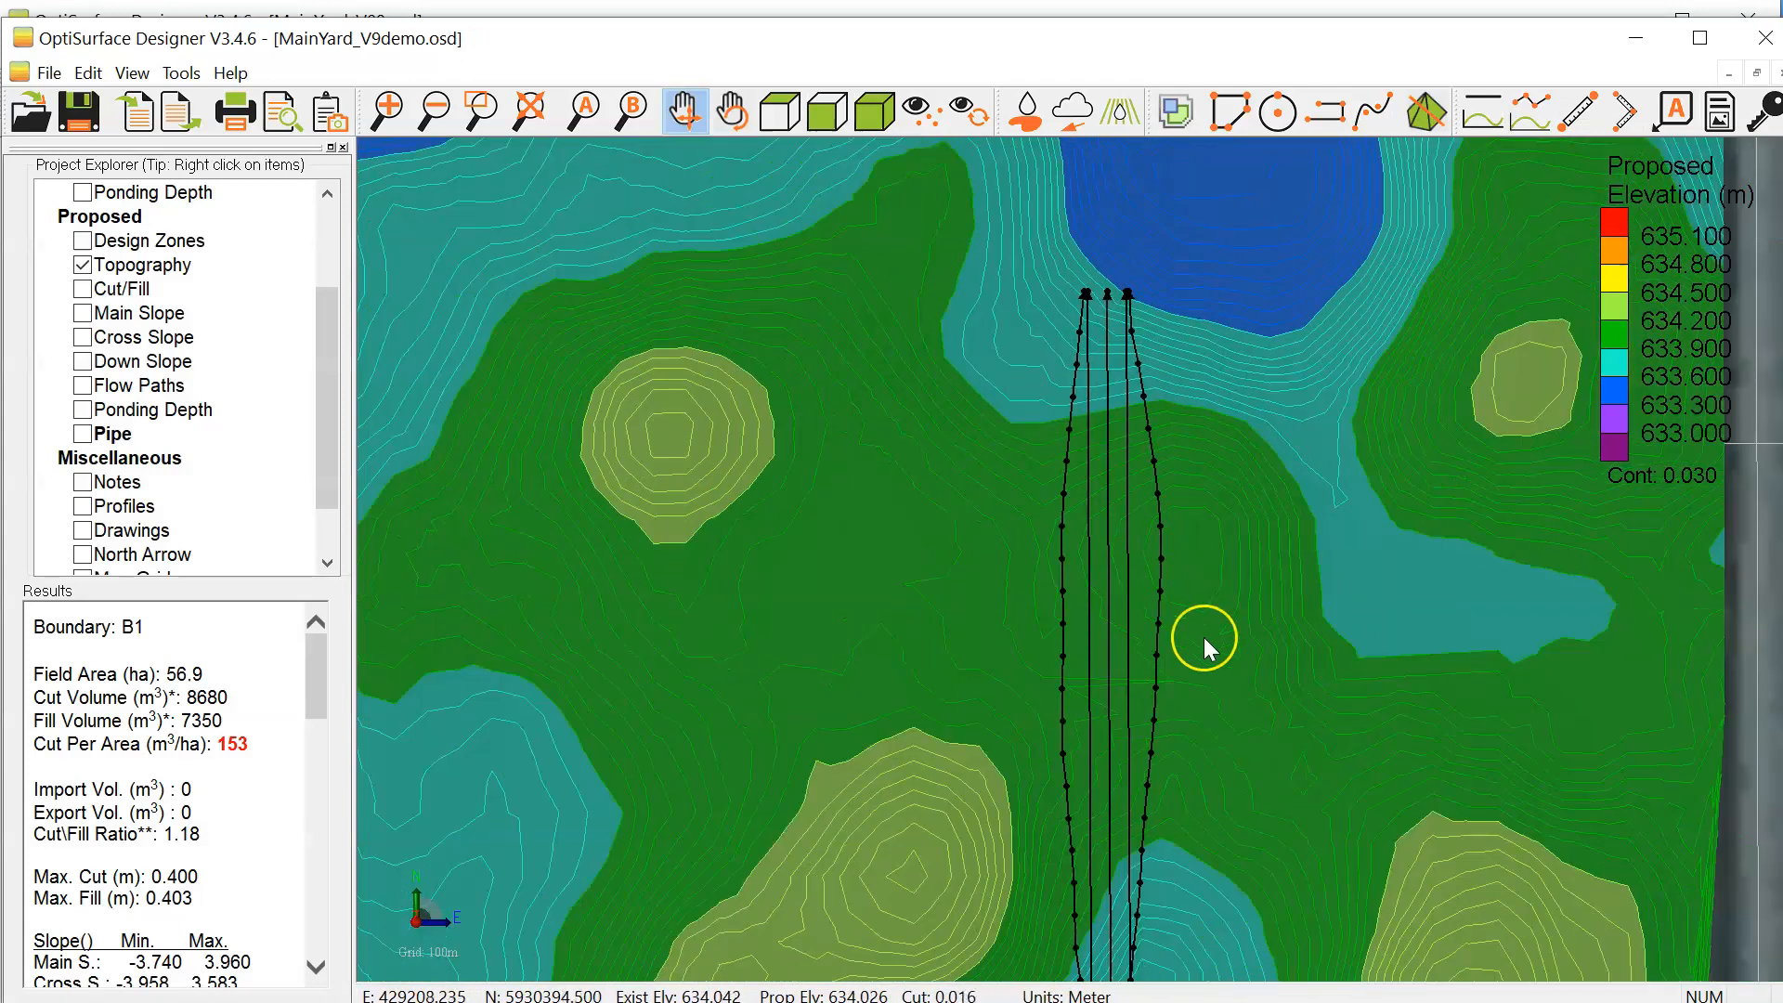
left_click_drag(1203, 637, 1228, 500)
scroll(1228, 524, "down", 1)
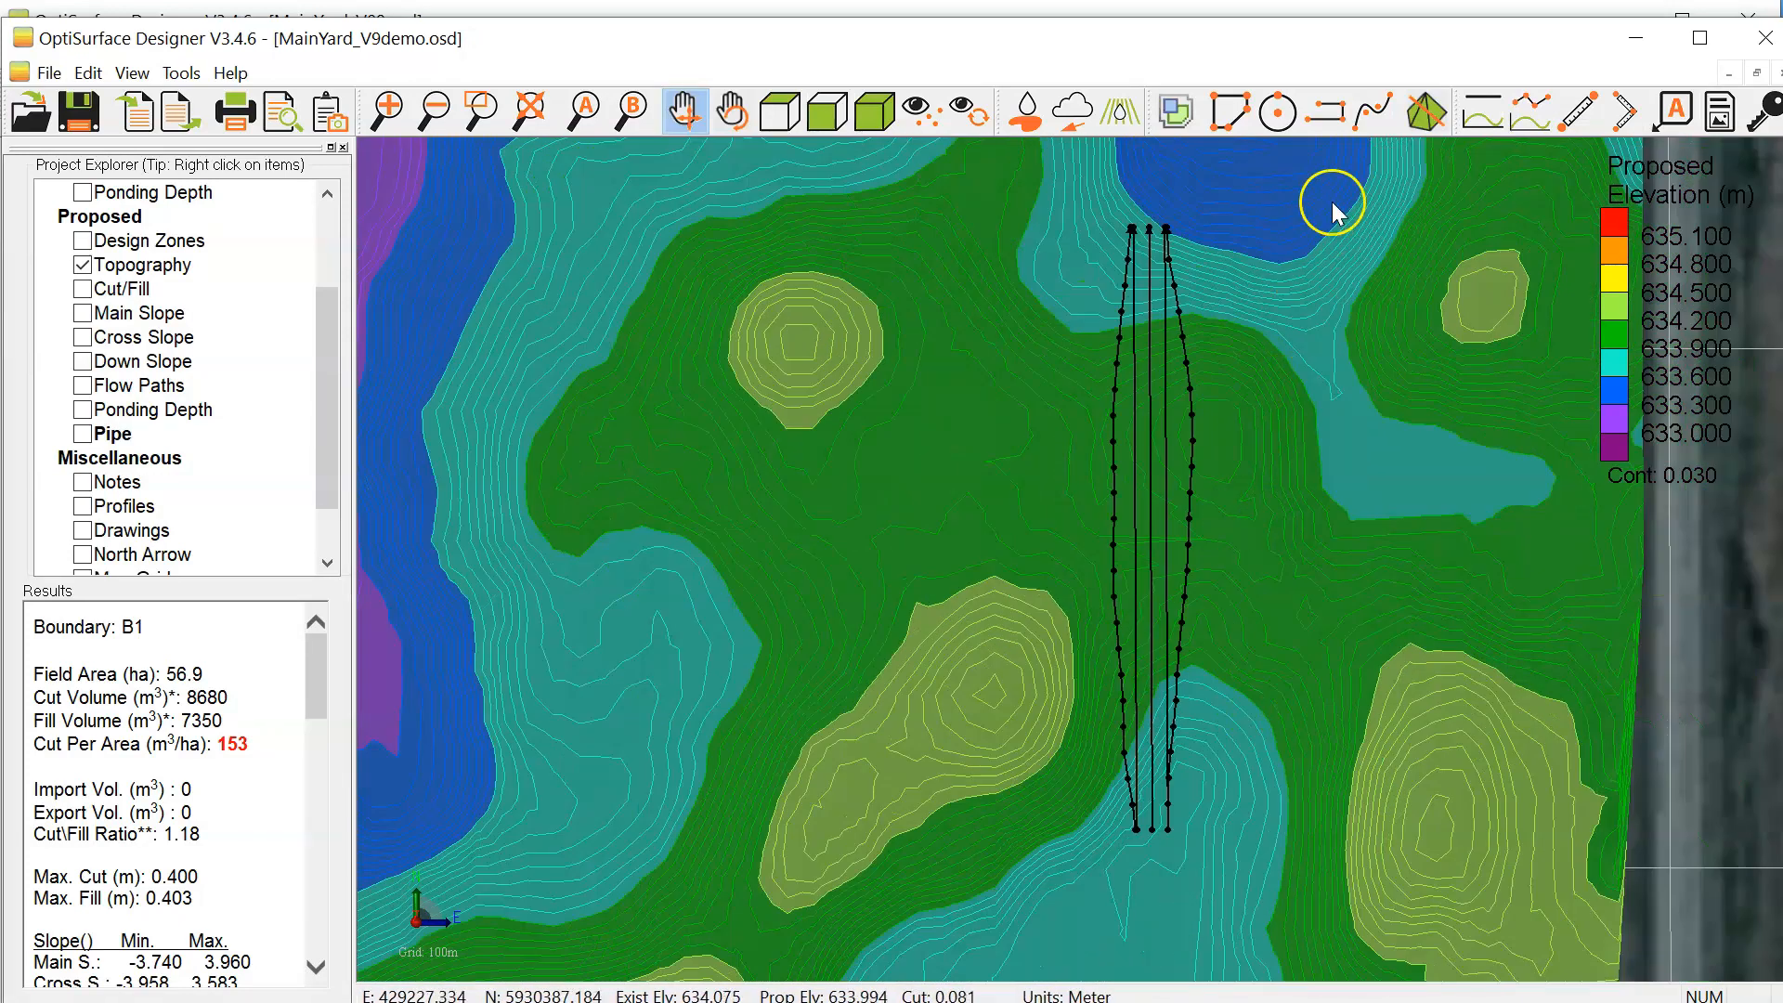
left_click(1430, 115)
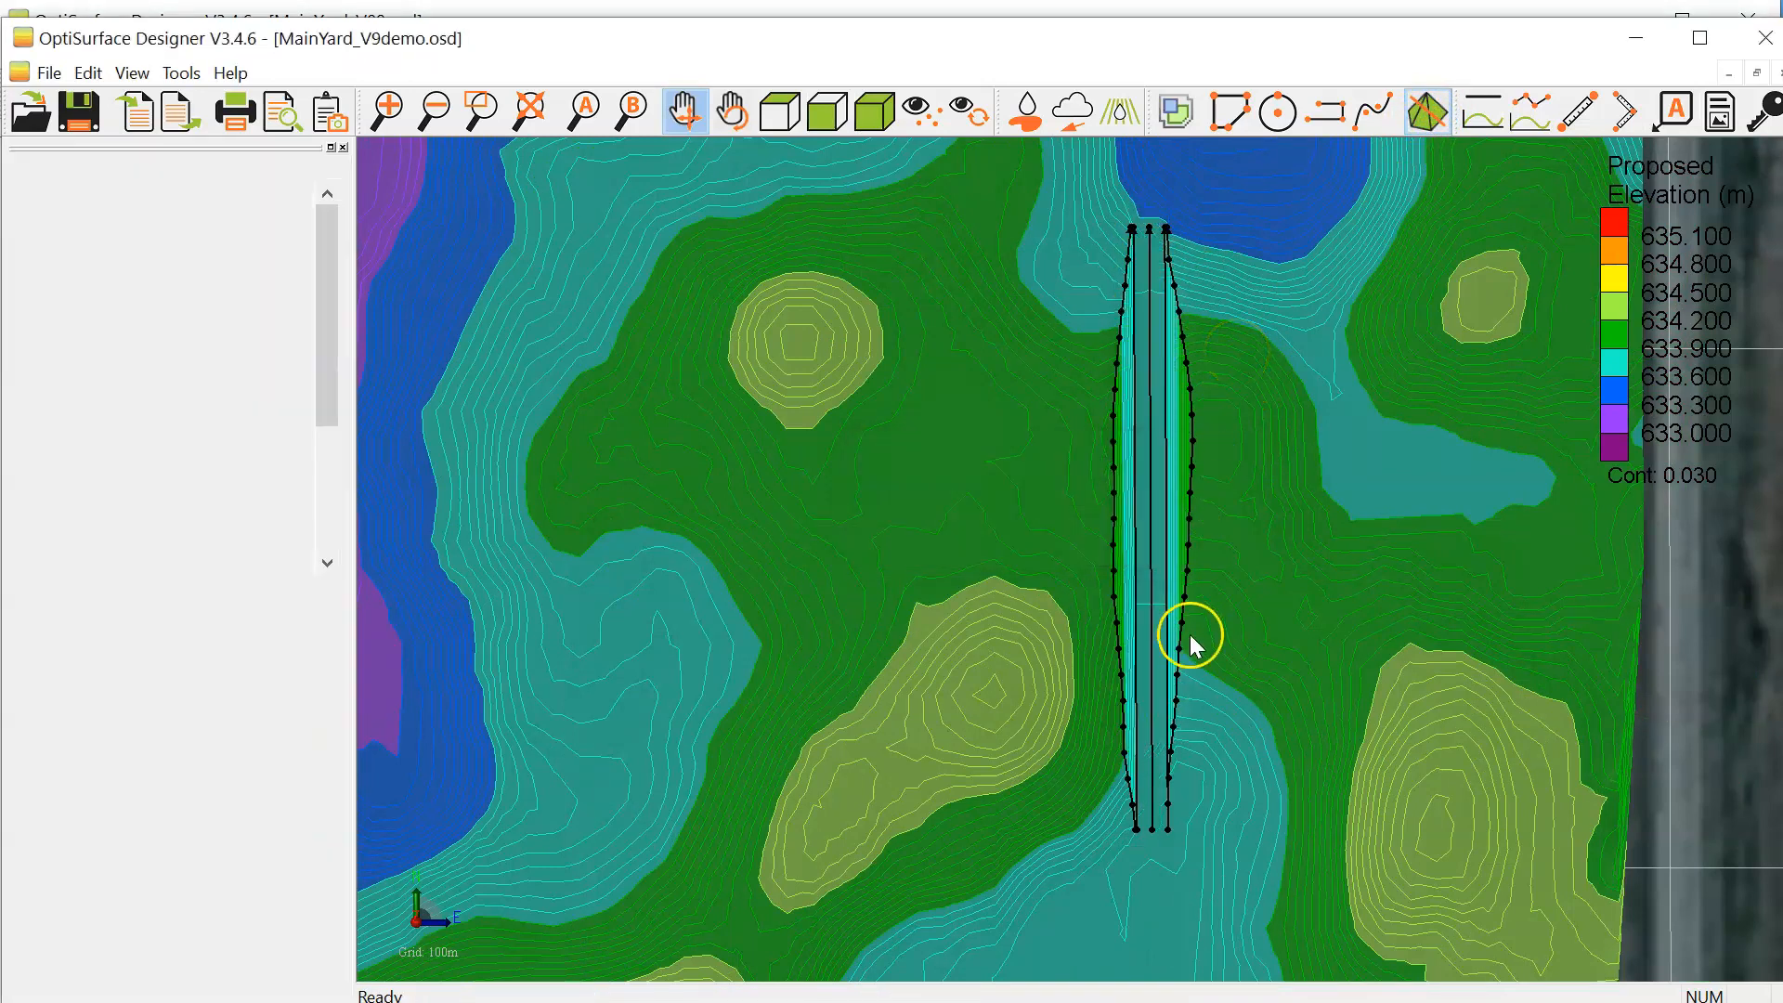
Step: Examine the rebuilt drain channel and its batters in plan and tilted views, and check the project properties without changing them
scroll(1160, 448, "up", 2)
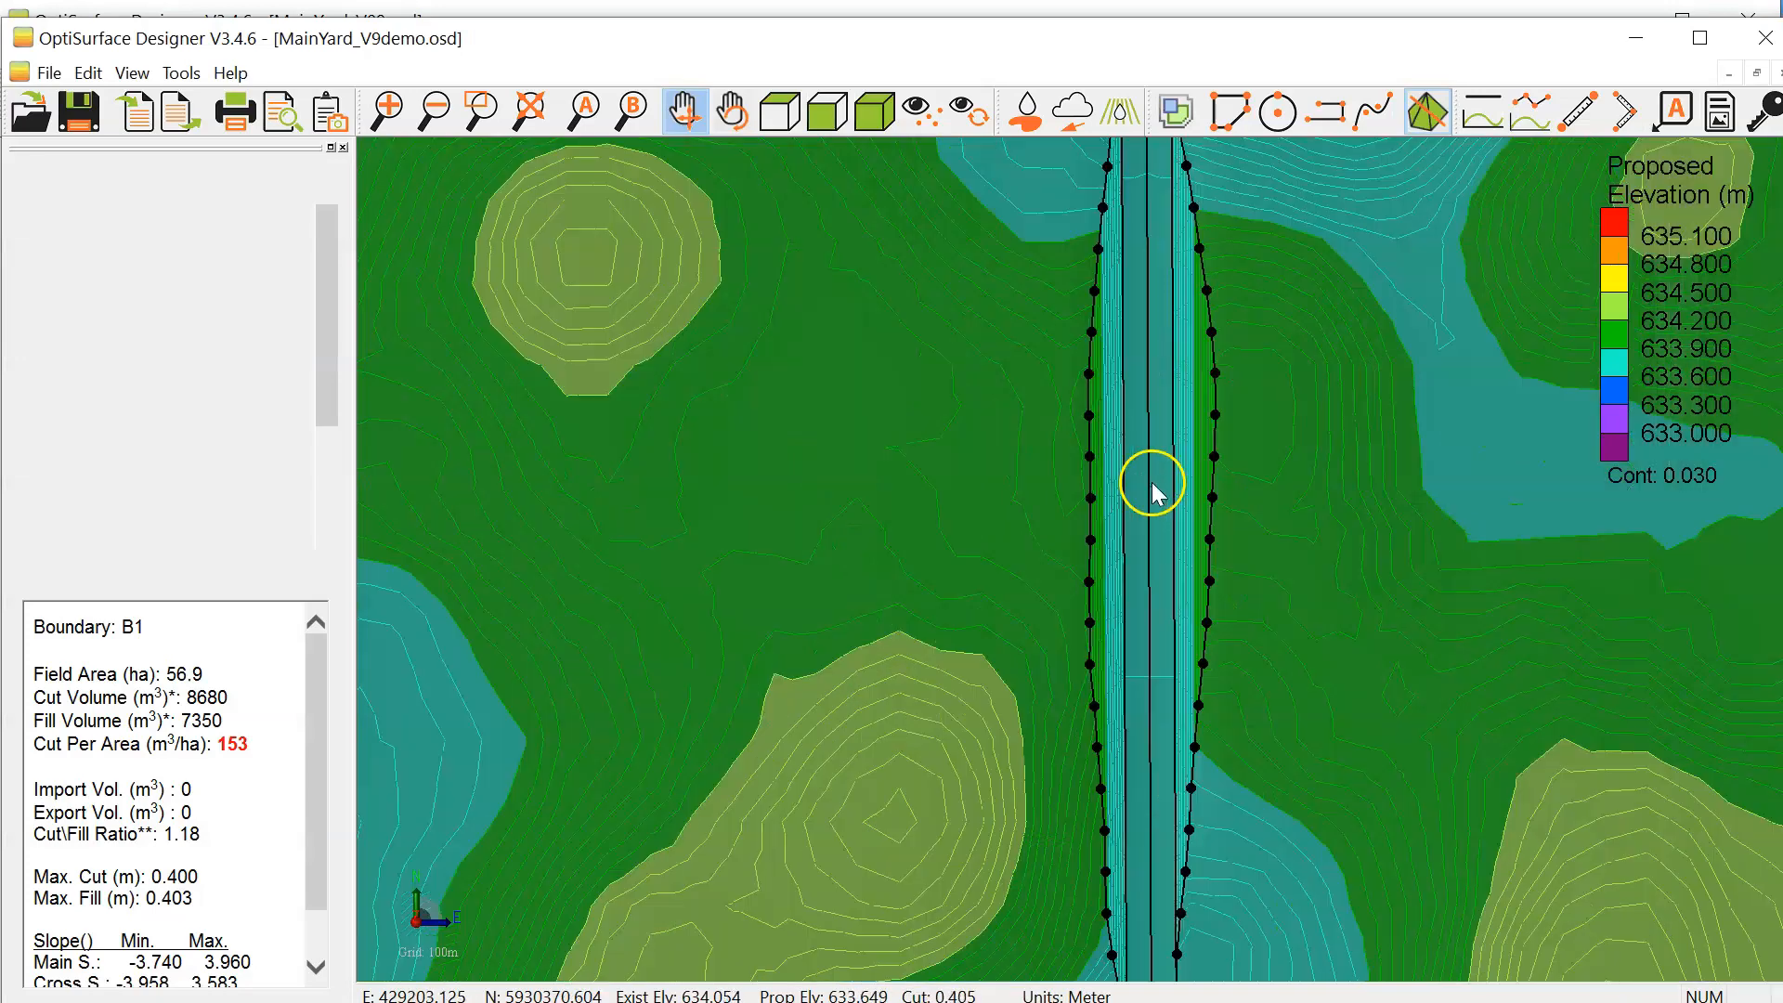
scroll(1151, 482, "down", 4)
left_click_drag(1210, 778, 1207, 700)
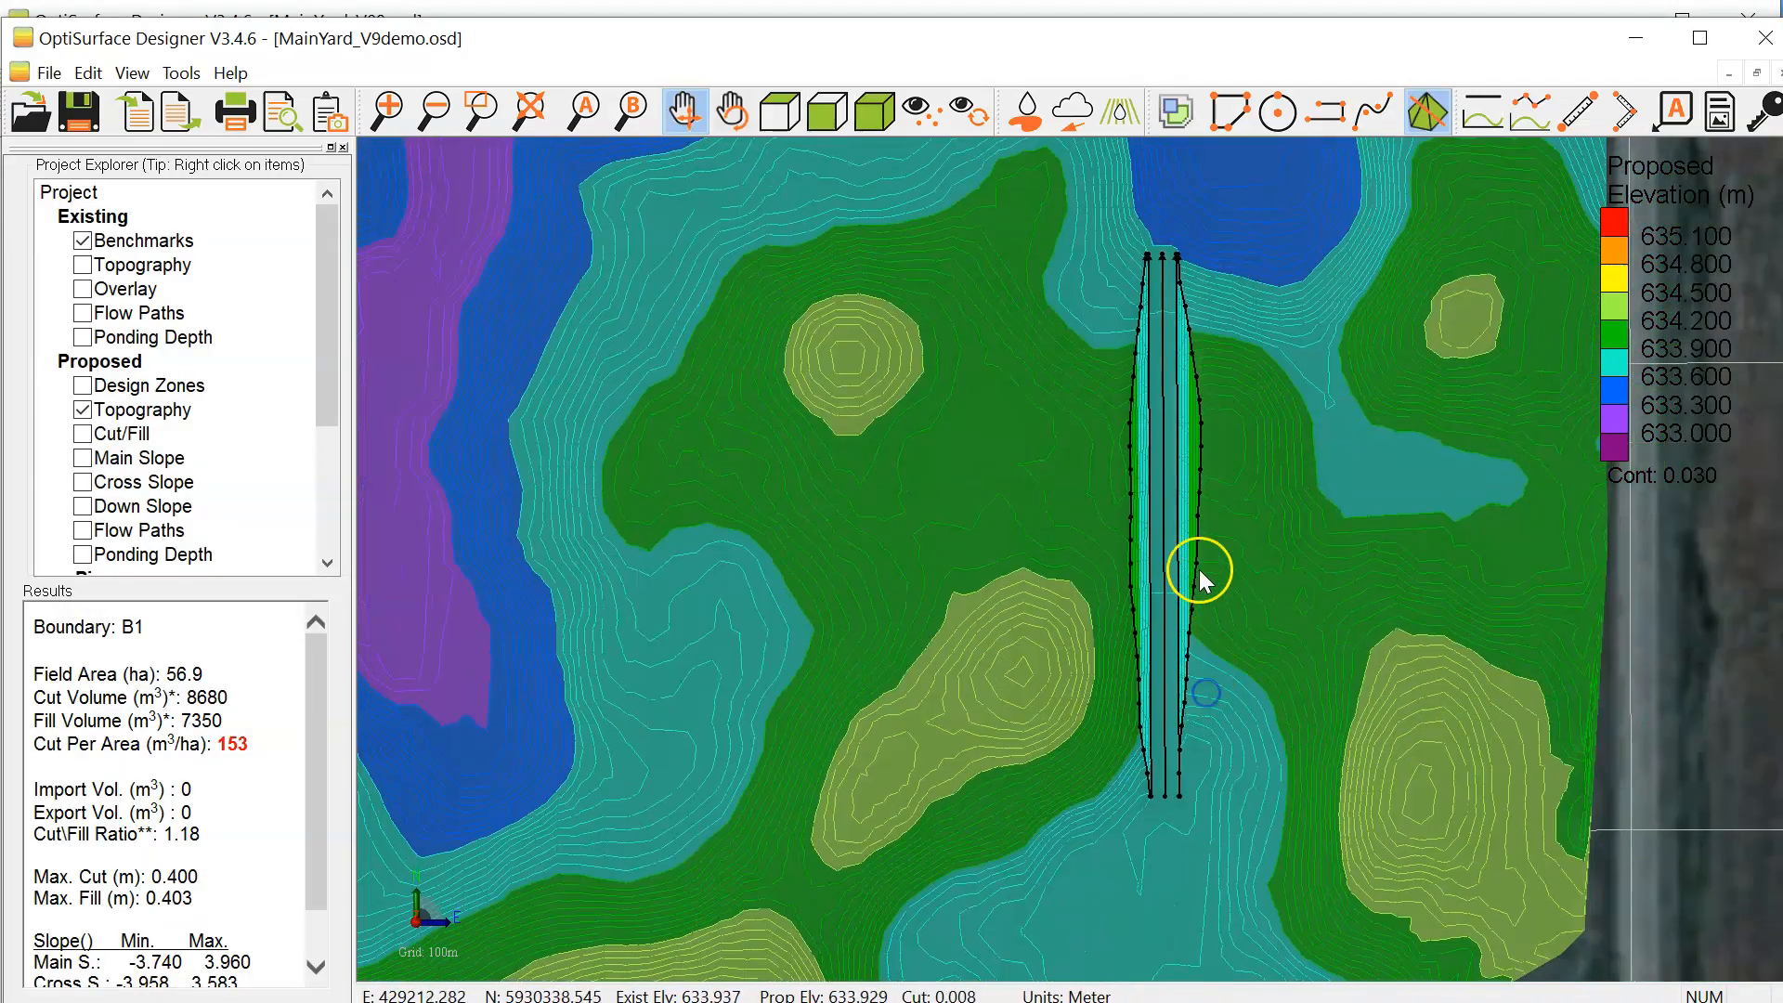
scroll(1166, 676, "down", 1)
right_click_drag(1182, 649, 1193, 478)
scroll(1172, 503, "up", 4)
right_click_drag(1145, 632, 1099, 593)
scroll(1142, 522, "up", 4)
right_click_drag(1148, 535, 1114, 648)
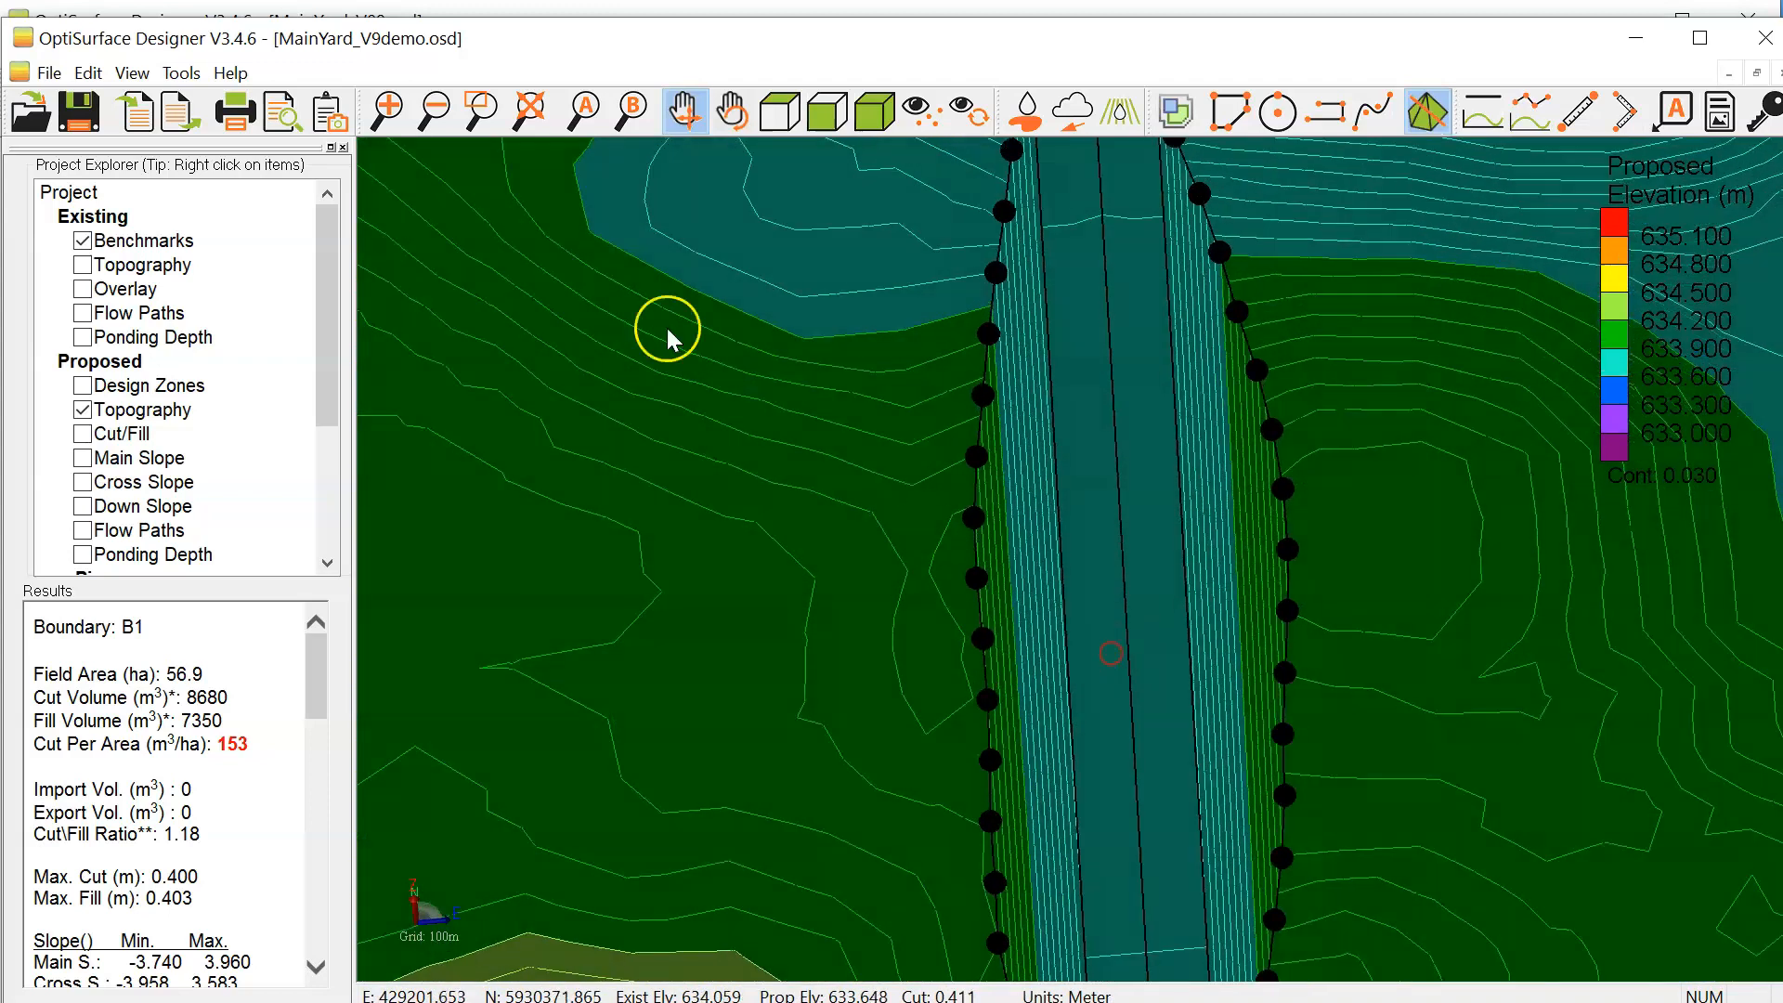
double_click(74, 193)
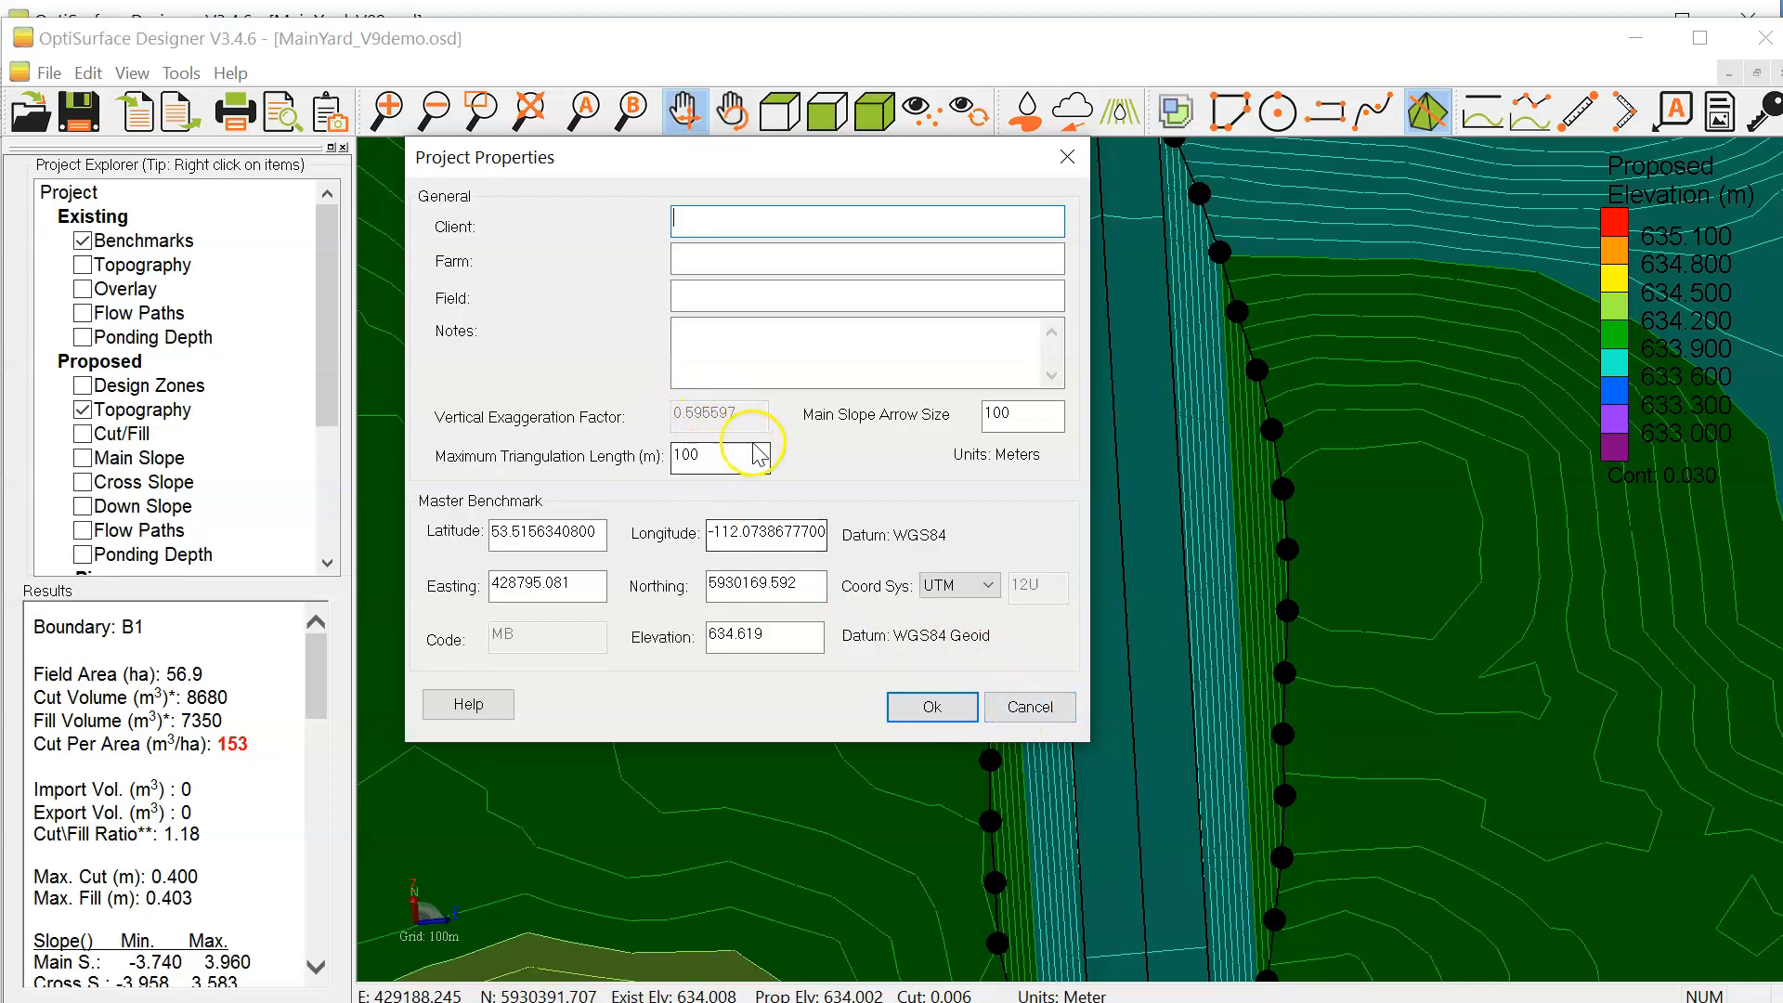
left_click(1026, 704)
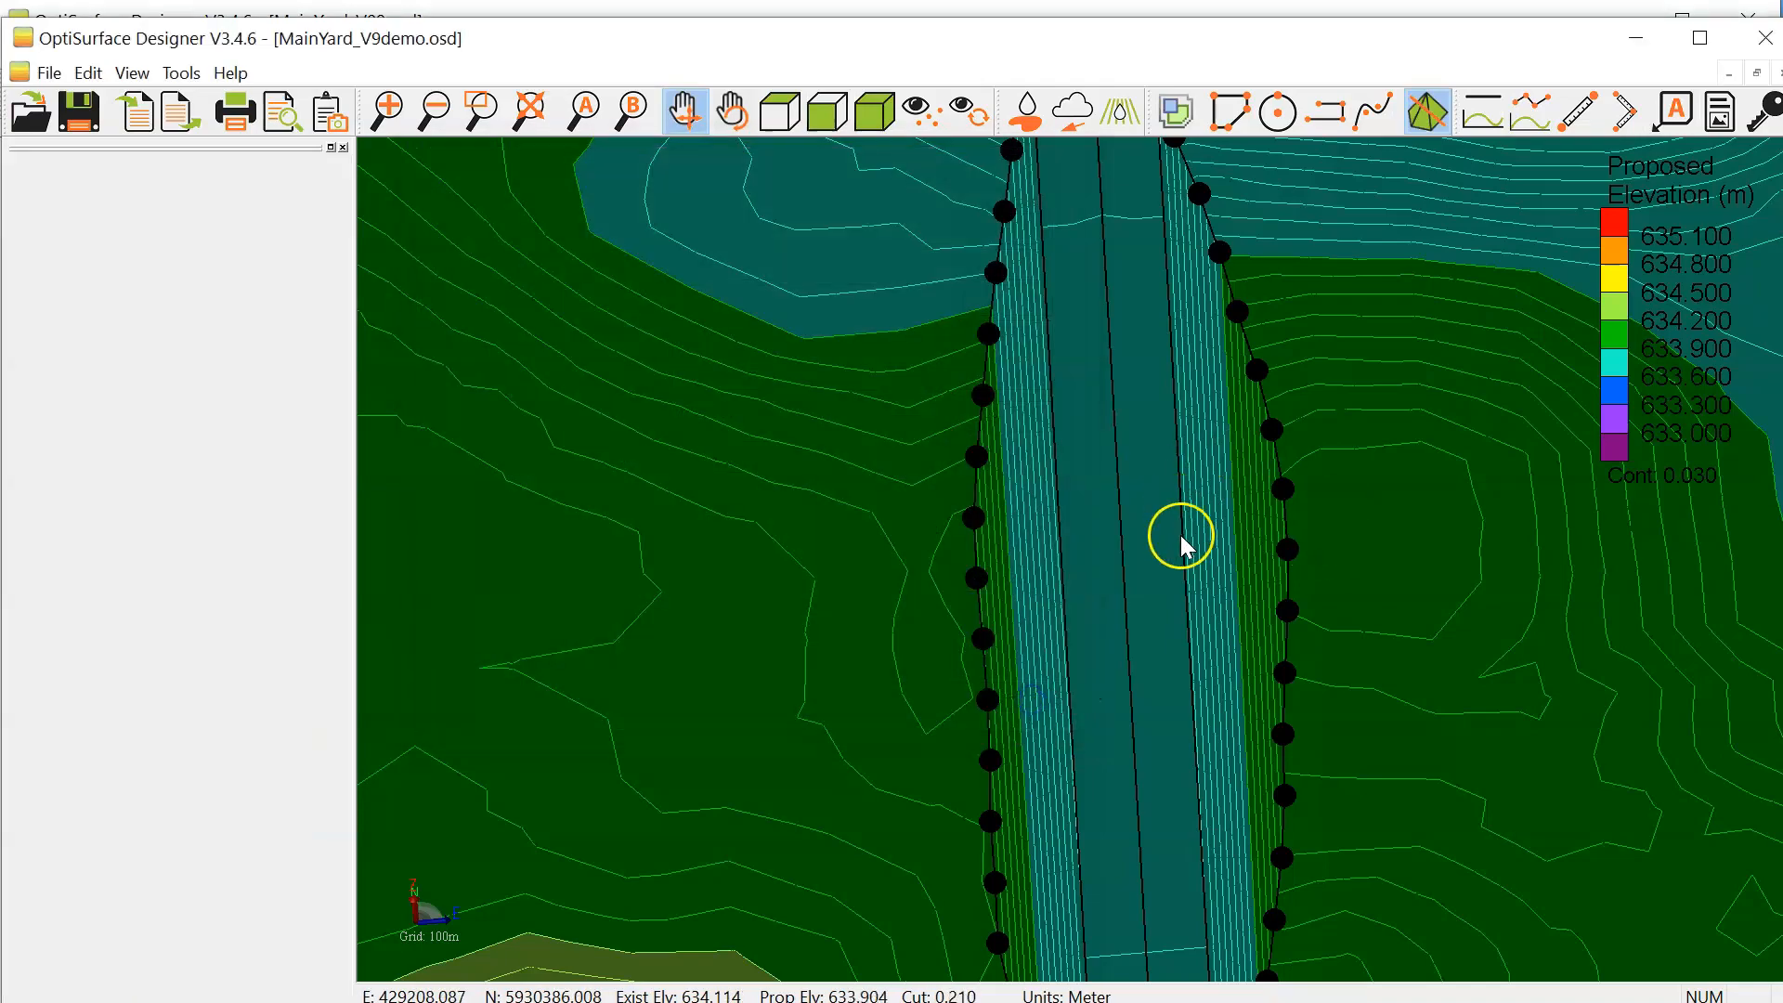
Step: Return to the plan view over the drain and show the proposed design zones
scroll(1177, 534, "down", 3)
mouse_move(1185, 671)
left_mouse_down()
mouse_move(1157, 582)
mouse_move(1168, 673)
mouse_move(1196, 657)
left_mouse_up()
left_click(780, 112)
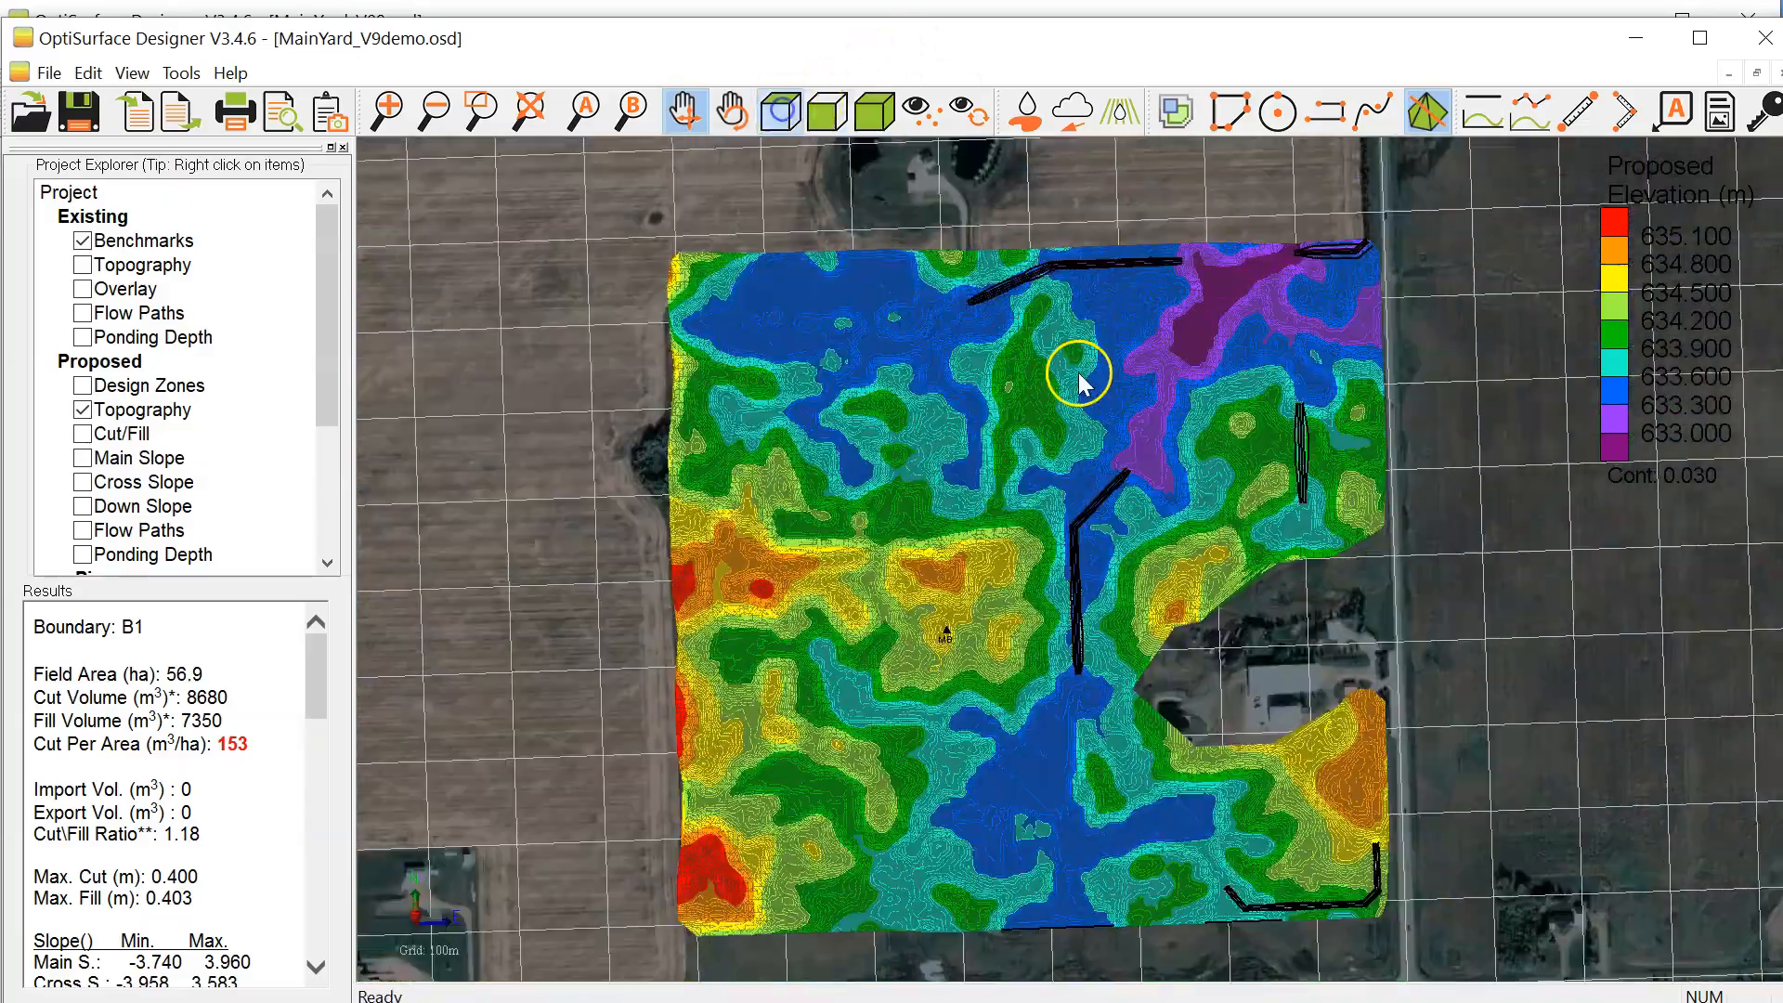
scroll(1313, 425, "up", 4)
scroll(1314, 431, "up", 2)
left_click_drag(1313, 522, 1101, 473)
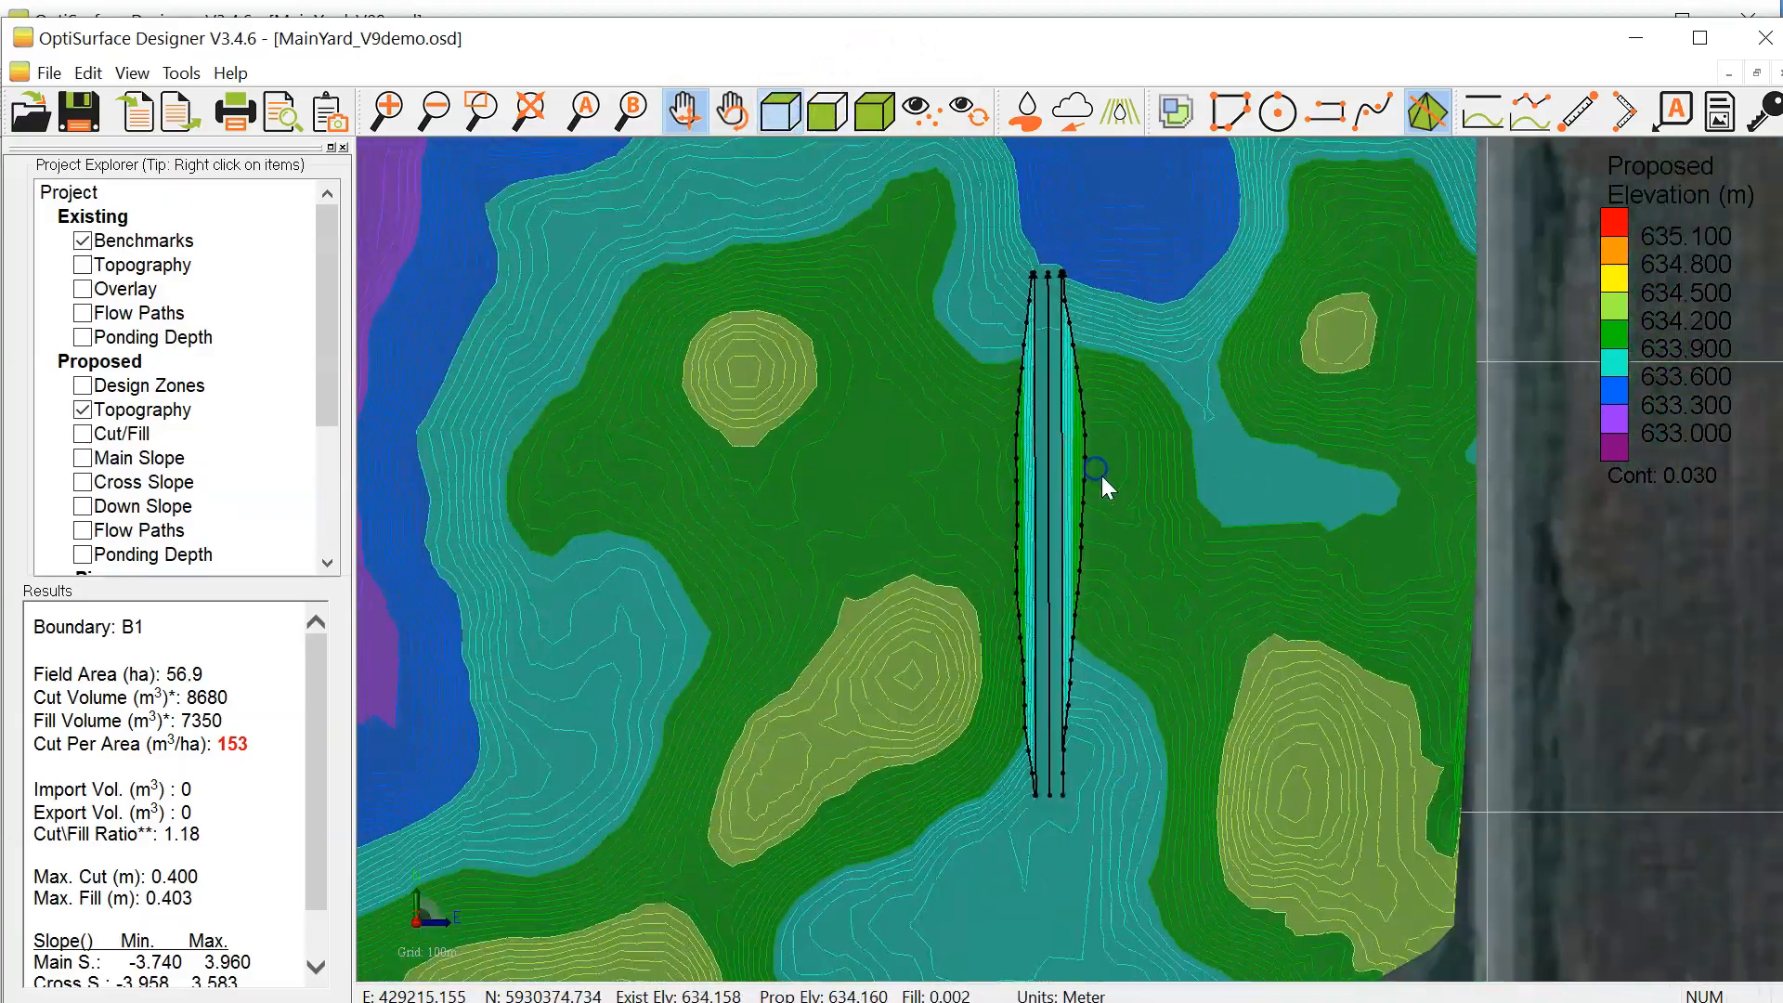
scroll(1099, 468, "up", 3)
left_click(83, 386)
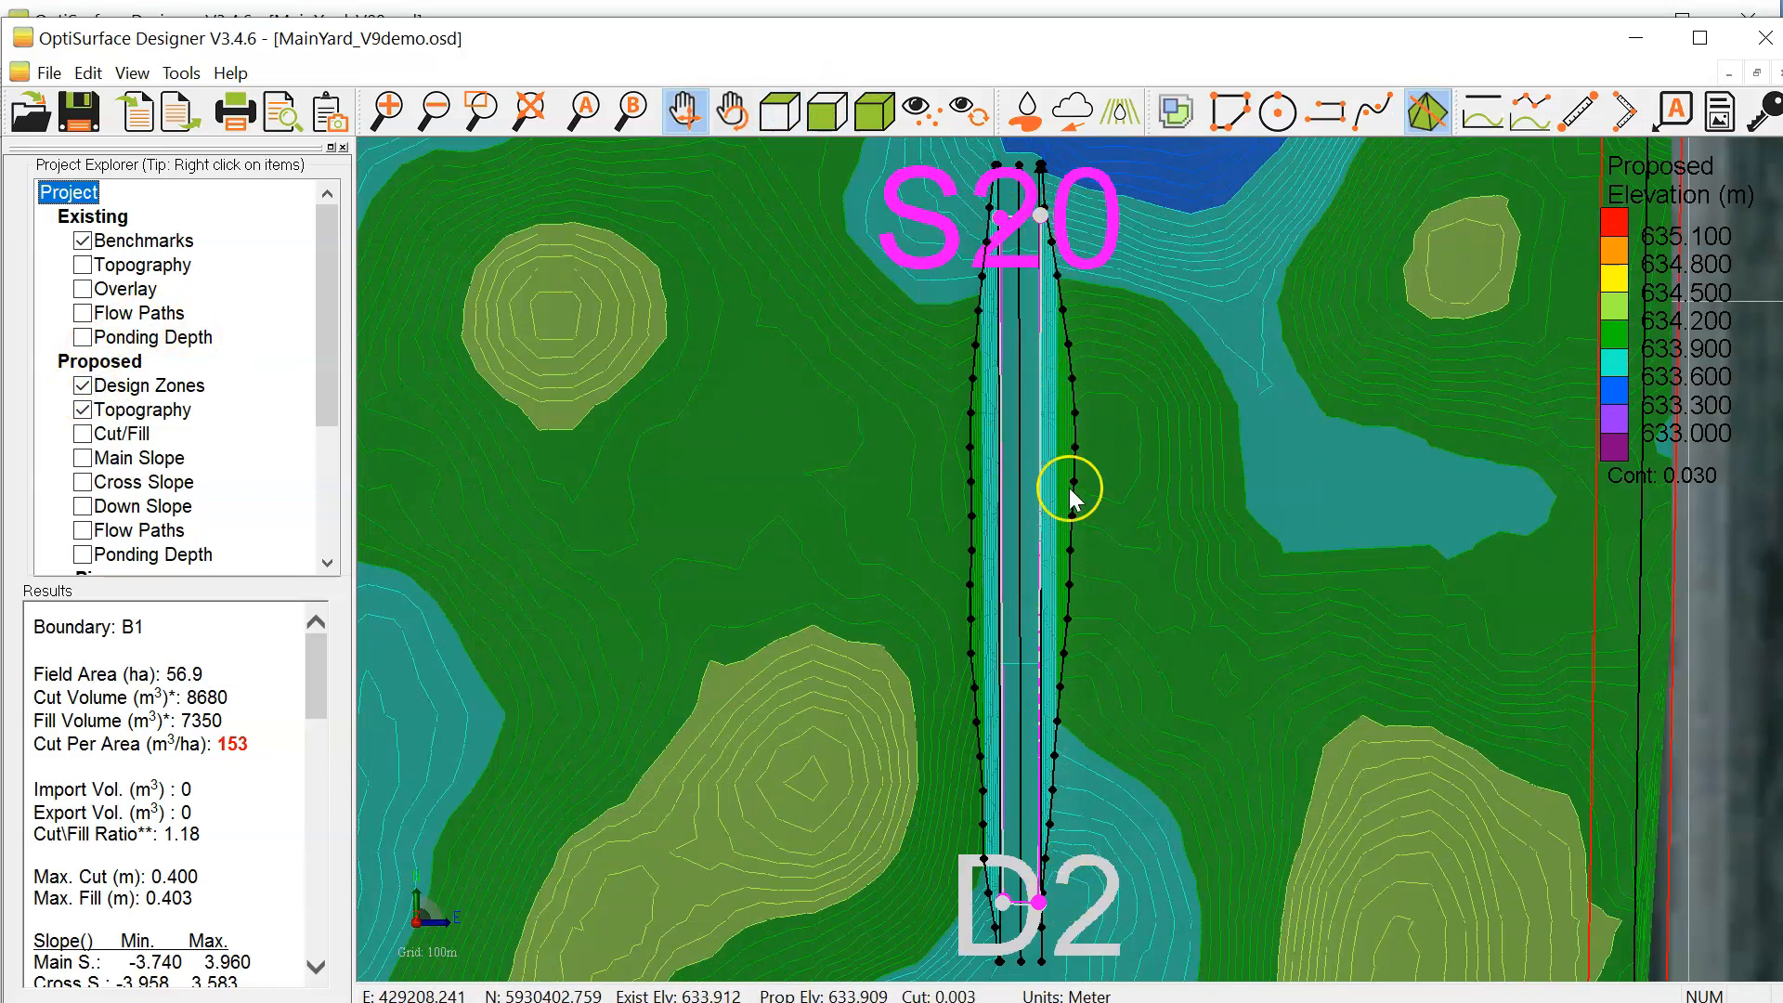
Step: Display the proposed cut/fill map instead of the topography and inspect it around drain D2
scroll(1032, 599, "down", 2)
left_click_drag(1083, 806, 1102, 573)
scroll(1102, 573, "up", 1)
left_click(82, 432)
scroll(932, 416, "down", 3)
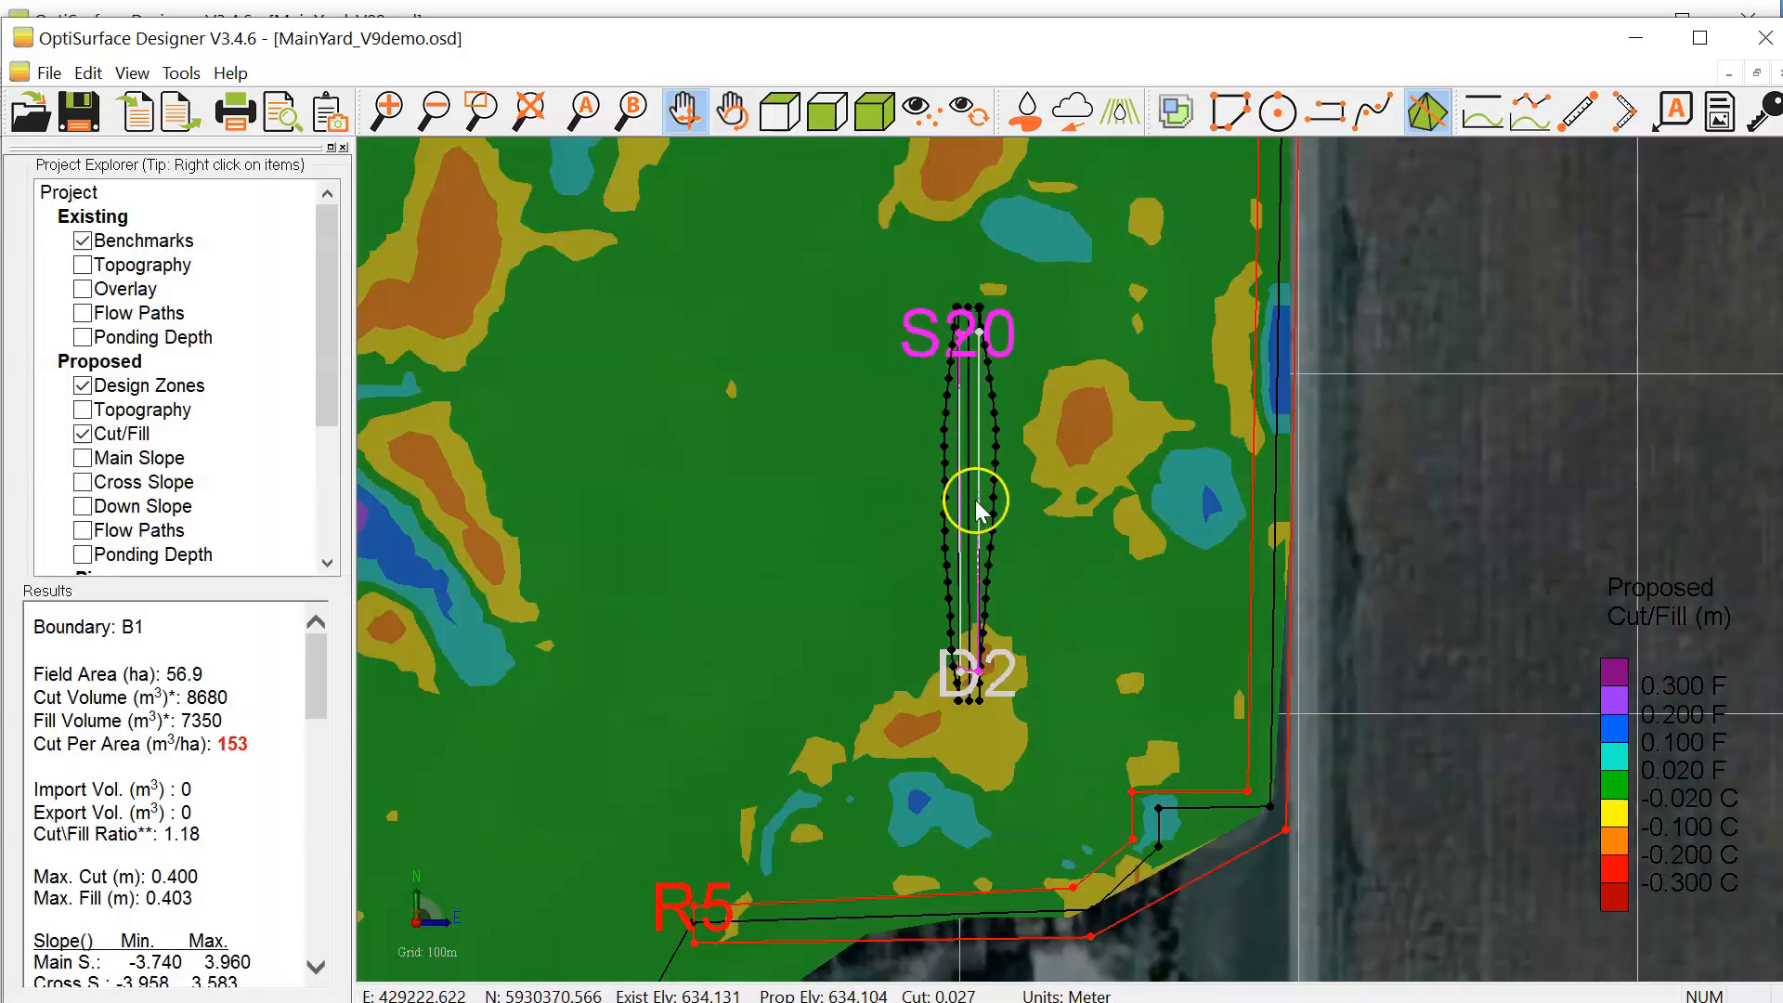
scroll(955, 479, "up", 3)
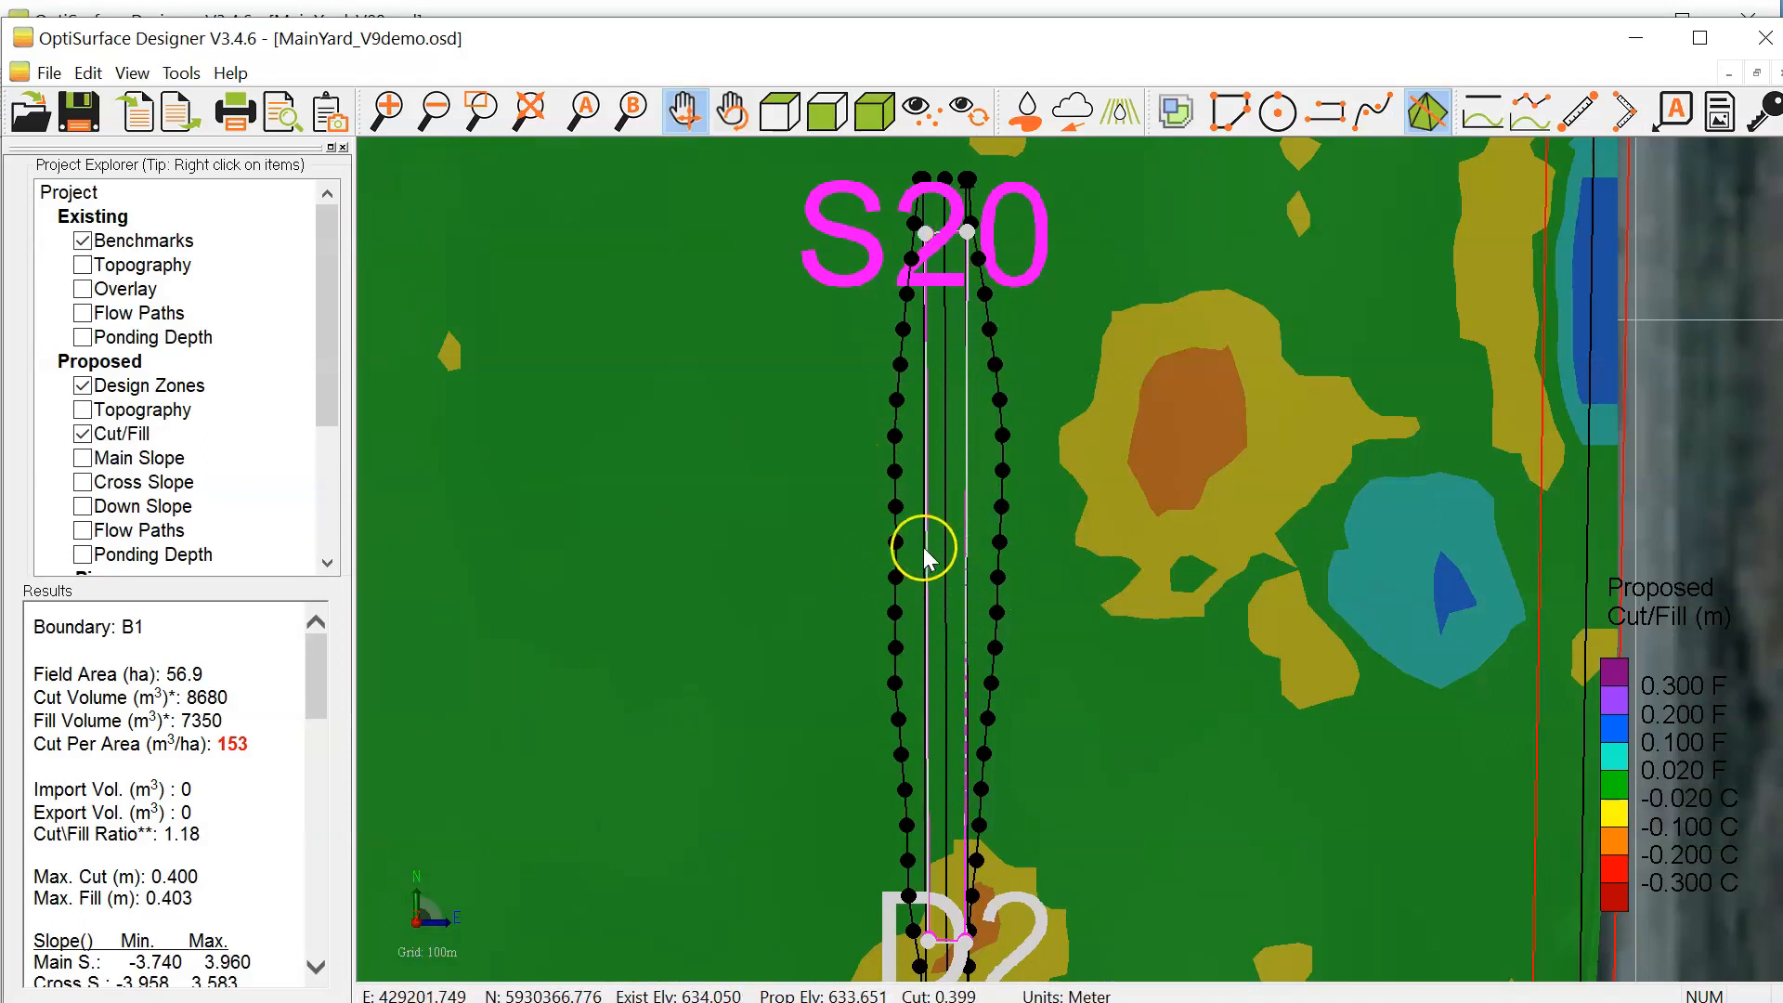
scroll(923, 548, "down", 3)
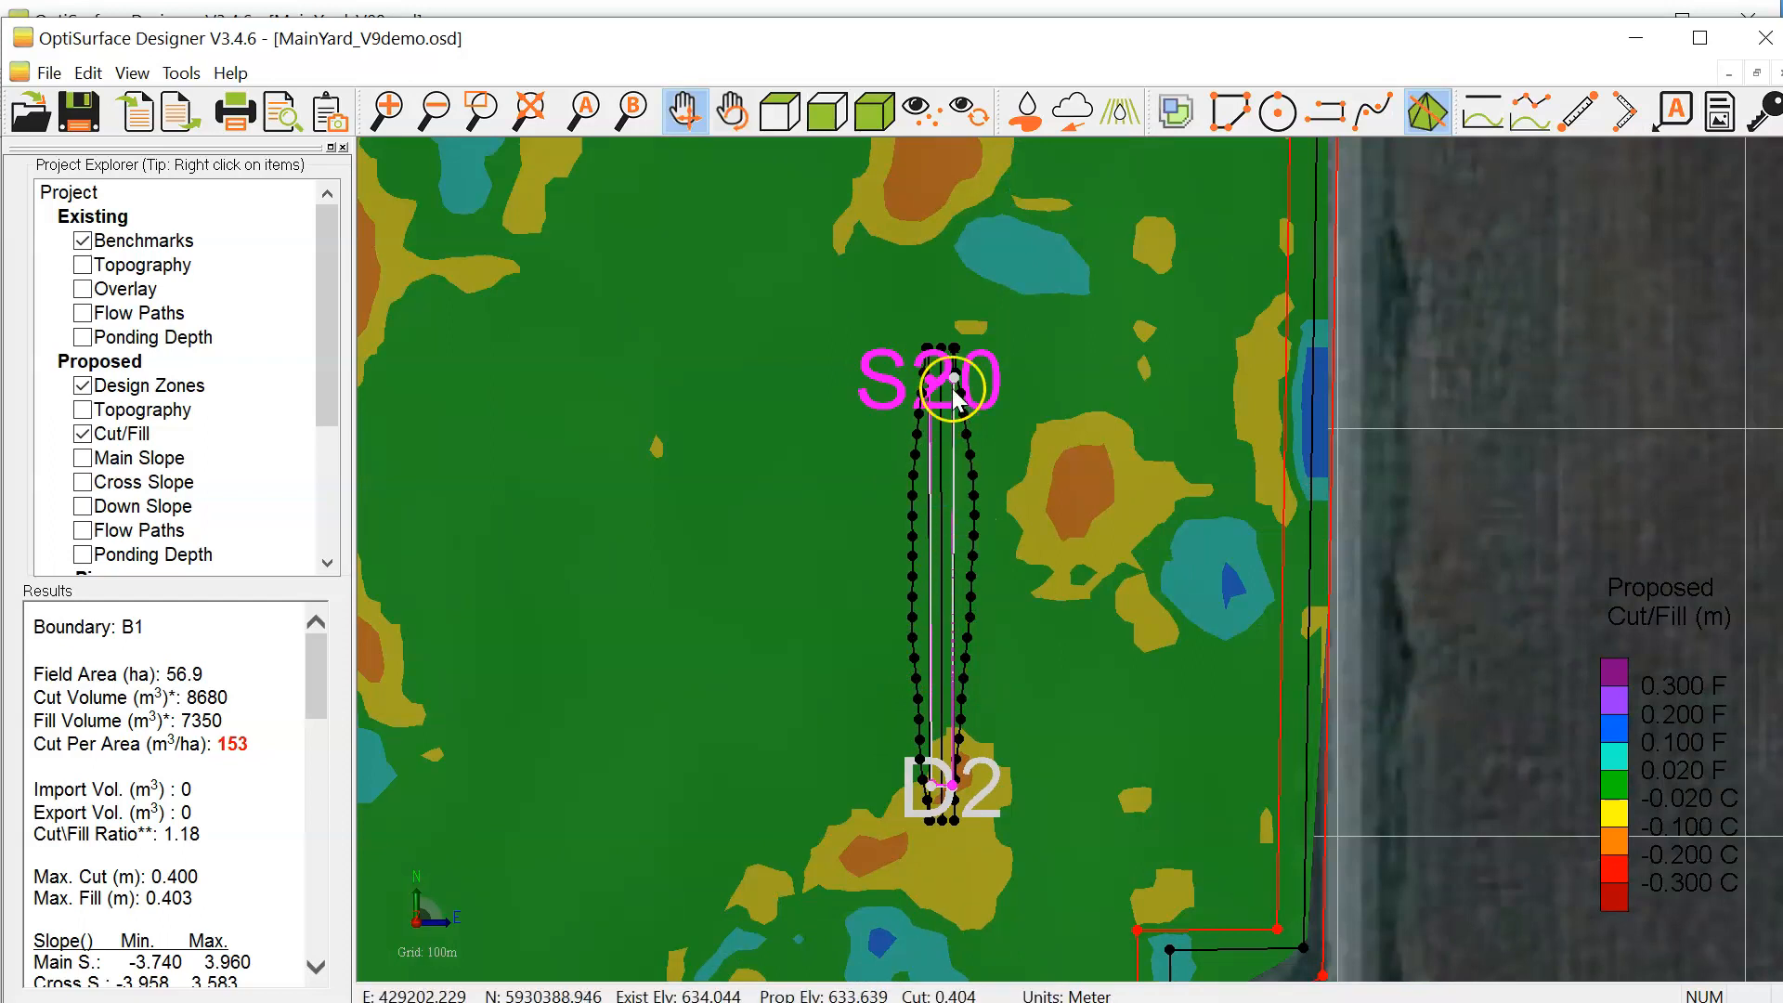
Step: Recalculate the cut/fill surface using the grid method with 5 m spacing and rebalancing turned off
right_click(134, 435)
left_click(190, 449)
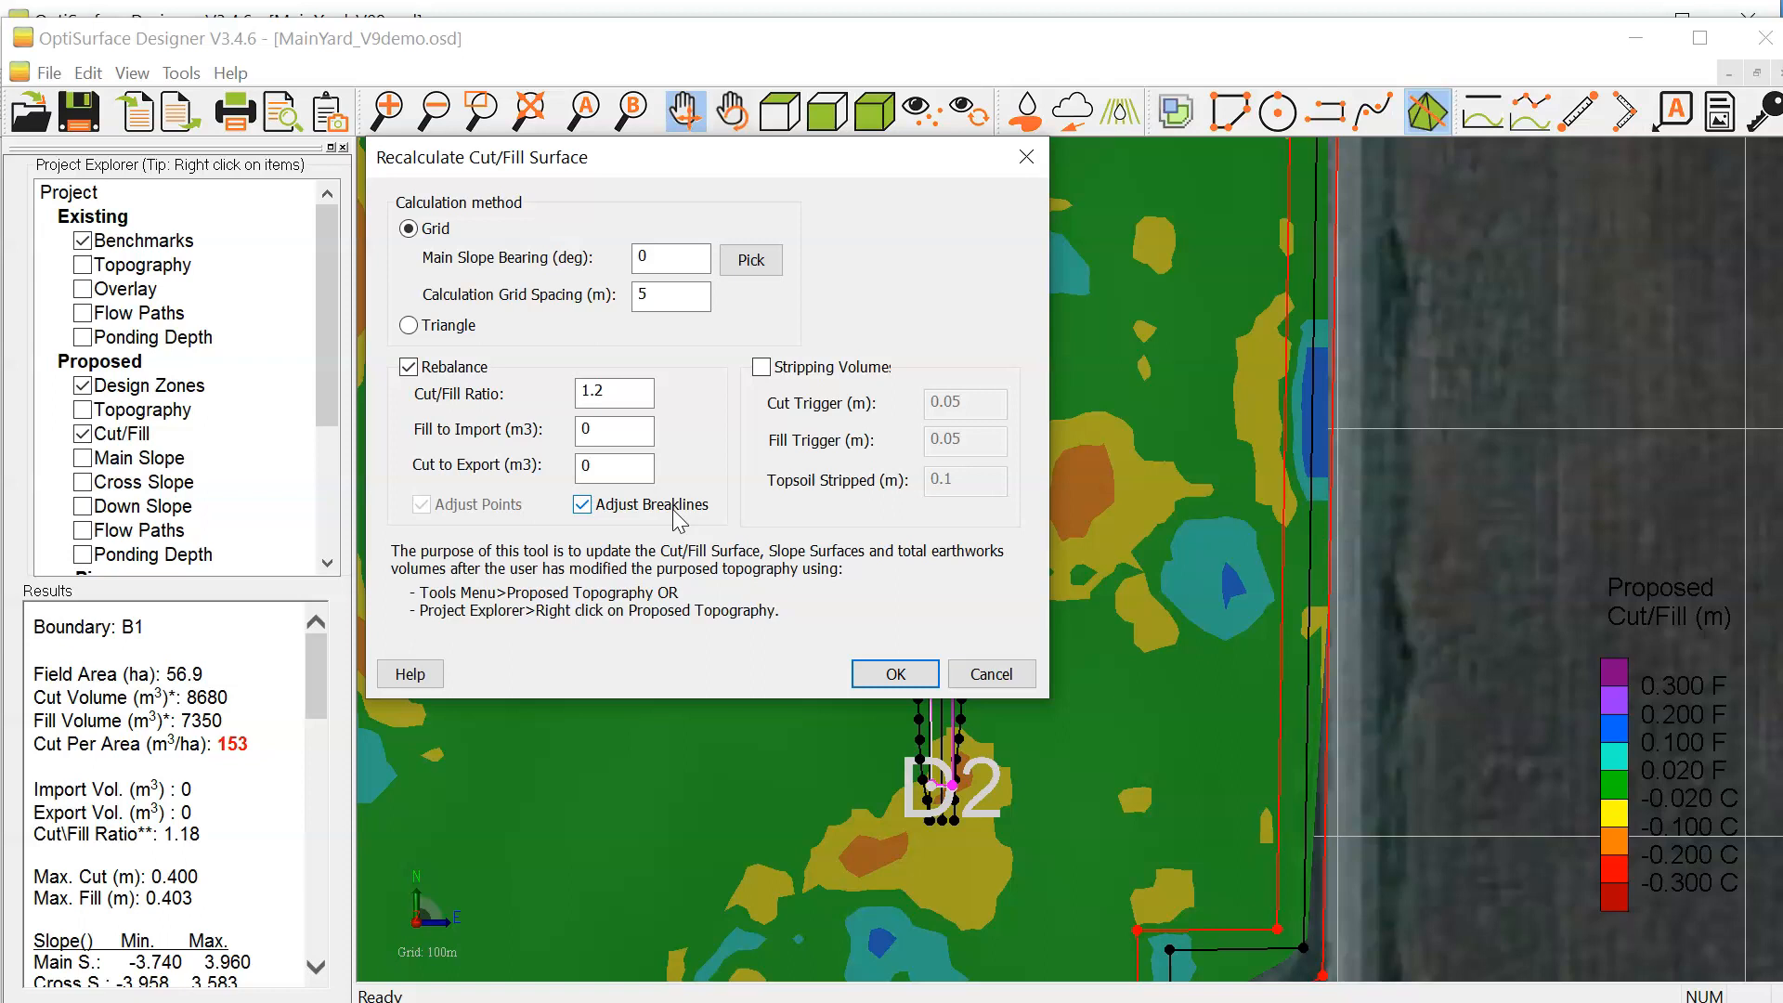
left_click(409, 367)
left_click(895, 673)
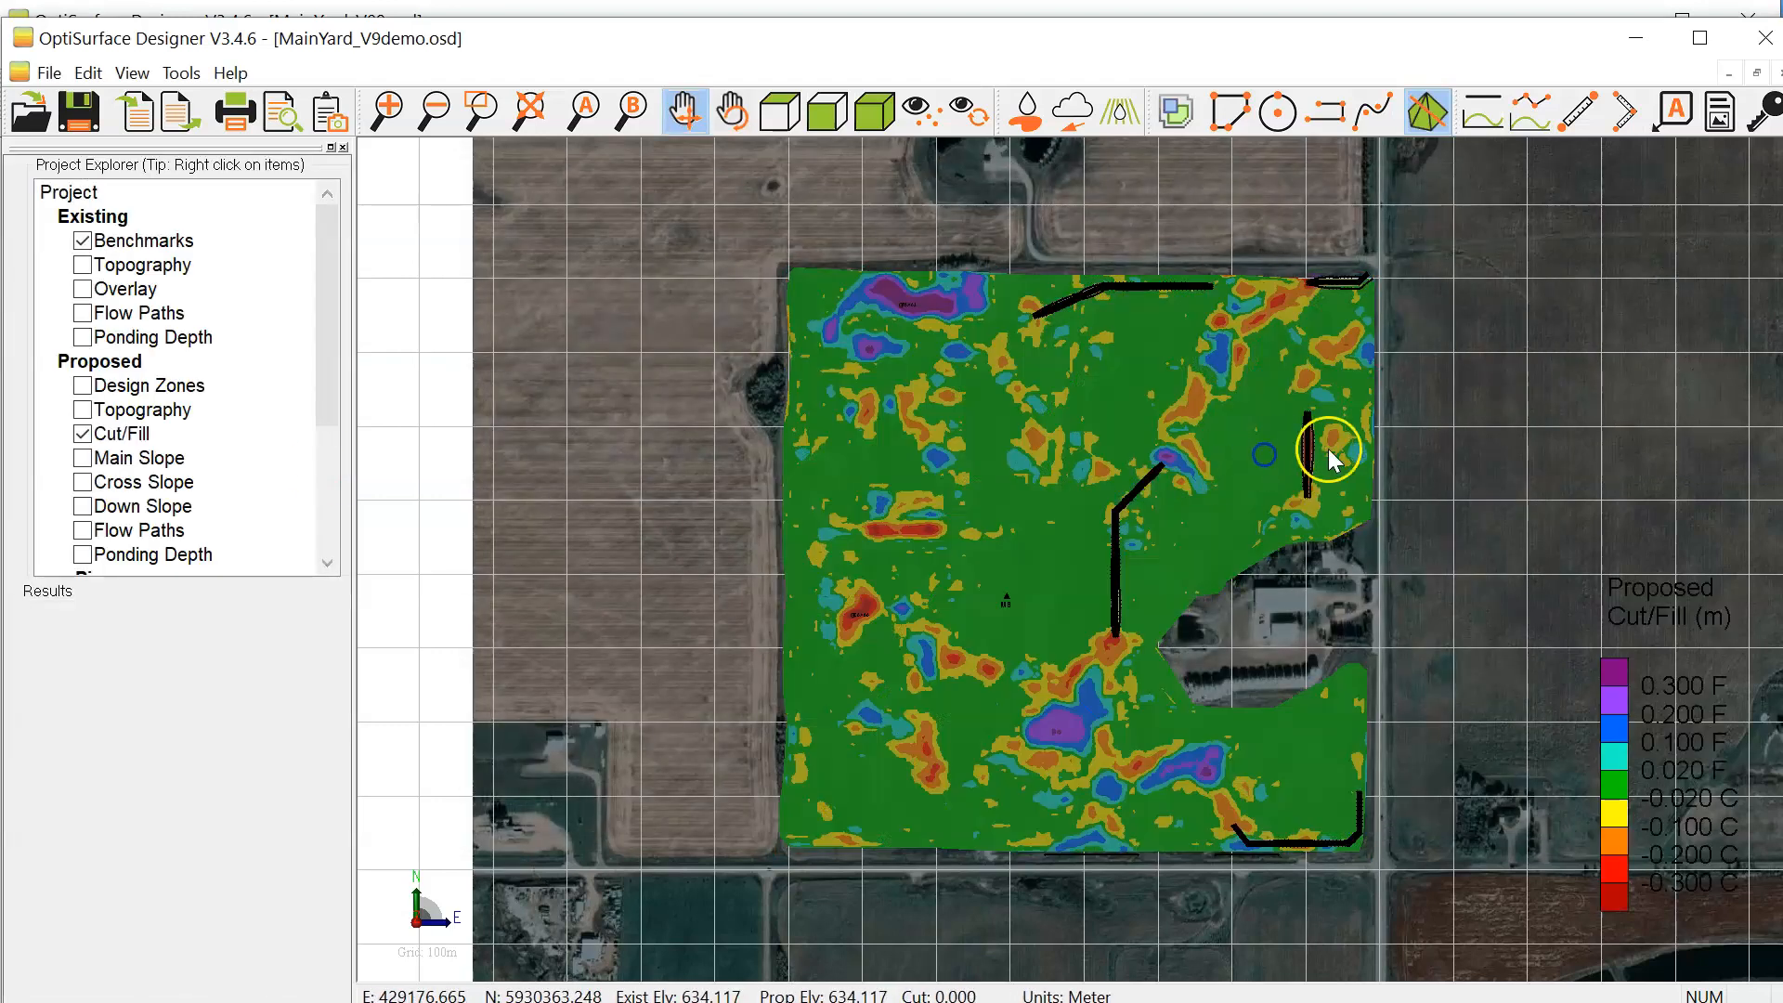
Step: Examine the recalculated cut/fill along drain D2 from end to end, opening and closing the detail view of its batter breakline
scroll(1325, 446, "up", 3)
scroll(1315, 404, "up", 5)
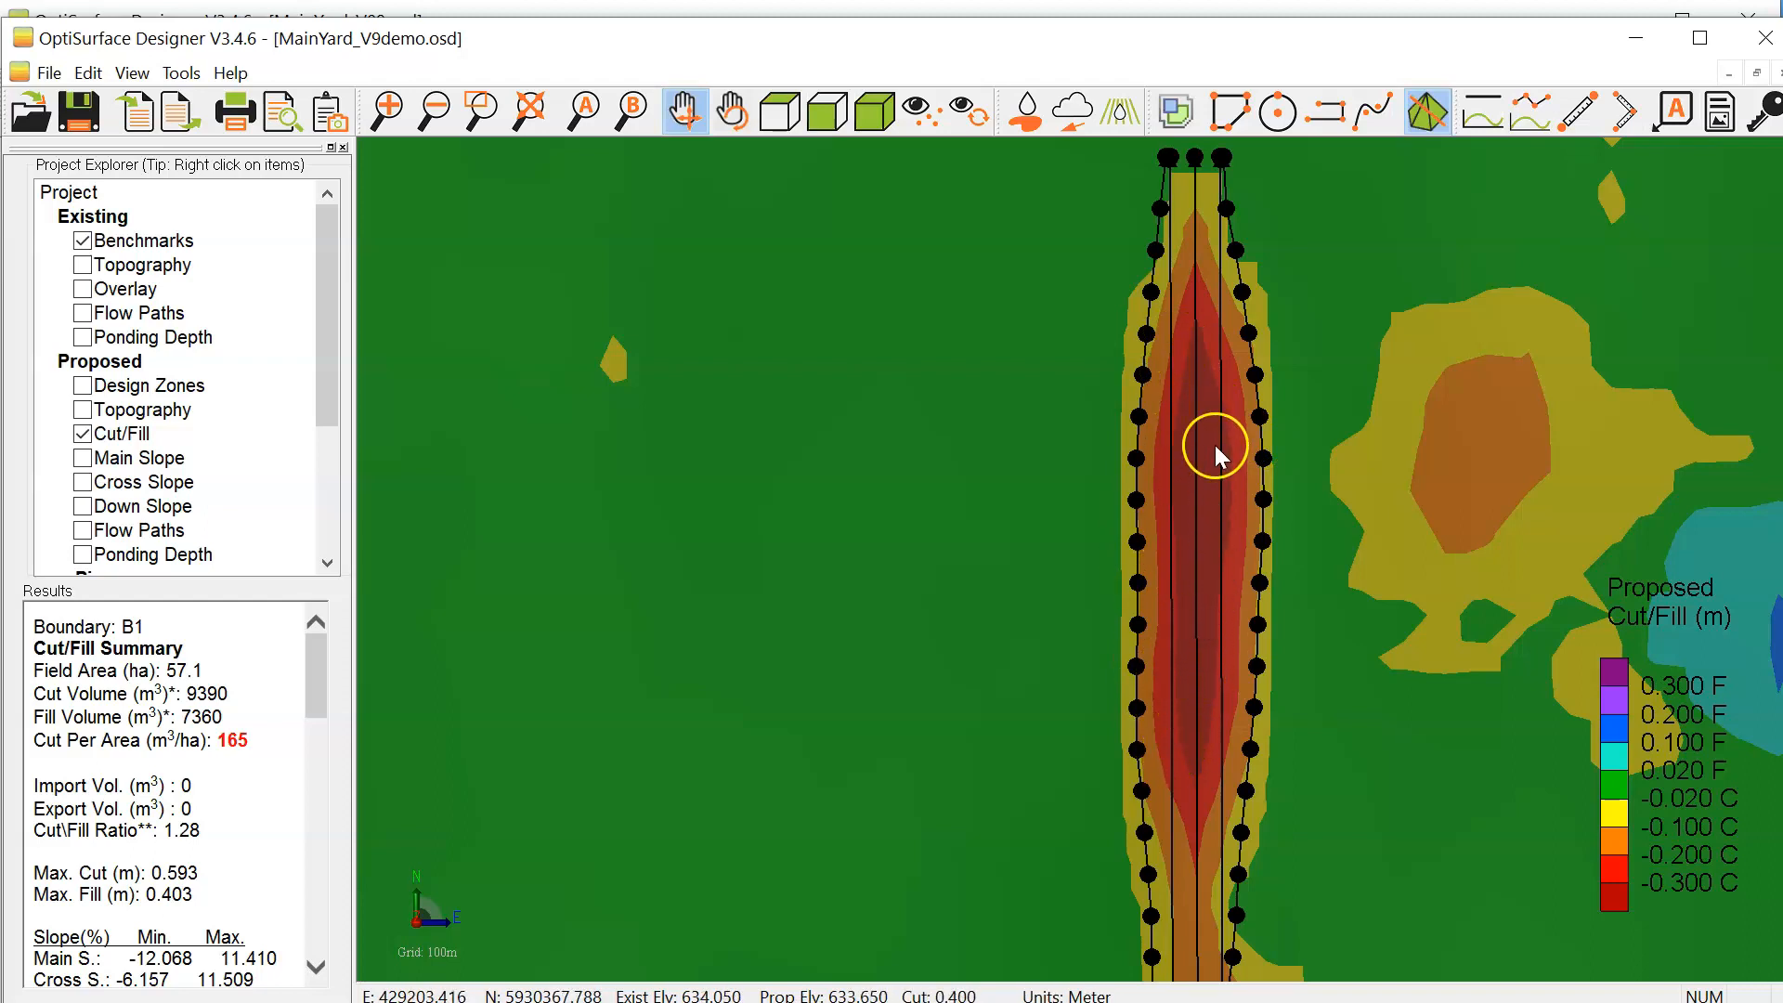
scroll(1174, 488, "down", 2)
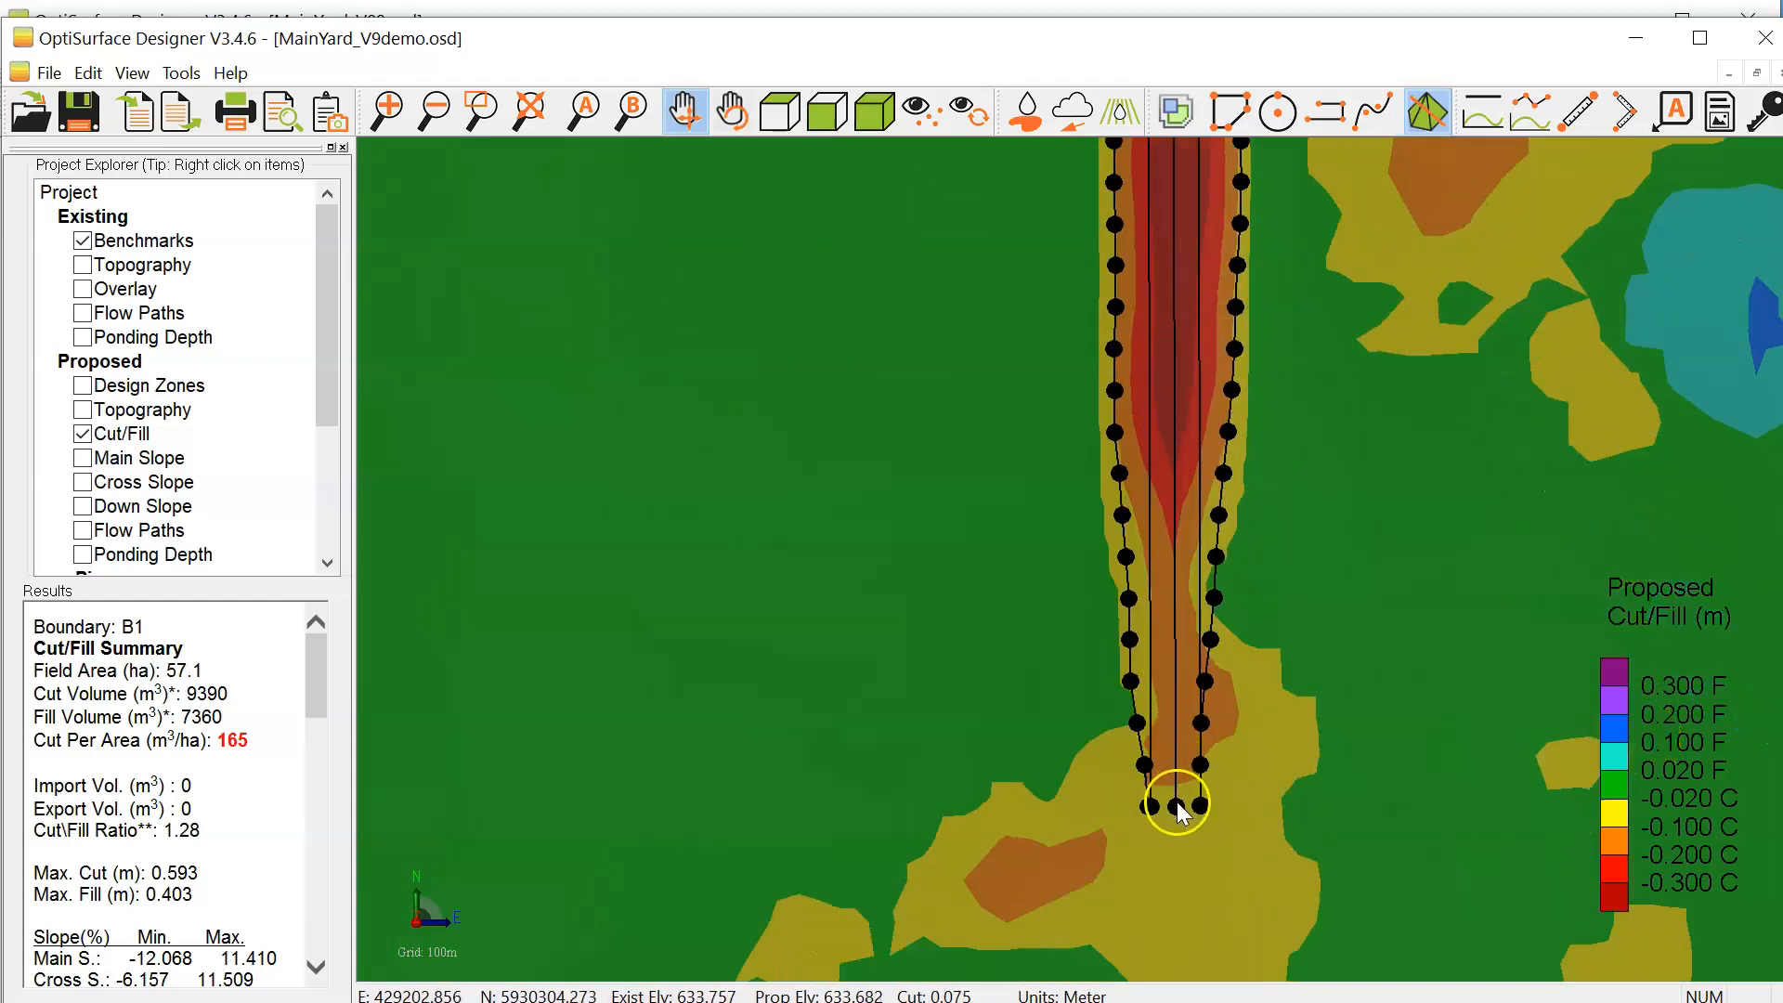
scroll(1181, 814, "down", 2)
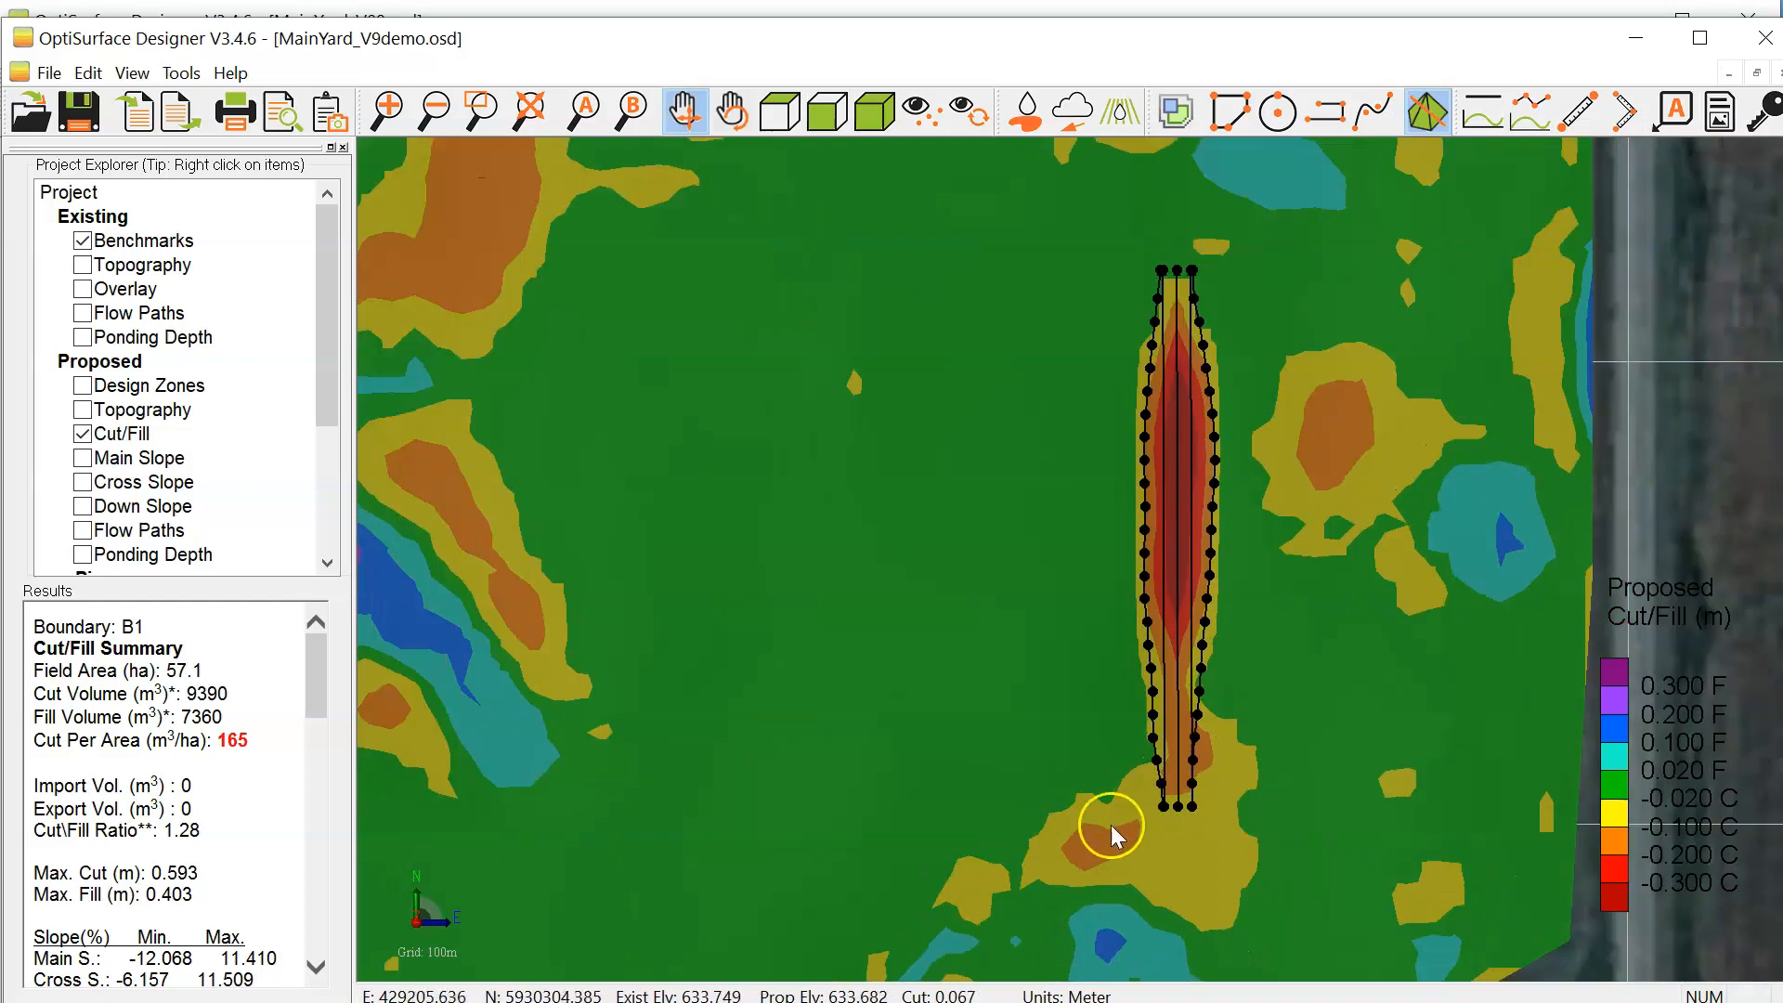
left_click_drag(1199, 442, 1179, 506)
double_click(1179, 506)
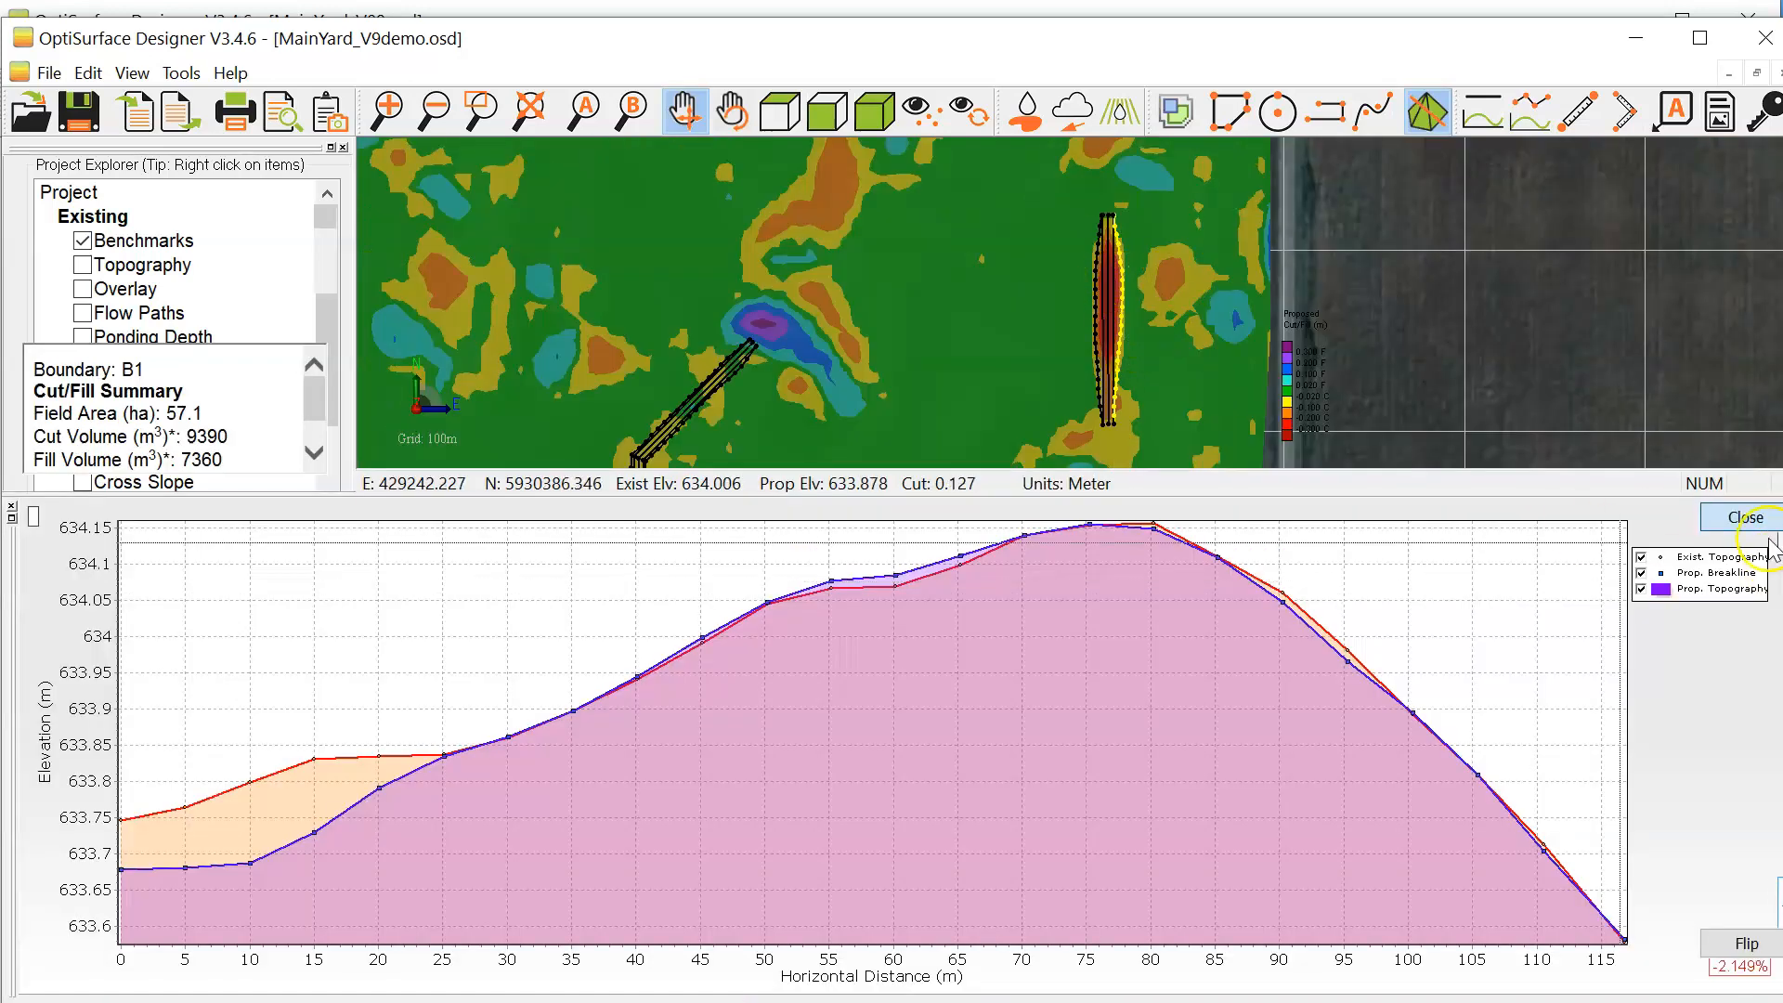
left_click(1765, 512)
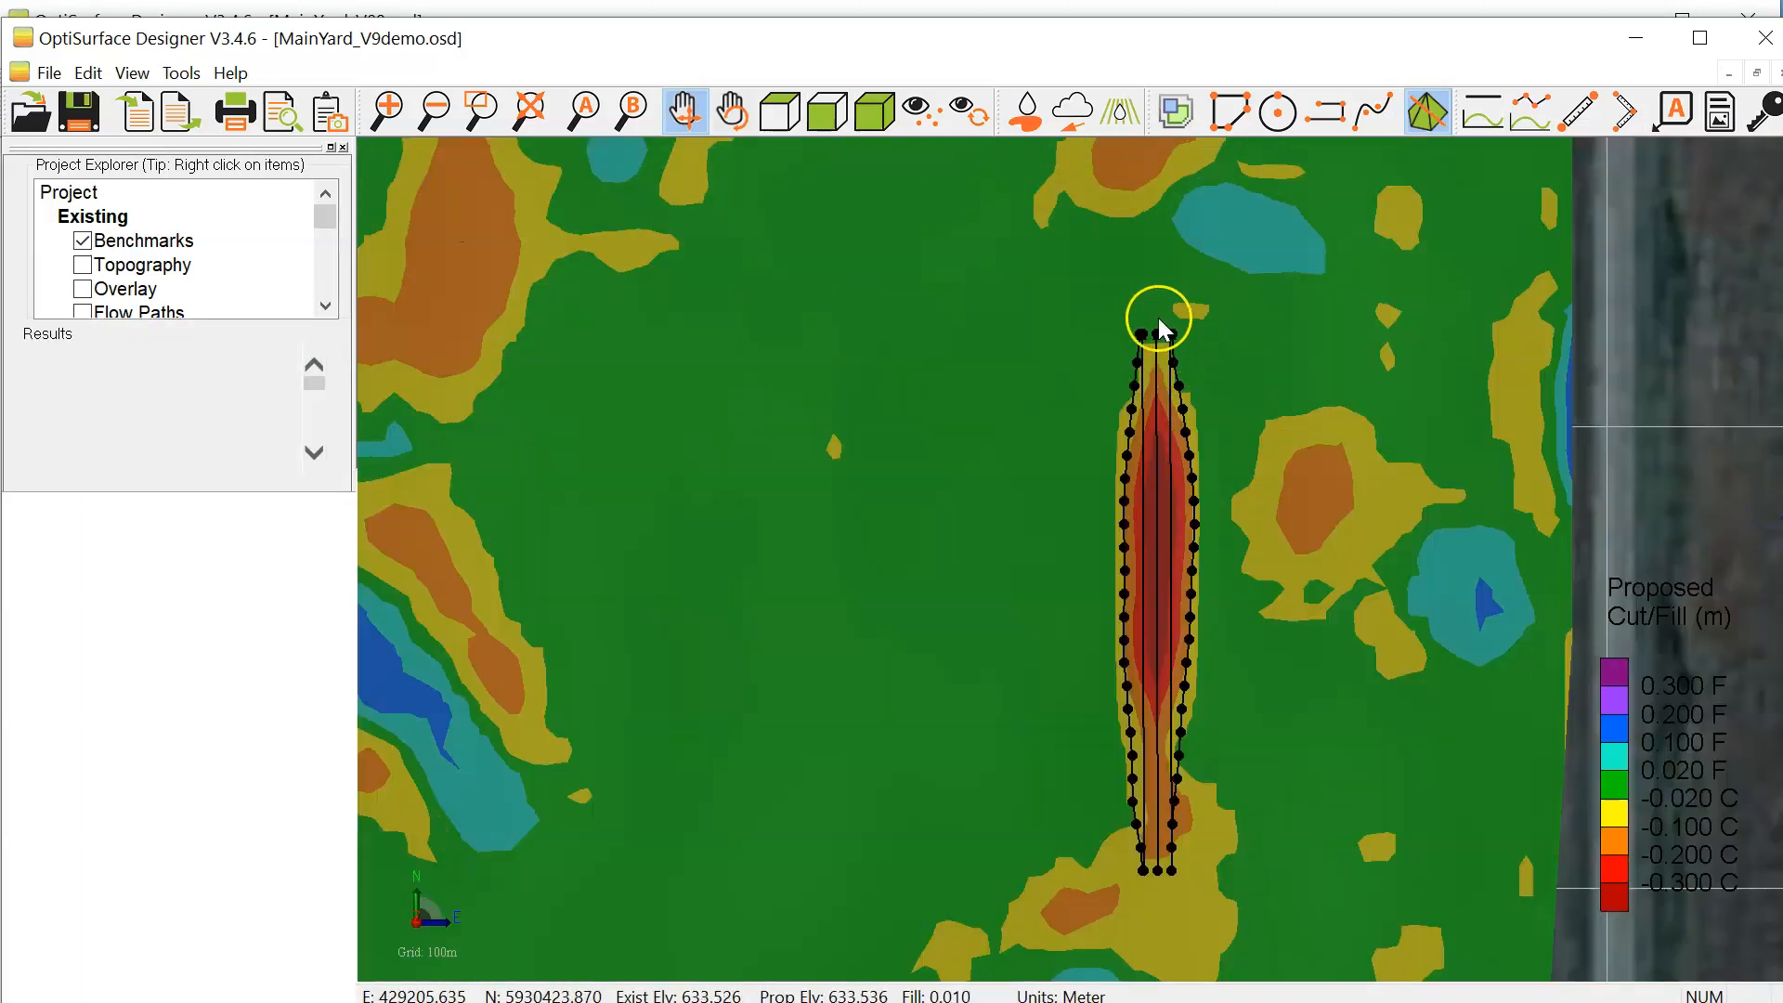
scroll(1155, 321, "up", 2)
scroll(1244, 371, "down", 3)
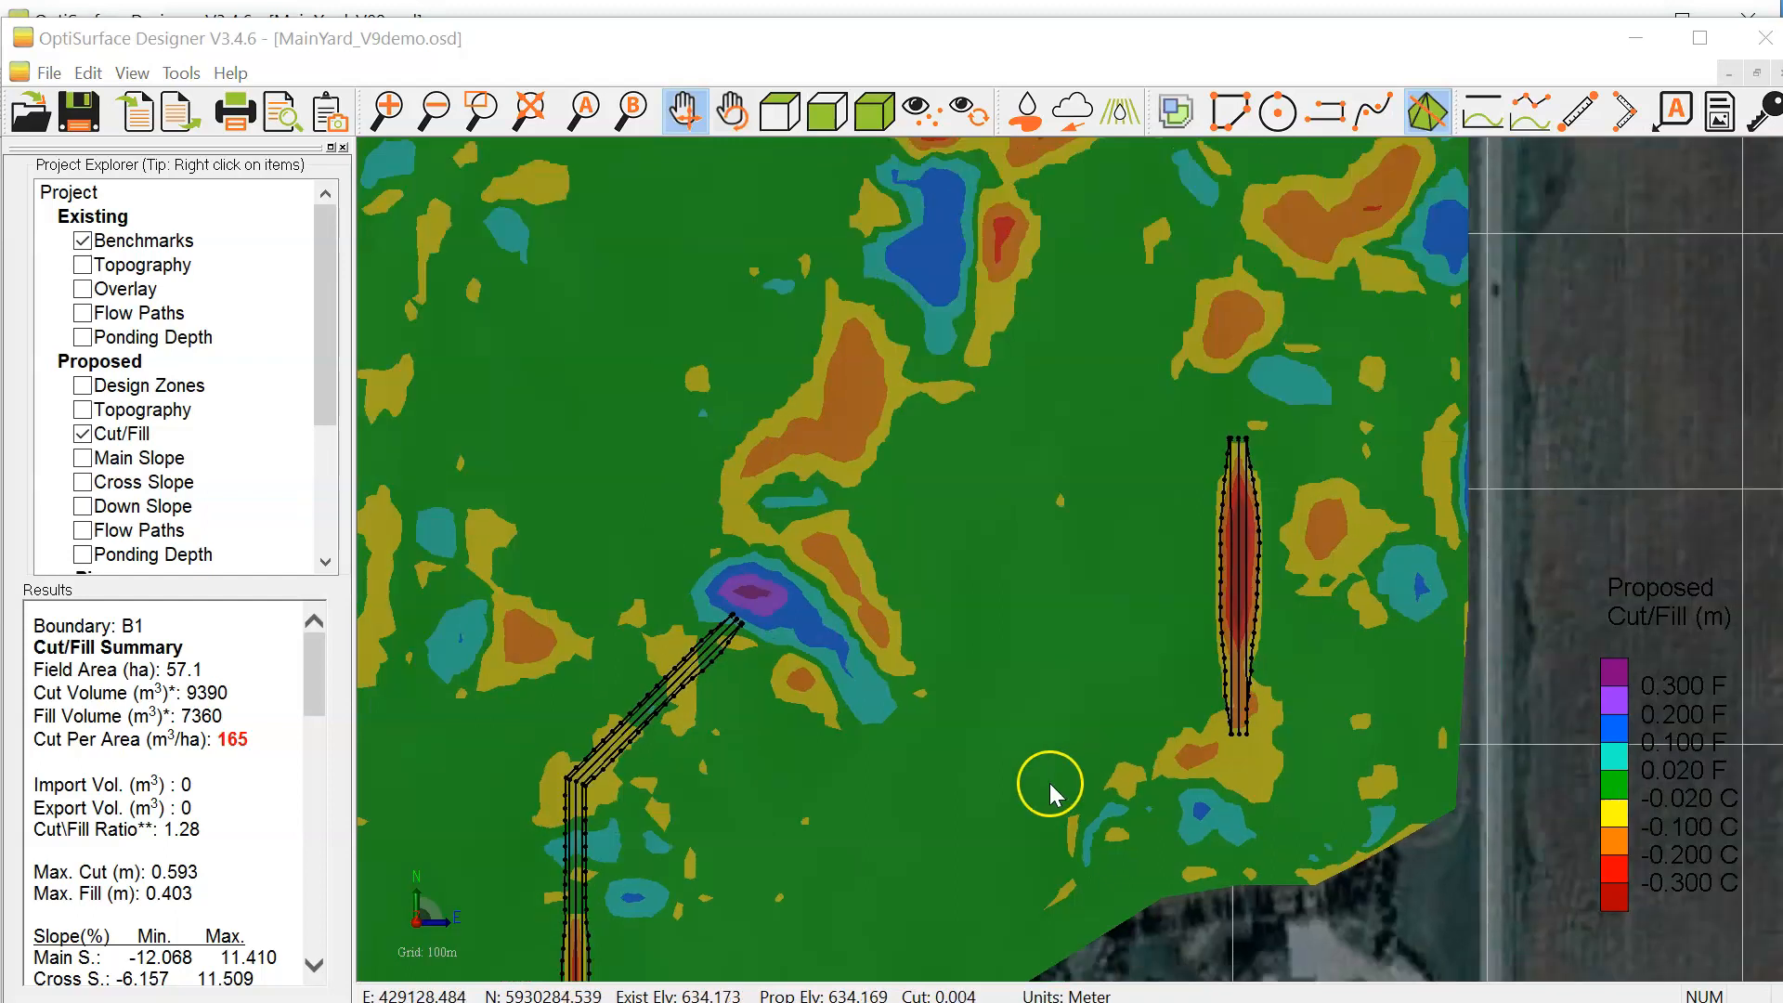
Step: Compare the cut/fill pattern at the field's other drains, including the northeast corner and the central drain, with that at drain D2
scroll(1049, 743, "down", 2)
scroll(1022, 734, "up", 1)
scroll(972, 665, "down", 1)
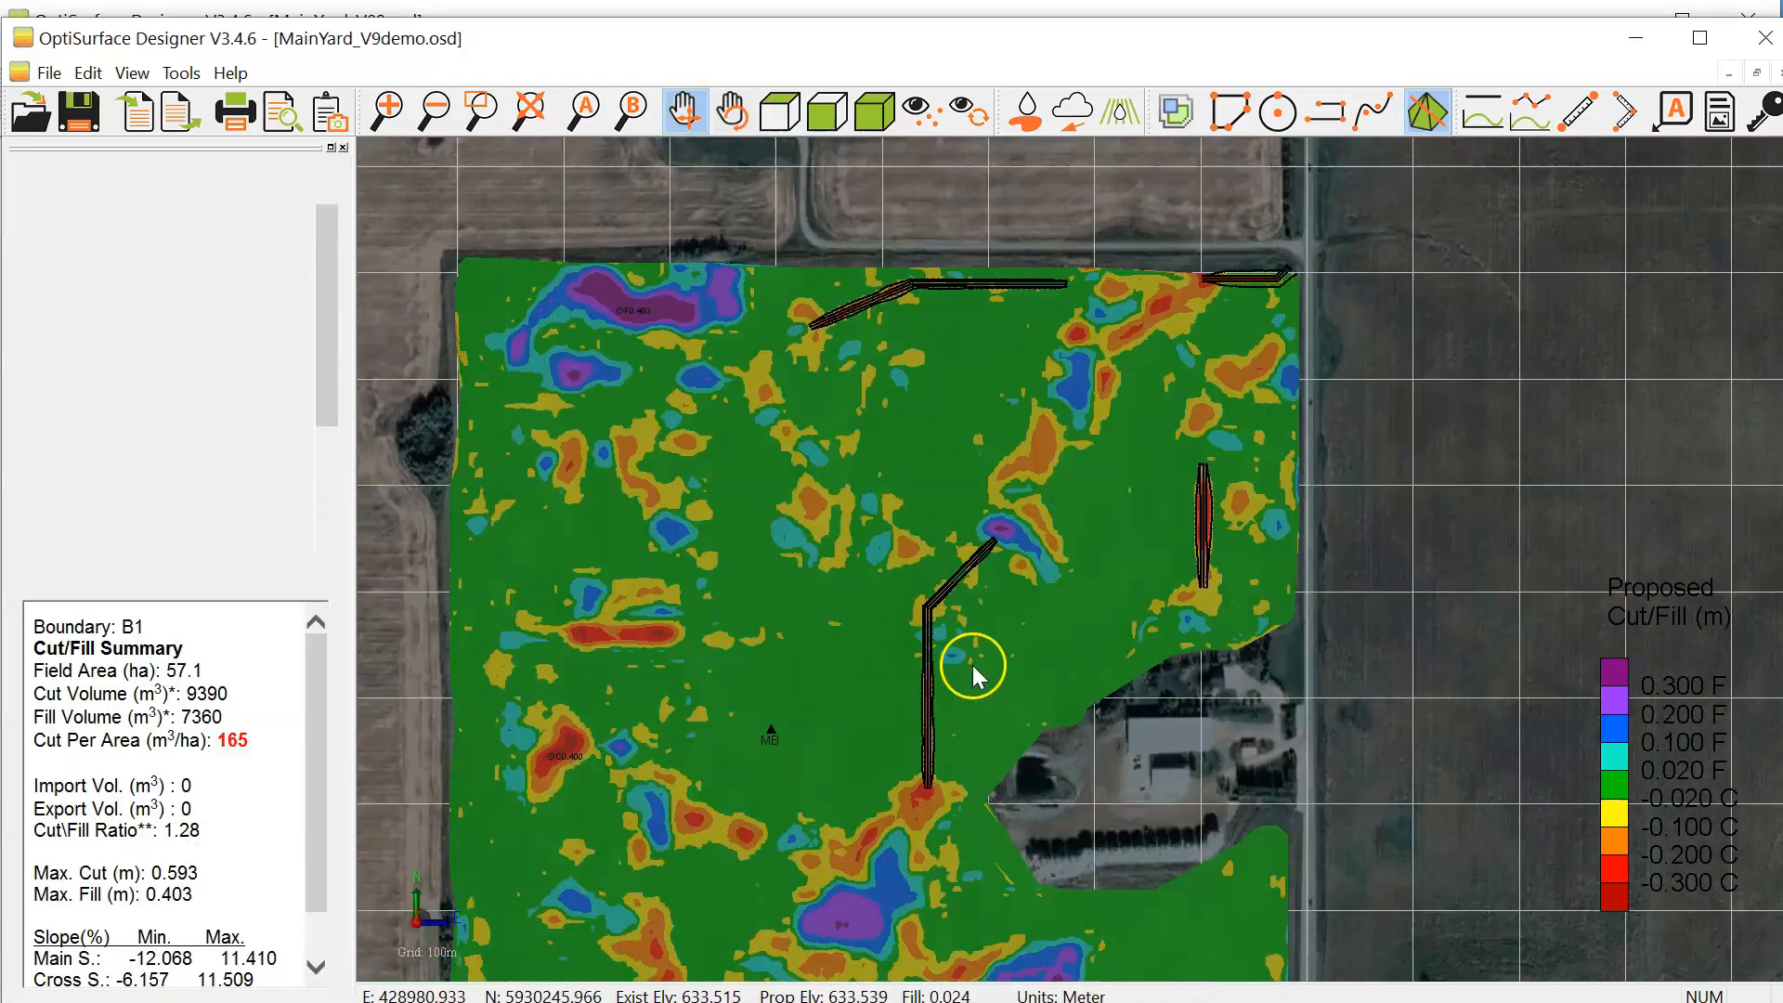
scroll(1276, 281, "up", 3)
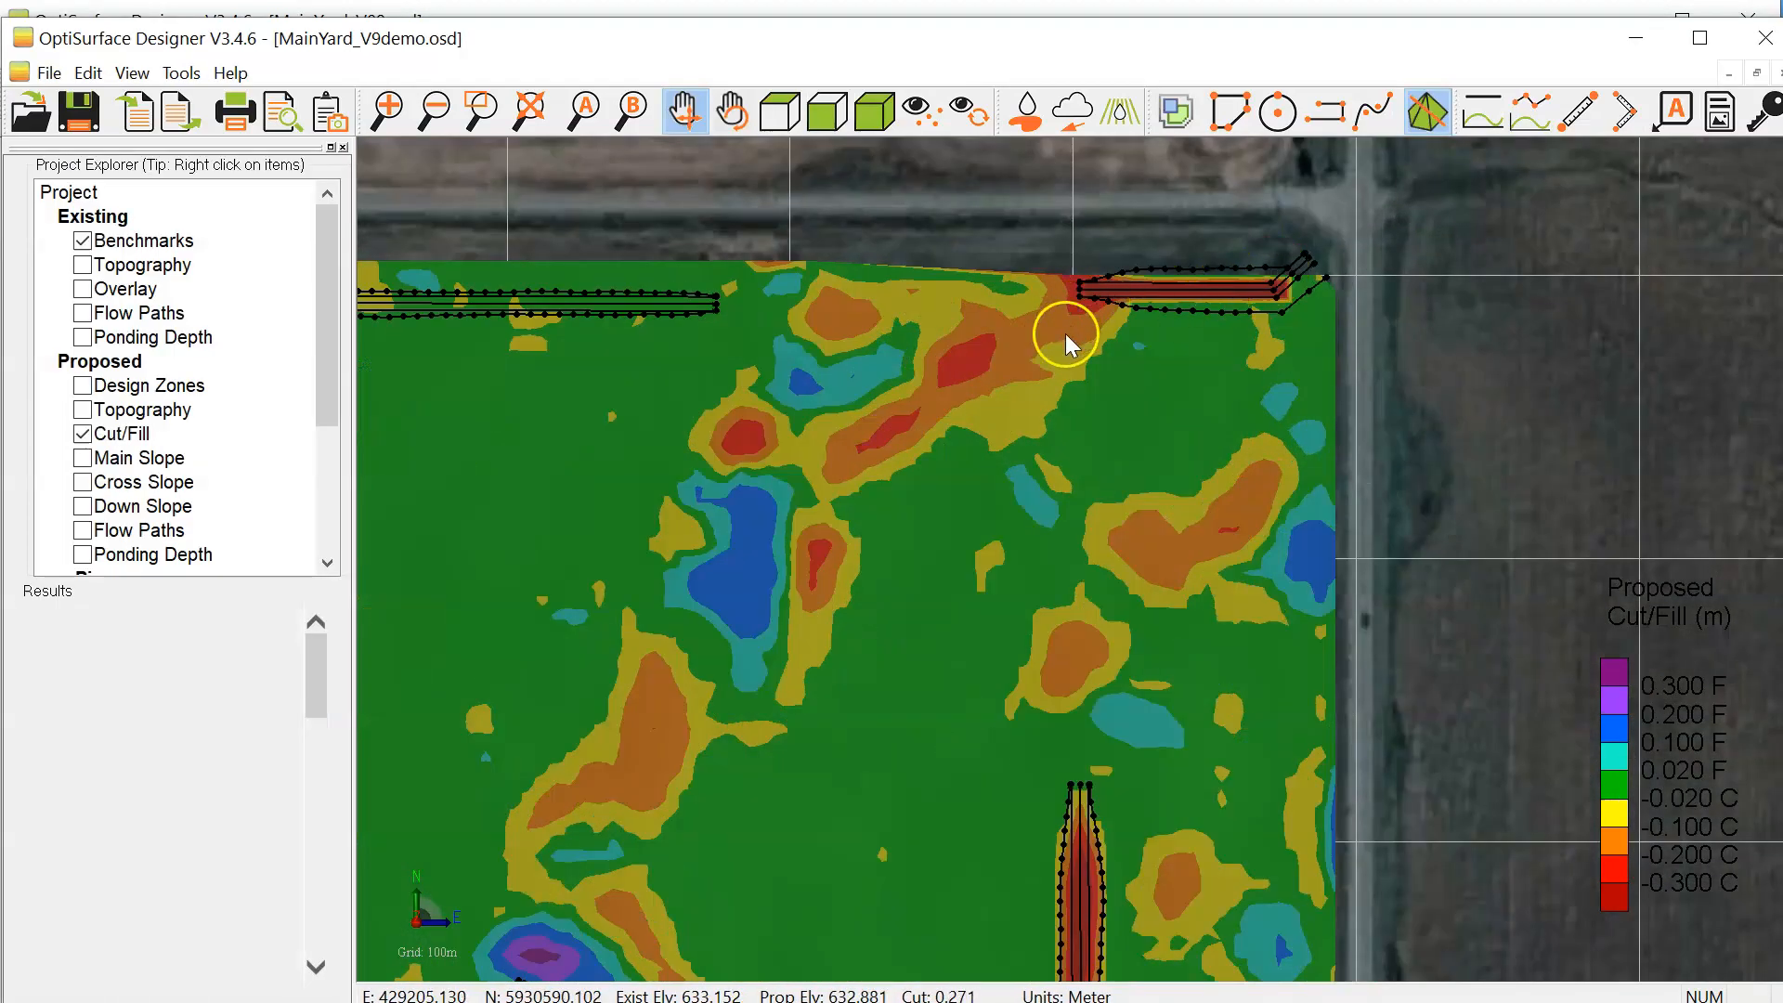
scroll(979, 545, "down", 2)
left_click_drag(692, 636, 788, 373)
scroll(847, 728, "down", 3)
left_click_drag(834, 773, 812, 539)
scroll(861, 431, "up", 2)
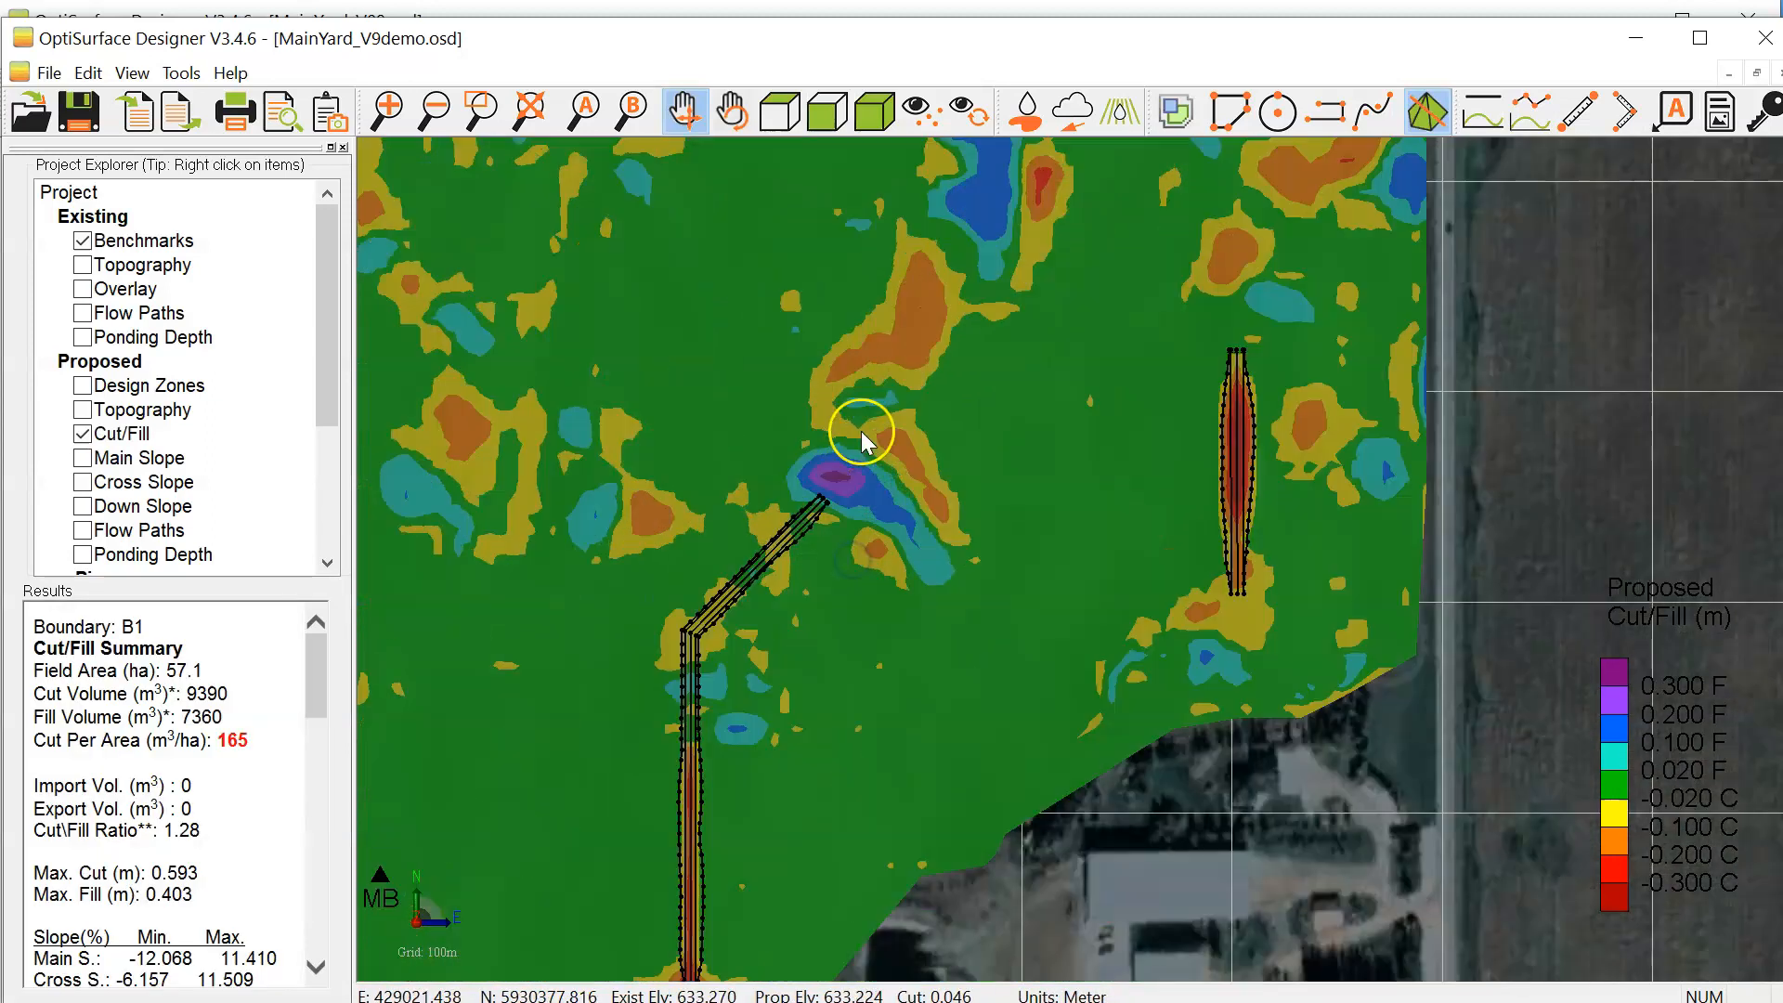
left_click_drag(1178, 501, 1018, 487)
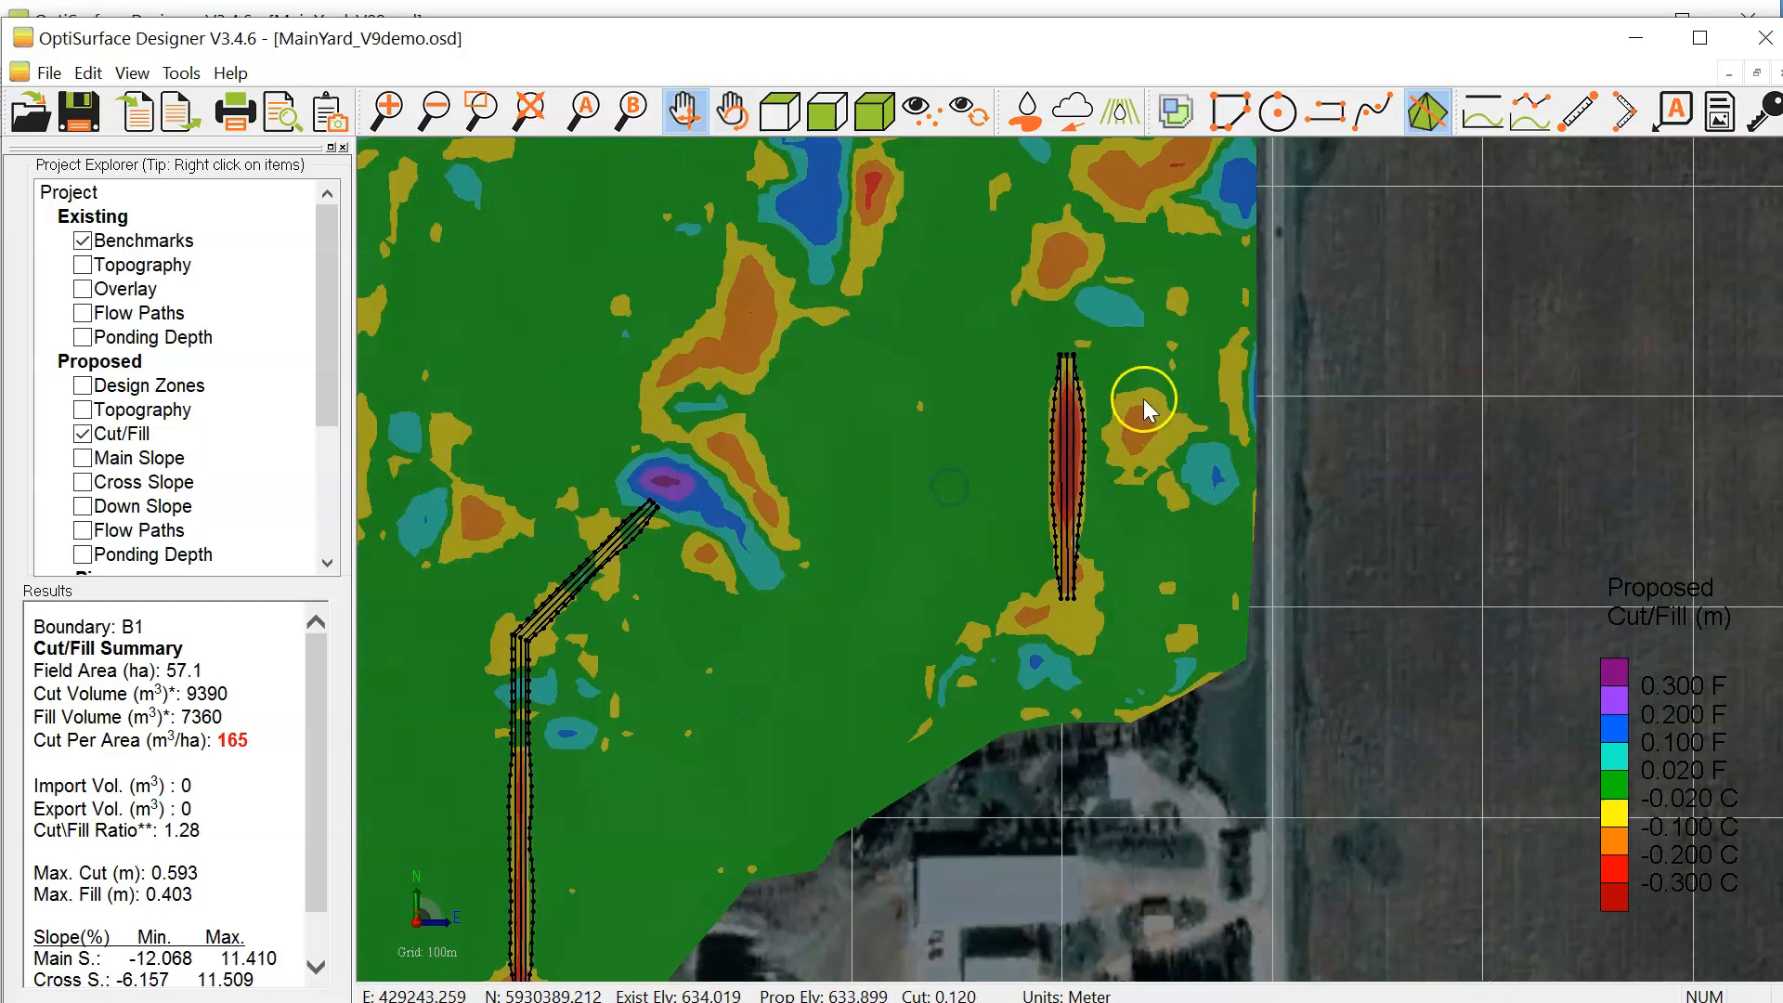
scroll(1144, 398, "up", 2)
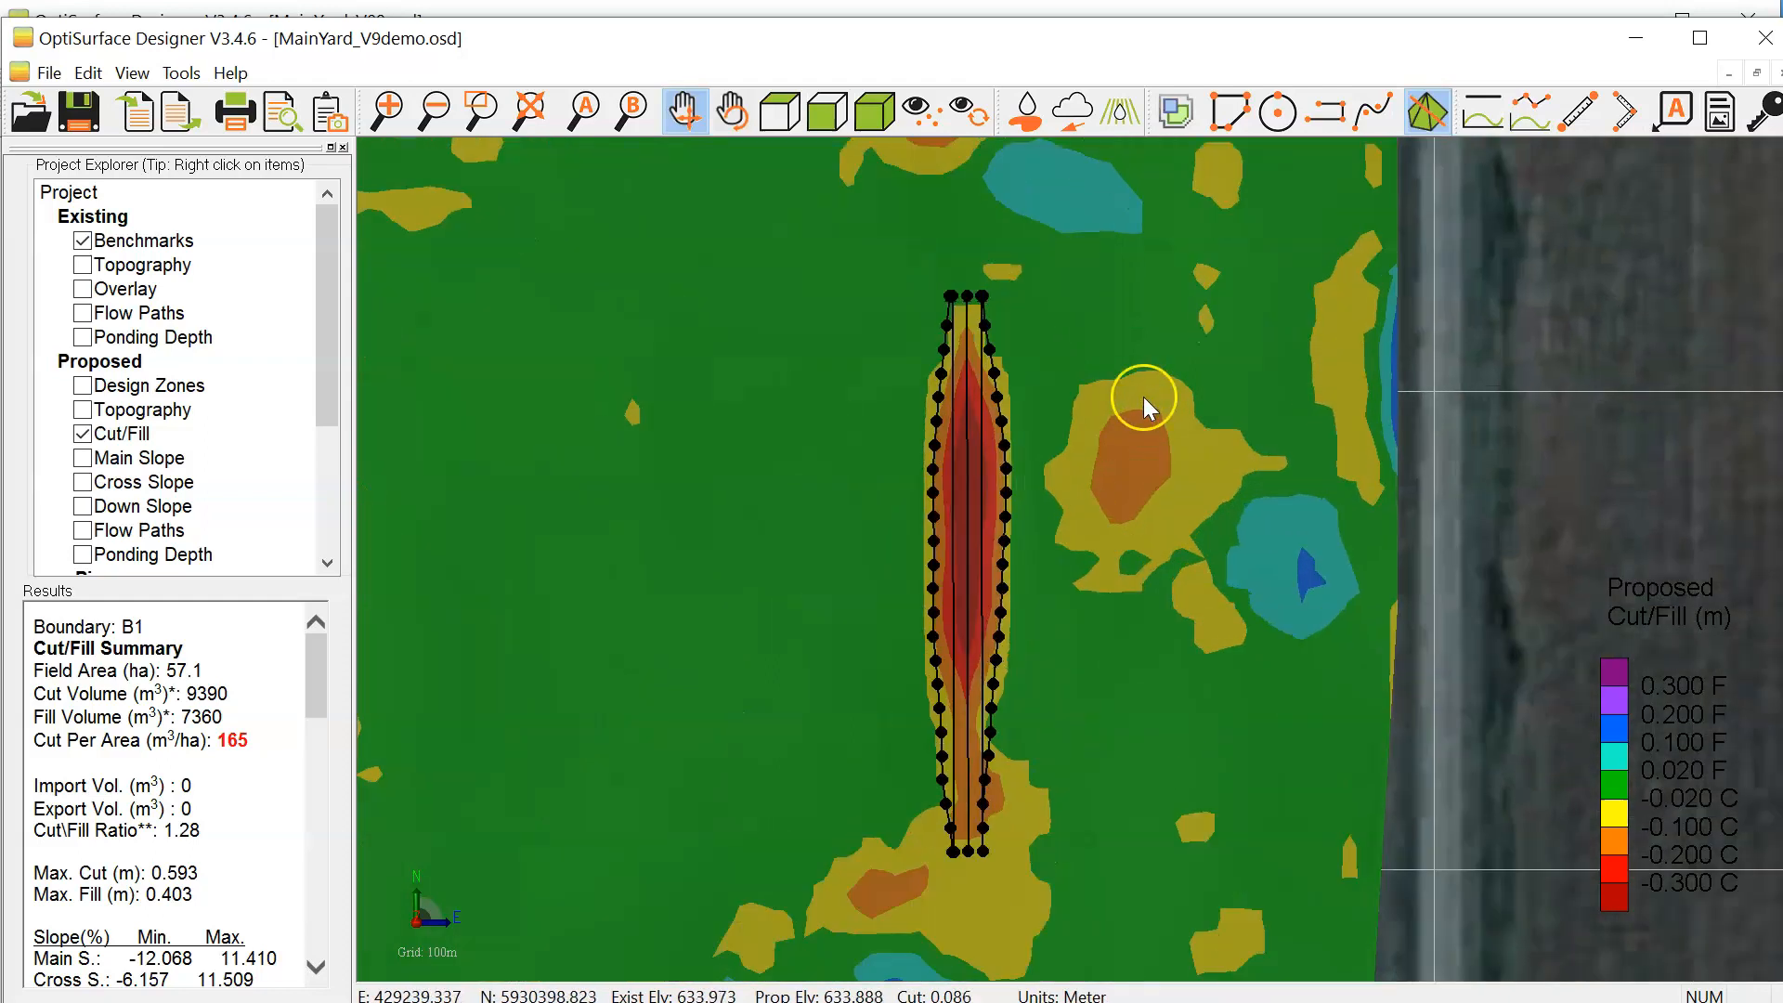
scroll(1197, 539, "down", 2)
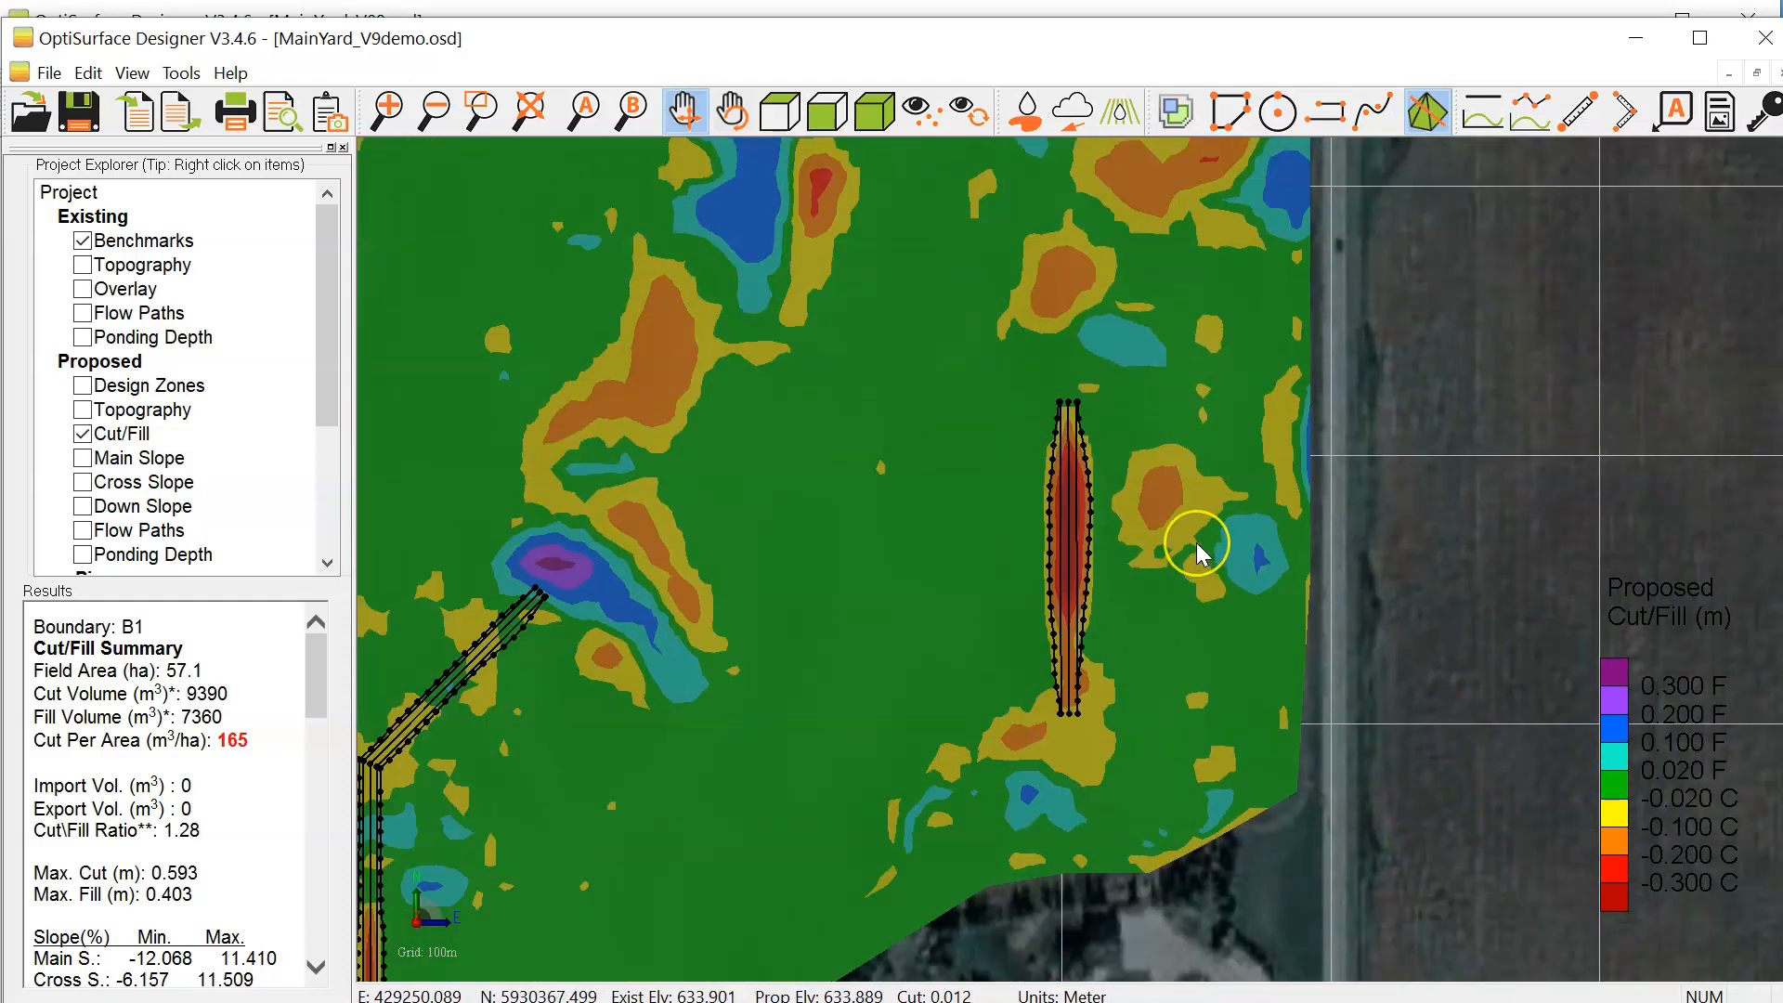